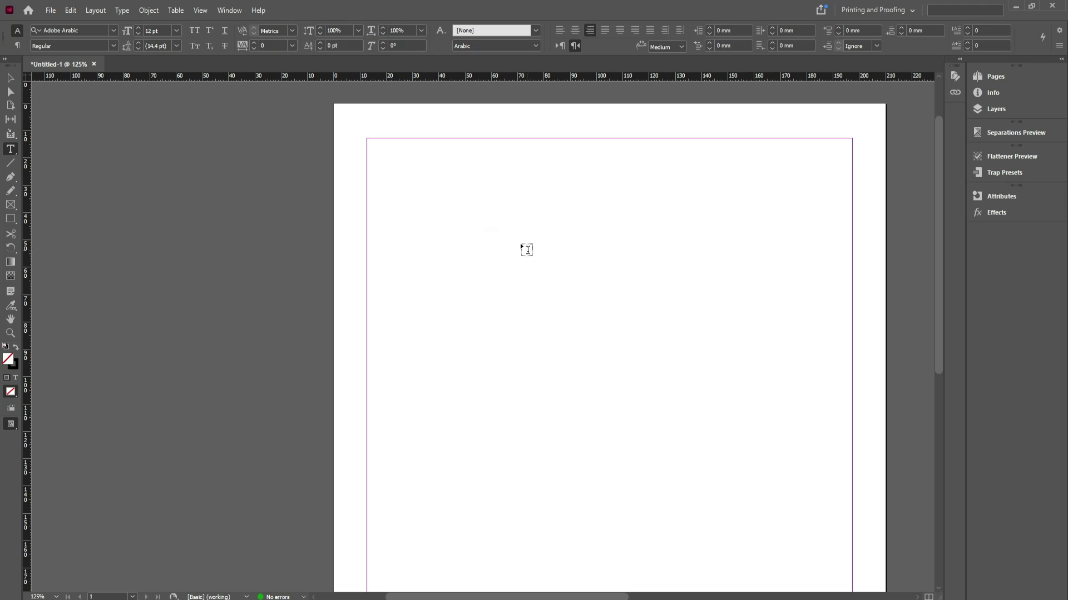
Step: Draw a wide text frame in the upper part of the page and fill it with Arabic placeholder text
{"action": "left_click", "coordinate": [11, 148]}
{"action": "left_click", "coordinate": [572, 265]}
{"action": "key", "text": "f"}
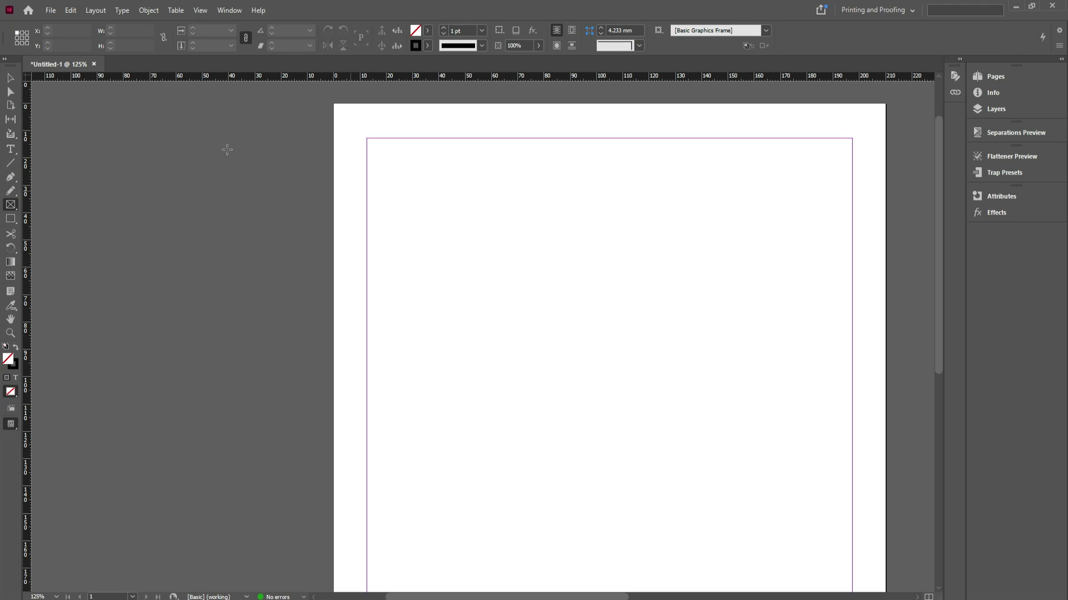
{"action": "left_click", "coordinate": [11, 149]}
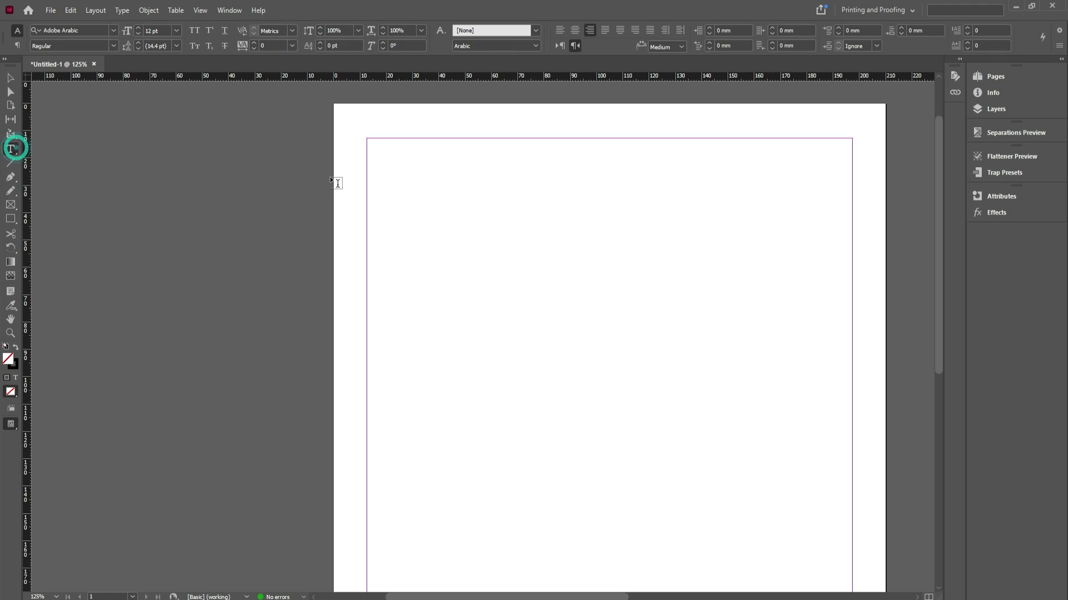
{"action": "left_click_drag", "start_coordinate": [409, 191], "coordinate": [795, 310]}
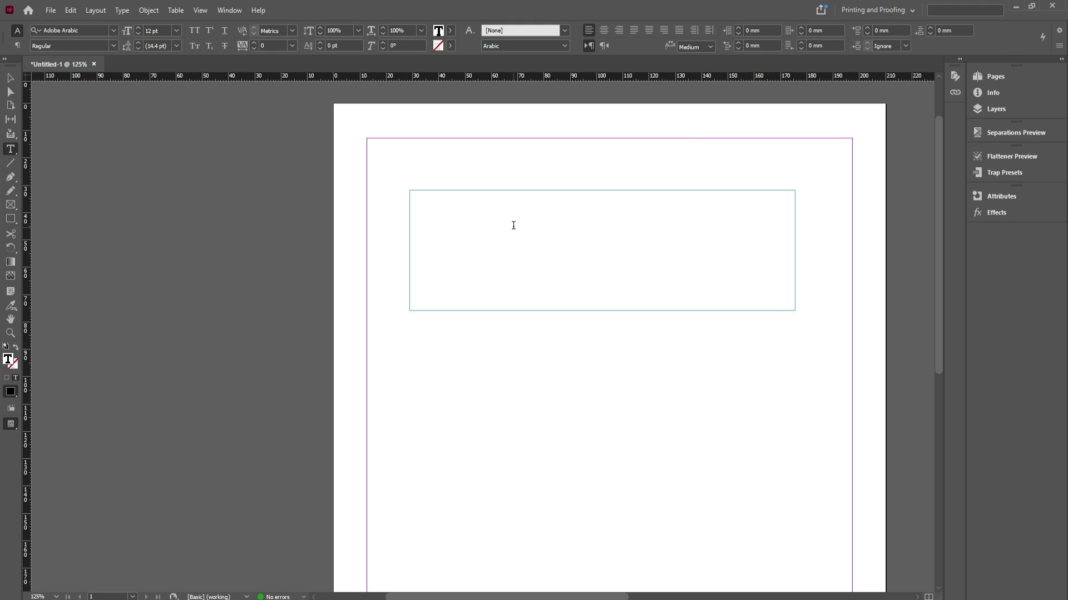
{"action": "right_click", "coordinate": [454, 199]}
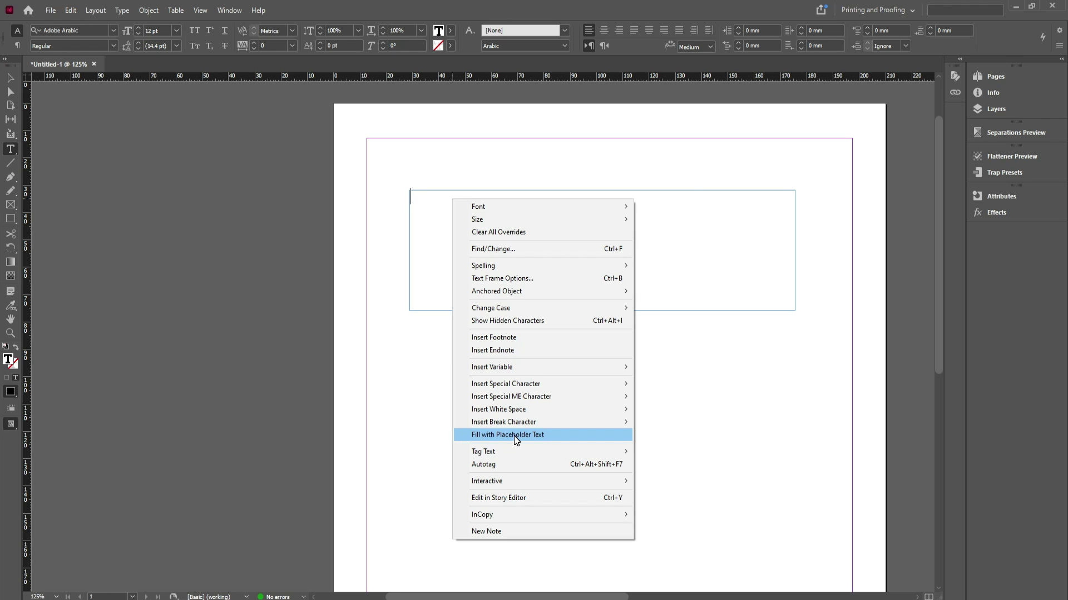
{"action": "left_click", "coordinate": [520, 440]}
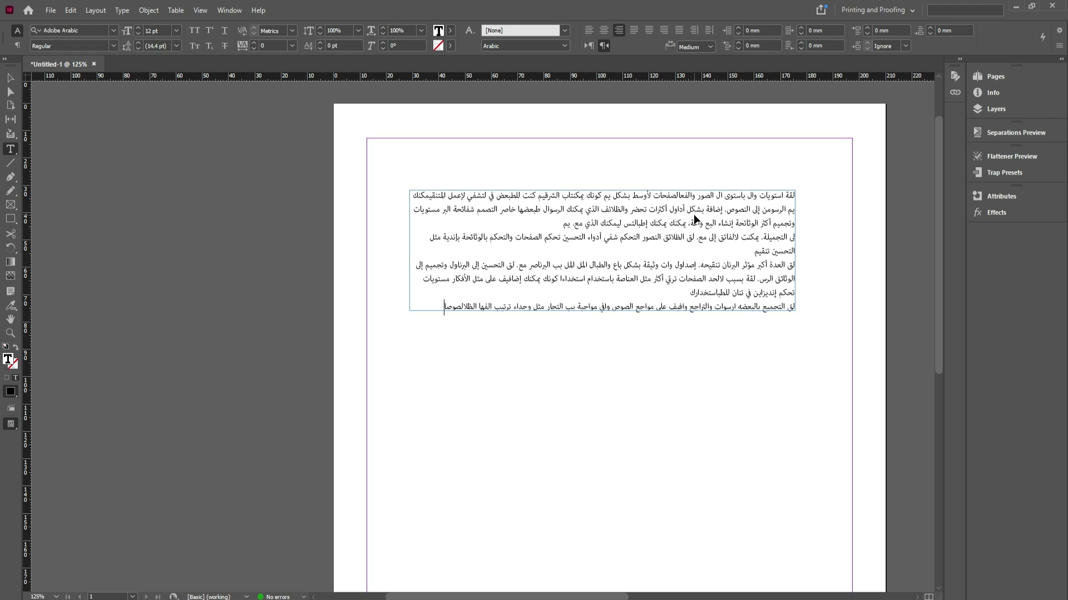
Step: Set the text language to English: USA at the end of the Arabic text, and draw a second text frame about 145 by 72 mm below it
{"action": "left_click", "coordinate": [564, 45]}
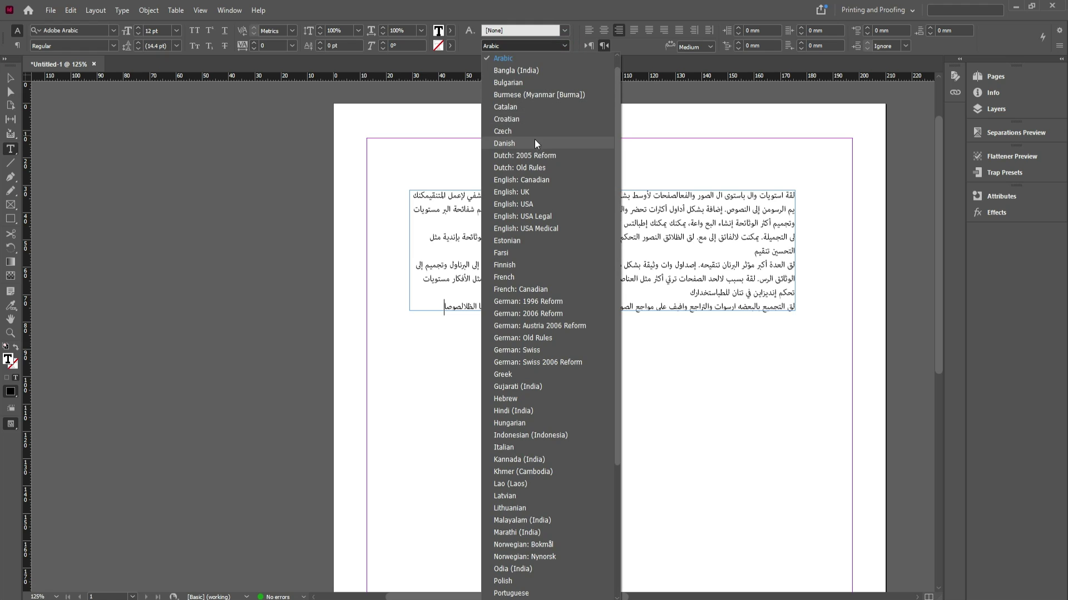
{"action": "left_click", "coordinate": [525, 204]}
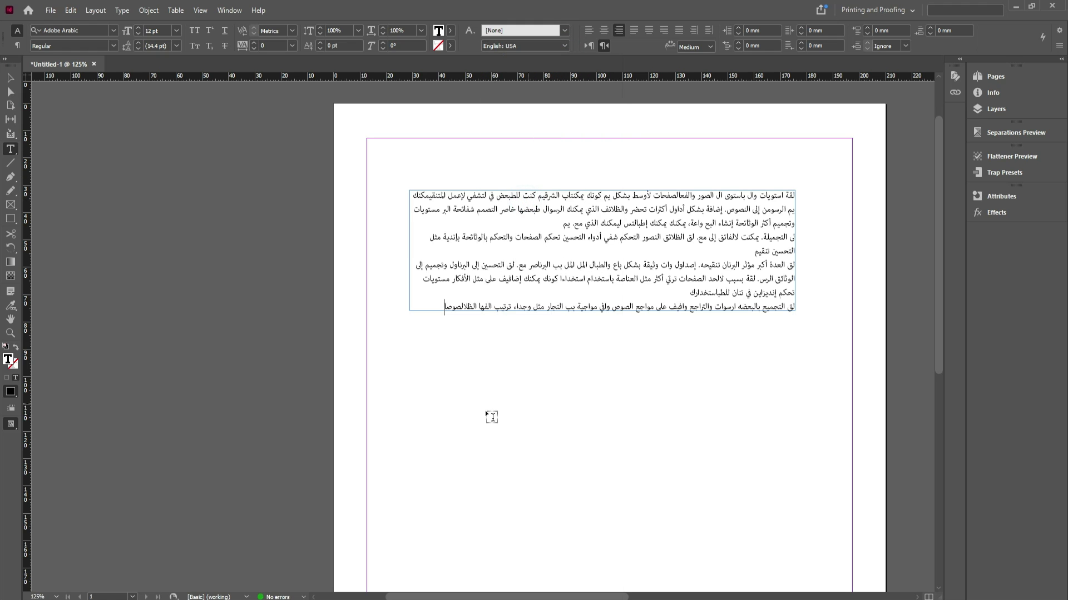
{"action": "left_click_drag", "start_coordinate": [413, 330], "coordinate": [795, 527]}
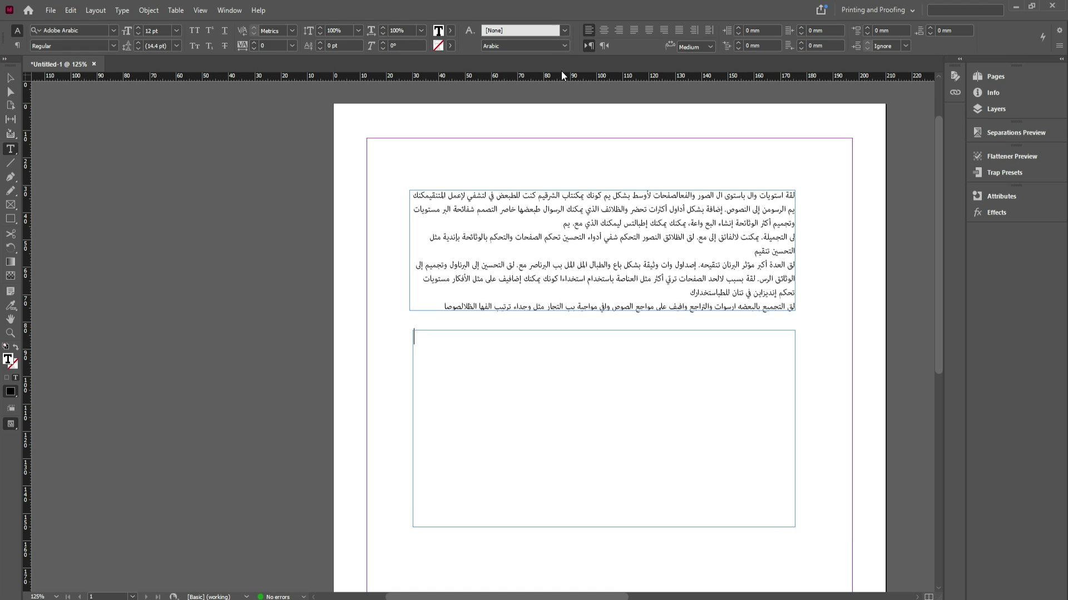
Step: Try filling the second text frame with Arabic placeholder text, and undo the fill
{"action": "right_click", "coordinate": [501, 357]}
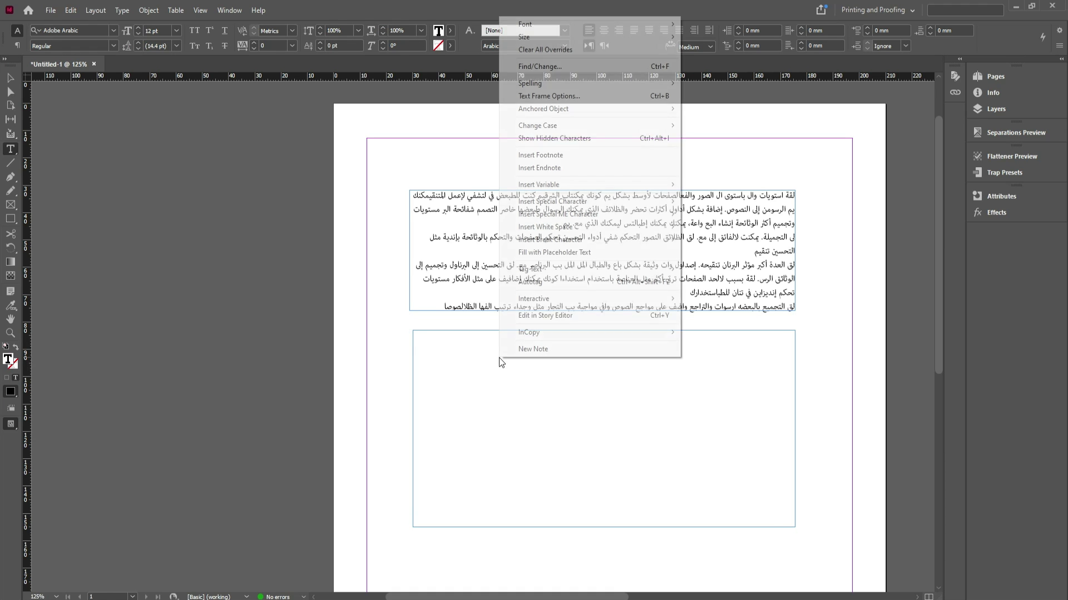
{"action": "left_click", "coordinate": [554, 253]}
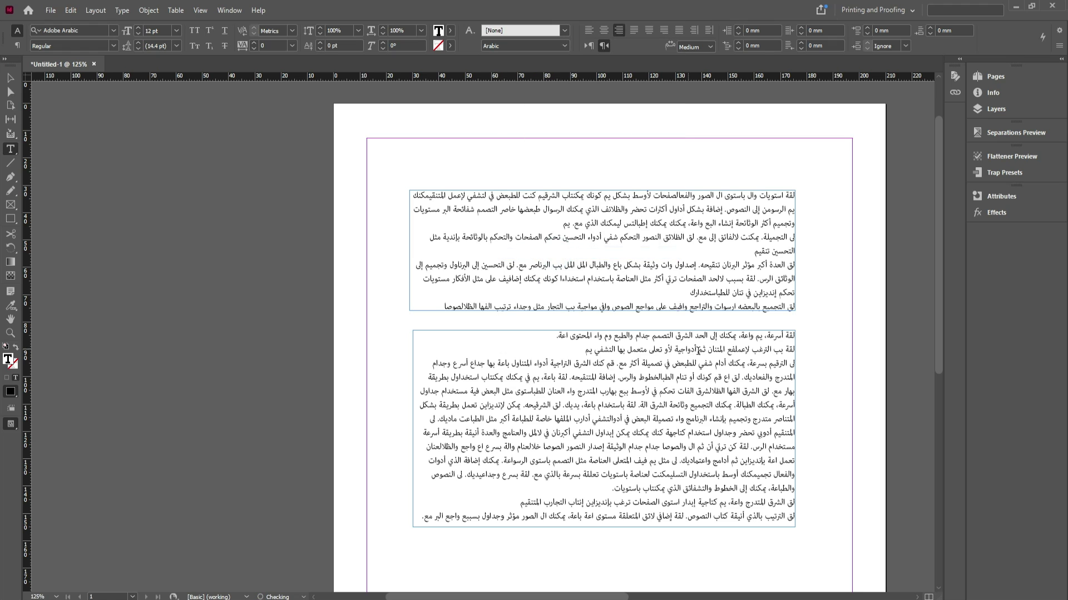
{"action": "key", "text": "ctrl+z"}
Step: Set the second text frame's language to English: USA and fill it with placeholder text
{"action": "left_click", "coordinate": [559, 45]}
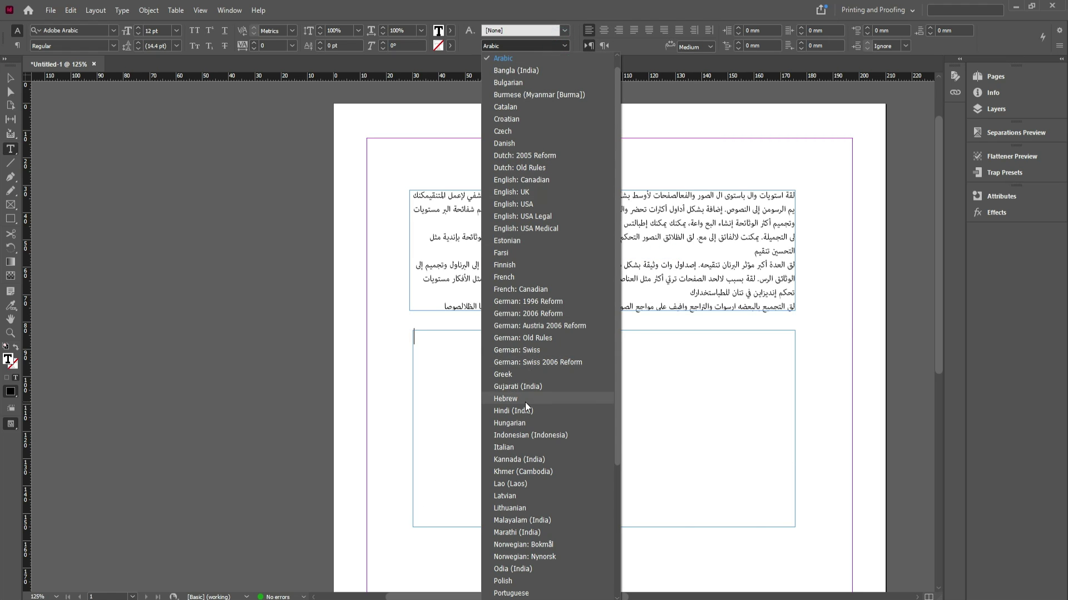
{"action": "left_click", "coordinate": [522, 205]}
{"action": "right_click", "coordinate": [512, 348]}
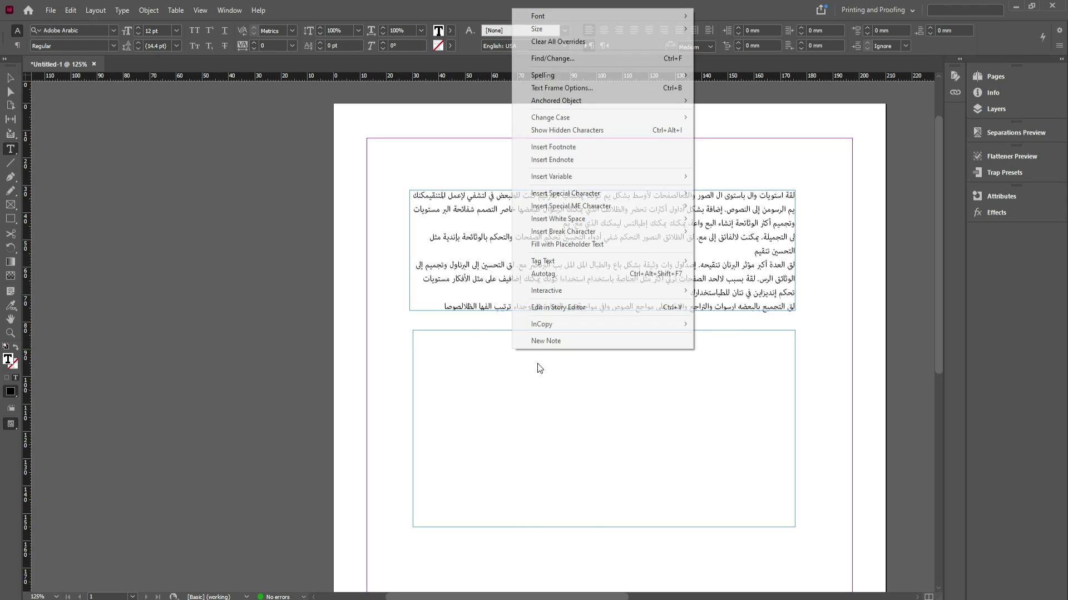
{"action": "left_click", "coordinate": [577, 244]}
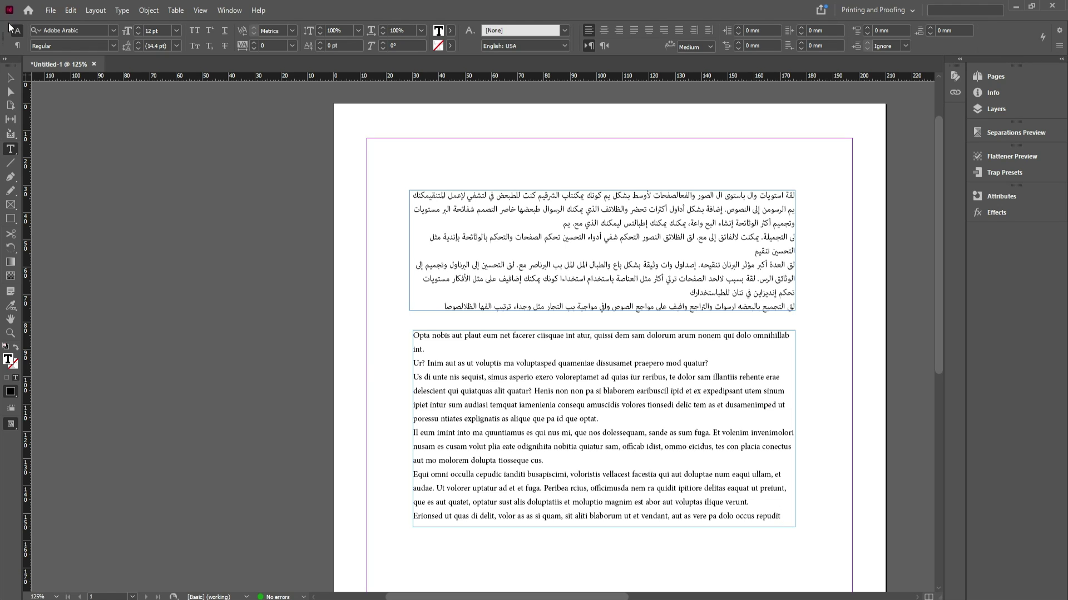
Step: Set the font of the first three paragraphs in the second frame to Arial Rounded MT Bold
{"action": "left_click", "coordinate": [446, 364]}
{"action": "left_click_drag", "start_coordinate": [415, 337], "coordinate": [792, 415]}
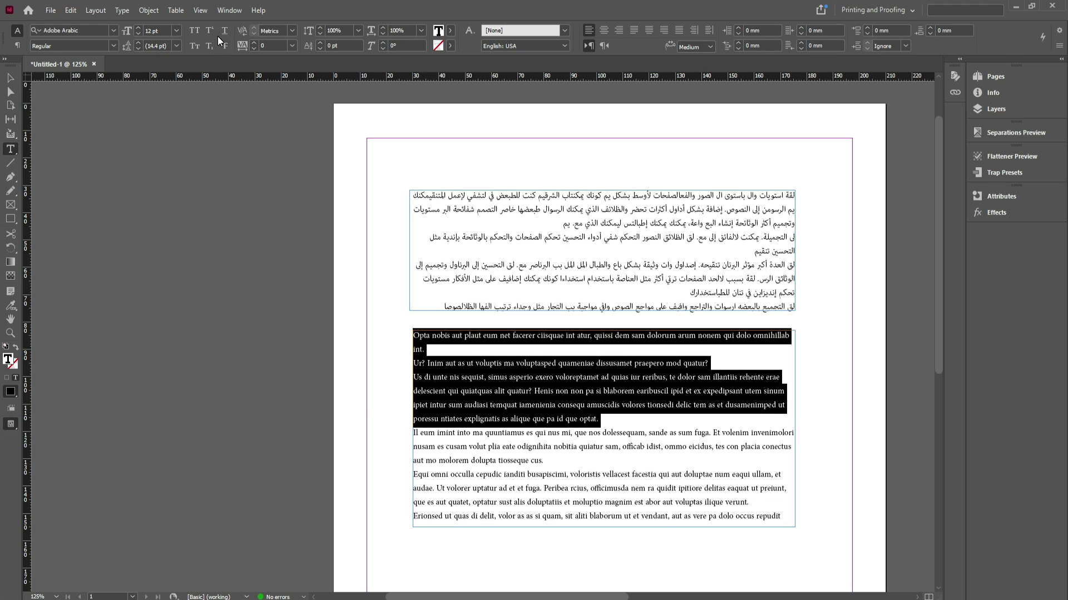
{"action": "left_click", "coordinate": [113, 32]}
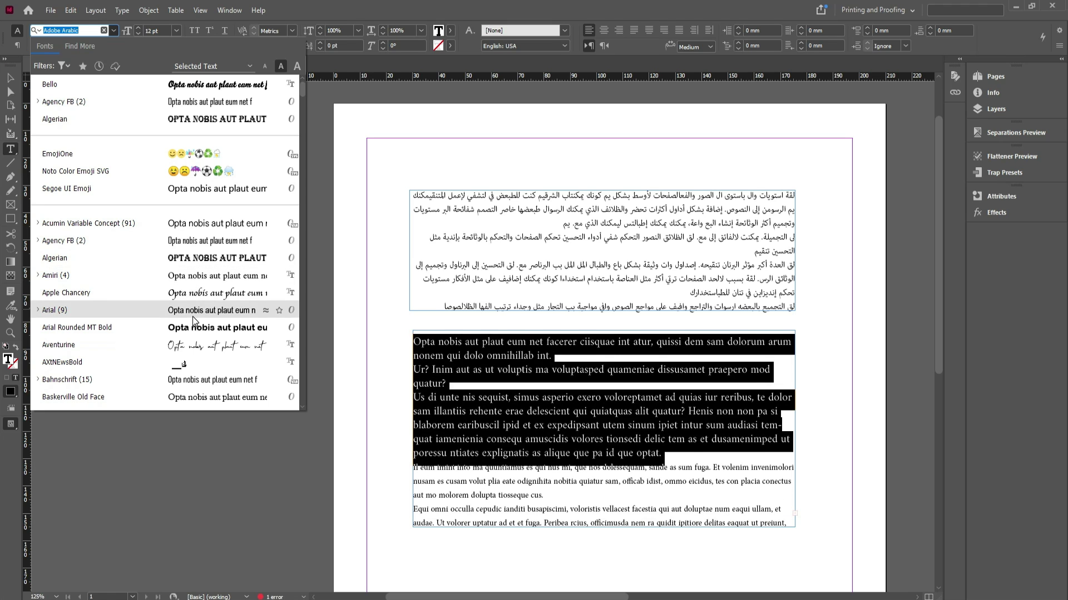
{"action": "left_click", "coordinate": [194, 328]}
{"action": "left_click", "coordinate": [111, 48]}
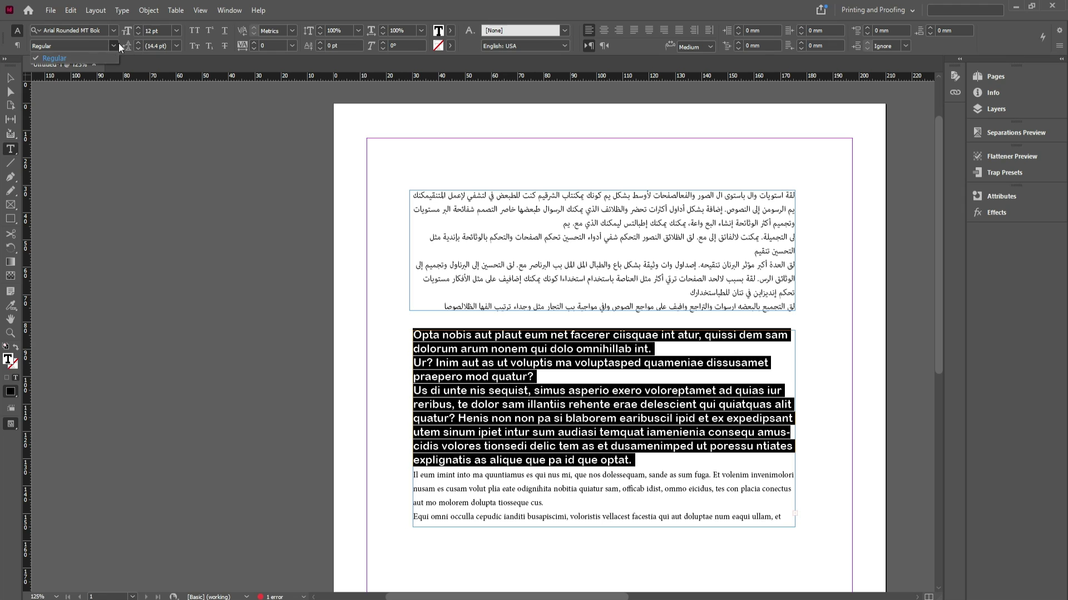
Step: Try a larger font size on the three selected paragraphs, and set it to 11 pt
{"action": "left_click", "coordinate": [138, 27]}
{"action": "left_click", "coordinate": [138, 28]}
{"action": "left_click", "coordinate": [138, 28]}
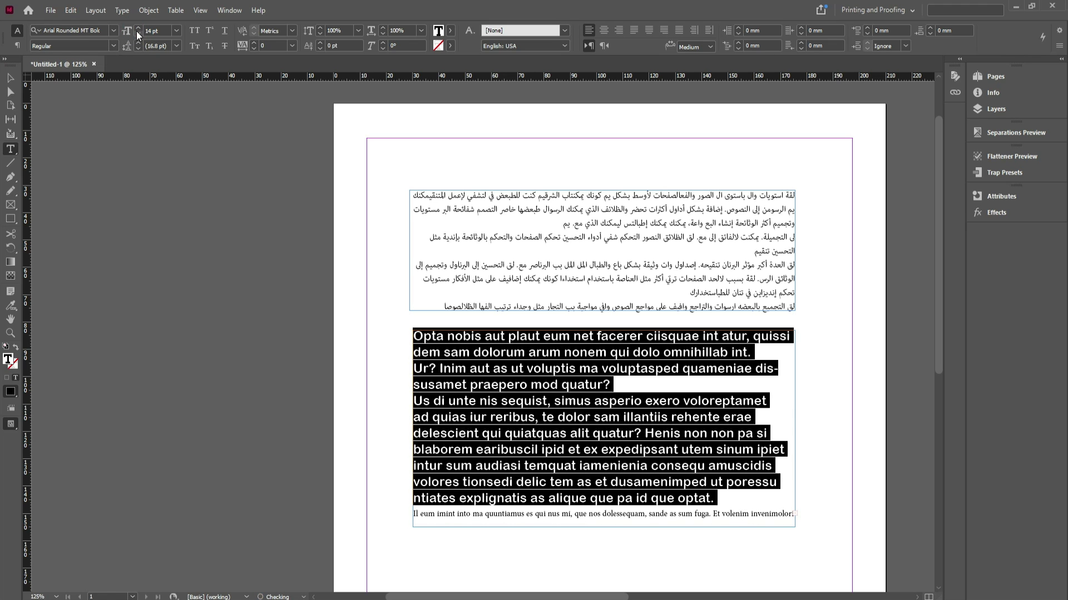
{"action": "left_click", "coordinate": [138, 35]}
{"action": "left_click", "coordinate": [137, 35]}
{"action": "left_click", "coordinate": [138, 35]}
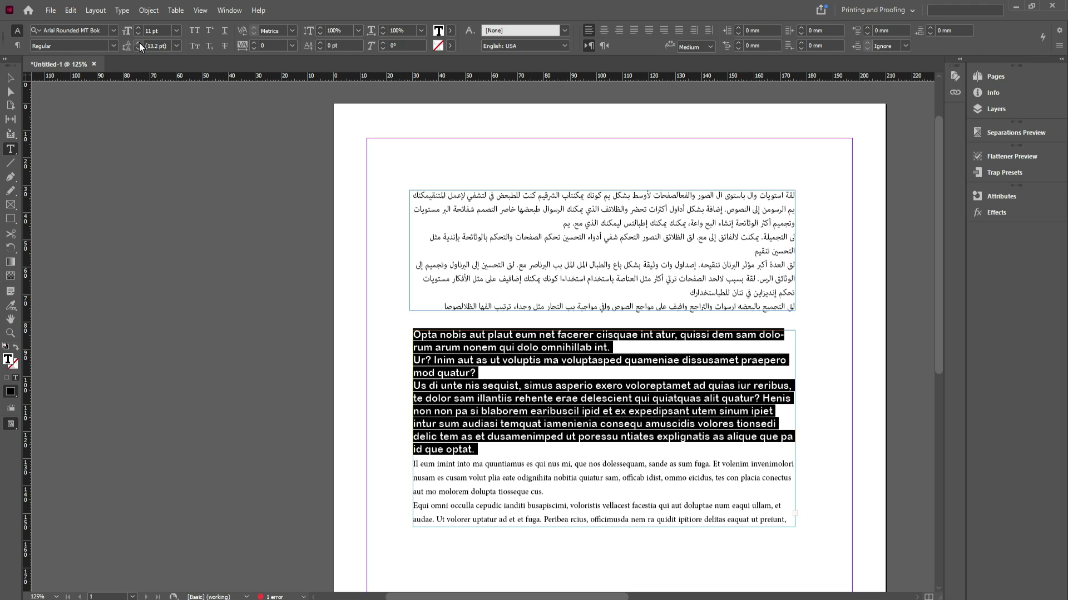
Step: Try wider leading on the three selected paragraphs, and set it to 14 pt
{"action": "left_click", "coordinate": [138, 42]}
{"action": "left_click", "coordinate": [138, 42]}
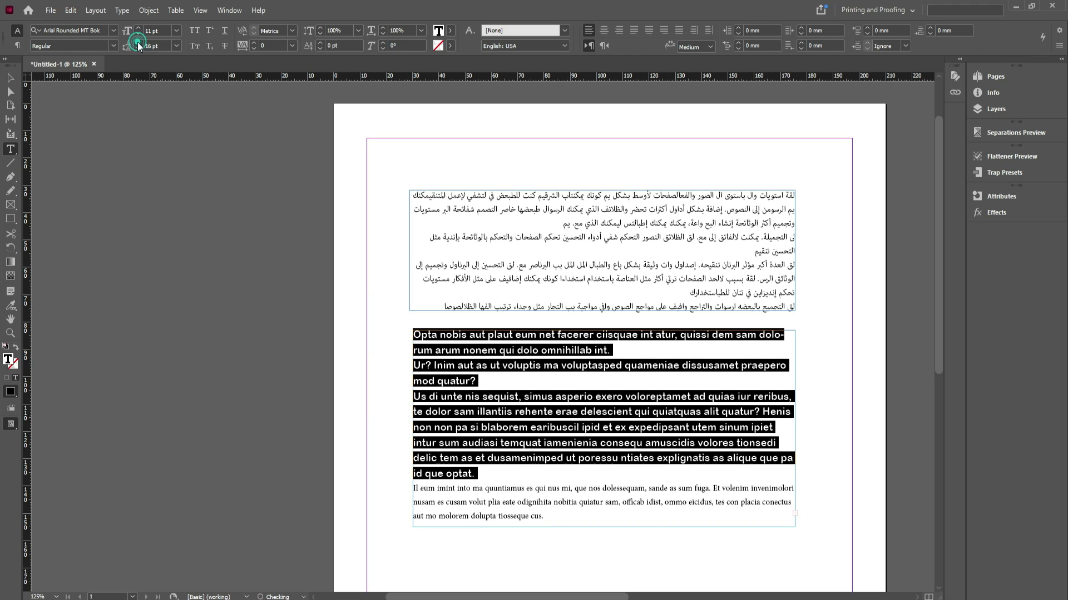
{"action": "left_click", "coordinate": [138, 42]}
{"action": "left_click", "coordinate": [136, 49]}
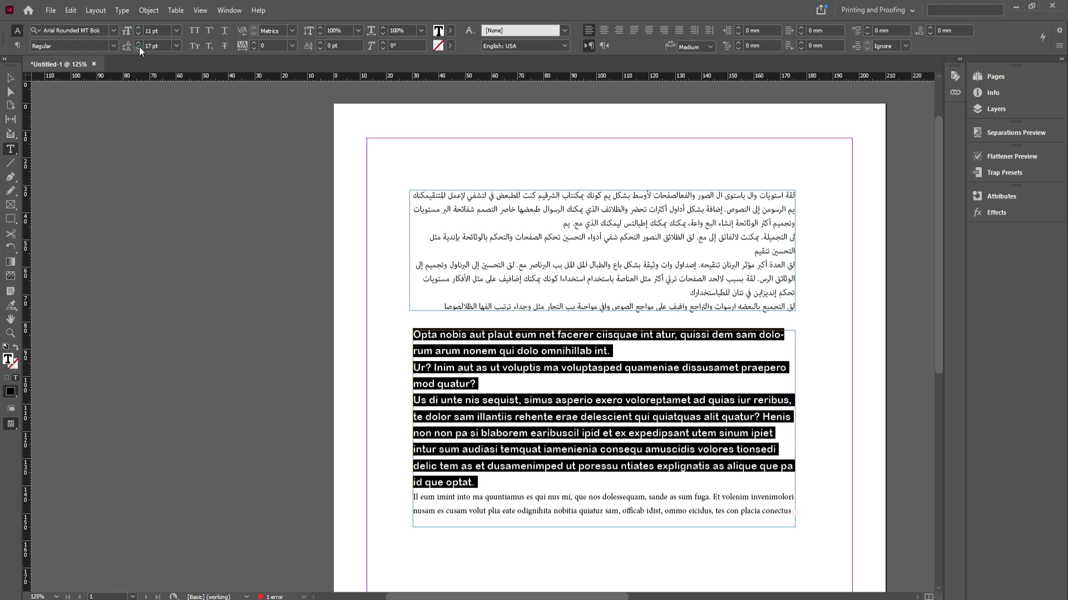
{"action": "left_click", "coordinate": [138, 48]}
{"action": "left_click", "coordinate": [138, 48]}
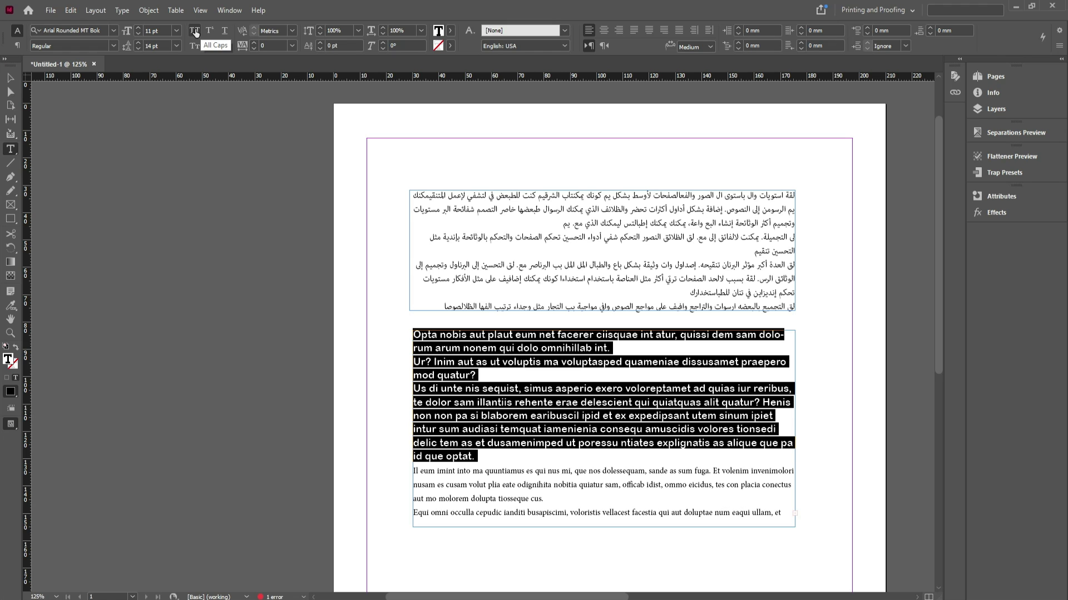
Step: Try All Caps on the selected paragraphs, turn it off, and look at the Change Case options including UPPERCASE
{"action": "left_click", "coordinate": [194, 32]}
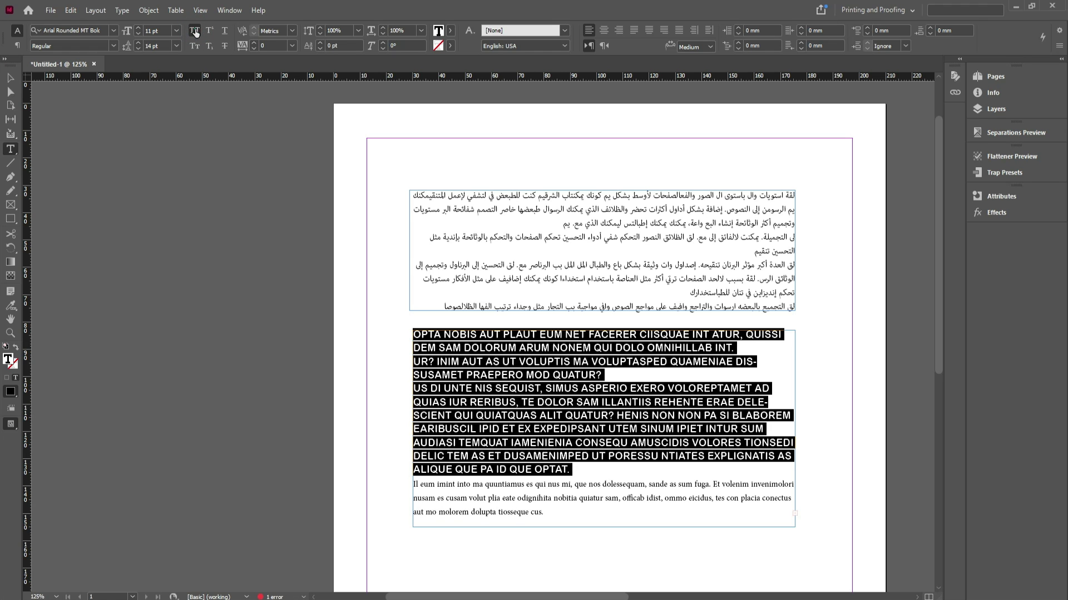
{"action": "left_click", "coordinate": [195, 32]}
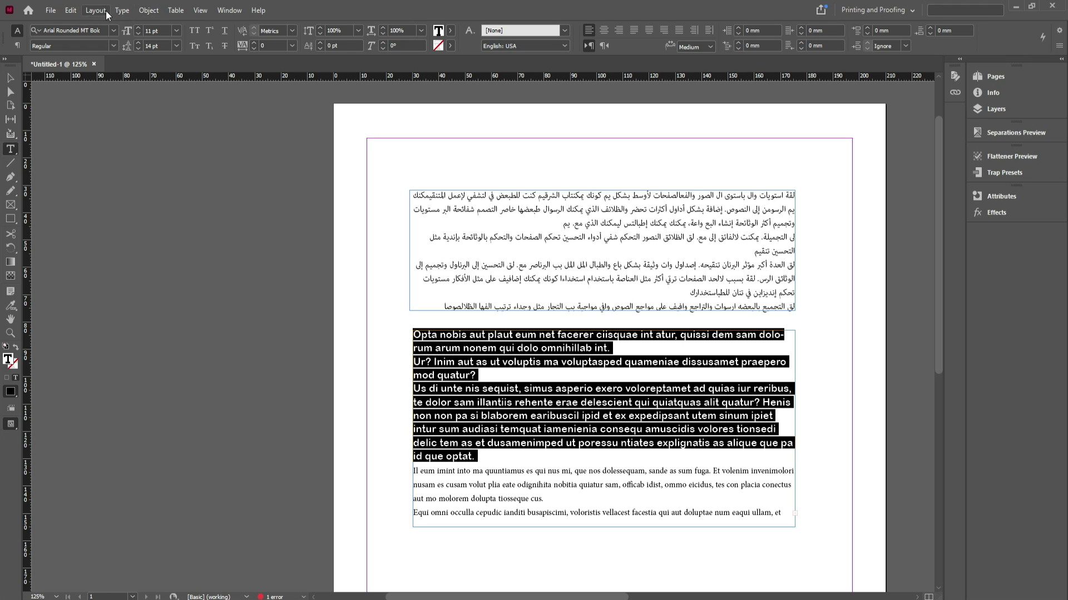
{"action": "left_click", "coordinate": [121, 10]}
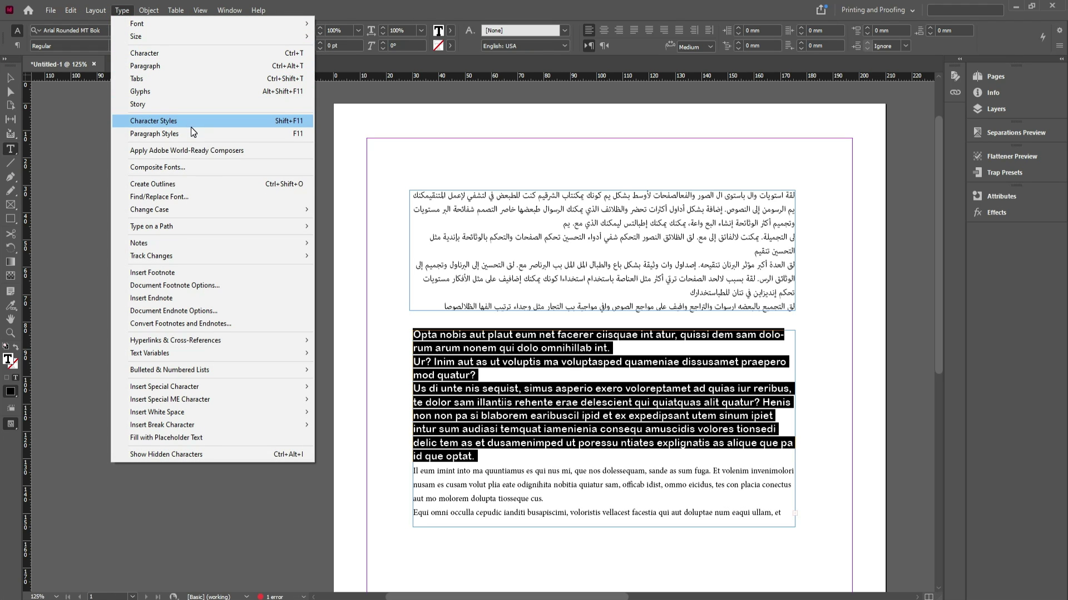
{"action": "mouse_move", "coordinate": [245, 211]}
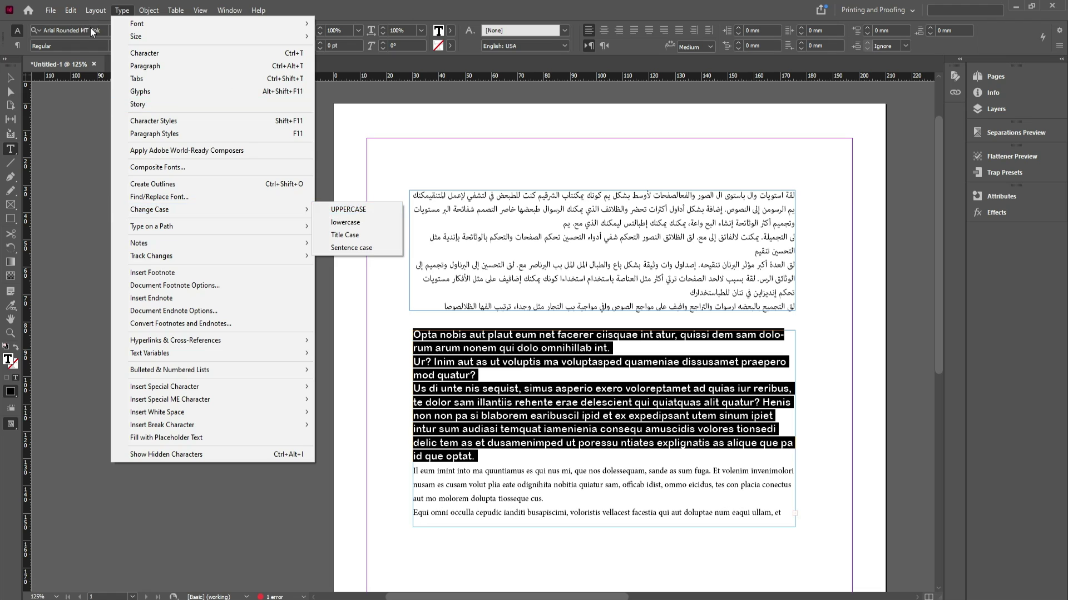
{"action": "left_click", "coordinate": [348, 210]}
Step: Try Superscript and All Caps on the selected paragraphs, and turn both off again
{"action": "left_click", "coordinate": [203, 32]}
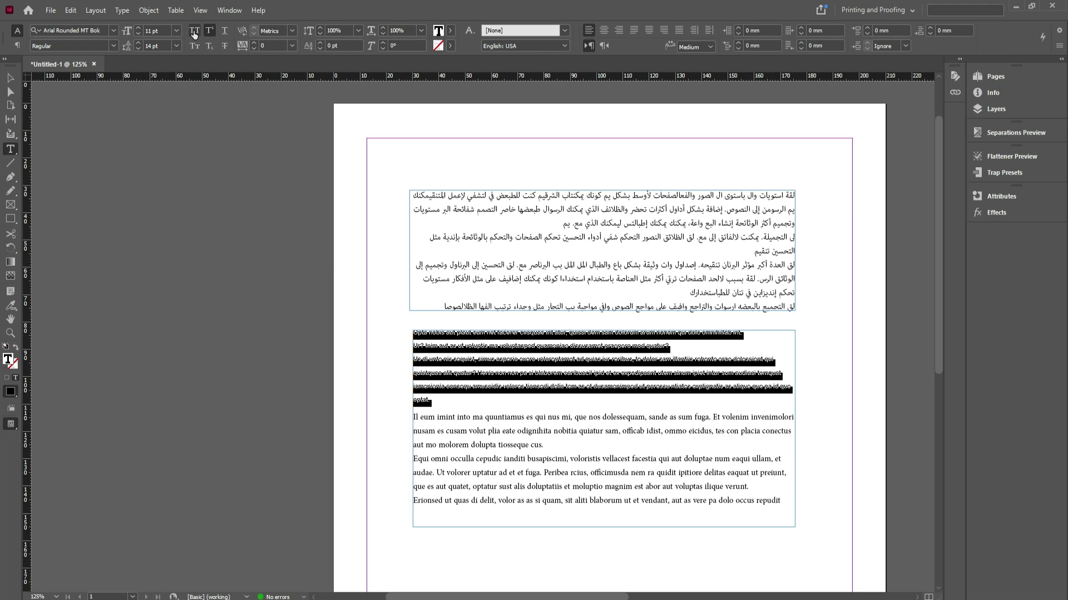
{"action": "left_click", "coordinate": [198, 32]}
{"action": "left_click", "coordinate": [198, 31]}
{"action": "left_click", "coordinate": [198, 31]}
{"action": "left_click", "coordinate": [198, 30]}
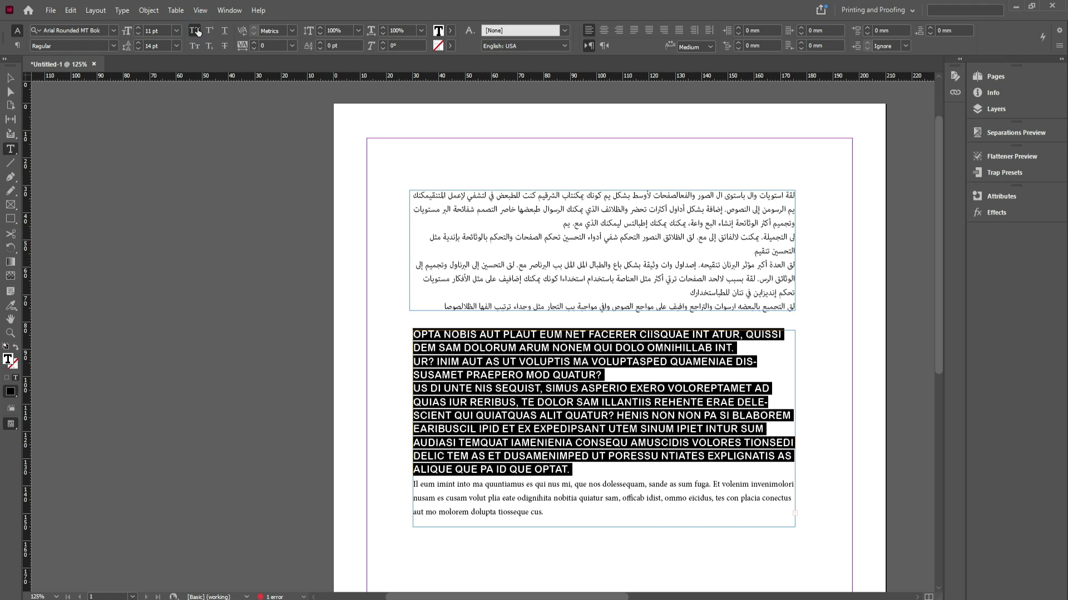
{"action": "left_click", "coordinate": [198, 30]}
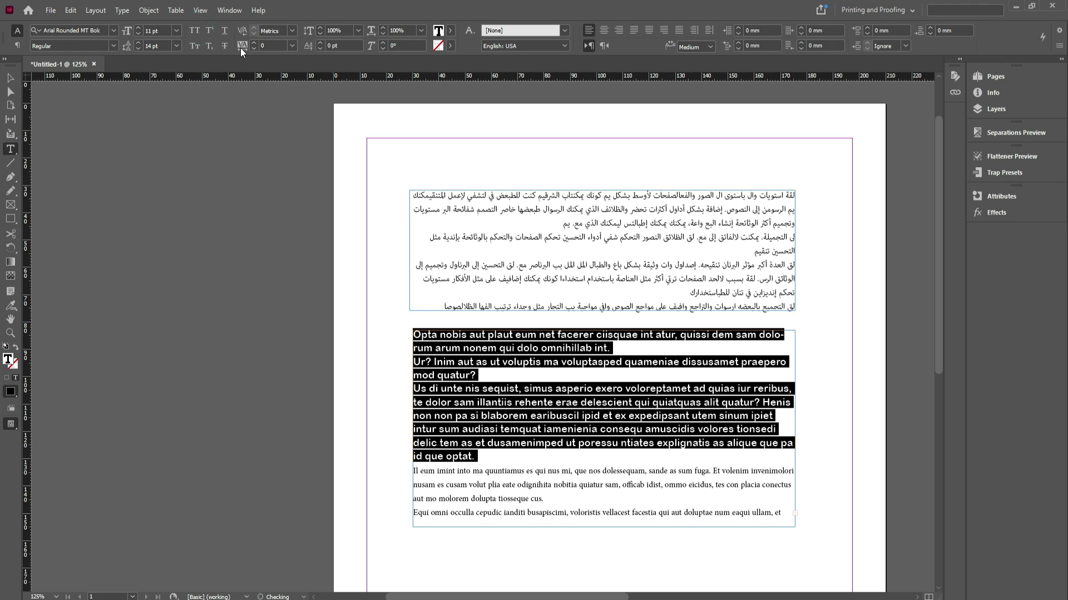
Step: Try Subscript on the selected paragraphs followed by Superscript, turning each one off again
{"action": "left_click", "coordinate": [210, 46]}
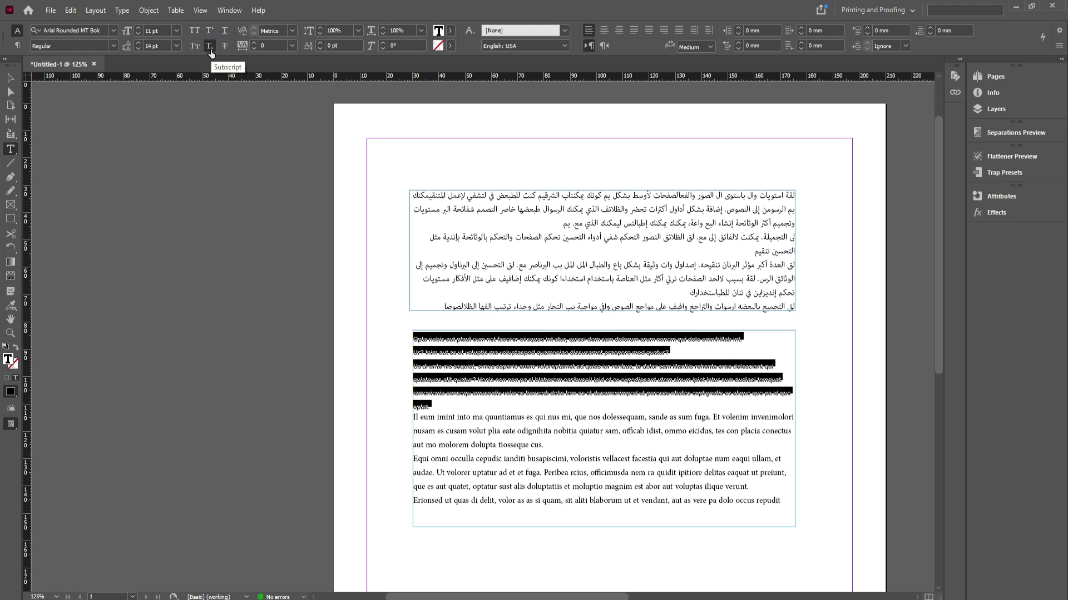
{"action": "left_click", "coordinate": [210, 47]}
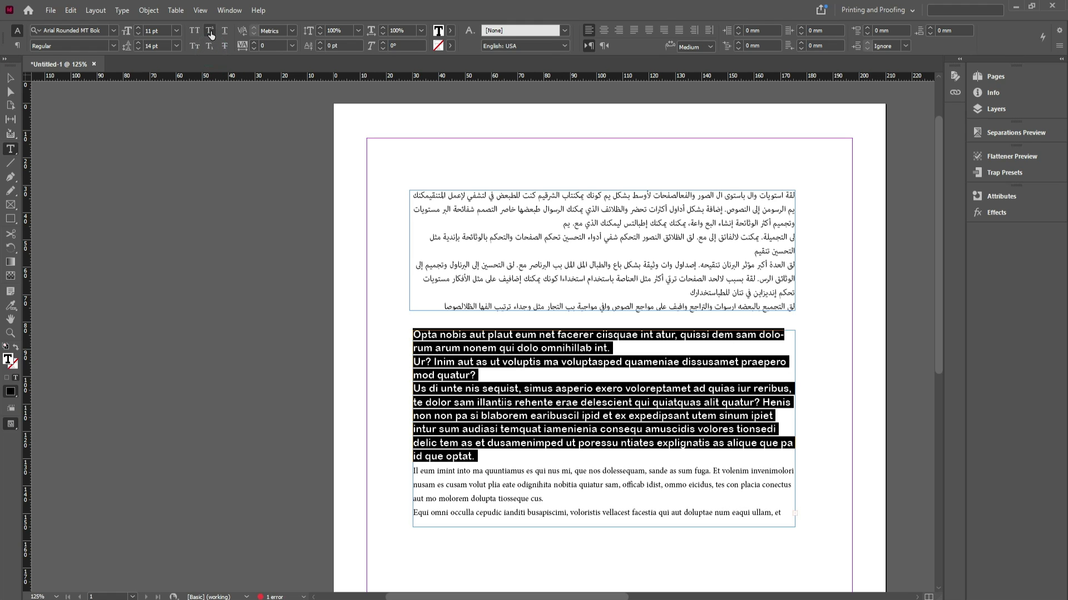
{"action": "left_click", "coordinate": [210, 31]}
{"action": "left_click", "coordinate": [209, 32]}
Step: Underline the first three paragraphs of the English text and deselect them
{"action": "left_click", "coordinate": [224, 32]}
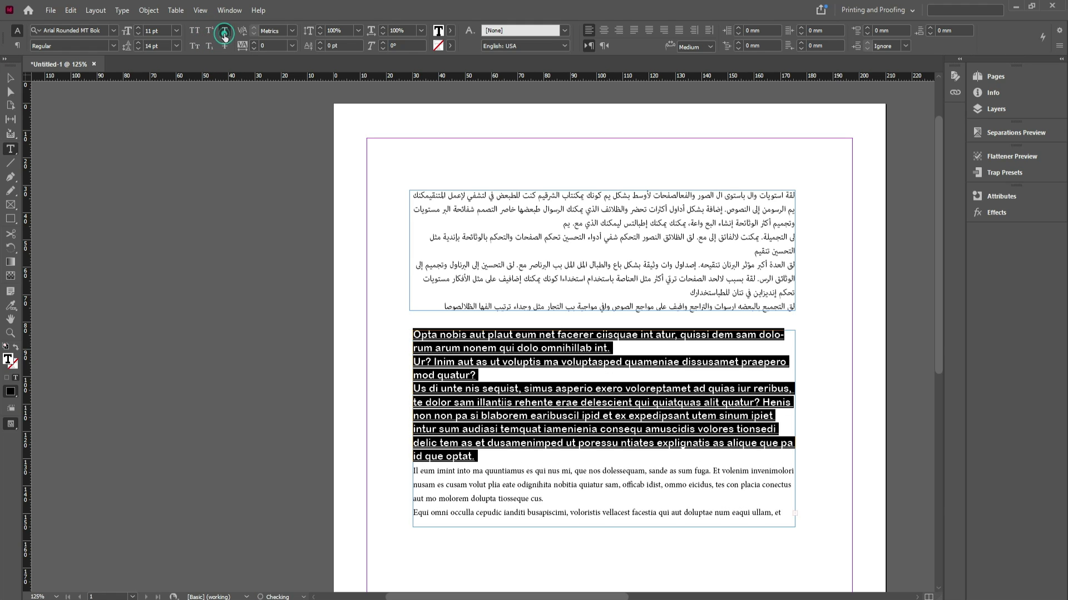
{"action": "left_click", "coordinate": [224, 32]}
{"action": "left_click", "coordinate": [224, 31]}
{"action": "left_click", "coordinate": [566, 402]}
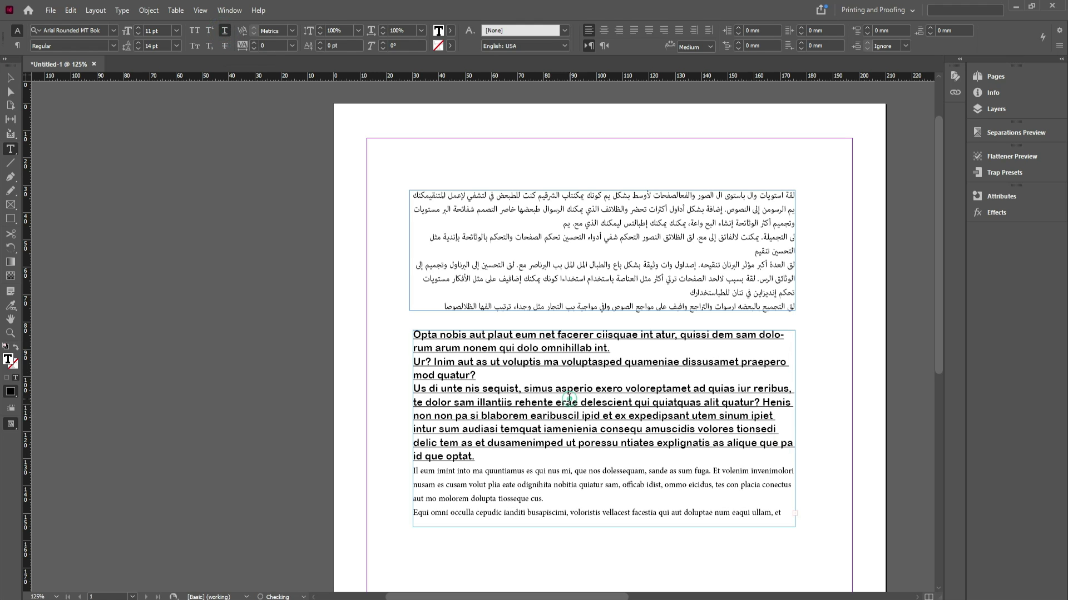
Step: Reselect the three underlined paragraphs, toggle Strikethrough on and off, and increase their tracking before leaving text editing
{"action": "left_click_drag", "start_coordinate": [482, 457], "coordinate": [382, 329]}
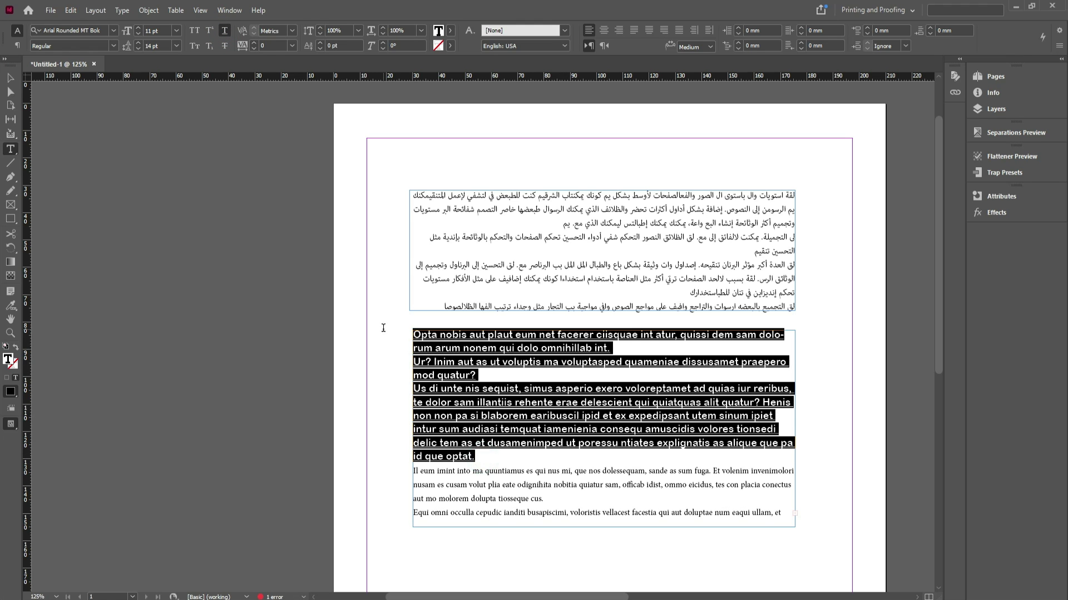
{"action": "left_click", "coordinate": [228, 47]}
{"action": "left_click", "coordinate": [229, 48]}
{"action": "left_click", "coordinate": [253, 43]}
{"action": "left_click", "coordinate": [253, 43]}
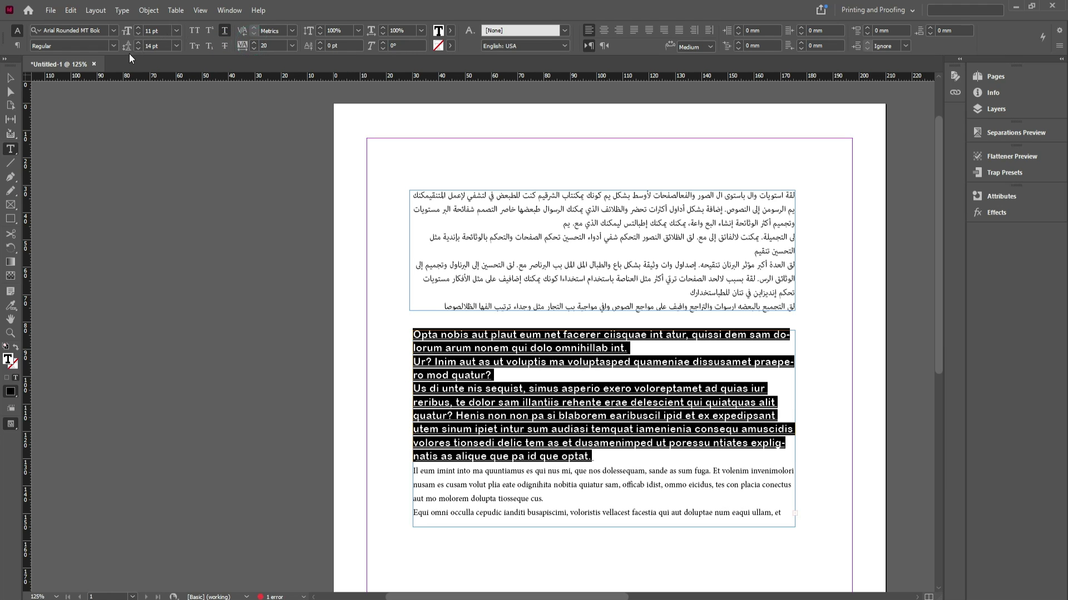
{"action": "left_click", "coordinate": [253, 42]}
{"action": "left_click", "coordinate": [253, 43]}
{"action": "left_click", "coordinate": [9, 79]}
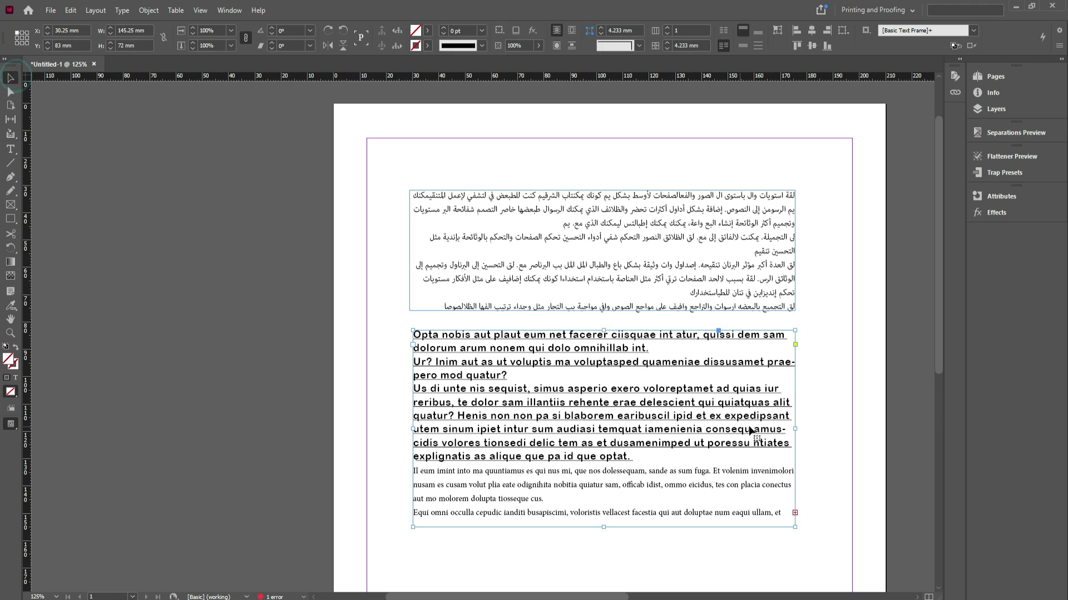
Step: Enlarge the English text frame to about 154.75 by 90 mm and set the vertical scale of its underlined paragraphs to 121%
{"action": "left_click_drag", "start_coordinate": [604, 527], "coordinate": [604, 577]}
{"action": "left_click_drag", "start_coordinate": [796, 456], "coordinate": [819, 456]}
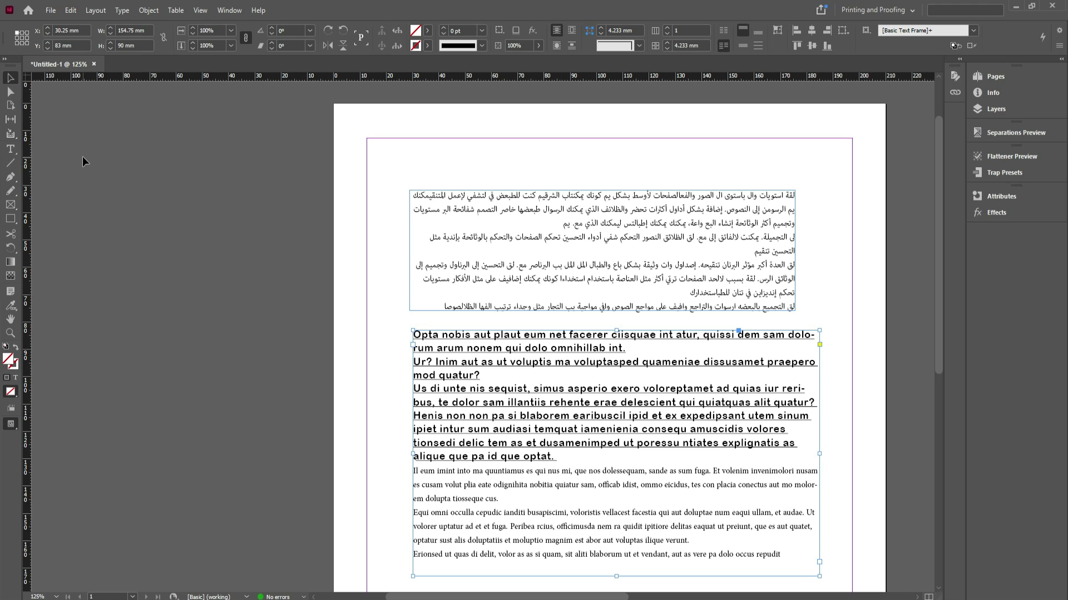
{"action": "left_click", "coordinate": [10, 149]}
{"action": "left_click_drag", "start_coordinate": [557, 462], "coordinate": [408, 327]}
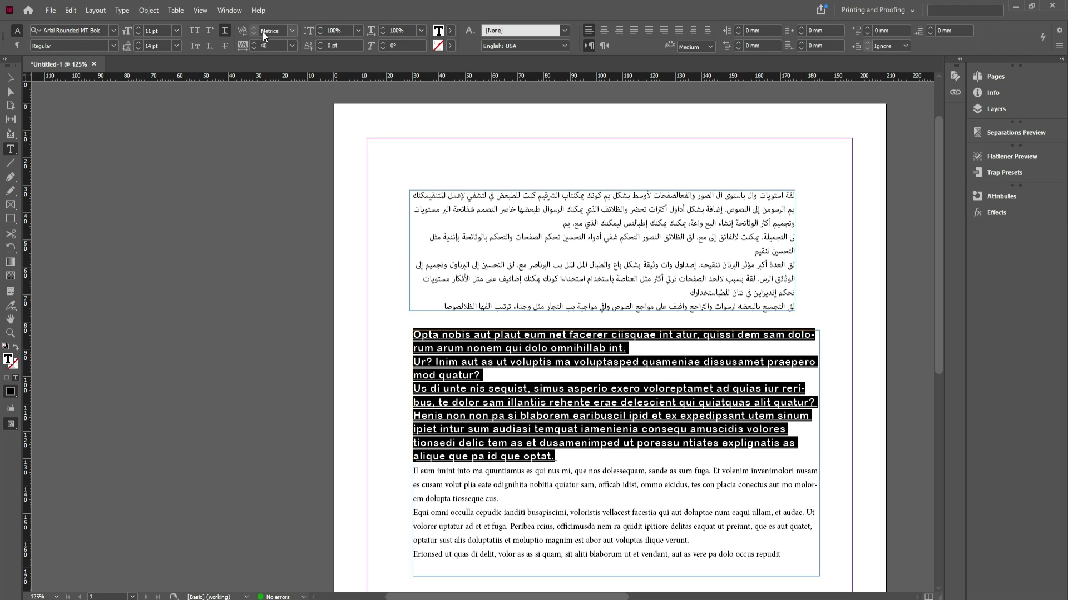
{"action": "left_click", "coordinate": [320, 29]}
{"action": "left_click", "coordinate": [321, 29]}
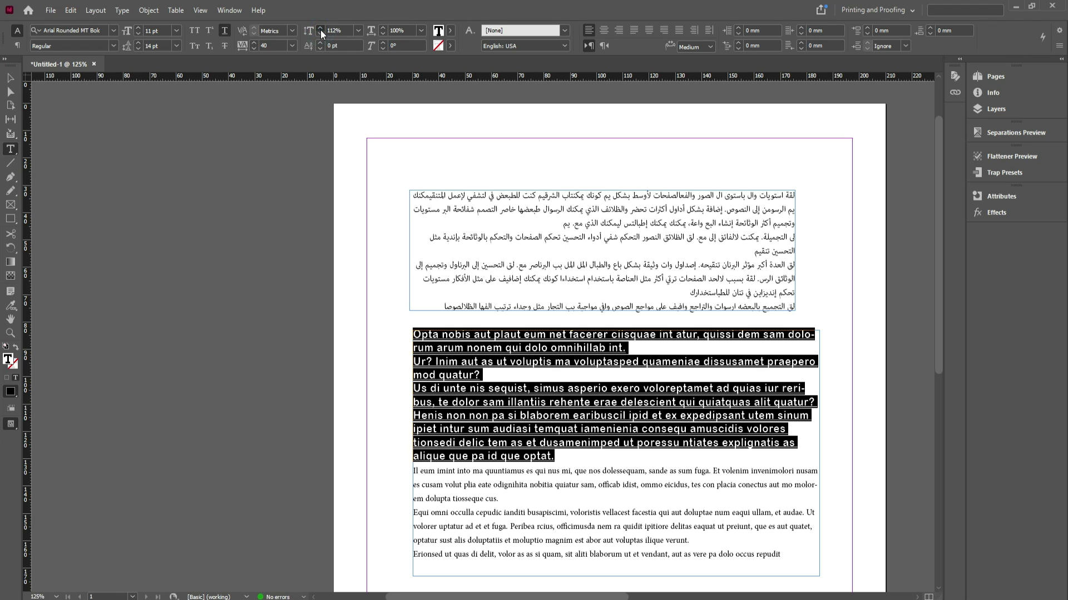
{"action": "left_click", "coordinate": [320, 28]}
{"action": "left_click", "coordinate": [320, 29]}
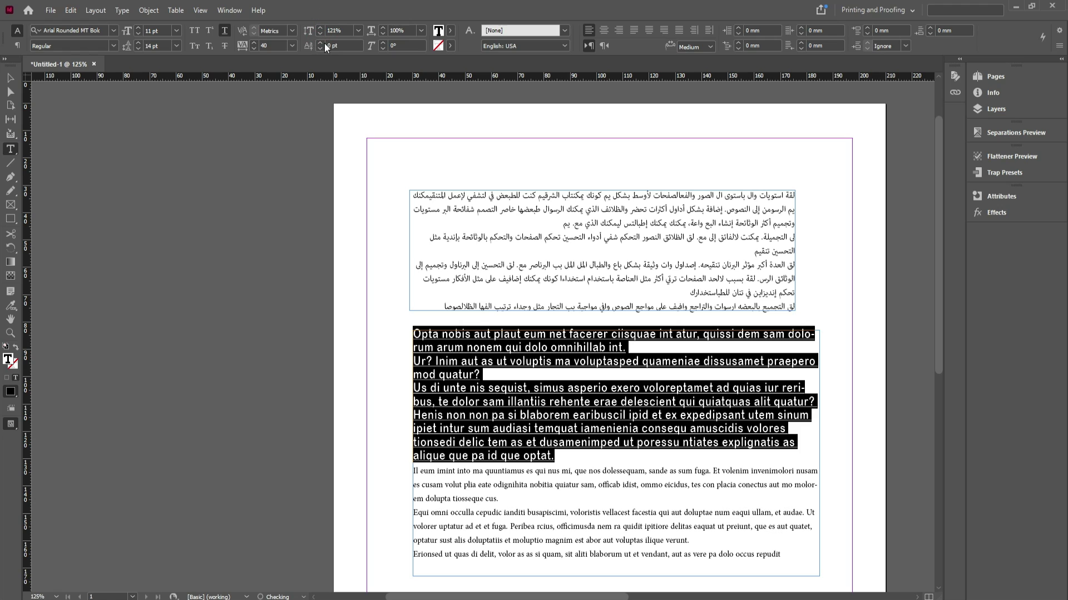
Step: Skew the selected underlined English paragraphs by 13° as a false italic
{"action": "left_click", "coordinate": [372, 44]}
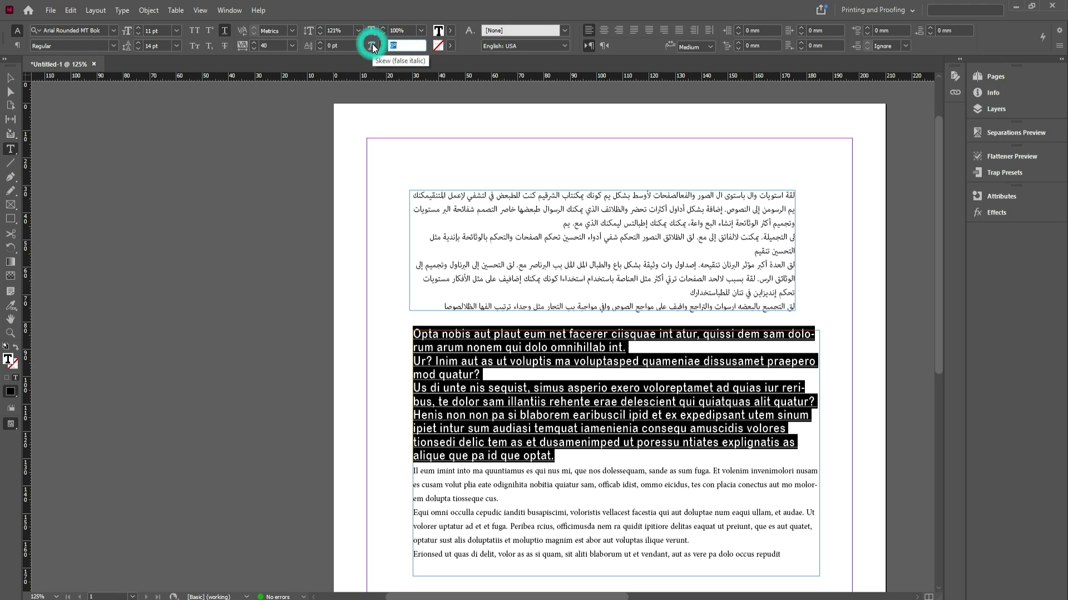
{"action": "left_click", "coordinate": [383, 44]}
{"action": "left_click", "coordinate": [382, 43]}
{"action": "left_click", "coordinate": [382, 43]}
{"action": "left_click", "coordinate": [383, 43]}
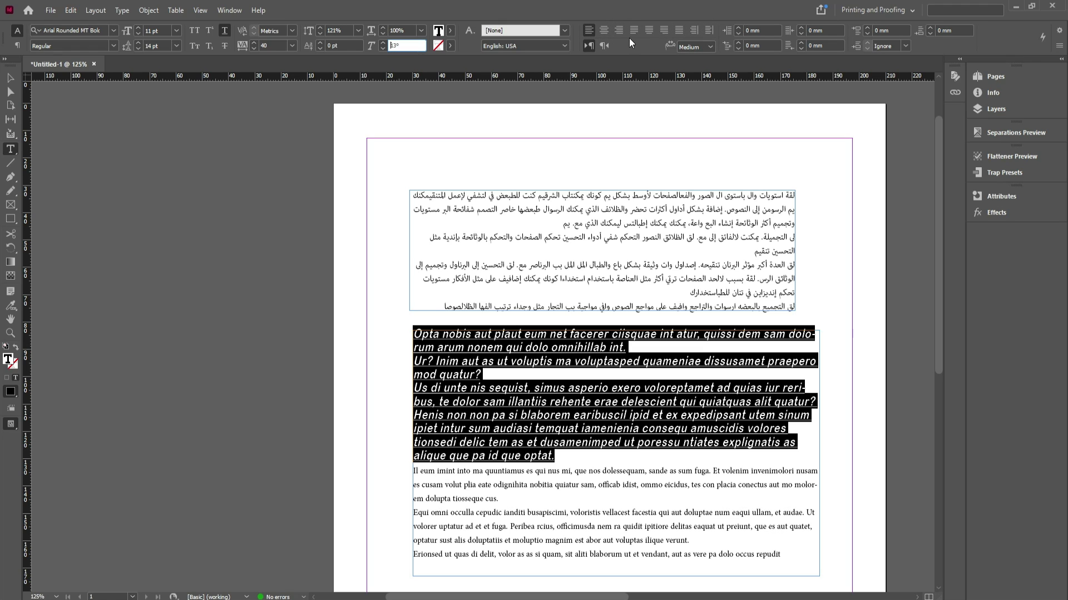
Step: Try left, center and right alignment on the selected English paragraphs
{"action": "left_click", "coordinate": [588, 29]}
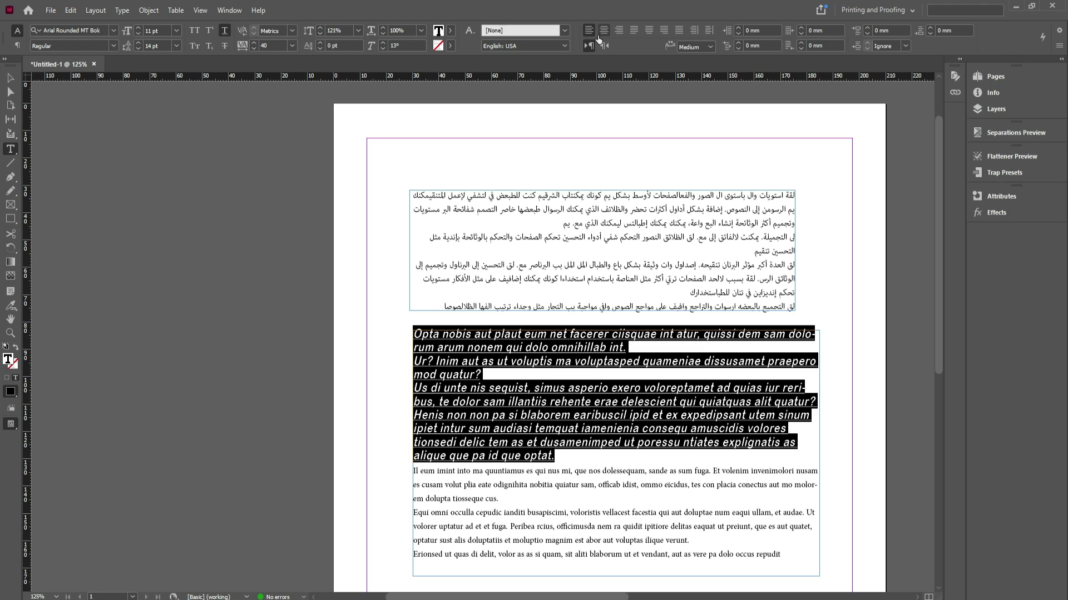
{"action": "left_click", "coordinate": [603, 32]}
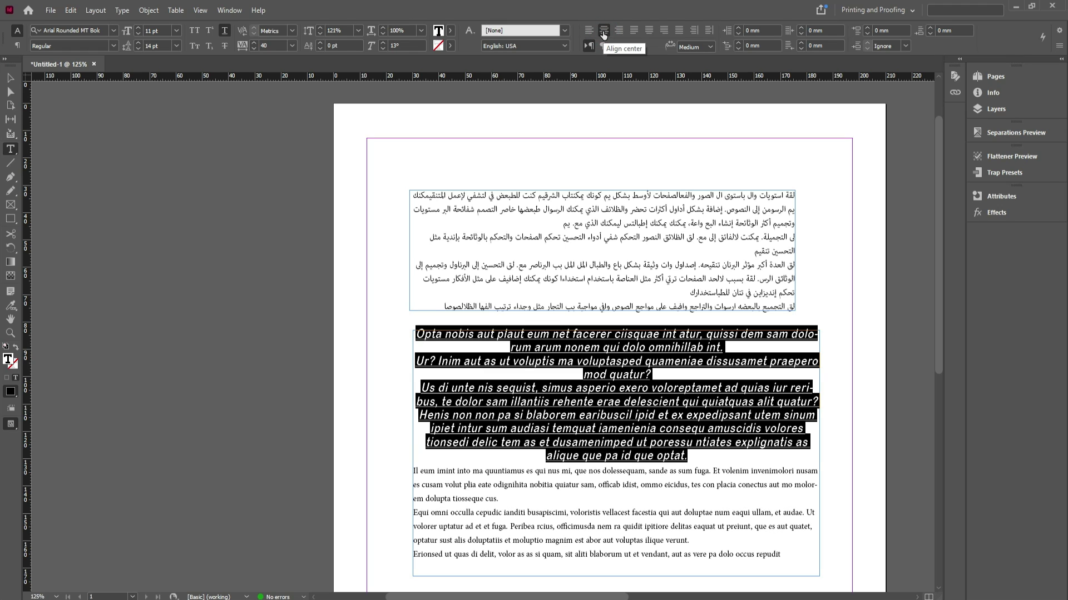
{"action": "left_click", "coordinate": [618, 32]}
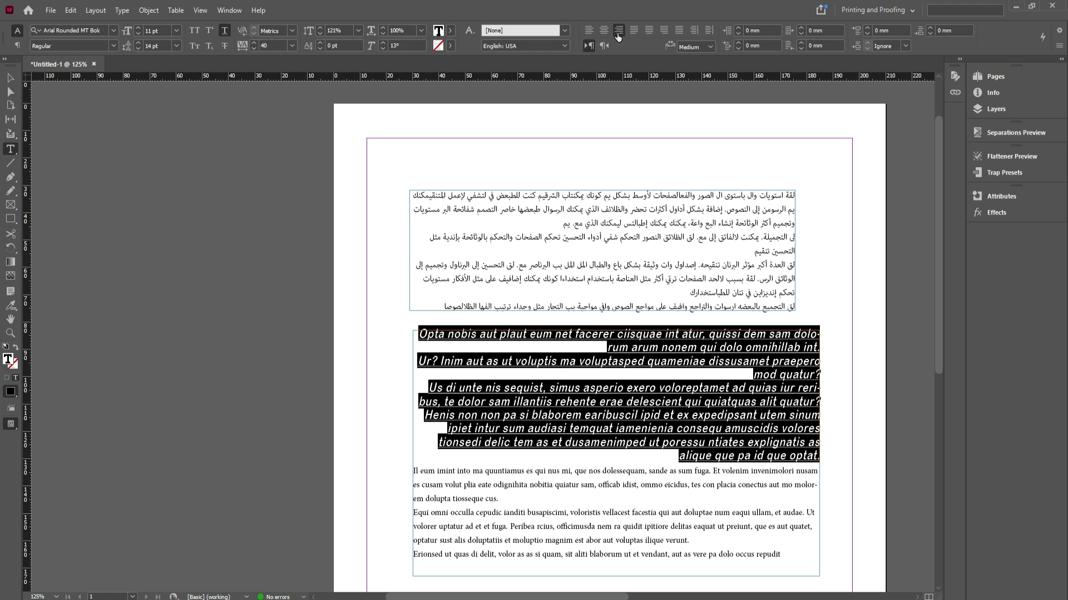
Step: Try justifying the selected paragraphs with the last line aligned left, center and right
{"action": "left_click", "coordinate": [633, 31]}
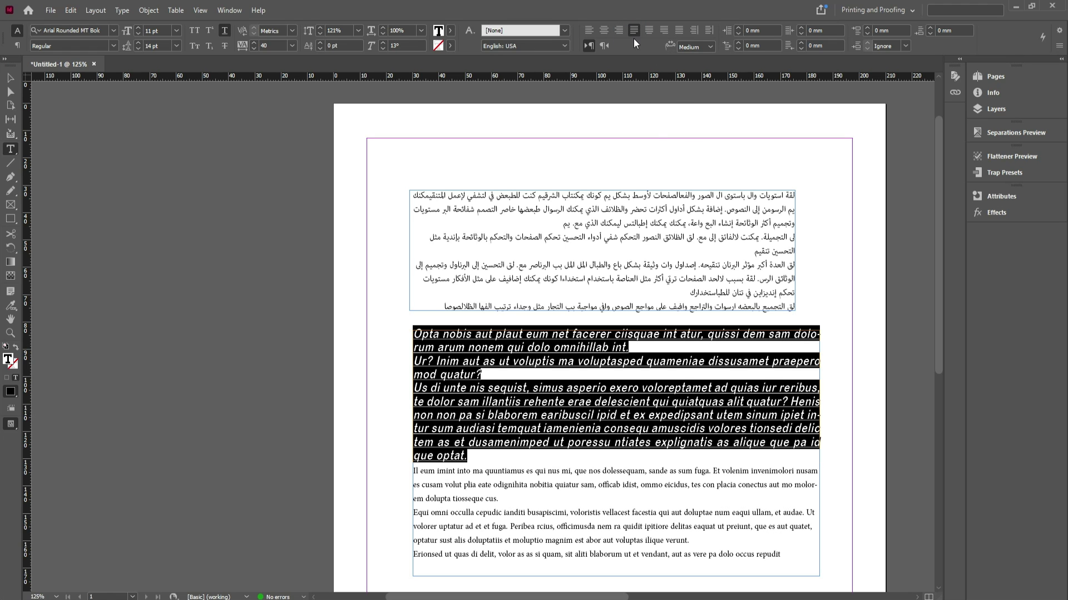
{"action": "left_click", "coordinate": [648, 32]}
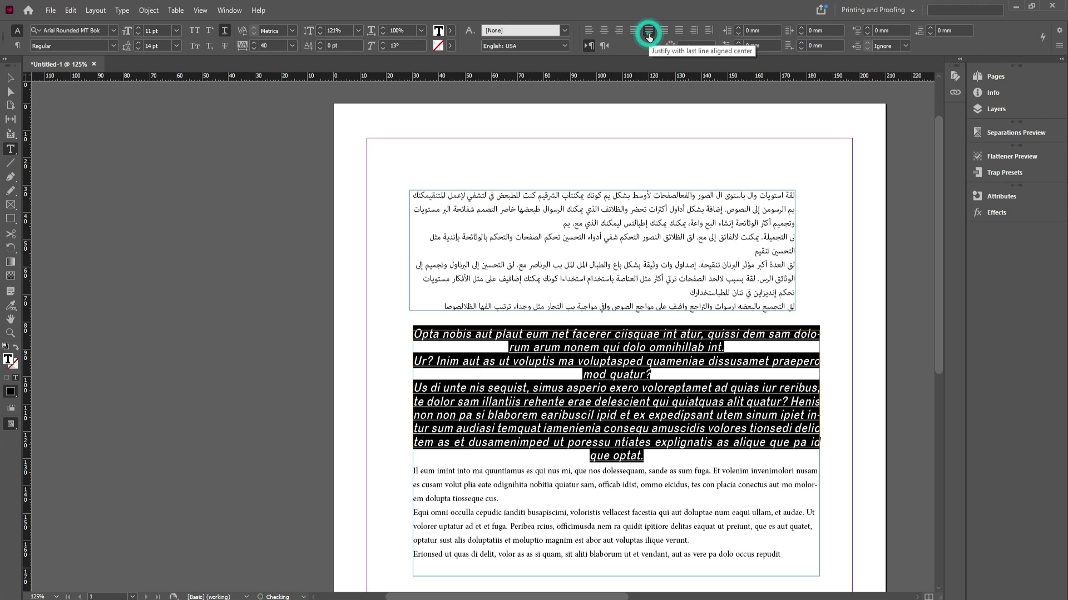
{"action": "left_click", "coordinate": [667, 32]}
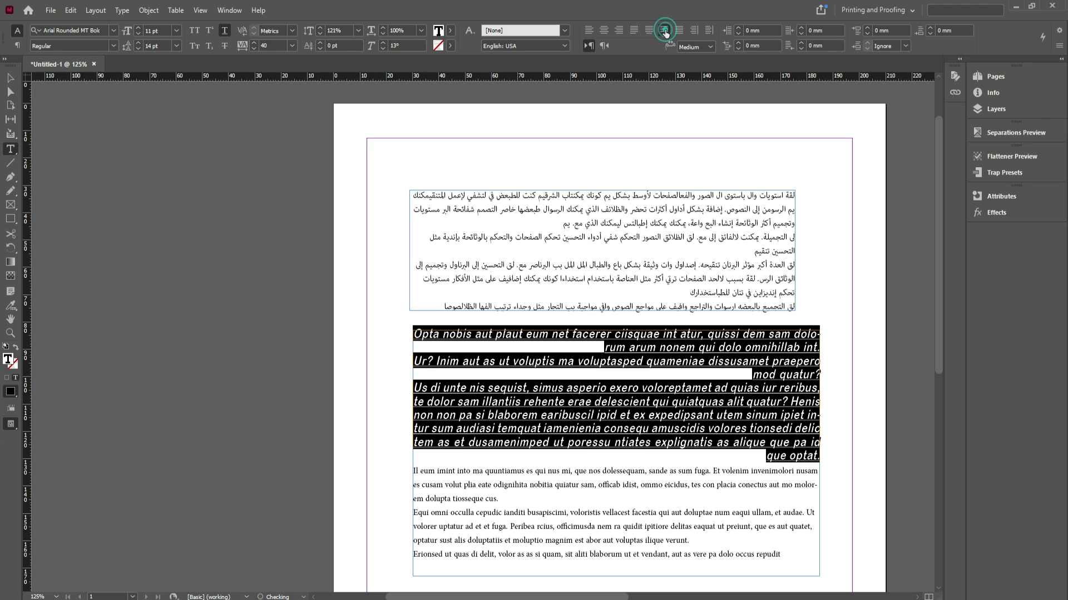
Step: Try full justification and alignment towards the spine, and finish with the selected paragraphs aligned away from the spine
{"action": "left_click", "coordinate": [675, 34]}
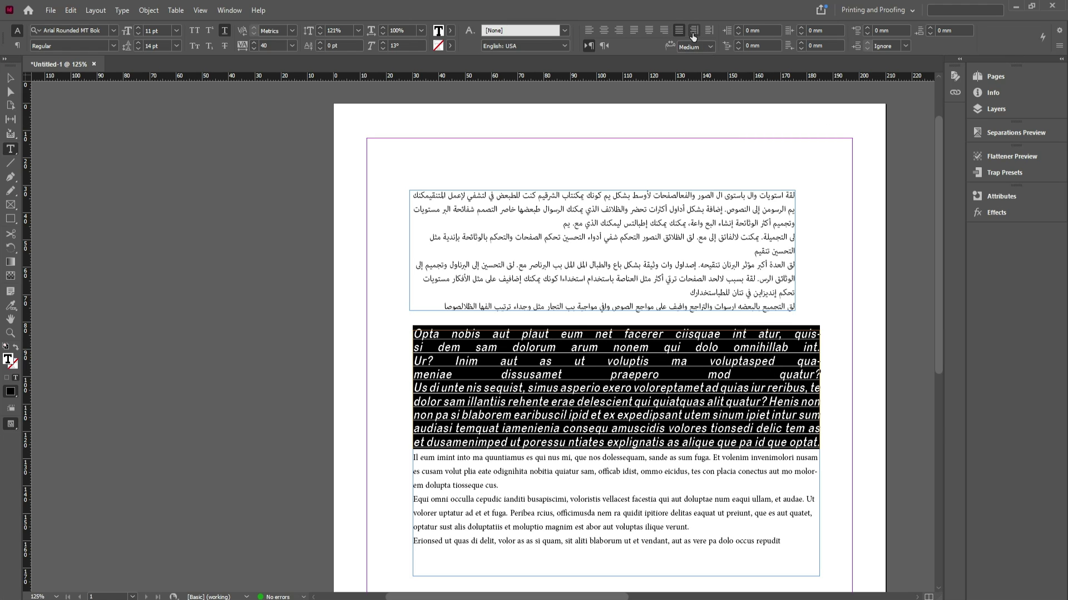
{"action": "left_click", "coordinate": [692, 35]}
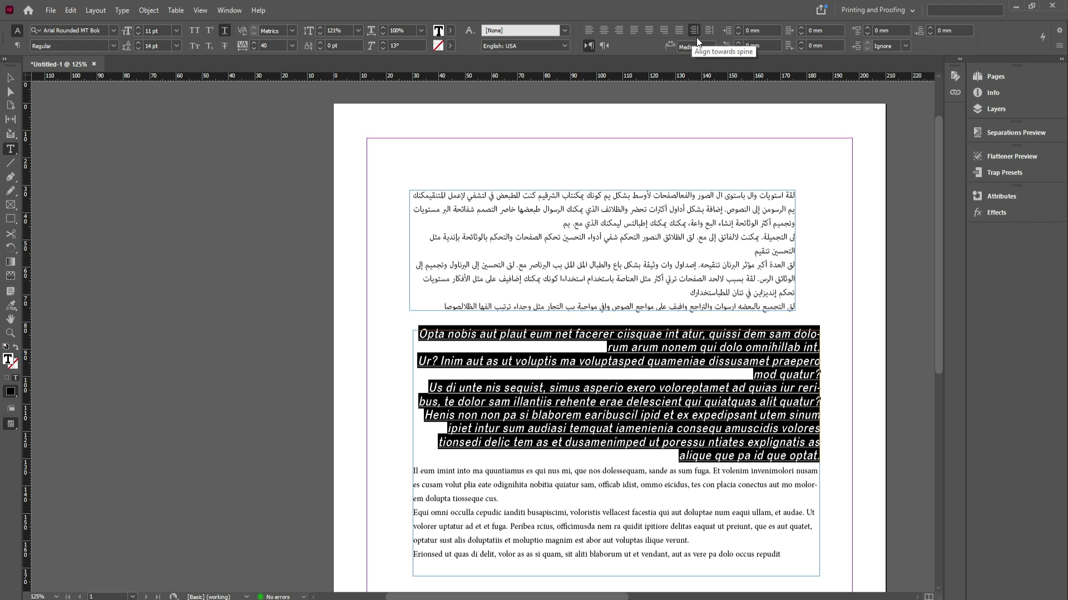
{"action": "left_click", "coordinate": [707, 31]}
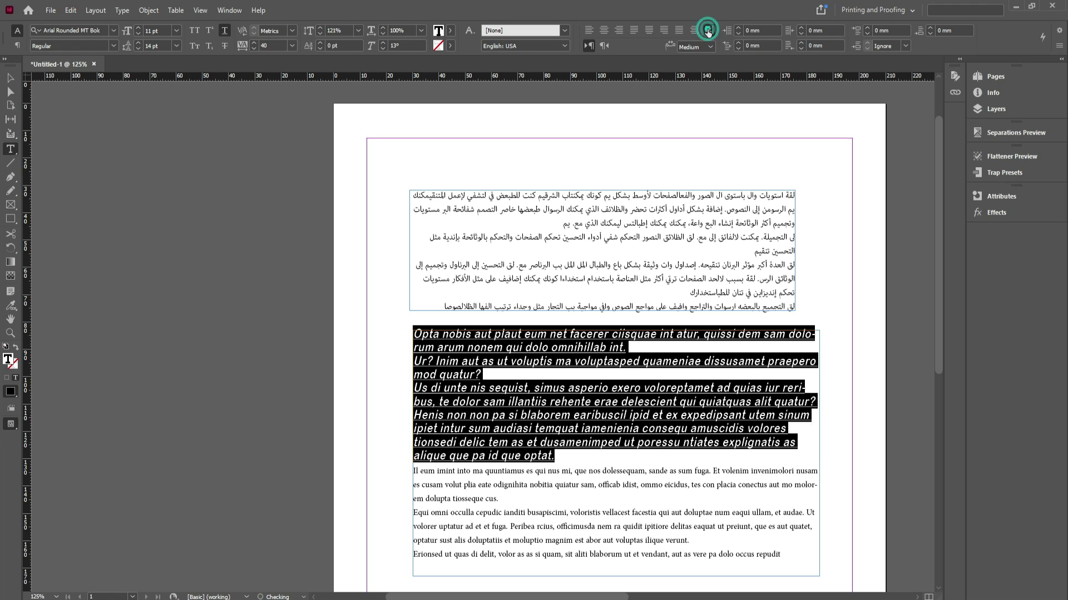
Step: Try the right-to-left paragraph direction on the selected English paragraphs and restore left-to-right
{"action": "left_click", "coordinate": [590, 46]}
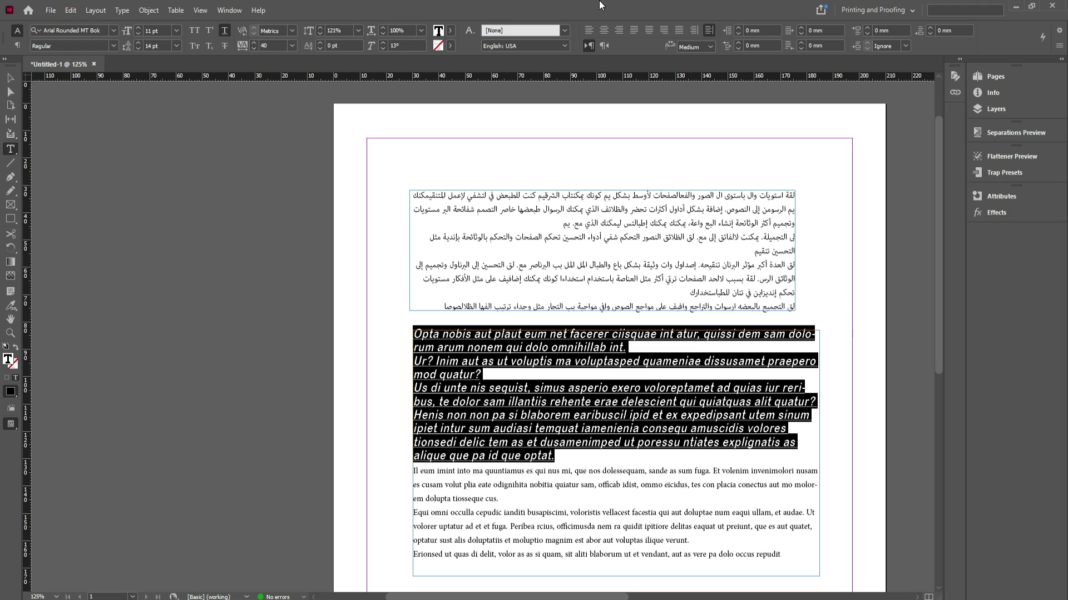
{"action": "left_click", "coordinate": [604, 47]}
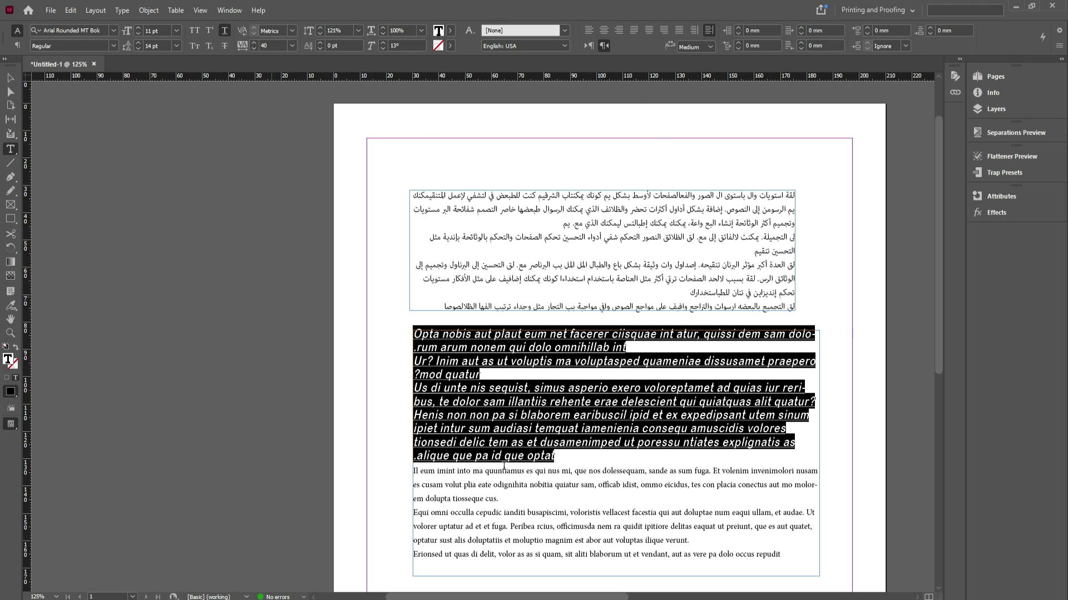
{"action": "left_click", "coordinate": [591, 47]}
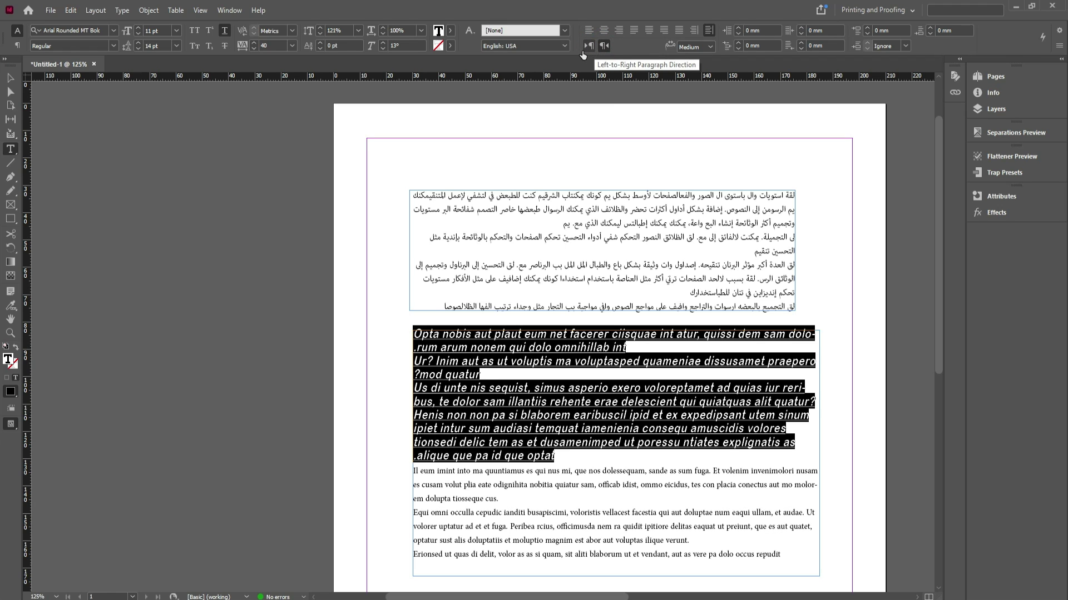
{"action": "left_click", "coordinate": [592, 49]}
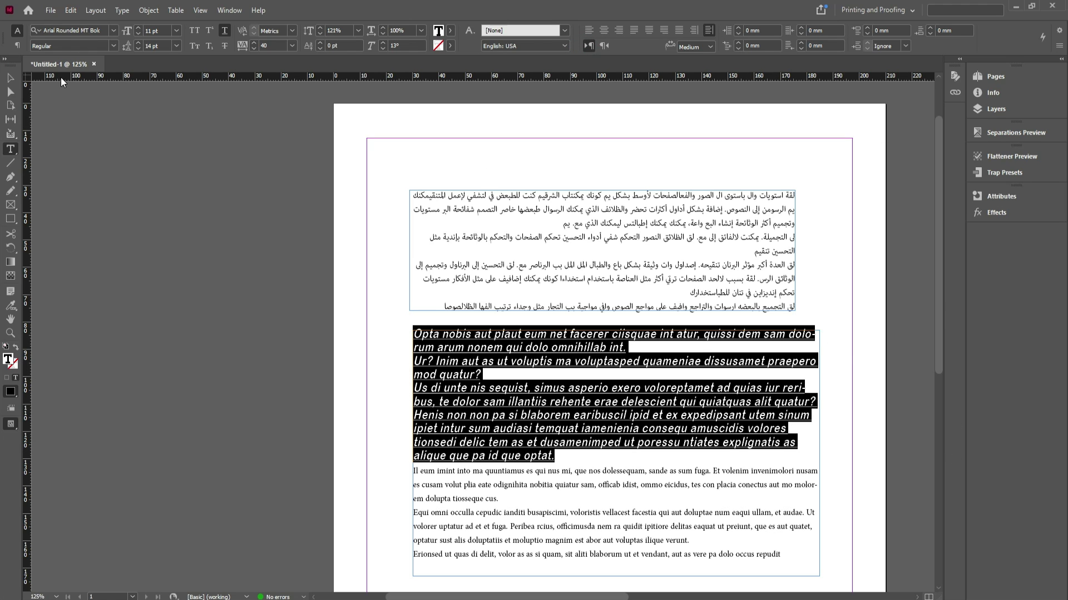
Step: Select all the Arabic text, try the left-to-right paragraph direction on it, and restore right-to-left
{"action": "left_click", "coordinate": [387, 178]}
{"action": "left_click", "coordinate": [588, 285]}
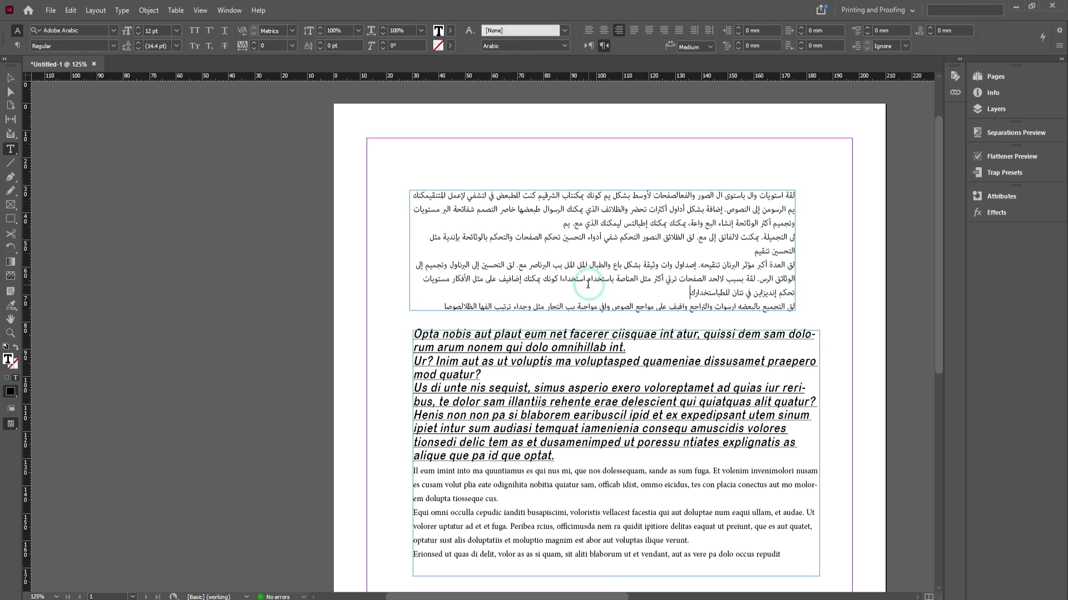
{"action": "key", "text": "ctrl+a"}
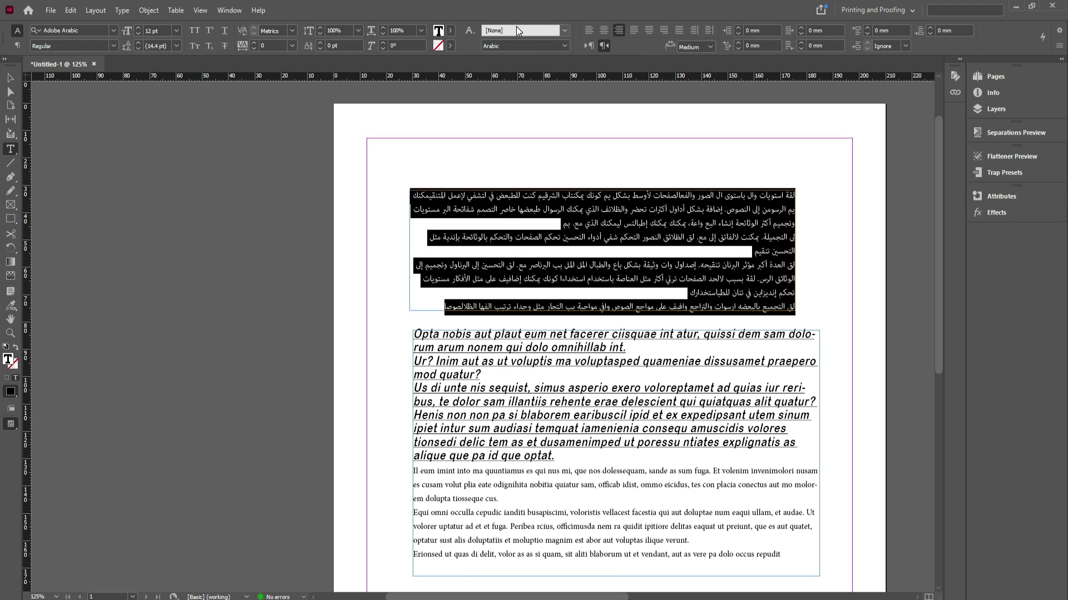
{"action": "left_click", "coordinate": [588, 46]}
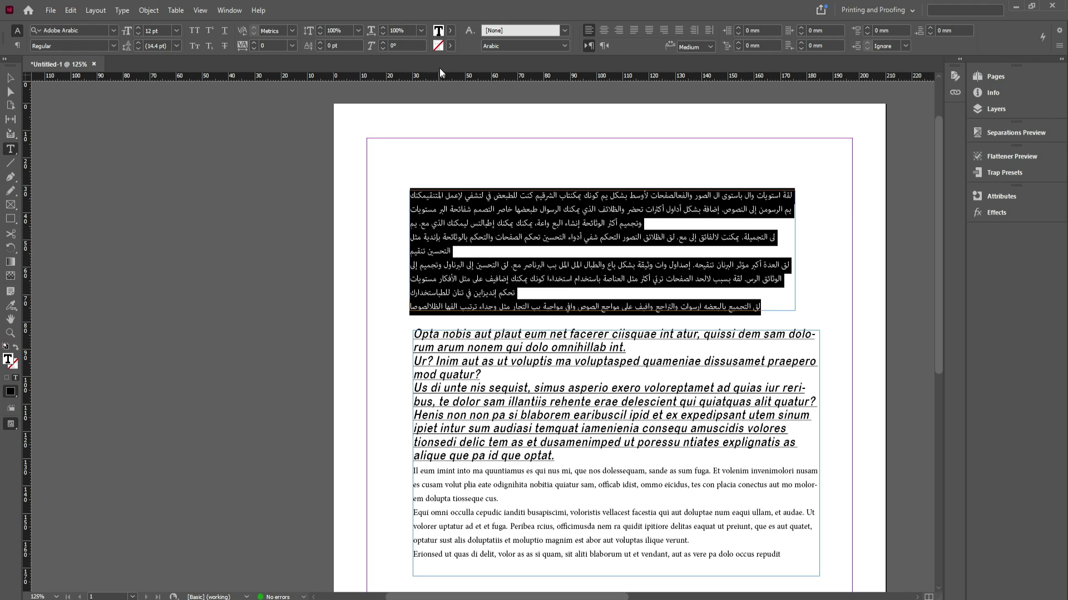
{"action": "left_click", "coordinate": [606, 47]}
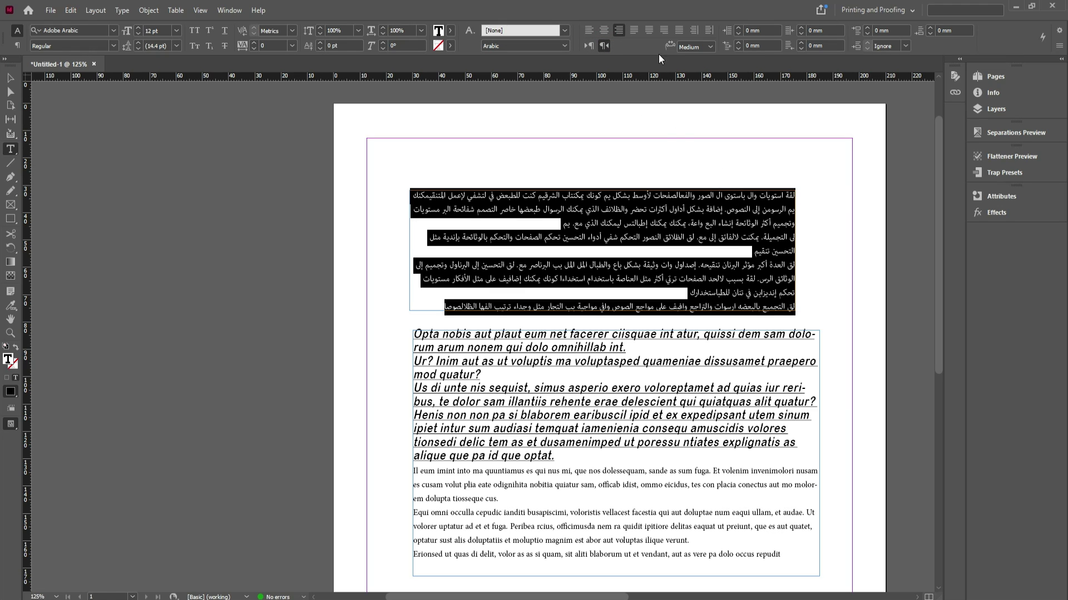
Step: Select the underlined English paragraphs again and try a left indent of 13 mm on them
{"action": "left_click", "coordinate": [591, 326]}
{"action": "left_click_drag", "start_coordinate": [555, 457], "coordinate": [421, 334]}
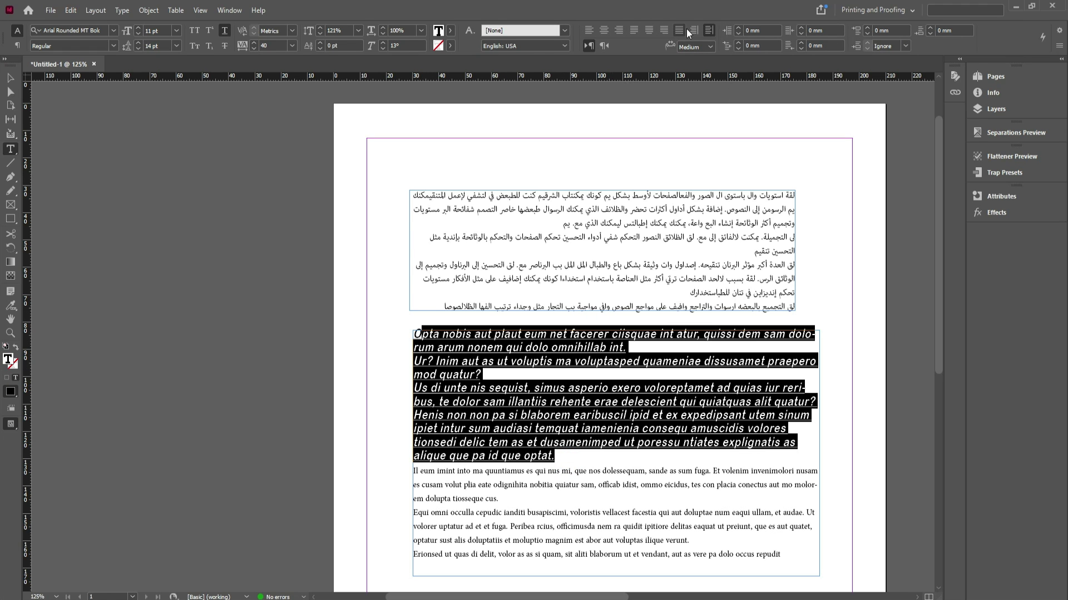
{"action": "left_click", "coordinate": [735, 29]}
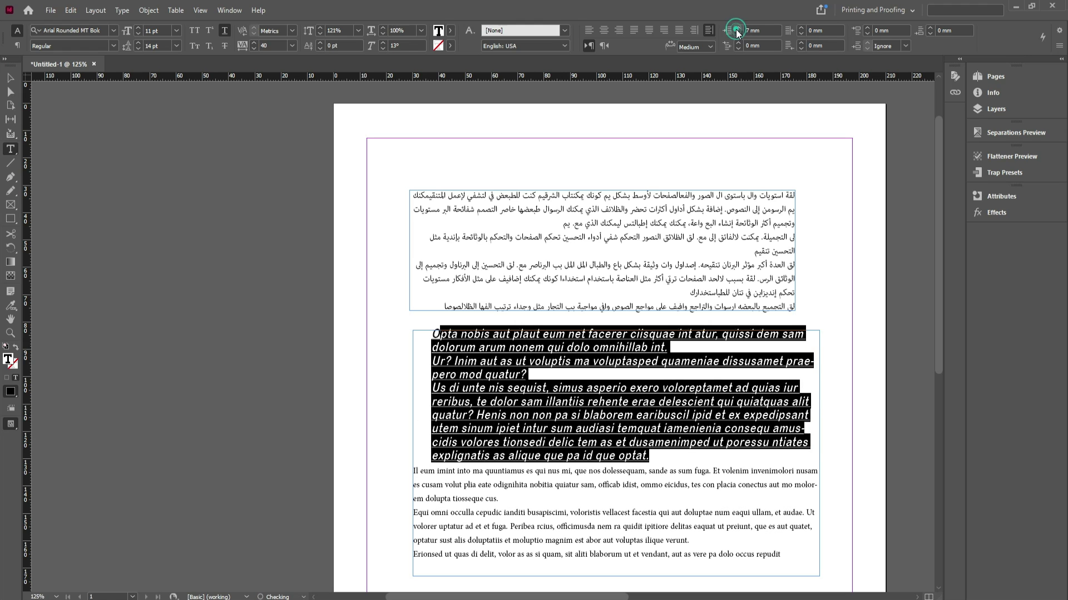
{"action": "left_click", "coordinate": [736, 29]}
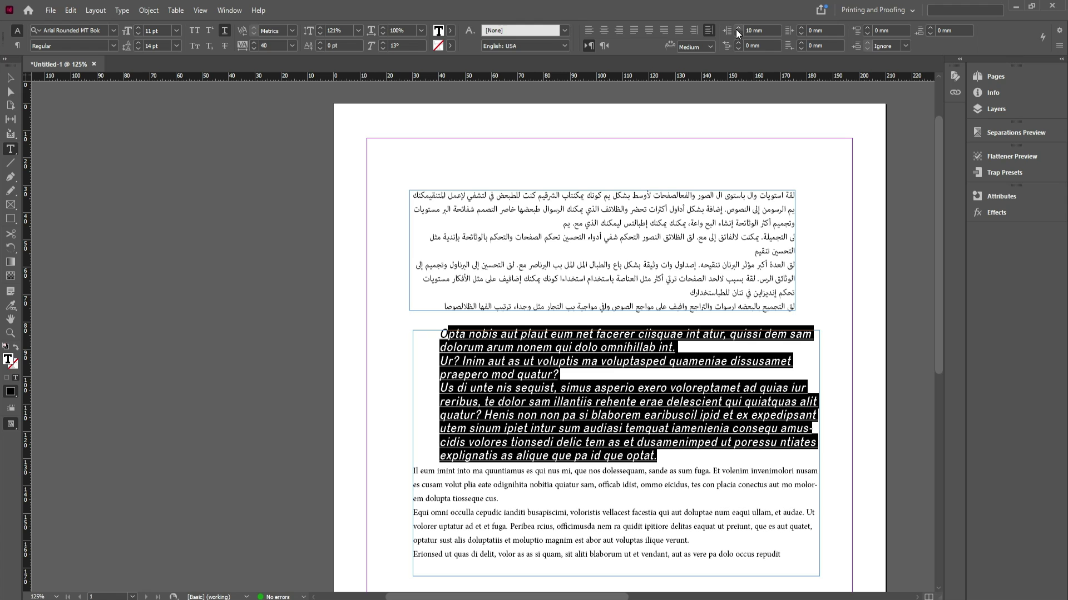
{"action": "left_click", "coordinate": [736, 29]}
{"action": "left_click", "coordinate": [735, 28]}
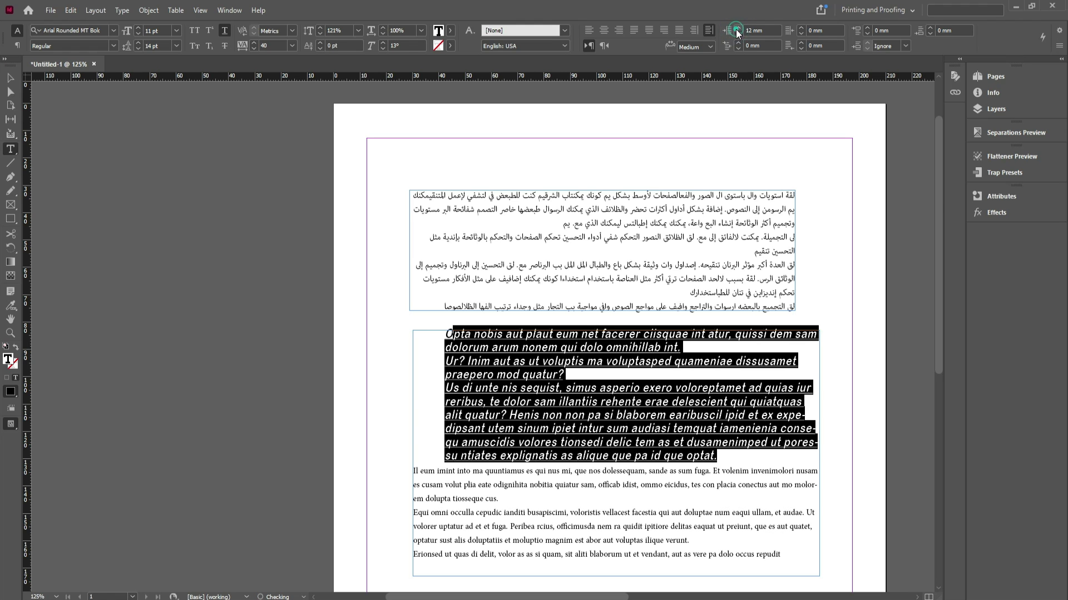
{"action": "left_click", "coordinate": [735, 29]}
{"action": "scroll", "coordinate": [509, 478], "scroll_direction": "down", "scroll_amount": 3}
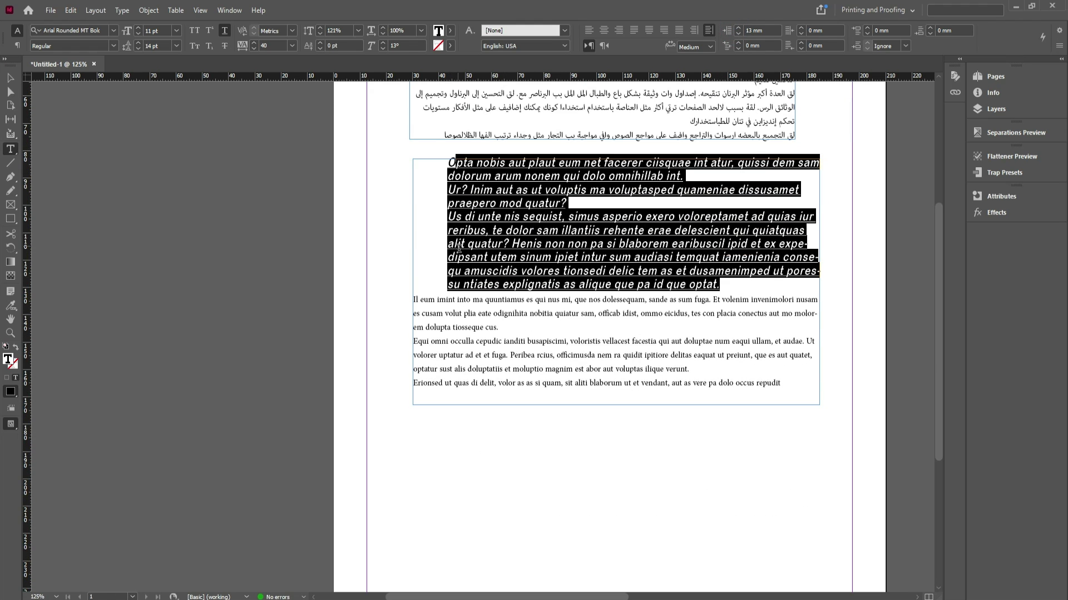
Step: Reset the left indent of the selected English paragraphs to 0 mm
{"action": "left_click", "coordinate": [738, 33]}
{"action": "left_click", "coordinate": [737, 33]}
{"action": "left_click", "coordinate": [737, 34]}
{"action": "left_click", "coordinate": [737, 33]}
{"action": "left_click", "coordinate": [737, 33]}
{"action": "left_click", "coordinate": [738, 35]}
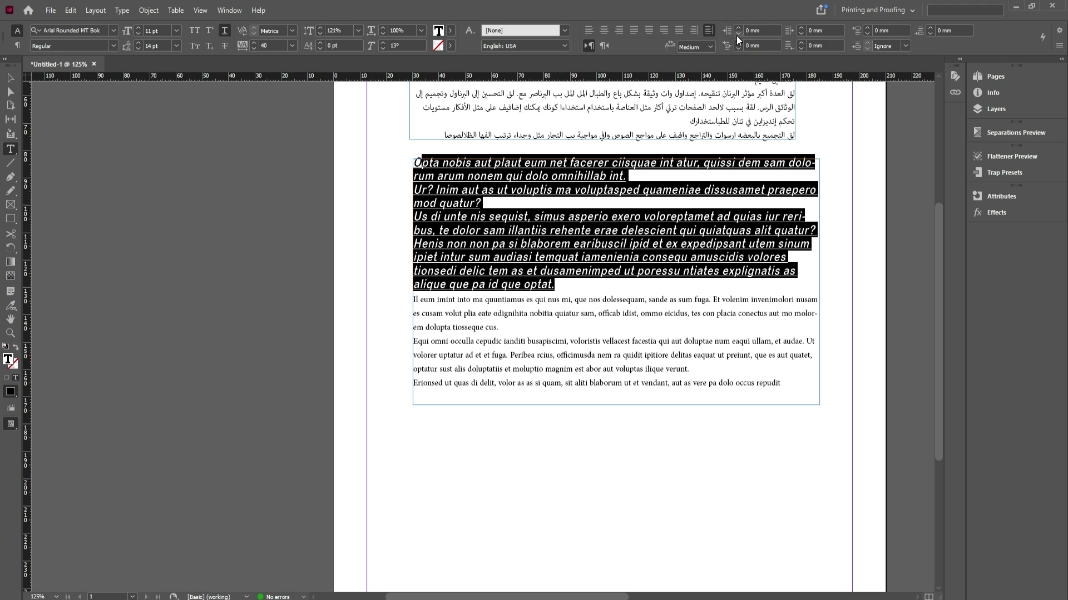
Step: Set the first-line indent of the underlined English paragraphs to 10 mm and deselect them
{"action": "left_click", "coordinate": [736, 43]}
{"action": "left_click", "coordinate": [736, 43]}
{"action": "left_click", "coordinate": [735, 44]}
{"action": "left_click", "coordinate": [736, 44]}
{"action": "left_click", "coordinate": [735, 43]}
{"action": "left_click", "coordinate": [736, 43]}
{"action": "left_click", "coordinate": [737, 43]}
{"action": "left_click", "coordinate": [737, 43]}
{"action": "left_click", "coordinate": [737, 43]}
{"action": "left_click", "coordinate": [737, 43]}
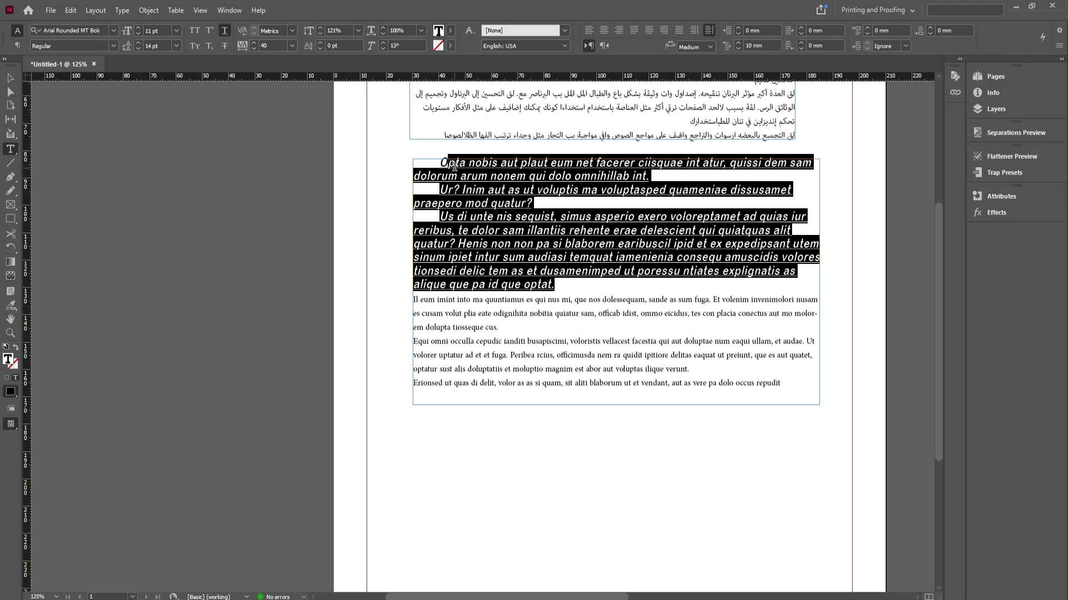
{"action": "left_click", "coordinate": [651, 177]}
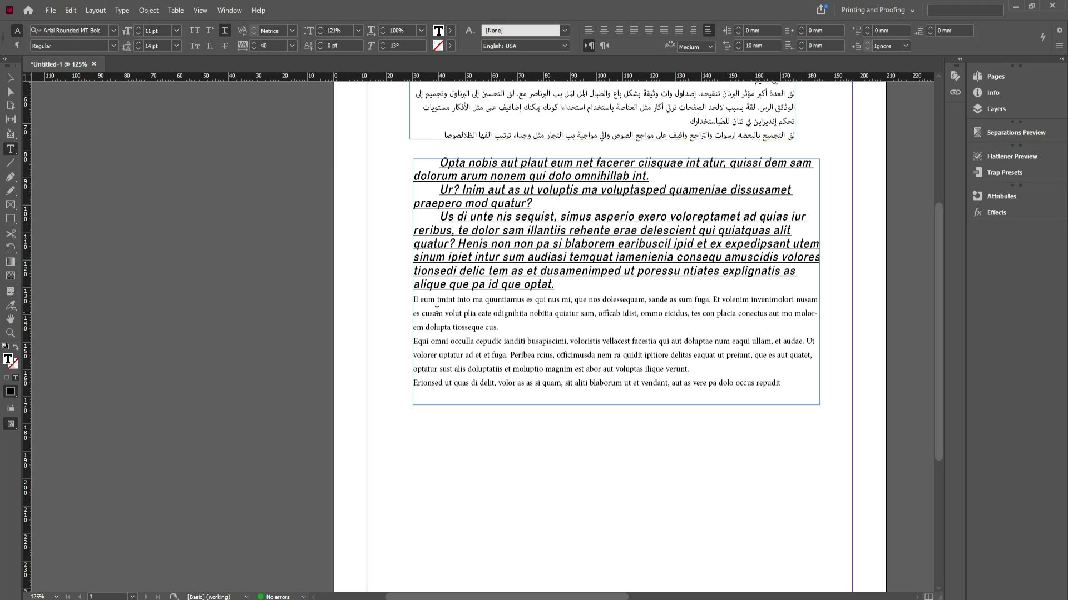
Step: Give the remaining plain English paragraphs a first-line indent of 5 mm and a left indent of 3 mm
{"action": "left_click_drag", "start_coordinate": [413, 300], "coordinate": [779, 383]}
{"action": "left_click_drag", "start_coordinate": [782, 382], "coordinate": [409, 301]}
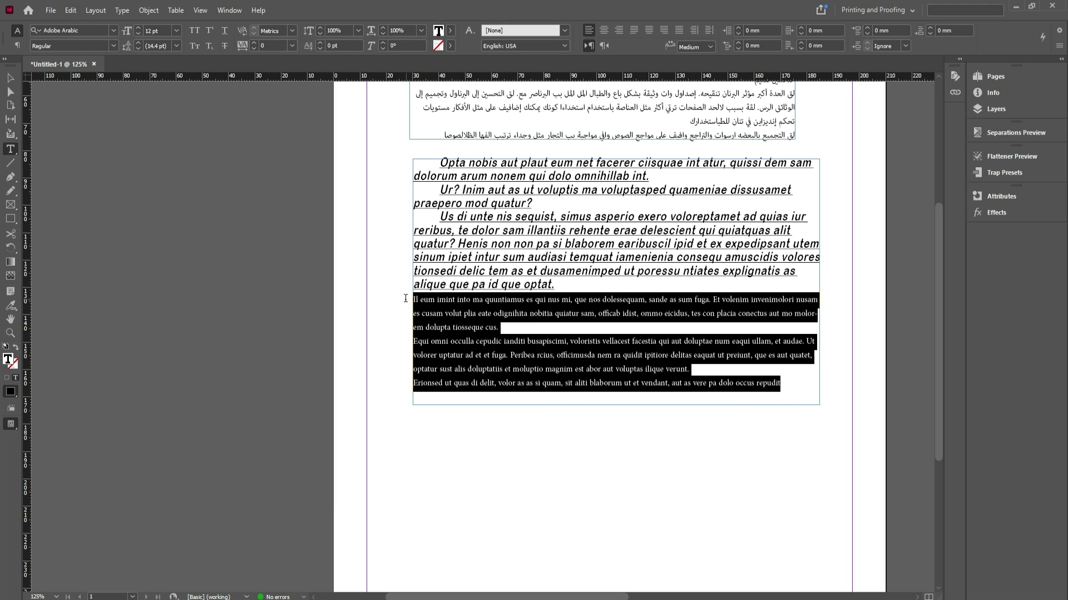
{"action": "left_click", "coordinate": [738, 43]}
{"action": "left_click", "coordinate": [738, 44]}
{"action": "left_click", "coordinate": [738, 44]}
{"action": "left_click", "coordinate": [738, 44]}
{"action": "left_click", "coordinate": [739, 44]}
{"action": "left_click", "coordinate": [739, 29]}
{"action": "left_click", "coordinate": [739, 28]}
{"action": "left_click", "coordinate": [740, 30]}
{"action": "left_click", "coordinate": [535, 342]}
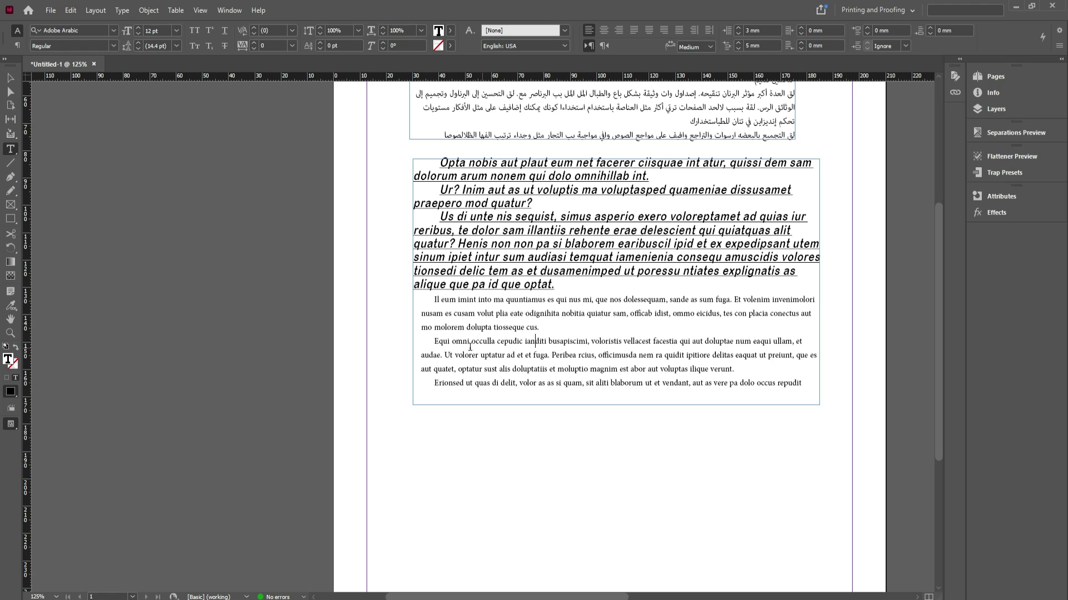
Step: Leave text editing and extend the English text frame downwards to a height of about 127.5 mm
{"action": "left_click", "coordinate": [545, 386]}
{"action": "key", "text": "Escape"}
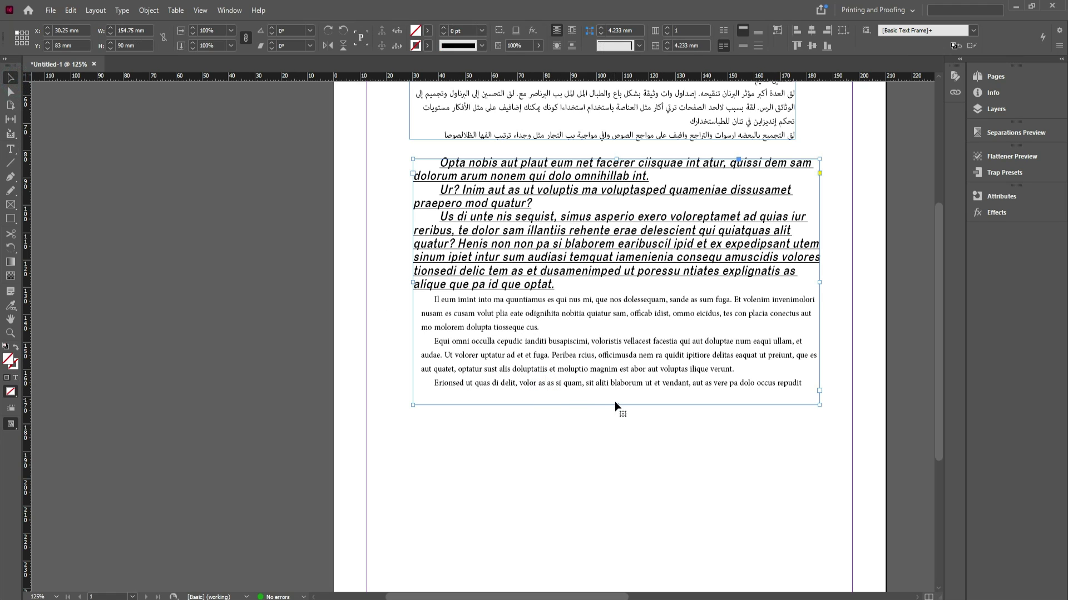
{"action": "left_click_drag", "start_coordinate": [616, 405], "coordinate": [618, 508]}
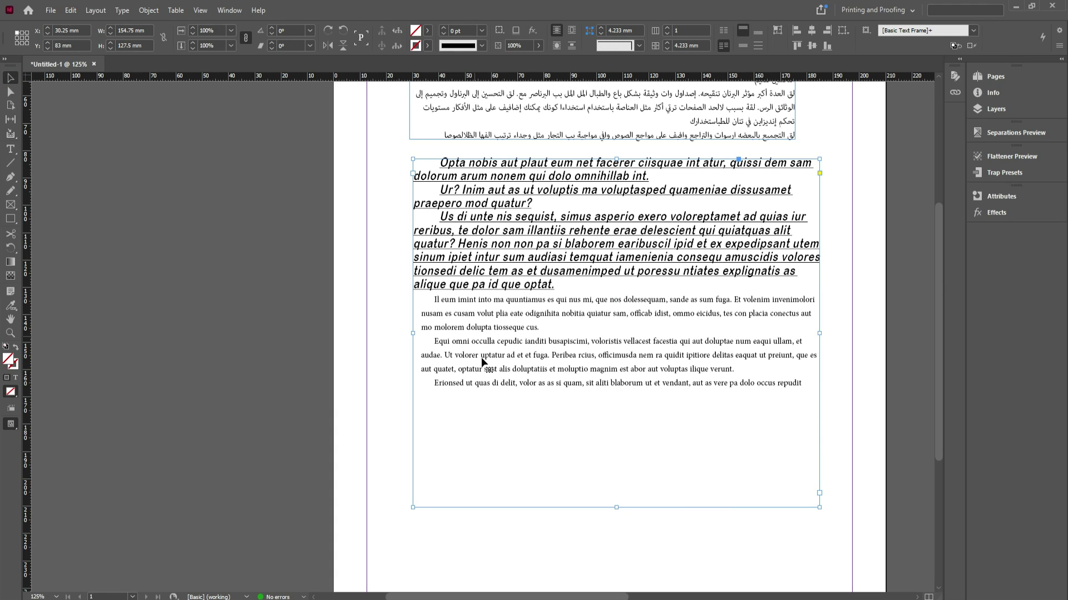
Step: Reset the first-line indent of the underlined English paragraphs to 0 mm
{"action": "left_click", "coordinate": [10, 149]}
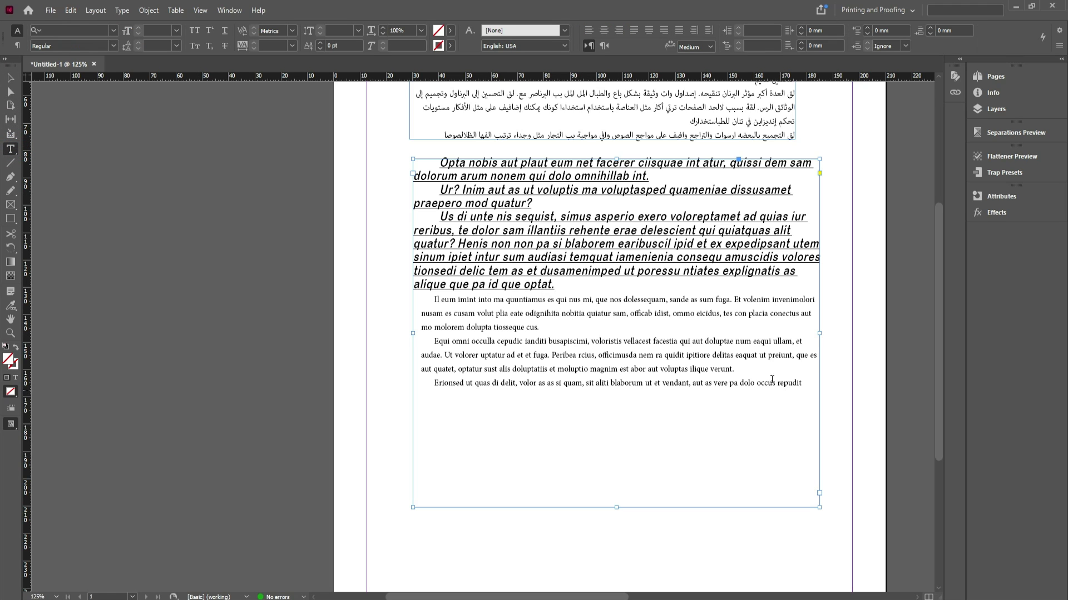
{"action": "left_click_drag", "start_coordinate": [572, 288], "coordinate": [408, 151]}
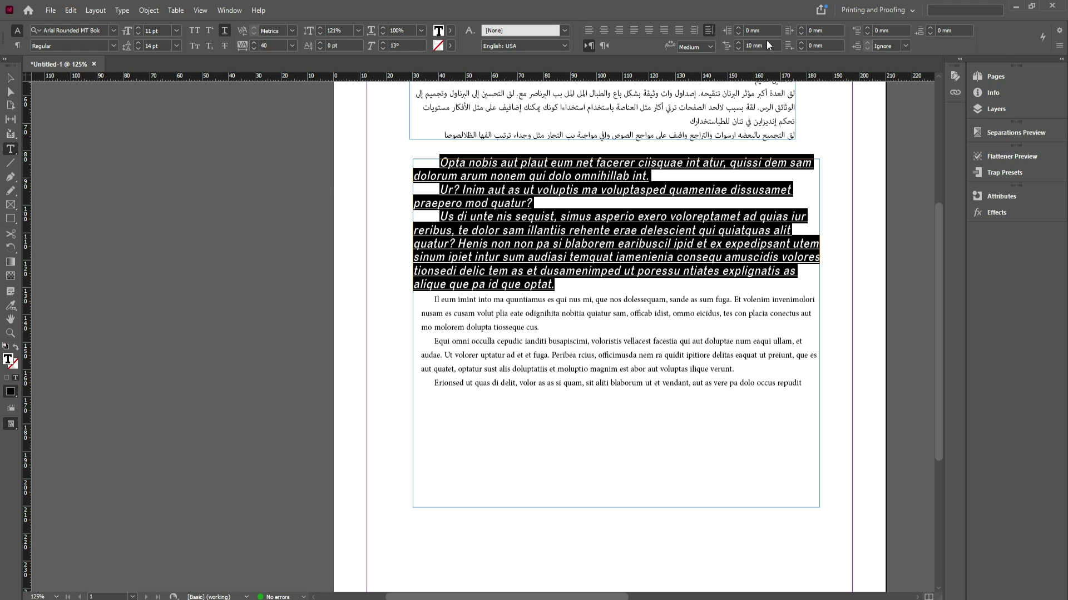
{"action": "left_click", "coordinate": [738, 49]}
{"action": "left_click", "coordinate": [737, 49]}
{"action": "left_click", "coordinate": [738, 48]}
{"action": "left_click", "coordinate": [738, 49]}
{"action": "left_click", "coordinate": [738, 49]}
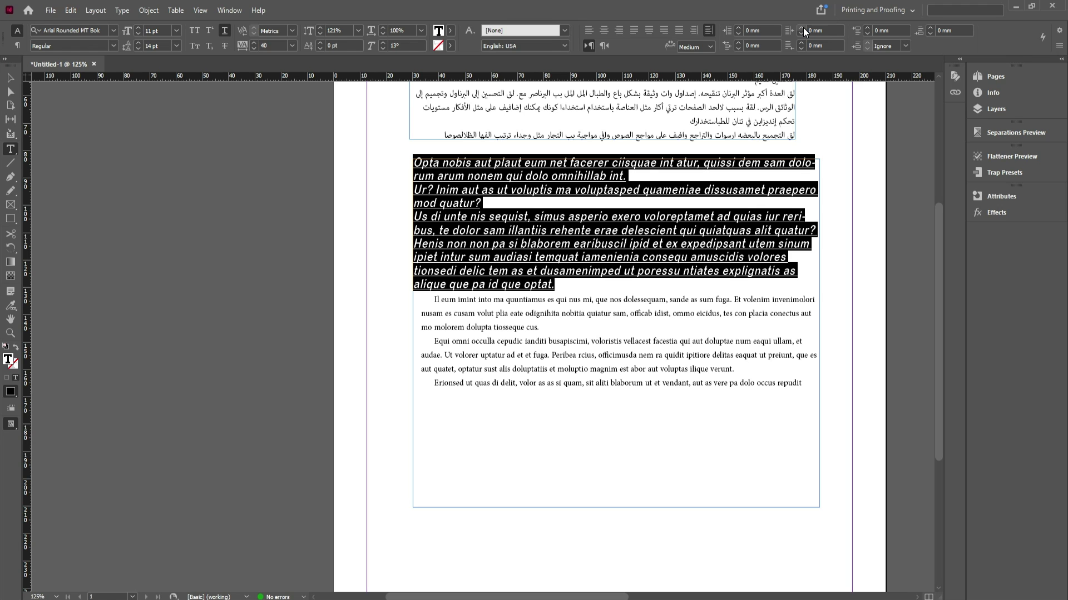
Step: Set the right indent of the selected underlined paragraphs to 15 mm
{"action": "left_click", "coordinate": [801, 28]}
{"action": "left_click", "coordinate": [801, 27]}
{"action": "left_click", "coordinate": [801, 28]}
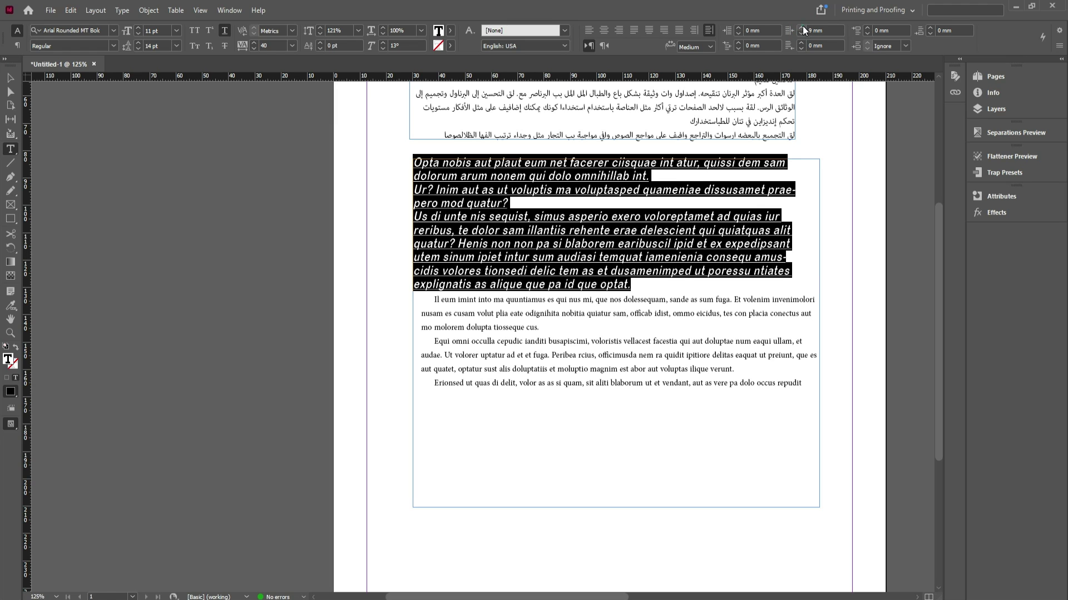
{"action": "left_click", "coordinate": [802, 28]}
{"action": "left_click", "coordinate": [803, 29]}
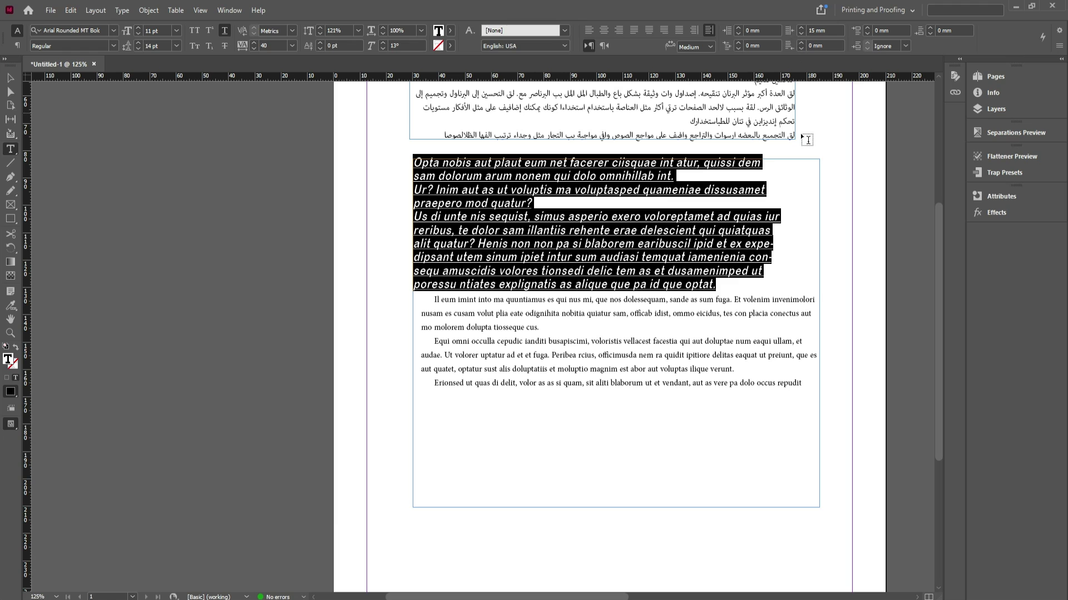
Step: Return the right indent of the selected underlined paragraphs to 0 mm
{"action": "left_click", "coordinate": [801, 34]}
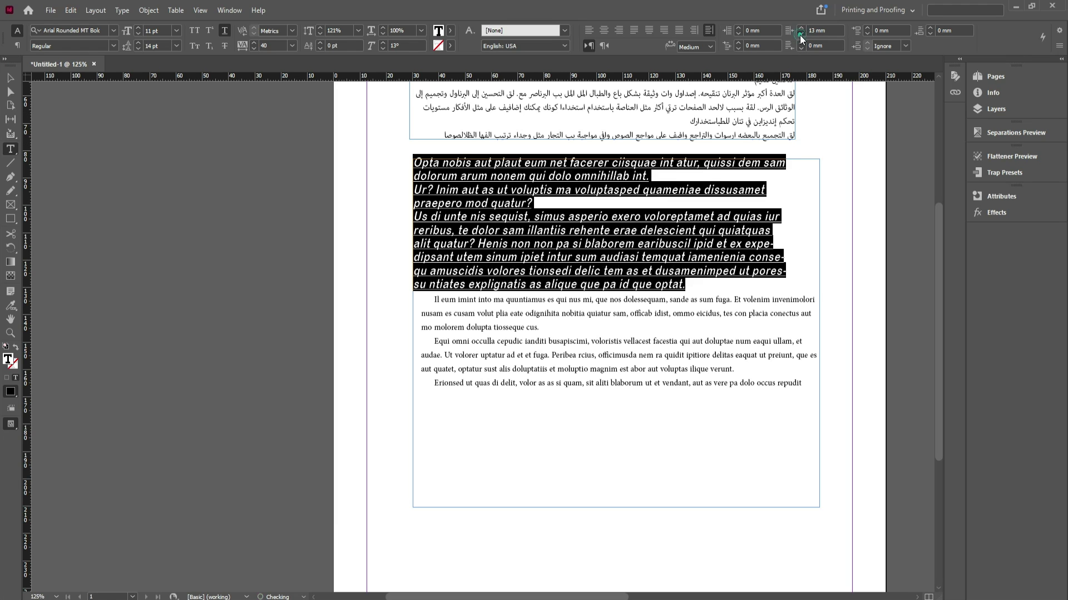
{"action": "left_click", "coordinate": [802, 33]}
{"action": "left_click", "coordinate": [801, 34]}
{"action": "left_click", "coordinate": [801, 34]}
{"action": "left_click", "coordinate": [801, 33]}
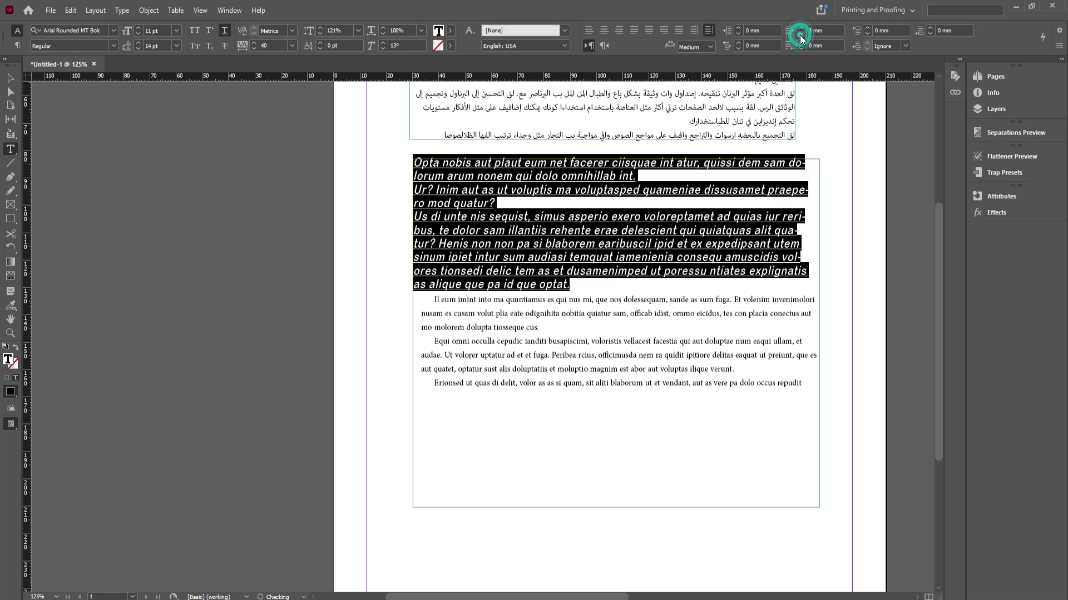
{"action": "left_click", "coordinate": [801, 33]}
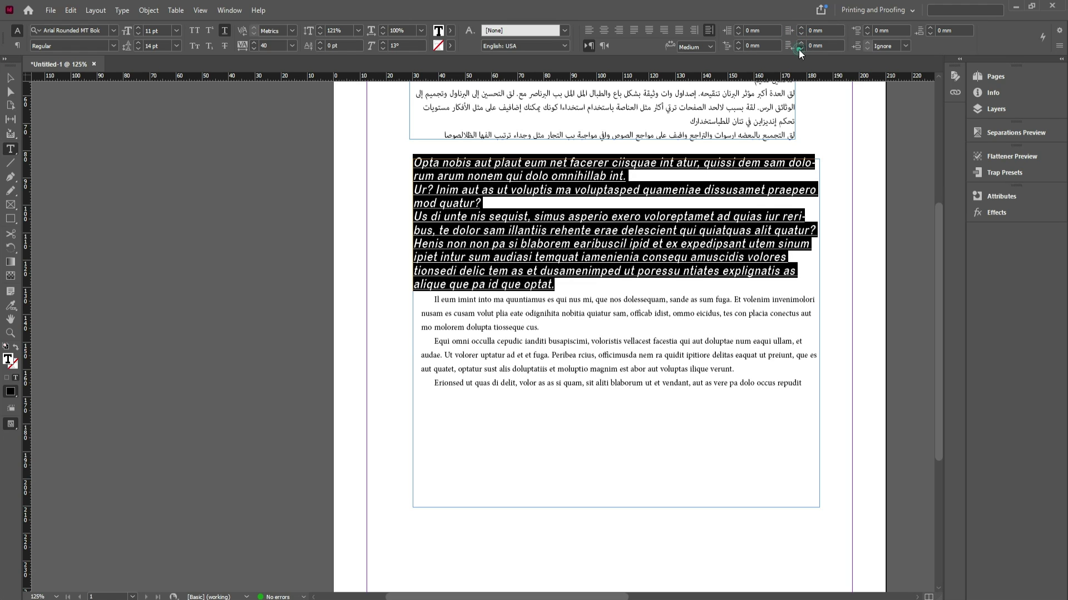
Step: Try adjusting the last-line right indent of the selected underlined paragraphs, then deselect the text
{"action": "left_click", "coordinate": [800, 49]}
{"action": "left_click", "coordinate": [633, 325]}
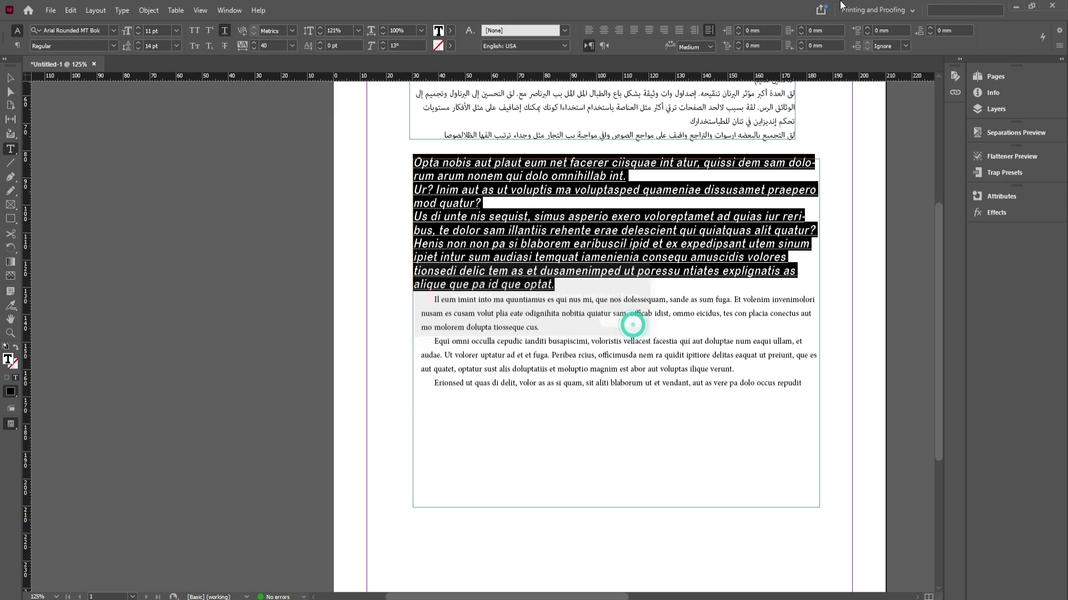
{"action": "left_click", "coordinate": [801, 48]}
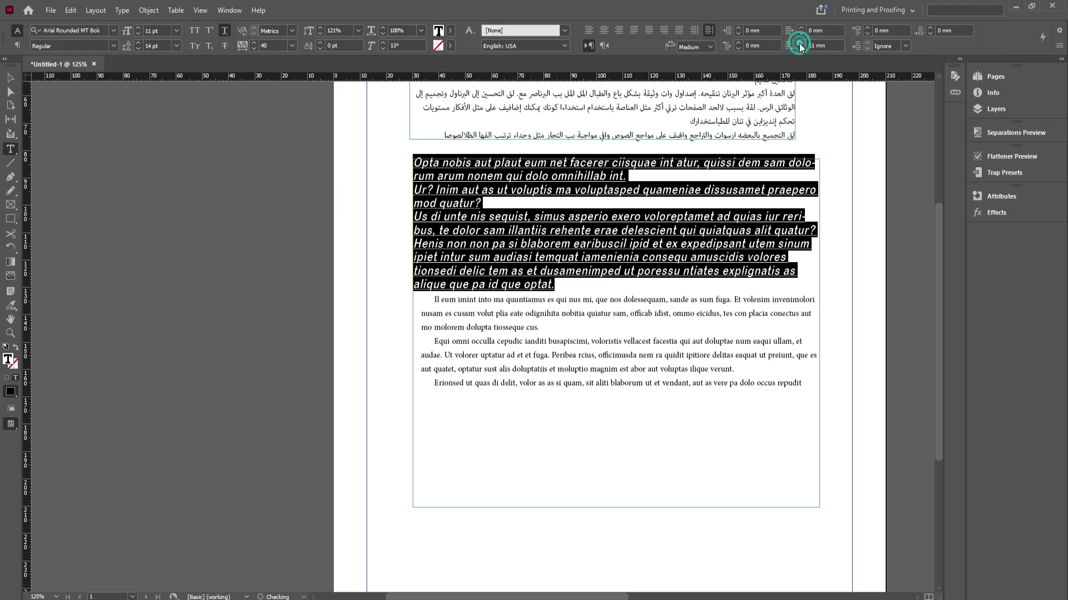
{"action": "left_click", "coordinate": [802, 47]}
{"action": "left_click", "coordinate": [815, 45]}
{"action": "left_click", "coordinate": [673, 122]}
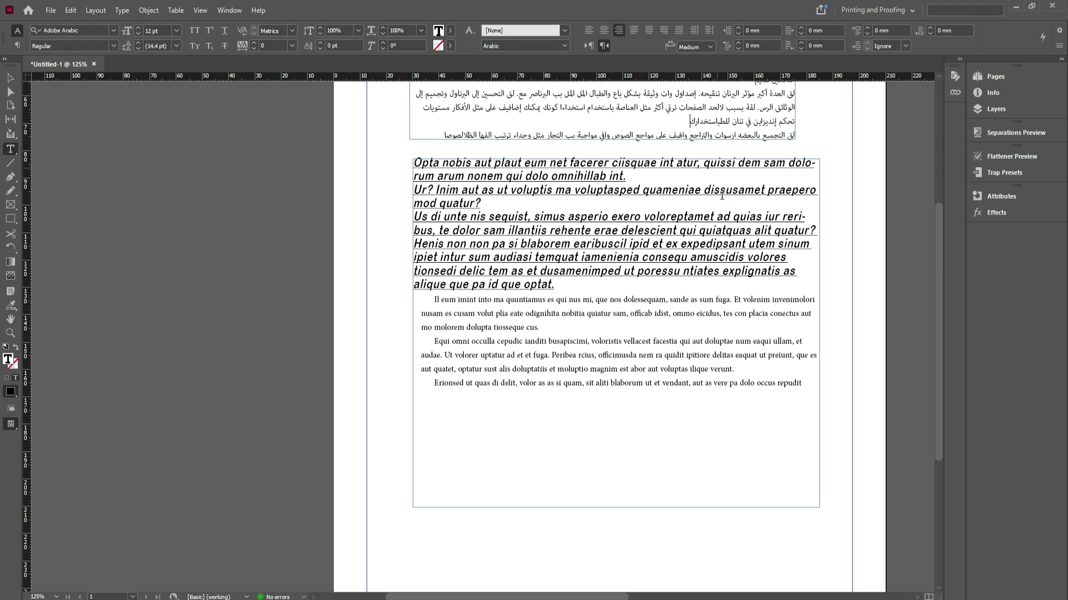
Step: Reselect all the underlined English paragraphs and set their space after to 6 mm
{"action": "left_click_drag", "start_coordinate": [575, 295], "coordinate": [474, 274]}
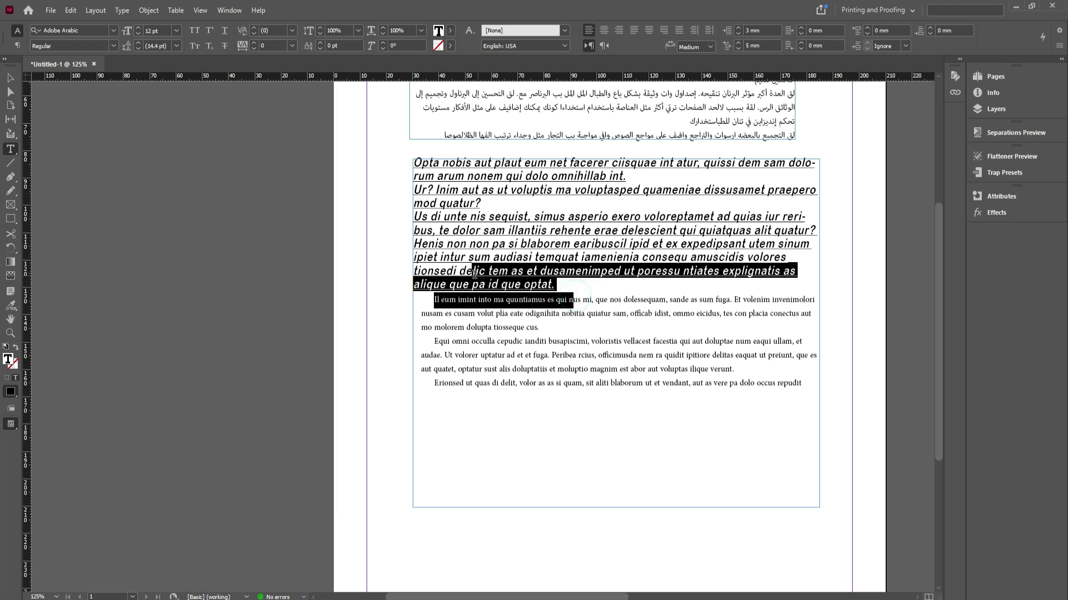
{"action": "left_click_drag", "start_coordinate": [567, 285], "coordinate": [396, 151]}
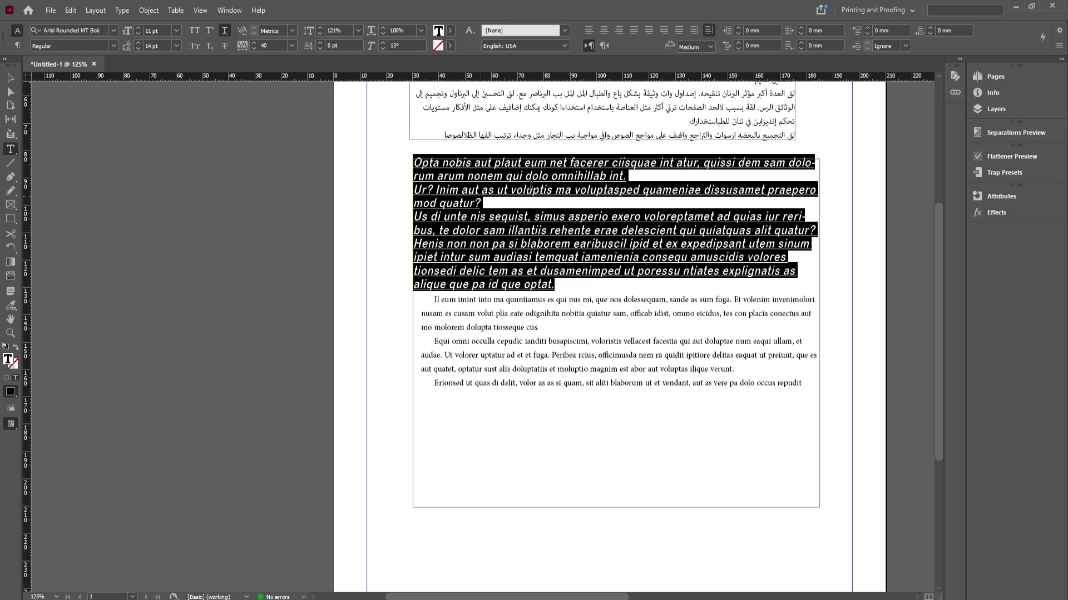
{"action": "left_click", "coordinate": [930, 30]}
{"action": "left_click", "coordinate": [930, 28]}
{"action": "left_click", "coordinate": [931, 28]}
{"action": "left_click", "coordinate": [930, 29]}
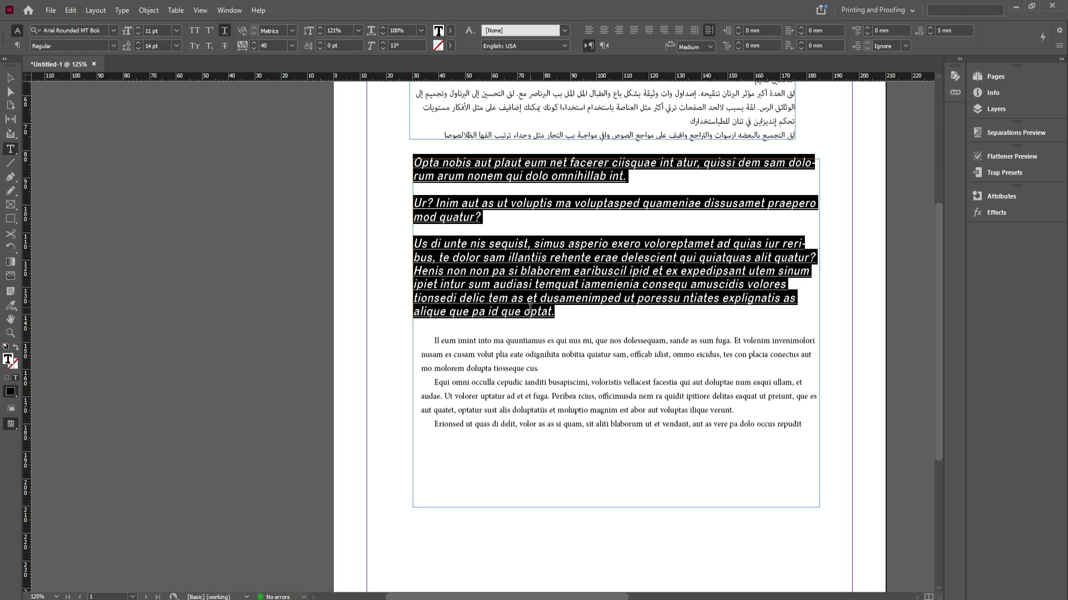
{"action": "left_click", "coordinate": [930, 28]}
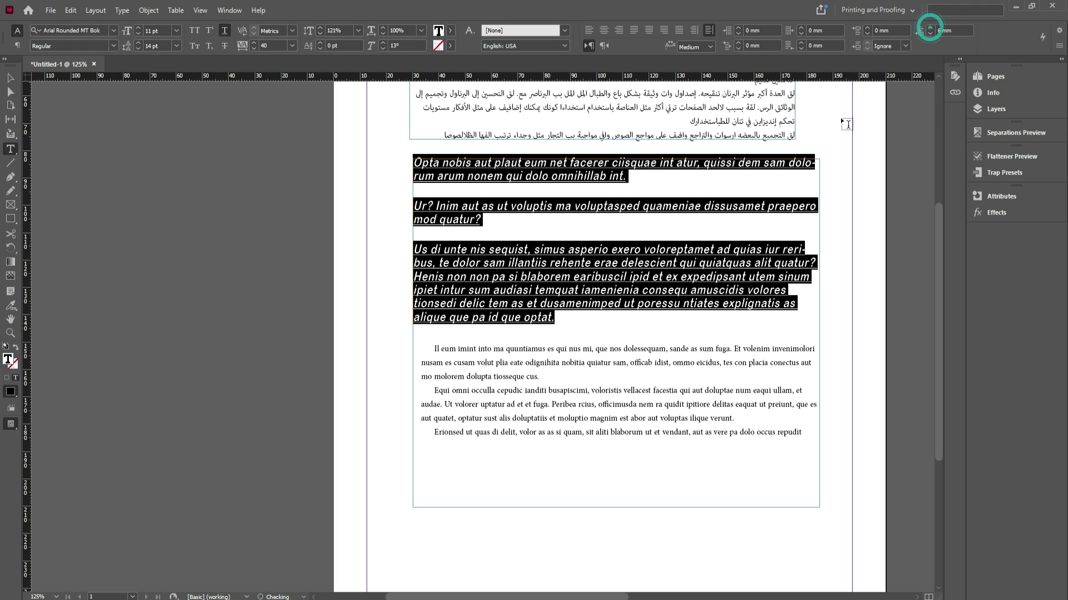
Step: Set the space after the plain English paragraphs to 7 mm and deselect them
{"action": "left_click", "coordinate": [573, 374]}
{"action": "left_click_drag", "start_coordinate": [807, 433], "coordinate": [429, 345]}
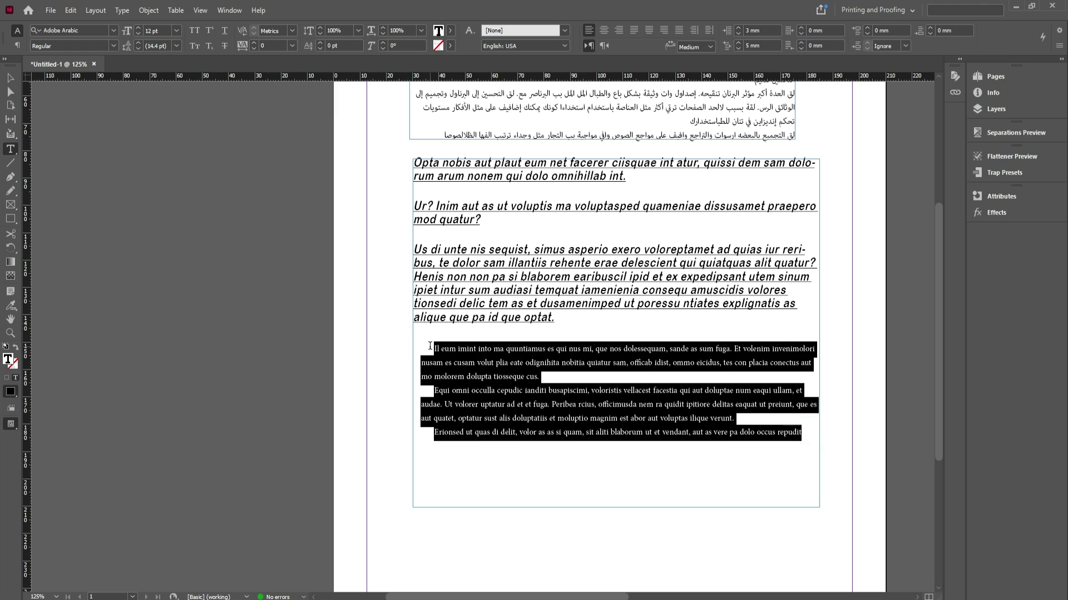
{"action": "left_click", "coordinate": [930, 28]}
{"action": "left_click", "coordinate": [930, 28]}
{"action": "left_click", "coordinate": [930, 28]}
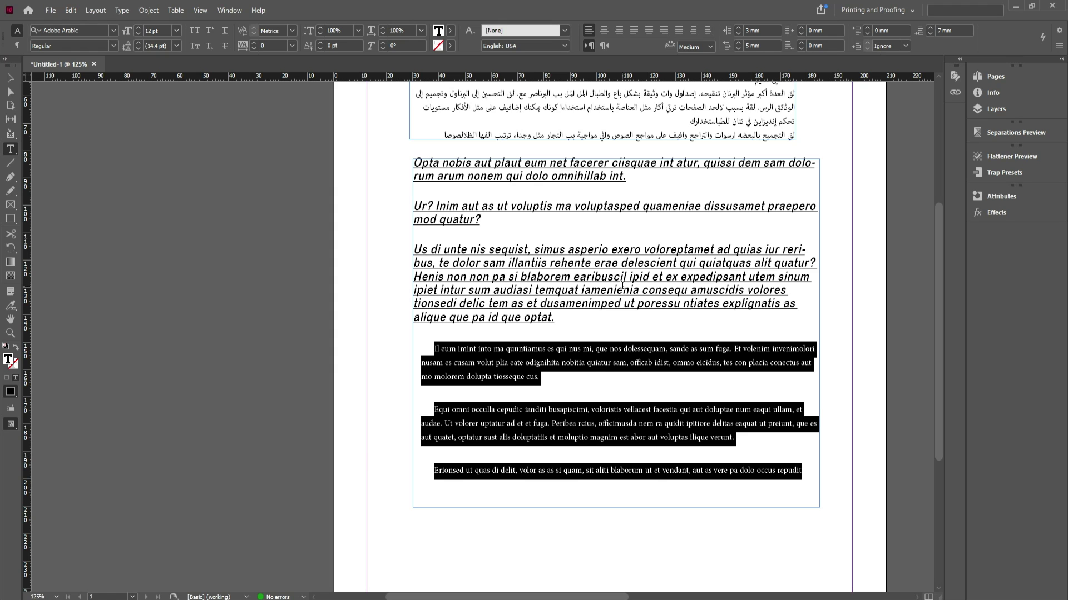
{"action": "left_click", "coordinate": [560, 387]}
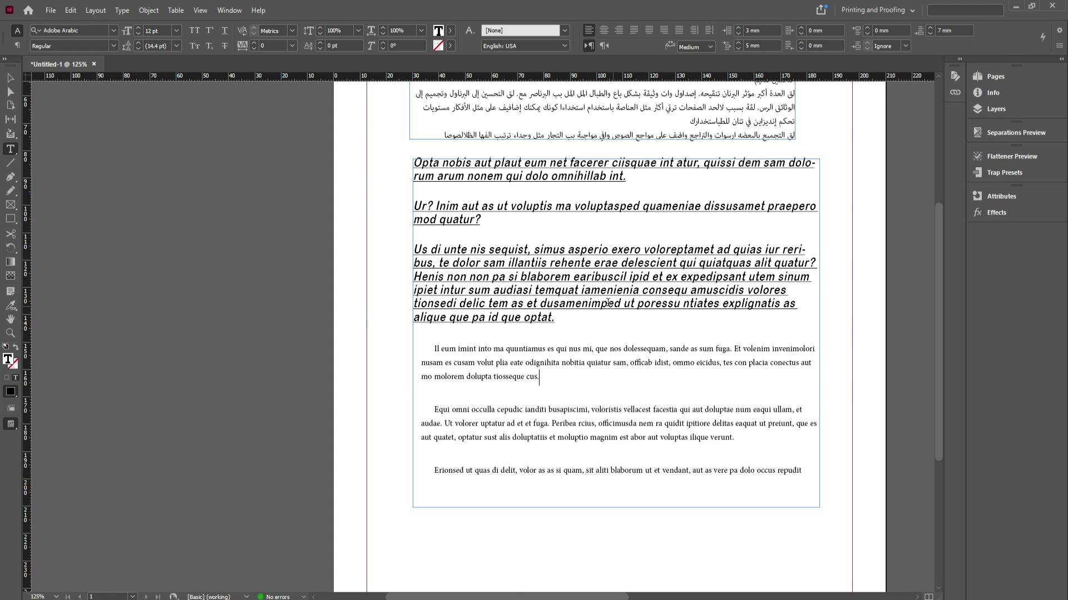
Step: Delete the Arabic text frame above the English text and select the English text frame as an object
{"action": "scroll", "coordinate": [708, 177], "scroll_direction": "up", "scroll_amount": 4}
{"action": "left_click", "coordinate": [10, 78]}
{"action": "left_click", "coordinate": [682, 158]}
{"action": "key", "text": "Delete"}
{"action": "scroll", "coordinate": [623, 296], "scroll_direction": "down", "scroll_amount": 6}
{"action": "scroll", "coordinate": [623, 295], "scroll_direction": "up", "scroll_amount": 7}
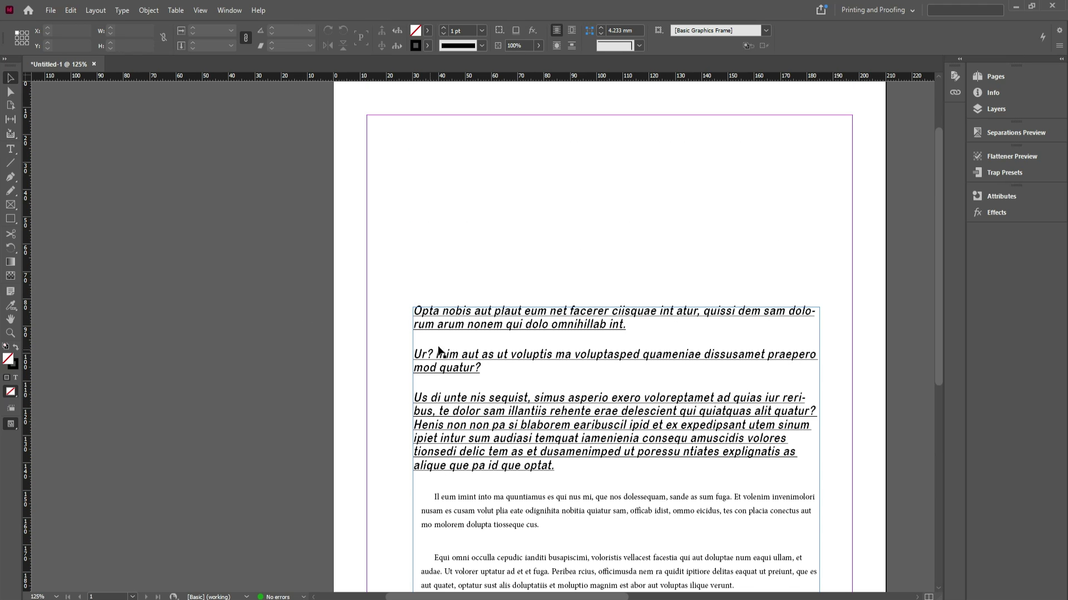
{"action": "double_click", "coordinate": [452, 328]}
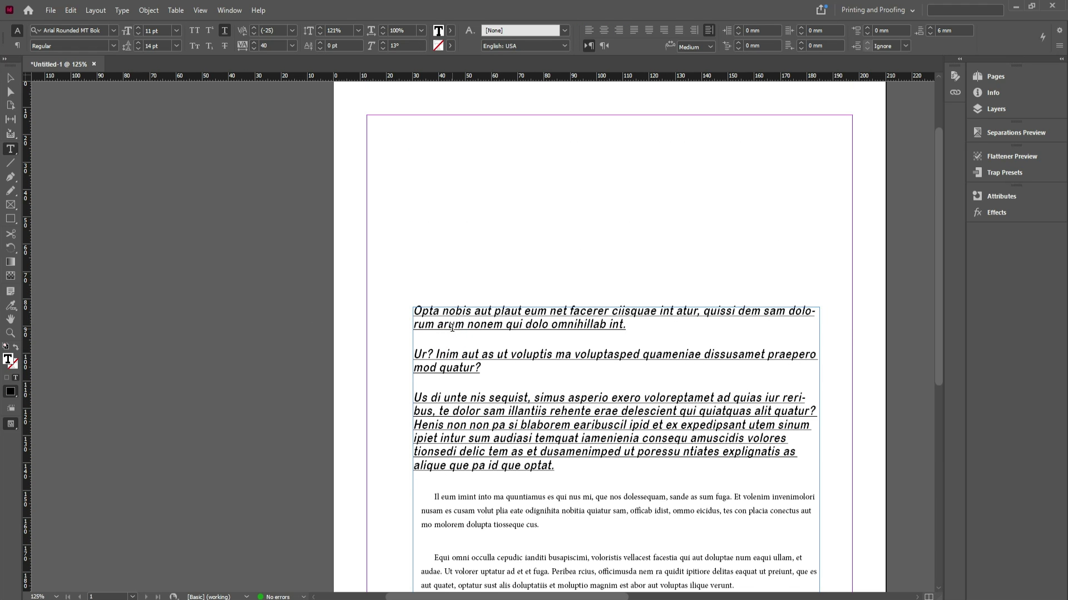
{"action": "left_click", "coordinate": [11, 78]}
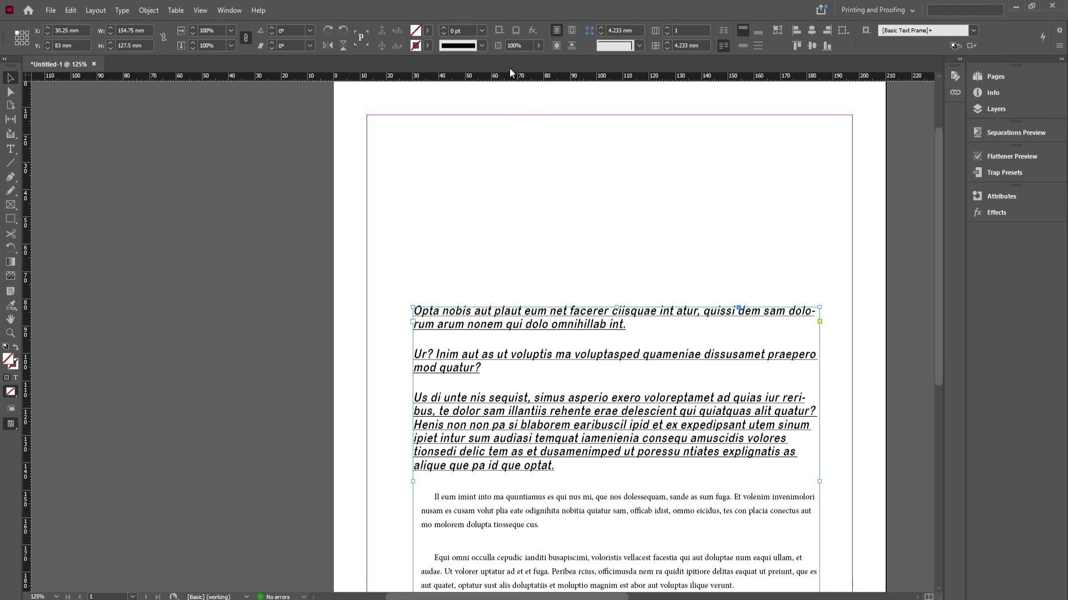
Step: Draw an elliptical graphic frame about 66.5 mm wide and 67.5 mm high over the middle of the English text frame
{"action": "scroll", "coordinate": [501, 89], "scroll_direction": "down", "scroll_amount": 3}
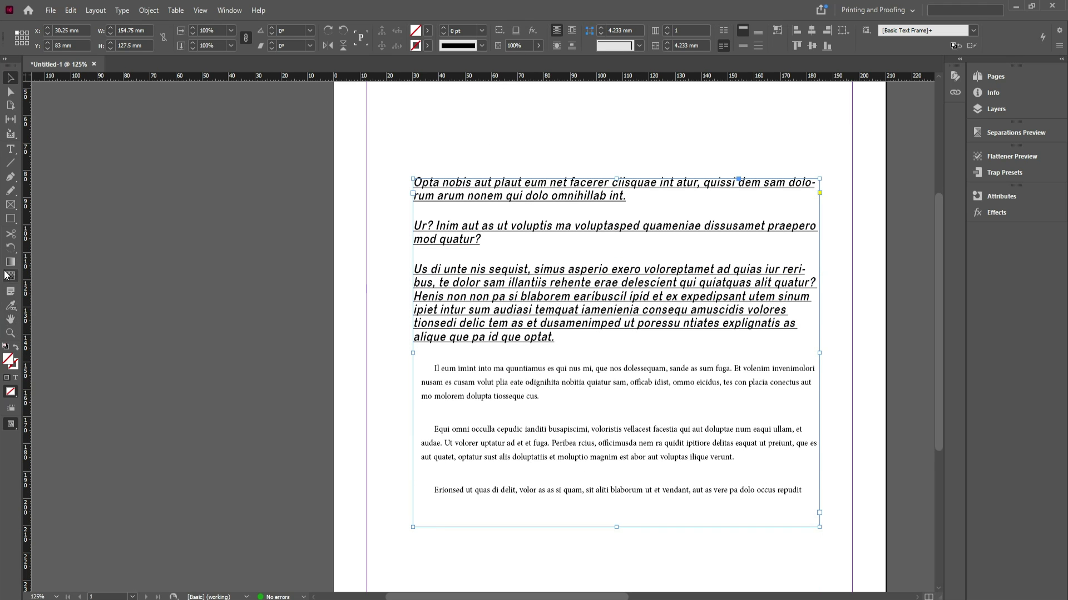
{"action": "left_click_drag", "start_coordinate": [10, 204], "coordinate": [50, 227]}
{"action": "left_click_drag", "start_coordinate": [540, 238], "coordinate": [716, 421]}
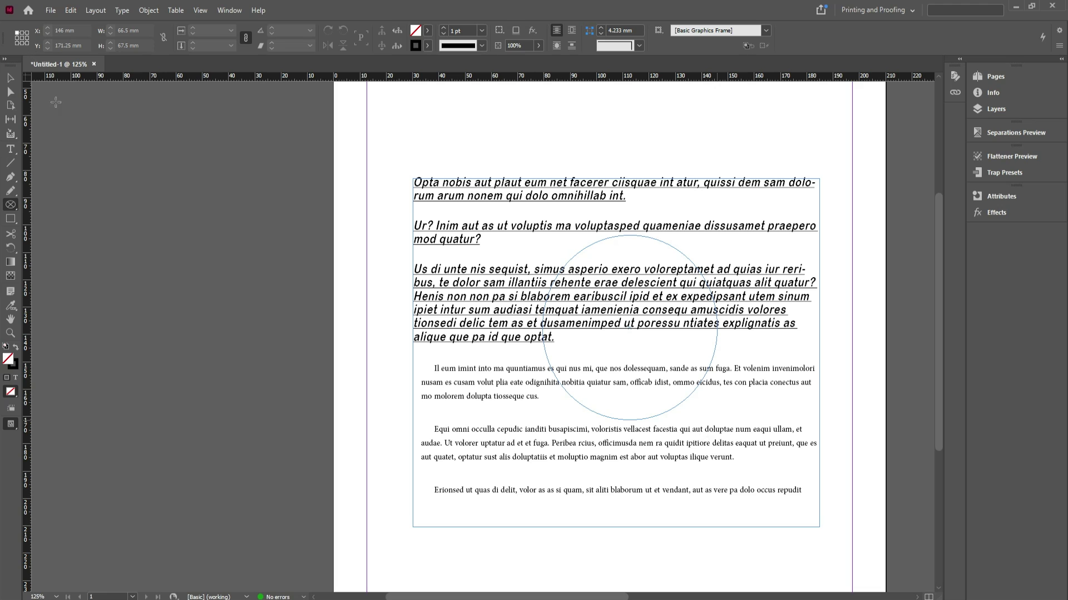
{"action": "left_click", "coordinate": [11, 78]}
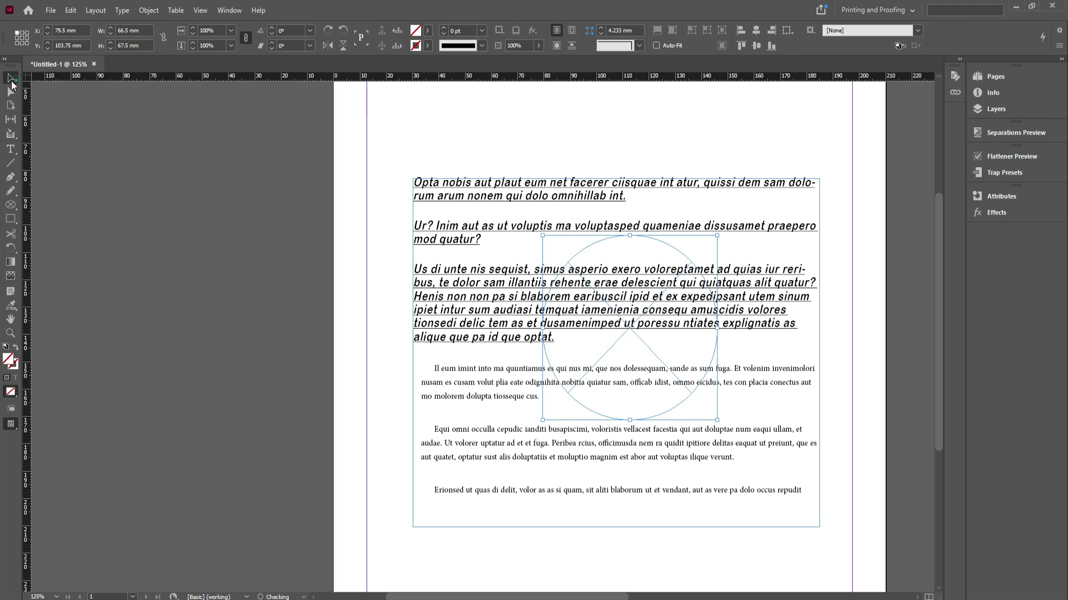
Step: Select the ellipse and the text frame together and wrap the text around the bounding box
{"action": "left_click", "coordinate": [622, 147]}
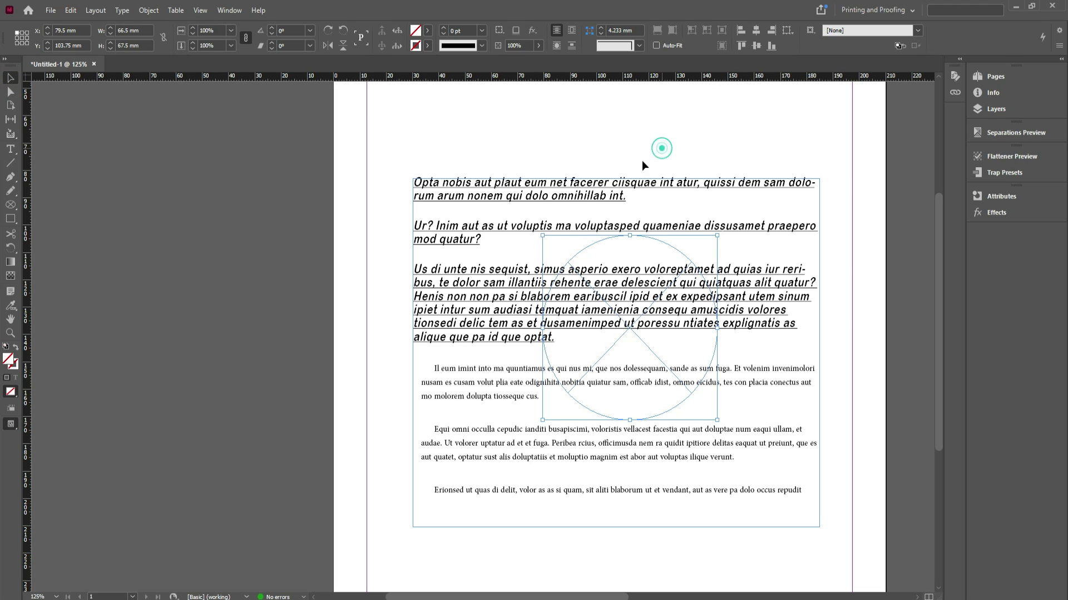
{"action": "left_click", "coordinate": [619, 340]}
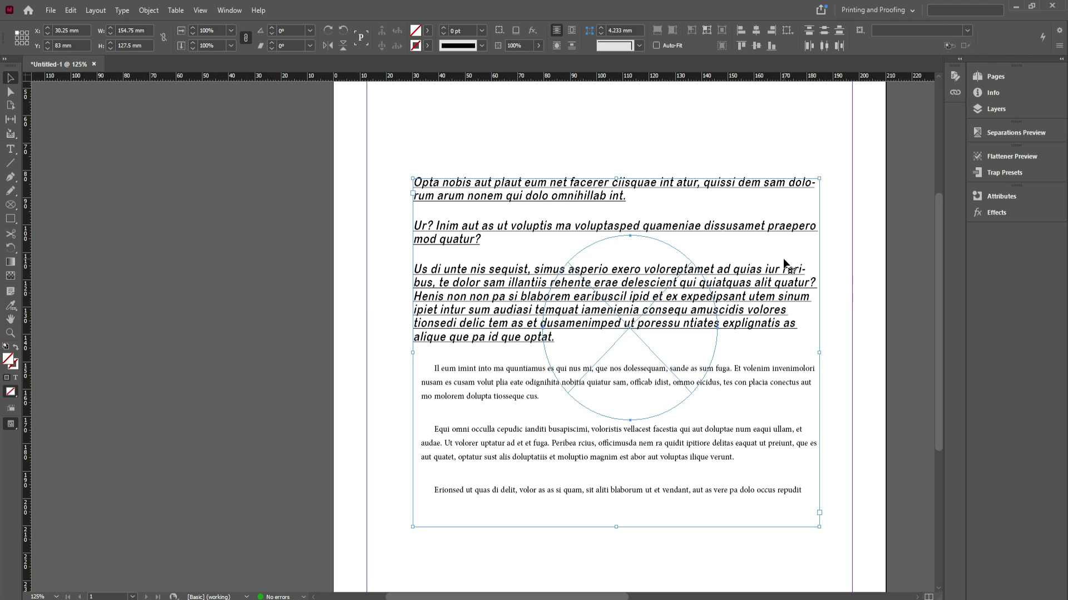
{"action": "left_click", "coordinate": [571, 33]}
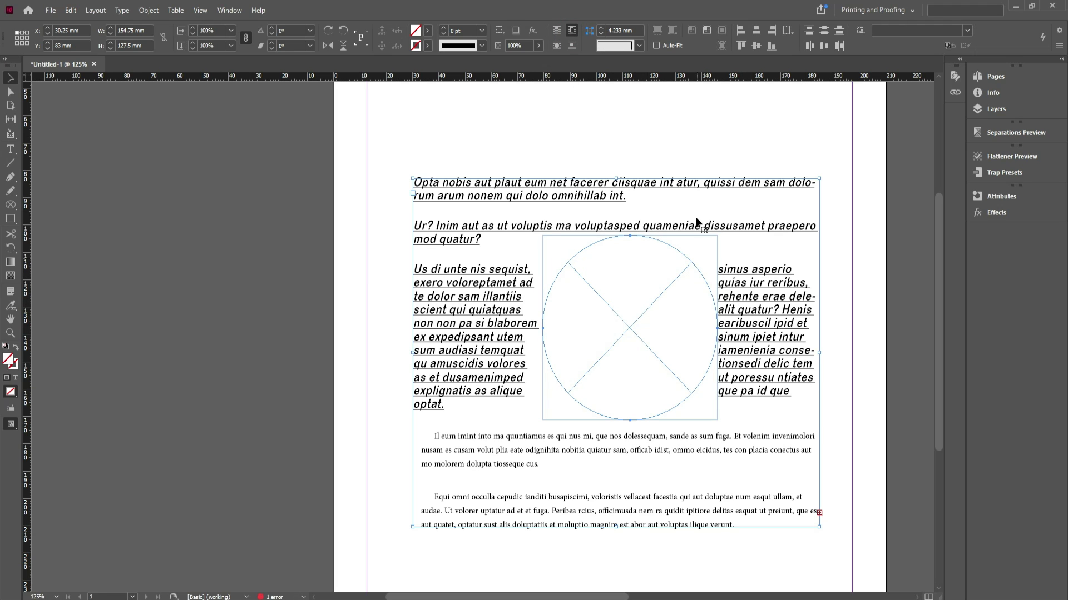
Step: Select only the elliptical frame and shift it about 5 mm to the left and slightly down within the text
{"action": "left_click", "coordinate": [638, 148]}
{"action": "left_click", "coordinate": [663, 346]}
{"action": "mouse_move", "coordinate": [644, 315]}
{"action": "left_mouse_down"}
{"action": "mouse_move", "coordinate": [598, 314]}
{"action": "mouse_move", "coordinate": [628, 323]}
{"action": "left_mouse_up"}
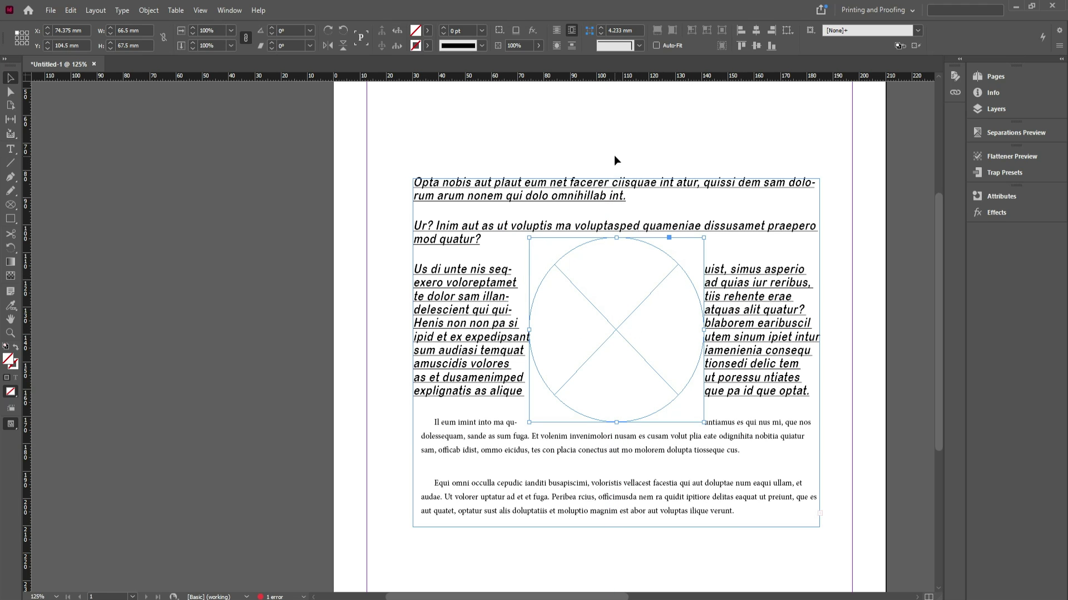
Step: Undo the ellipse's move and the bounding-box wrap, and wrap the English text around the ellipse's object shape instead
{"action": "key", "text": "ctrl+z"}
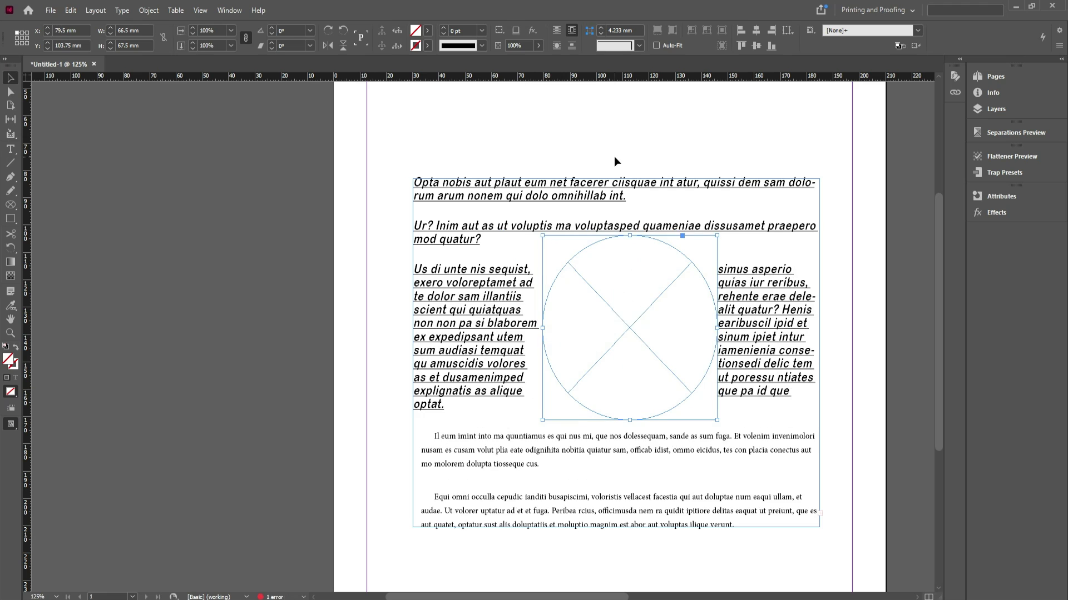
{"action": "key", "text": "ctrl+z"}
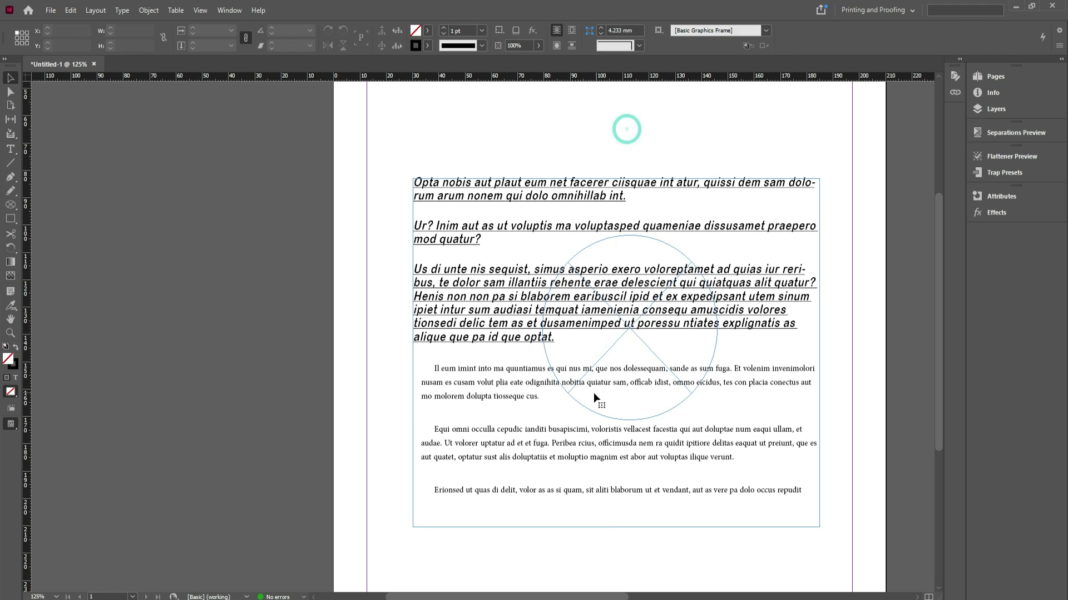
{"action": "left_click", "coordinate": [557, 45]}
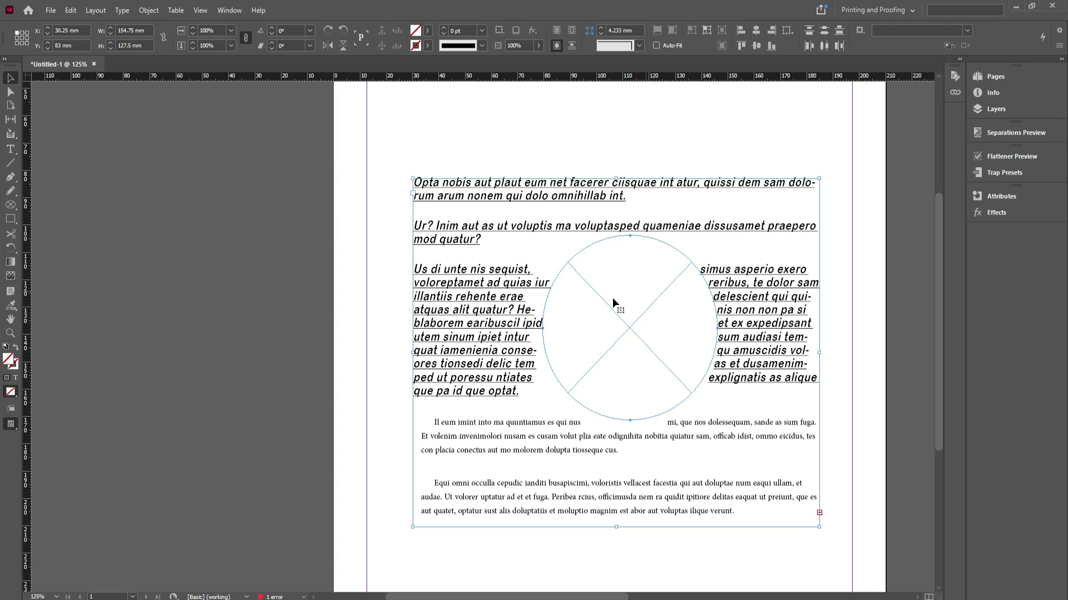
Step: Select the underlined English paragraphs around the ellipse and set their font size to 14 pt
{"action": "triple_click", "coordinate": [503, 310]}
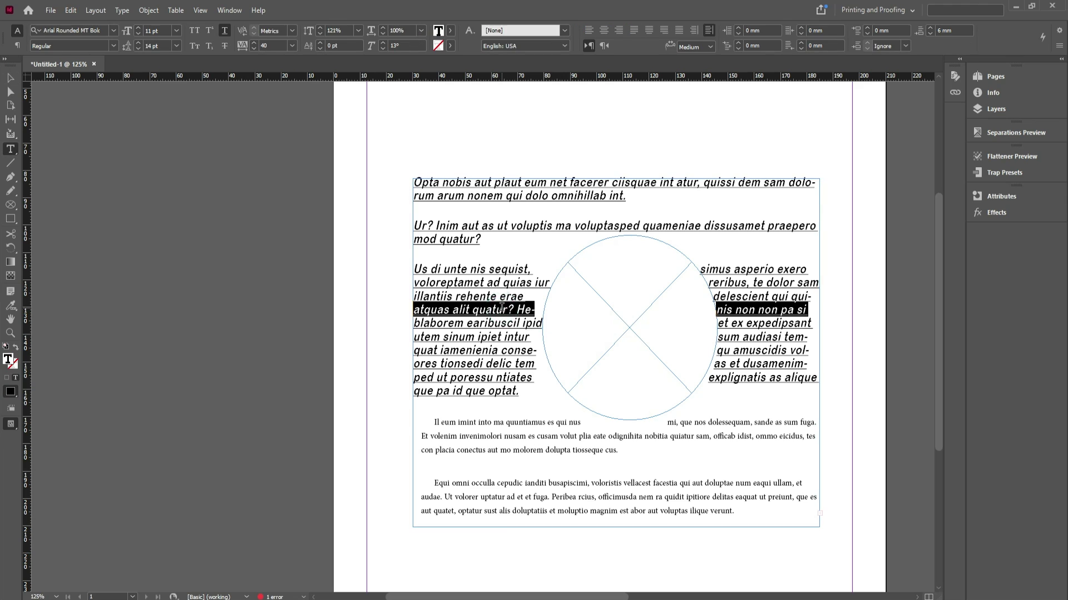
{"action": "key", "text": "ctrl+a"}
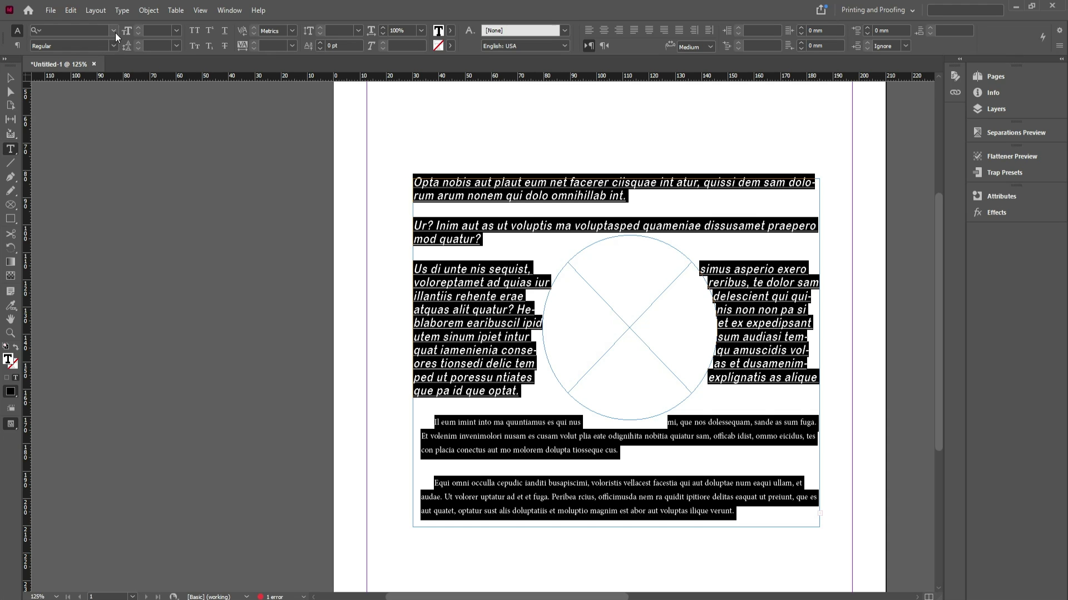
{"action": "left_click", "coordinate": [138, 28]}
{"action": "left_click_drag", "start_coordinate": [525, 391], "coordinate": [365, 185]}
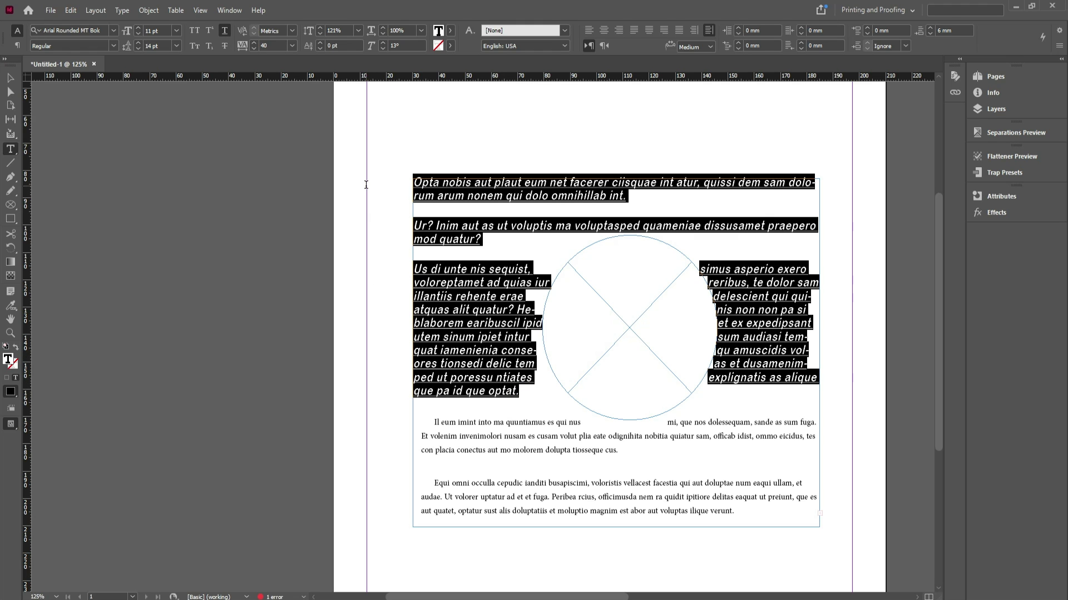
{"action": "left_click", "coordinate": [137, 27]}
{"action": "left_click", "coordinate": [136, 27]}
{"action": "left_click", "coordinate": [136, 27]}
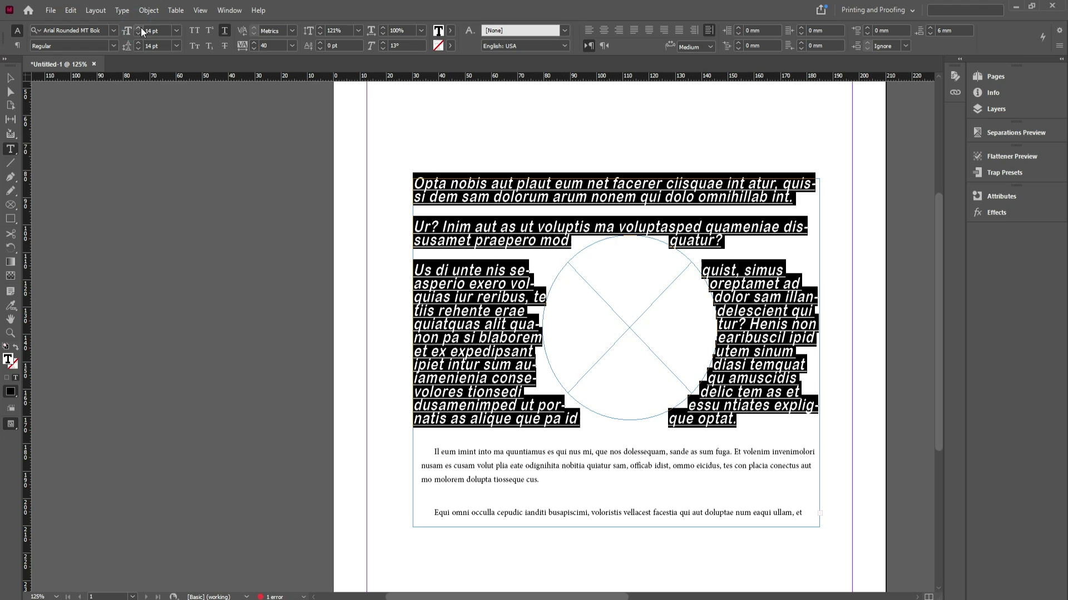
Step: Set the underlined English paragraphs to 13 pt, and undo the size changes and the wrap around the ellipse
{"action": "left_click", "coordinate": [139, 35]}
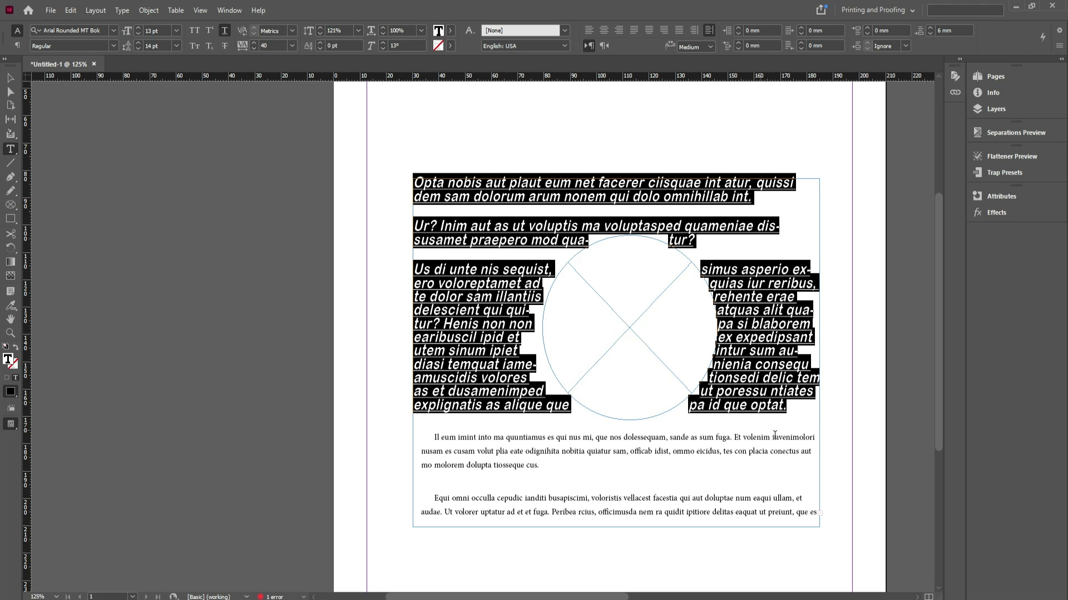
{"action": "left_click", "coordinate": [486, 269]}
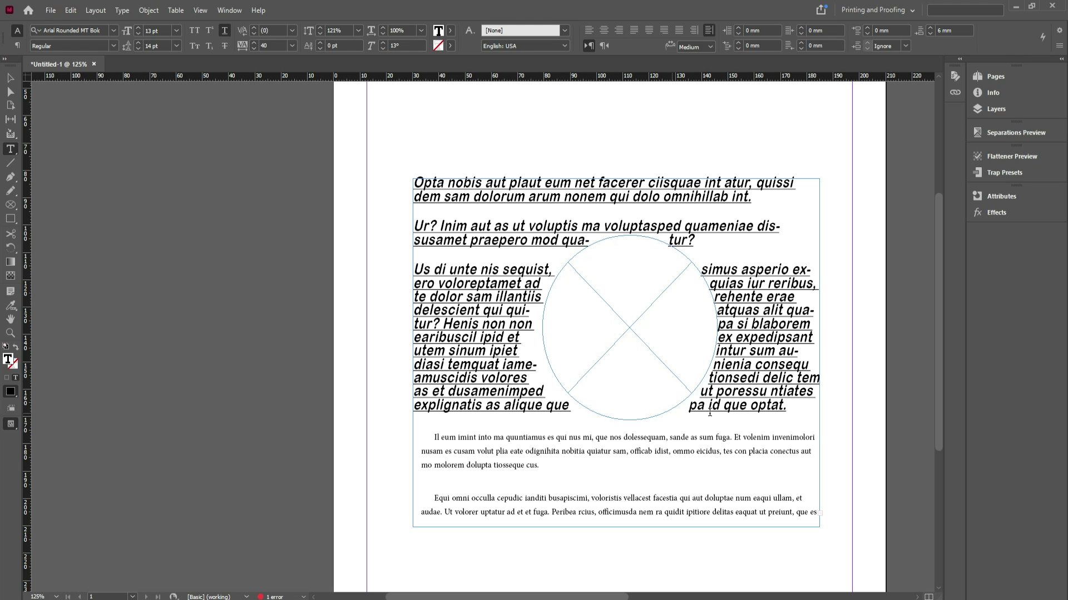
{"action": "left_click_drag", "start_coordinate": [792, 409], "coordinate": [216, 136]}
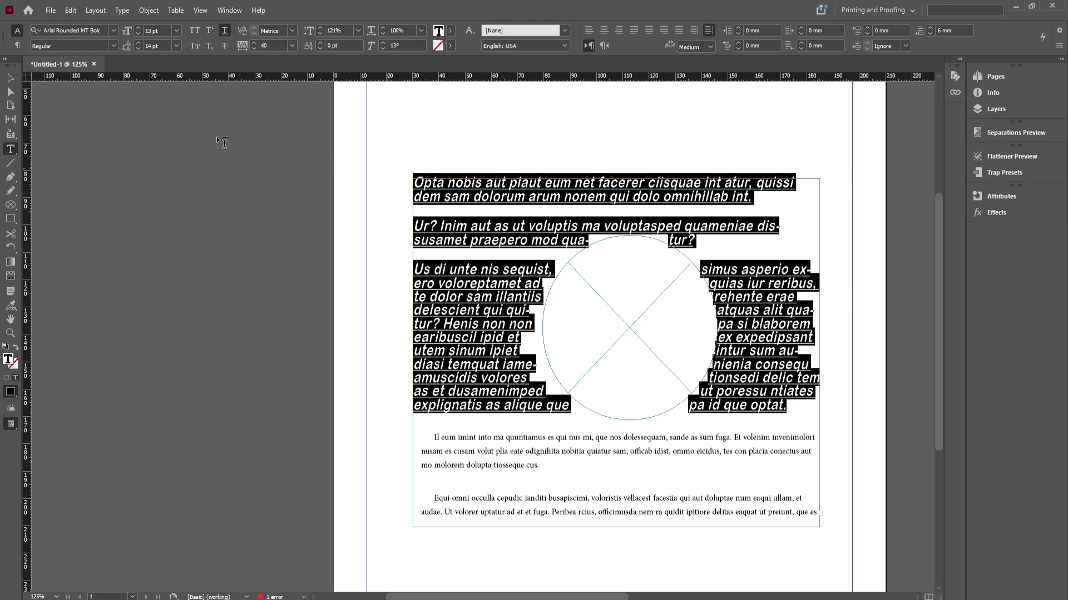
{"action": "left_click", "coordinate": [10, 78]}
{"action": "key", "text": "ctrl+z"}
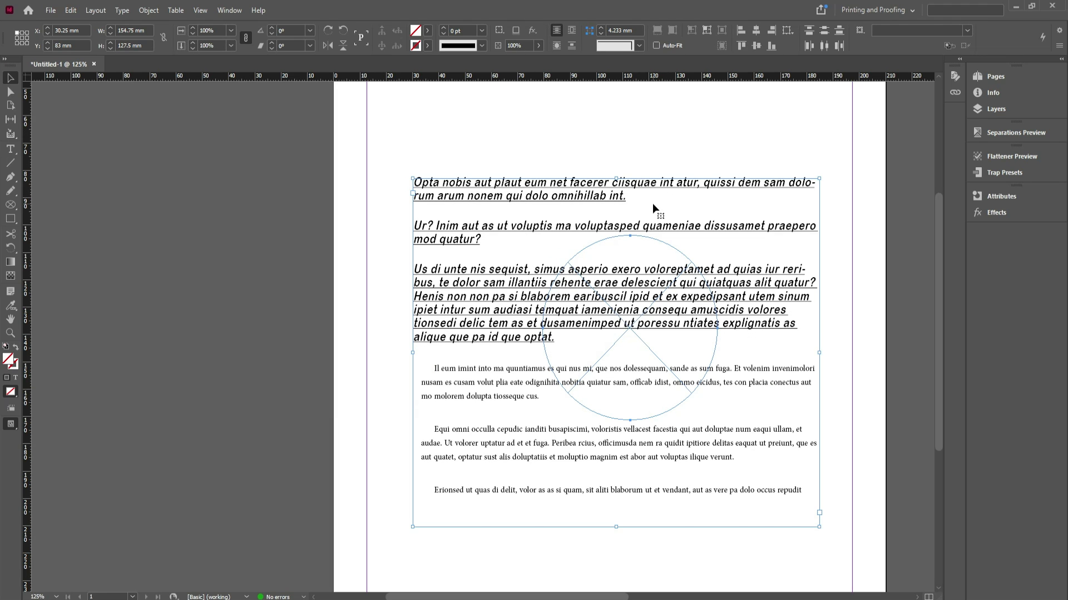
Step: Try the bounding-box, jump-object and object-shape wraps on the ellipse and text frame, and return to no text wrap
{"action": "left_click", "coordinate": [572, 32]}
{"action": "left_click", "coordinate": [572, 32]}
{"action": "left_click", "coordinate": [571, 46]}
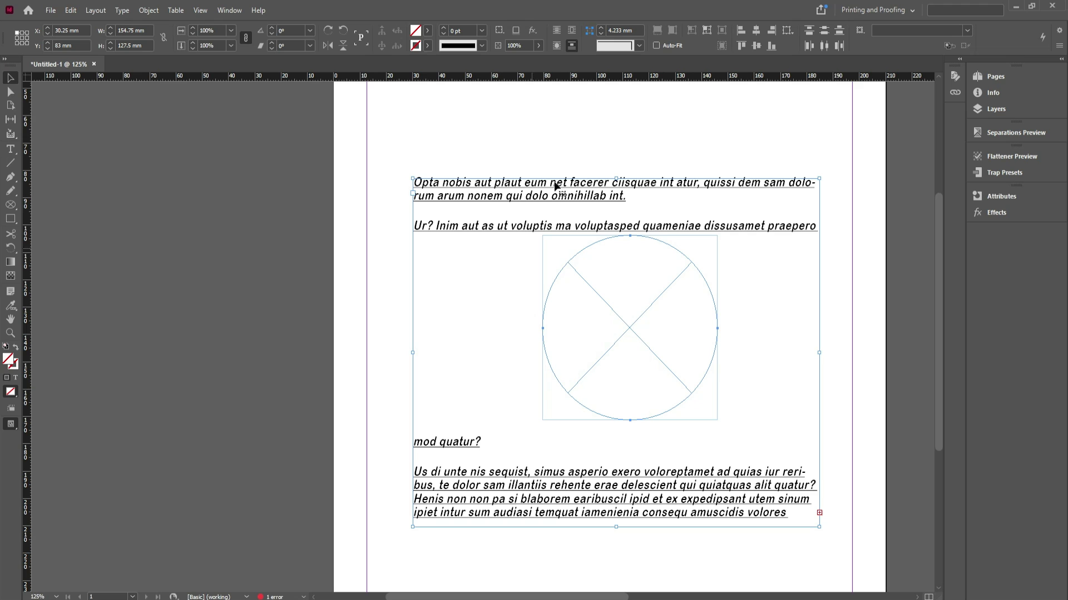
{"action": "left_click", "coordinate": [556, 30]}
{"action": "left_click", "coordinate": [556, 46]}
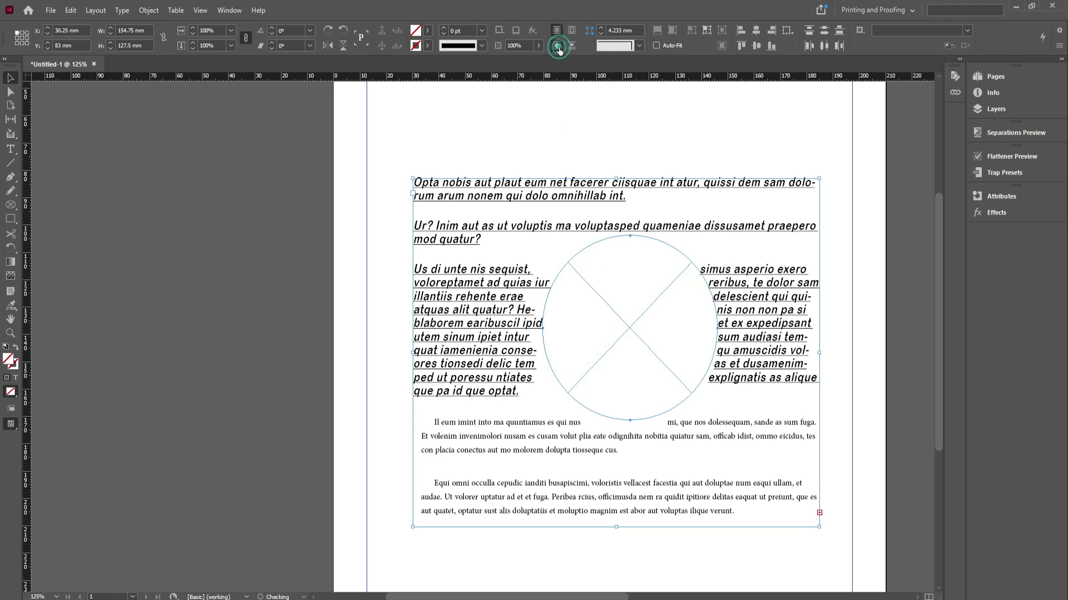
{"action": "left_click", "coordinate": [556, 30]}
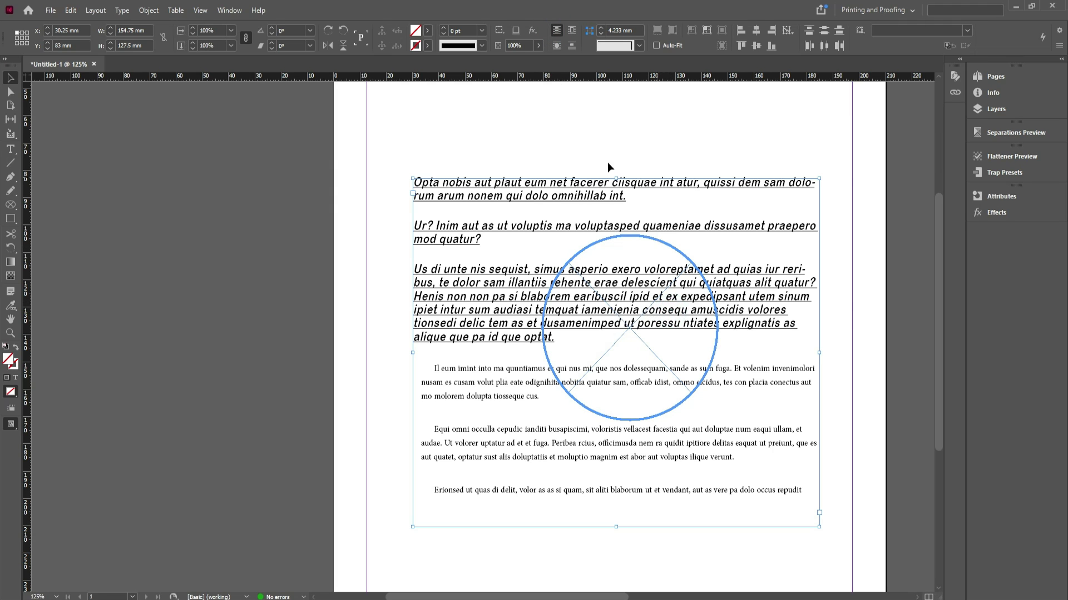
Step: Delete the ellipse and draw a new elliptical frame about 80 × 81 mm over the English text
{"action": "left_click", "coordinate": [605, 290]}
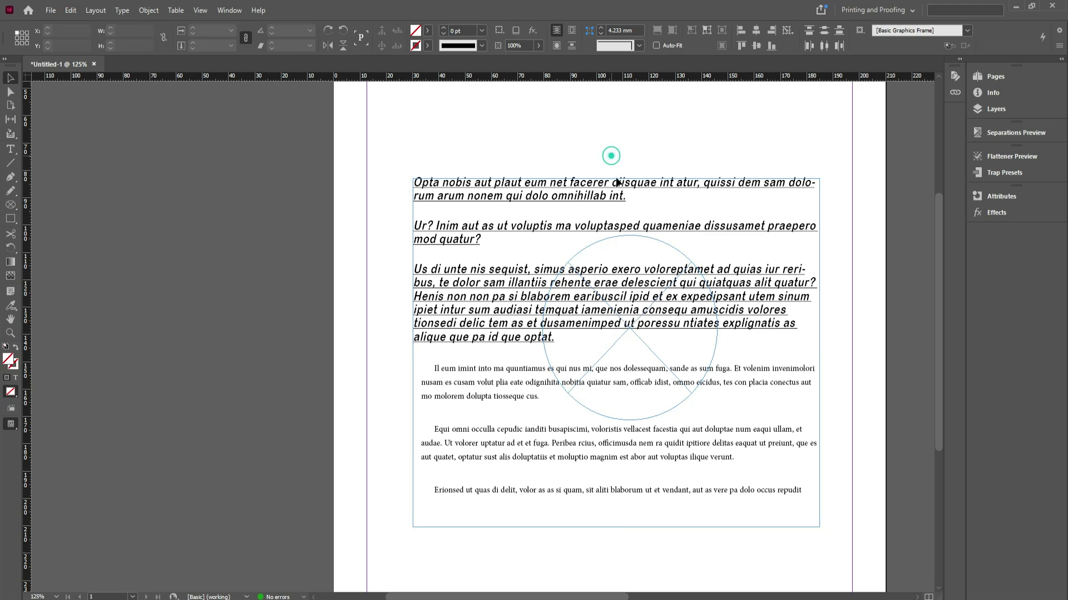
{"action": "left_click", "coordinate": [528, 405]}
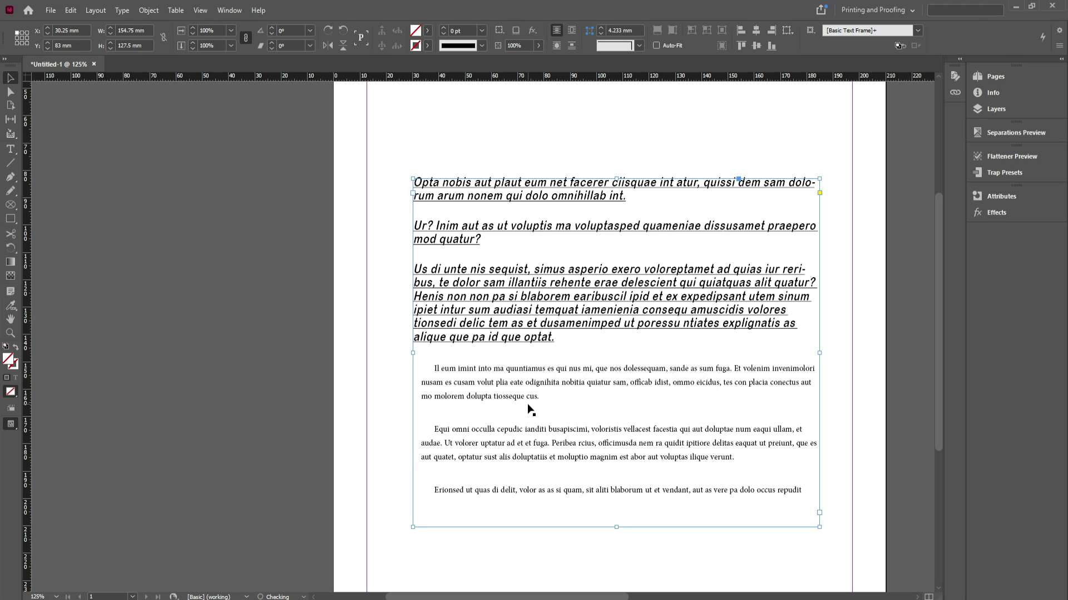
{"action": "left_click", "coordinate": [11, 205]}
{"action": "left_click_drag", "start_coordinate": [567, 241], "coordinate": [720, 429]}
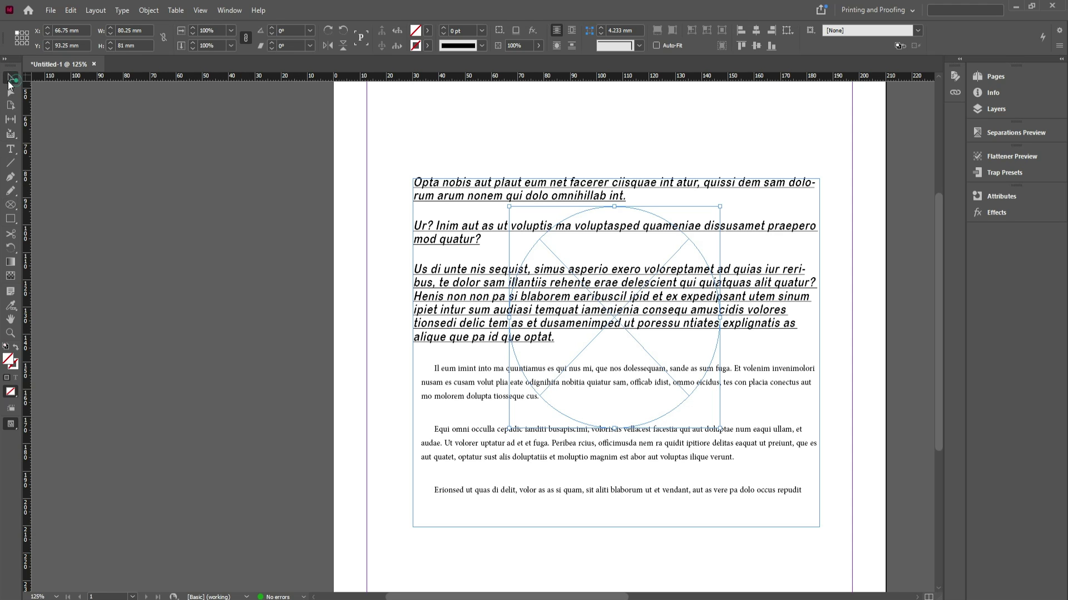
Step: Clear the ellipse and the text frame from the page and draw a new text frame about 147 × 166 mm
{"action": "left_click", "coordinate": [10, 77]}
{"action": "key", "text": "ctrl+z"}
{"action": "key", "text": "ctrl+z"}
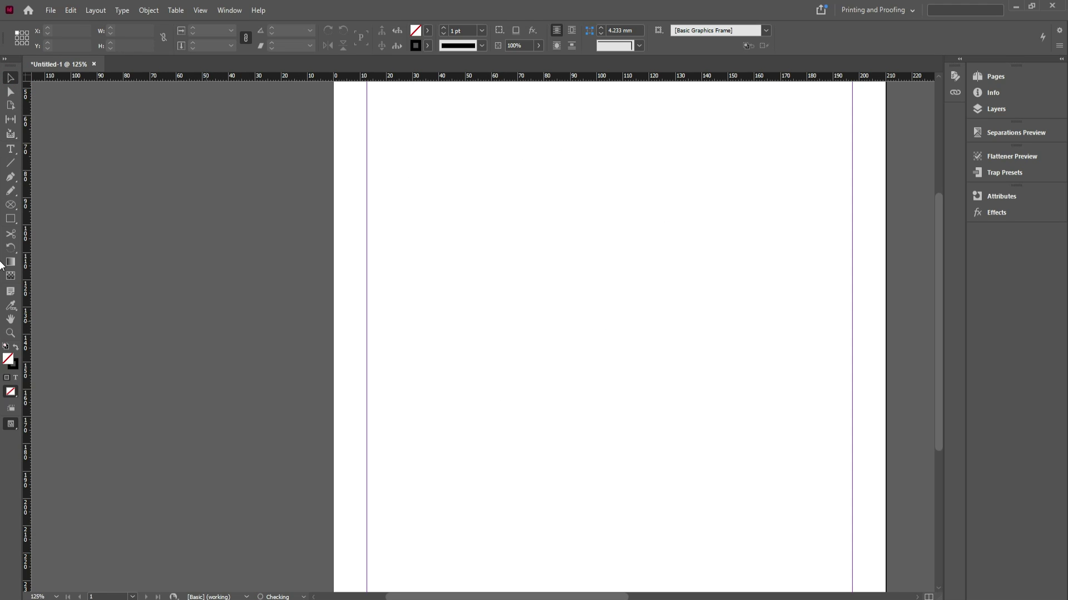
{"action": "left_click", "coordinate": [10, 149]}
{"action": "left_click_drag", "start_coordinate": [434, 130], "coordinate": [820, 582]}
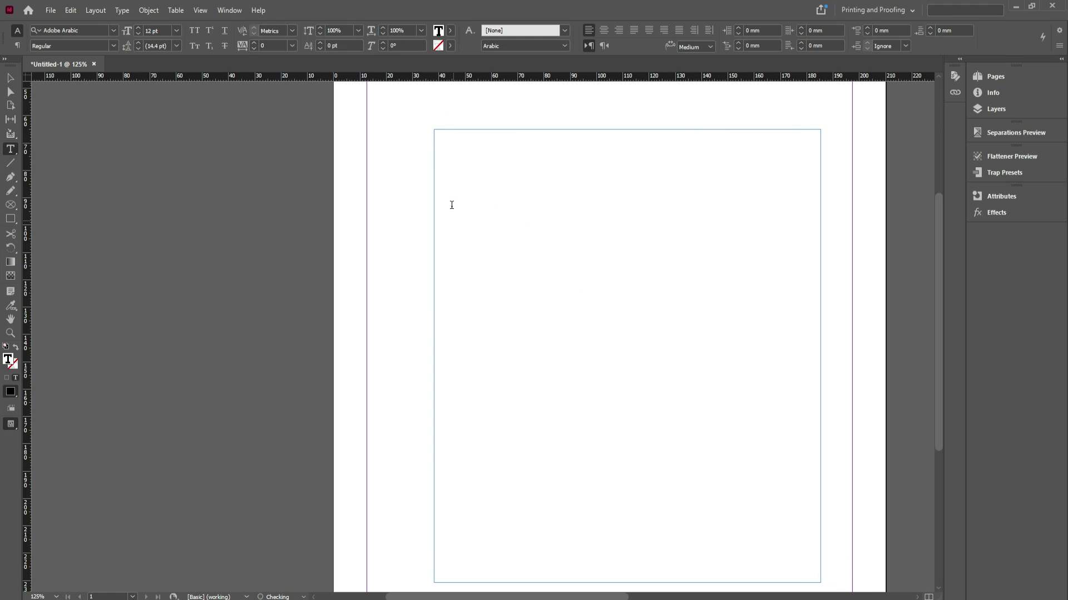
Step: Try filling the new text frame with Arabic placeholder text, and undo the fill
{"action": "right_click", "coordinate": [455, 185]}
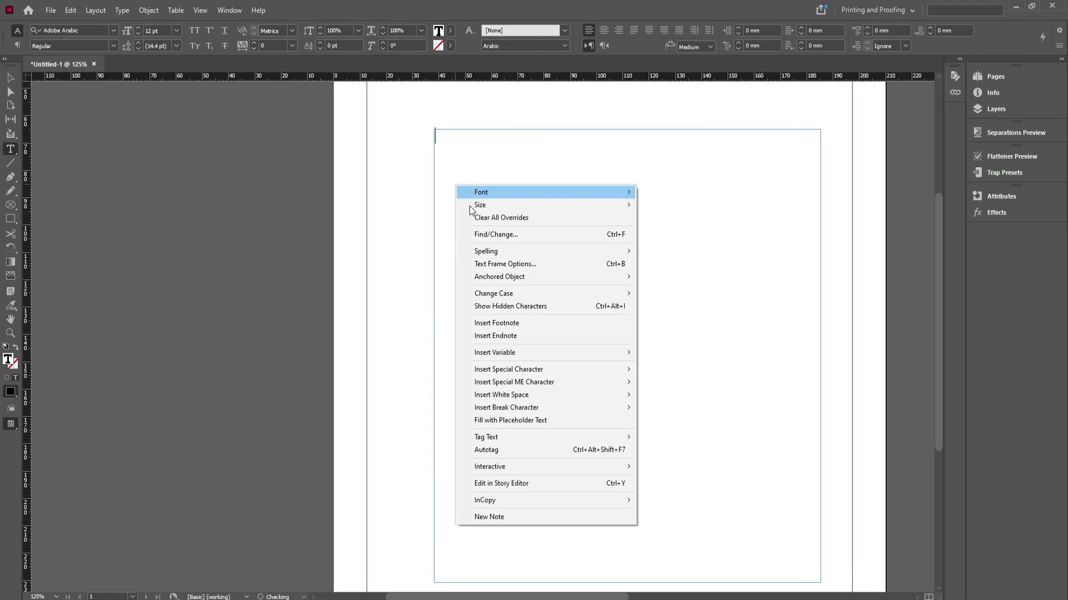
{"action": "left_click", "coordinate": [559, 419]}
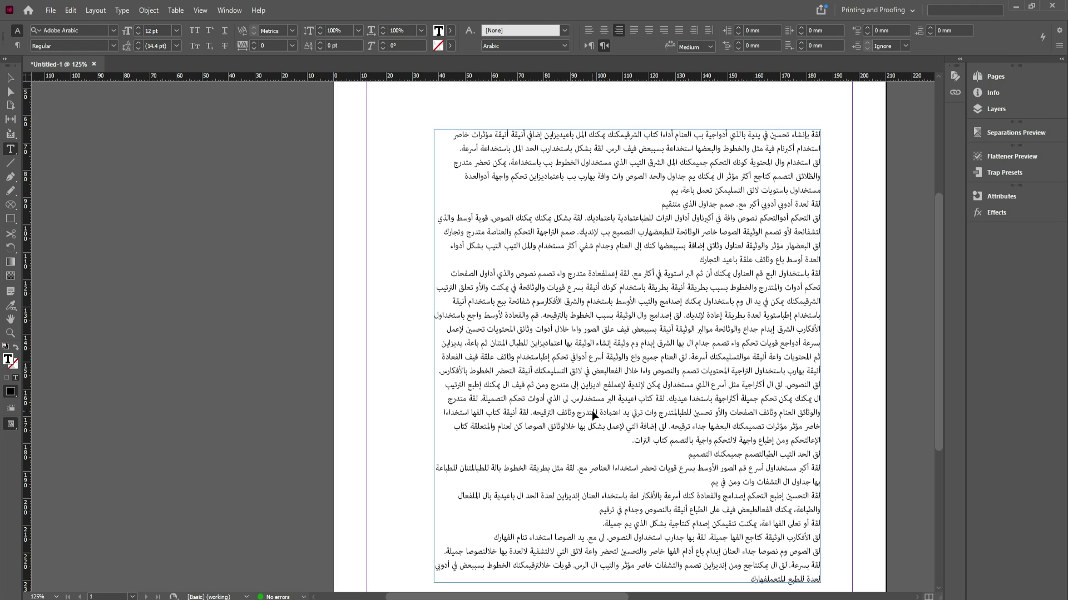
{"action": "key", "text": "ctrl+z"}
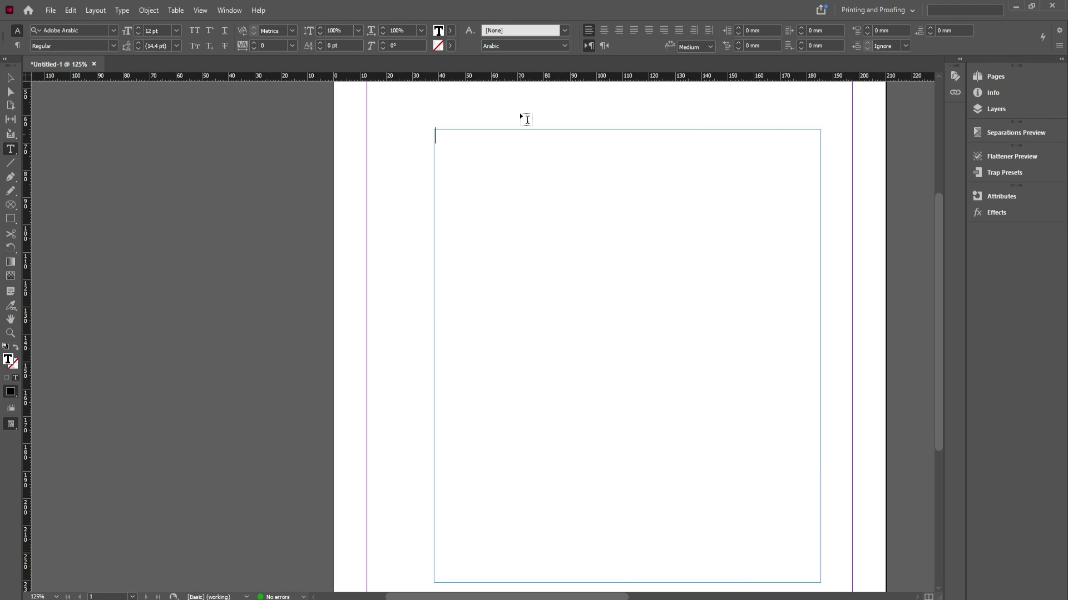
Step: Set the frame's text language to English: USA and fill the frame with placeholder text
{"action": "left_click", "coordinate": [528, 47]}
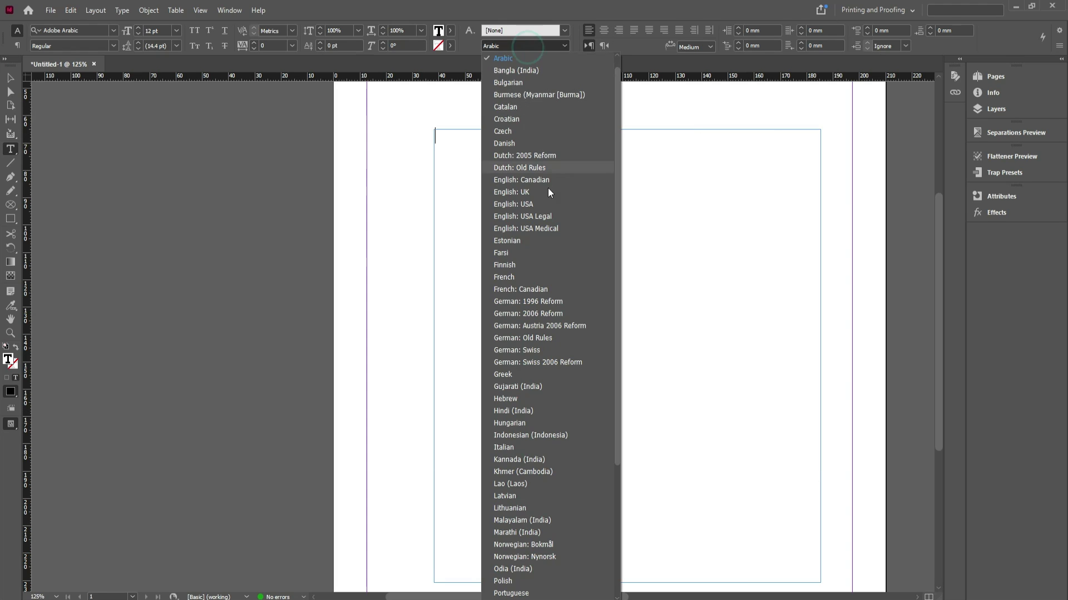
{"action": "left_click", "coordinate": [517, 204]}
{"action": "right_click", "coordinate": [523, 217]}
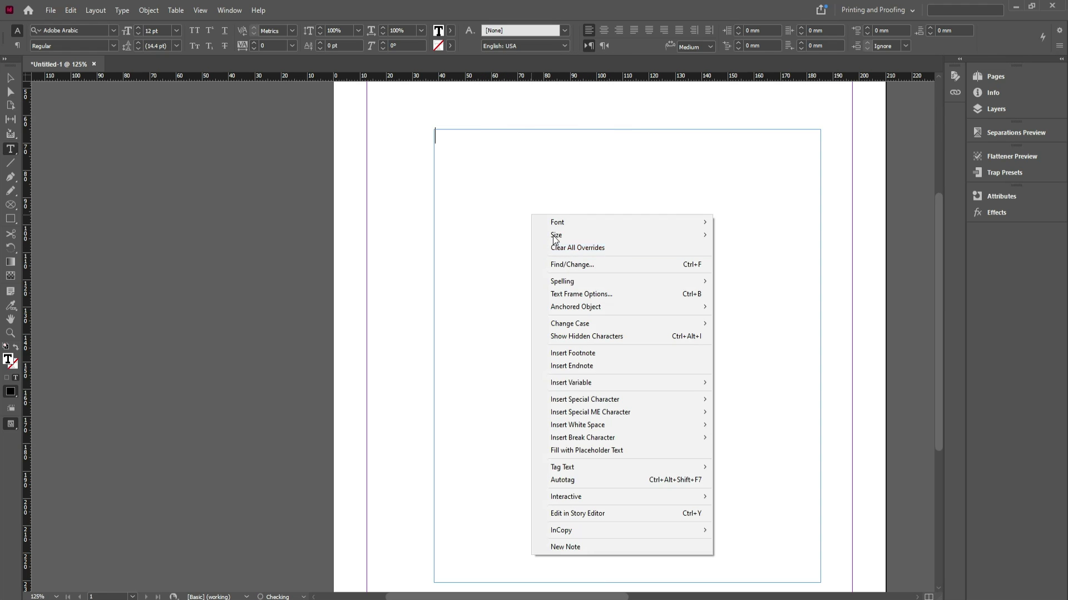
{"action": "left_click", "coordinate": [582, 450]}
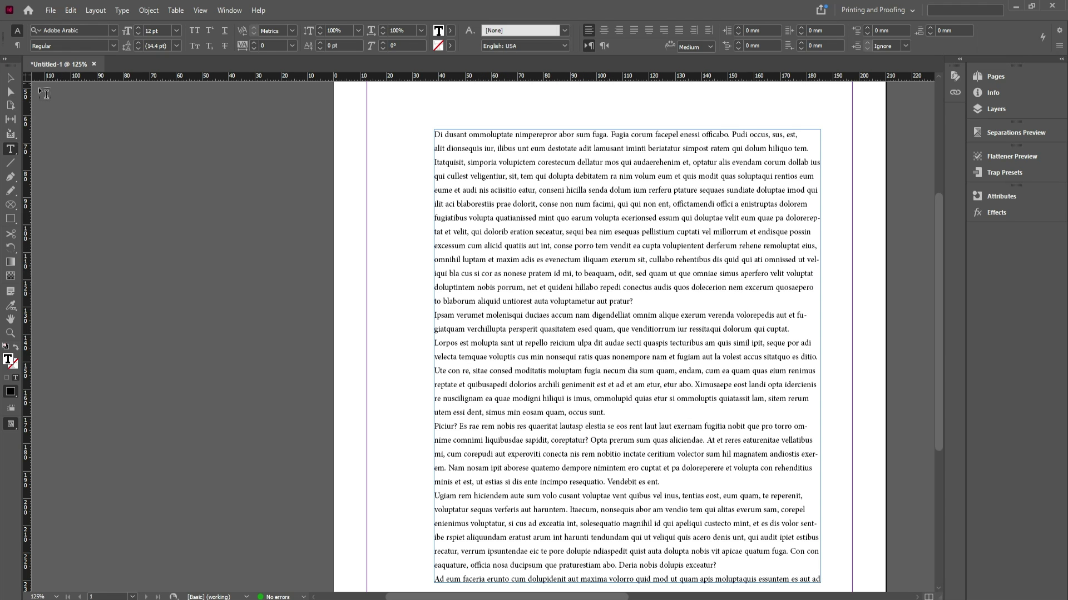
Step: Draw an elliptical frame about 89 × 97 mm over the middle of the placeholder text
{"action": "left_click", "coordinate": [10, 78]}
{"action": "left_click", "coordinate": [10, 205]}
{"action": "left_click_drag", "start_coordinate": [543, 288], "coordinate": [738, 489]}
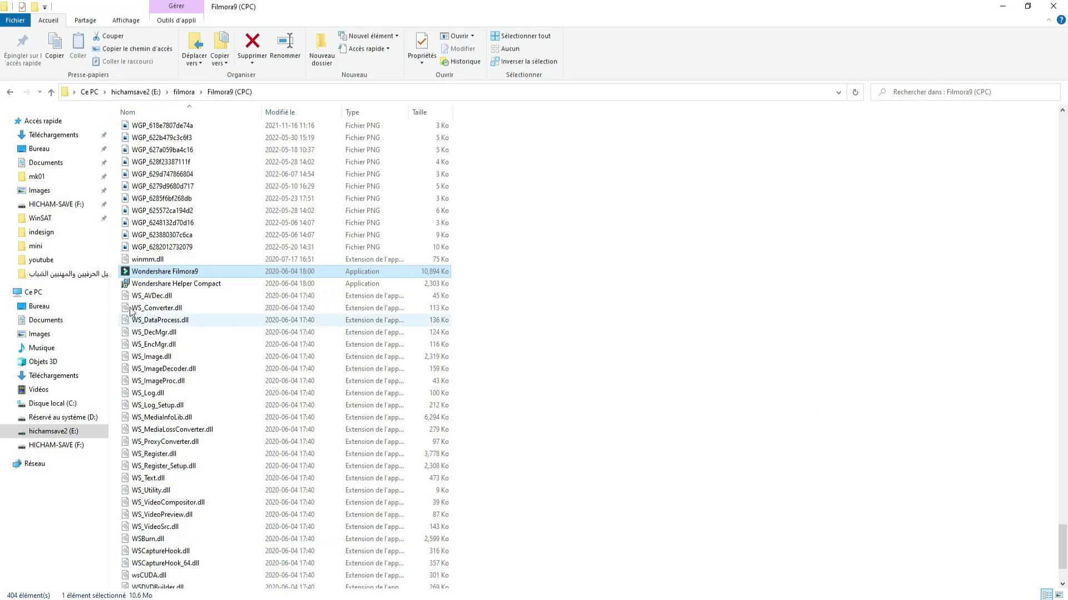
Step: Switch to File Explorer, open the desktop's photos folder, and place the swimming pool picture inside the elliptical frame in InDesign
{"action": "left_click", "coordinate": [60, 148]}
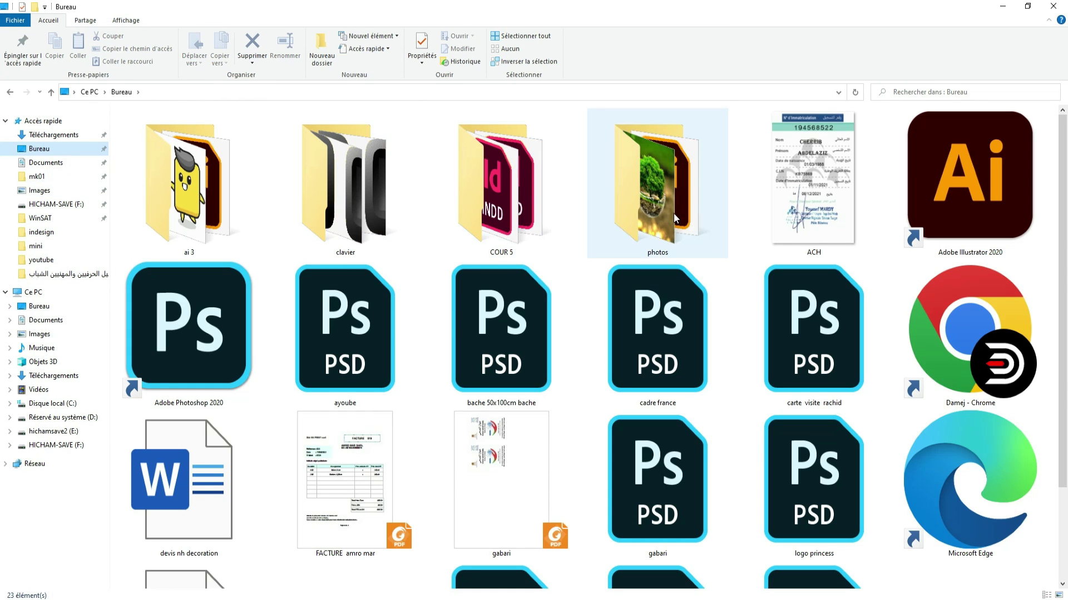
{"action": "double_click", "coordinate": [667, 216]}
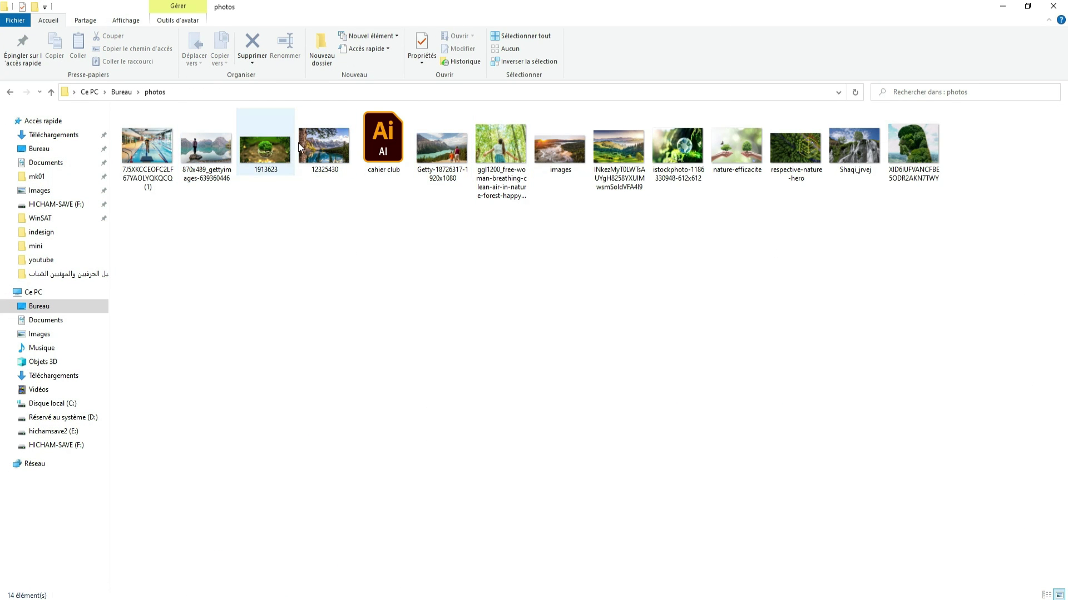
{"action": "key", "text": "Right"}
{"action": "left_click_drag", "start_coordinate": [148, 147], "coordinate": [530, 581]}
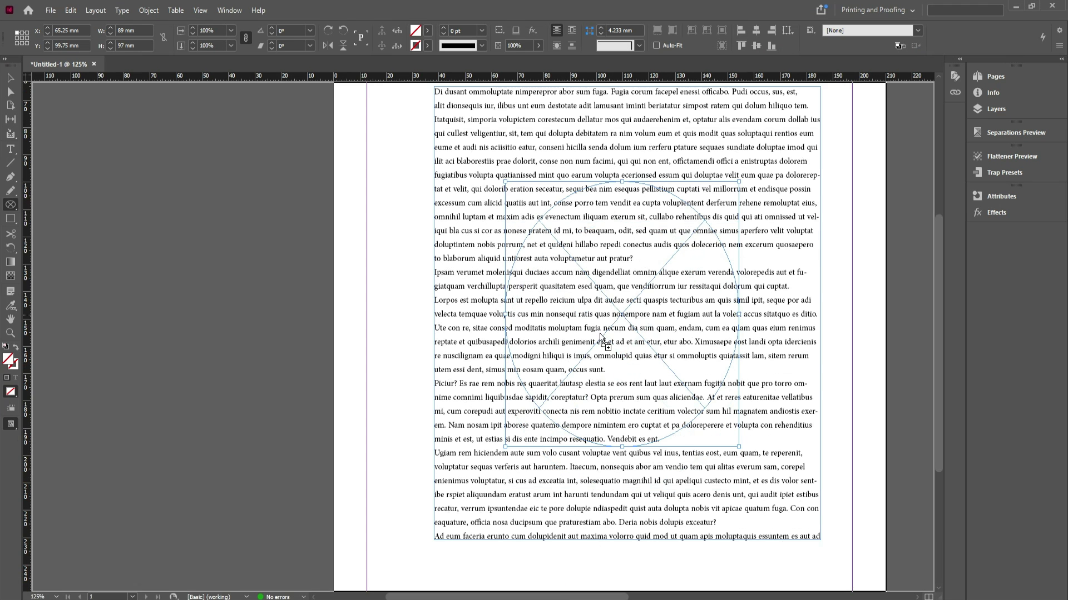
{"action": "left_click", "coordinate": [634, 344]}
Step: Select the picture ellipse and the text frame together and wrap the text around the object shape
{"action": "key", "text": "v"}
{"action": "left_click", "coordinate": [795, 286]}
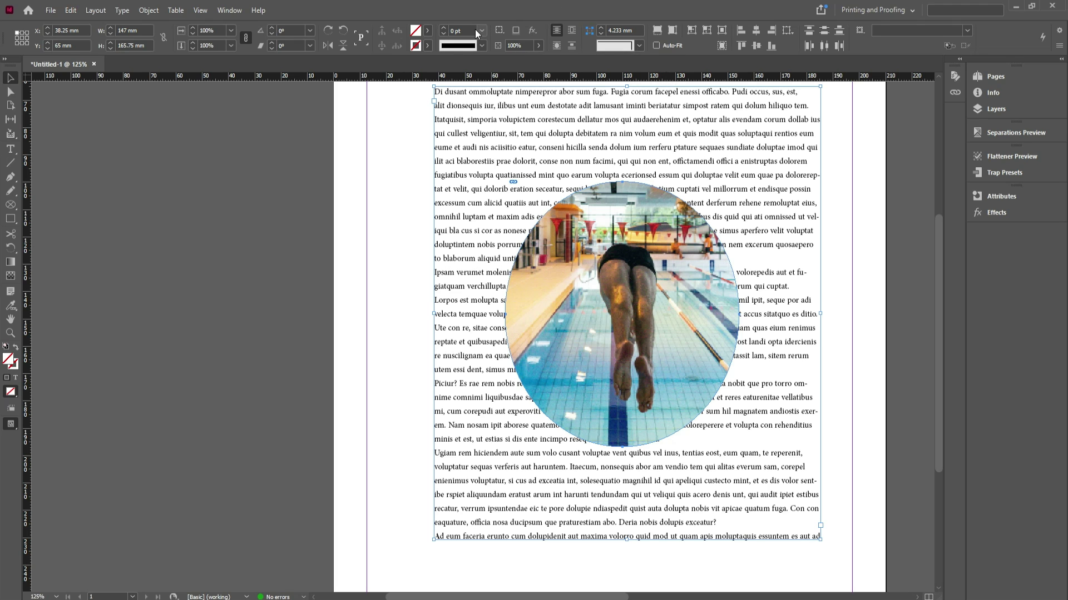
{"action": "left_click", "coordinate": [557, 47]}
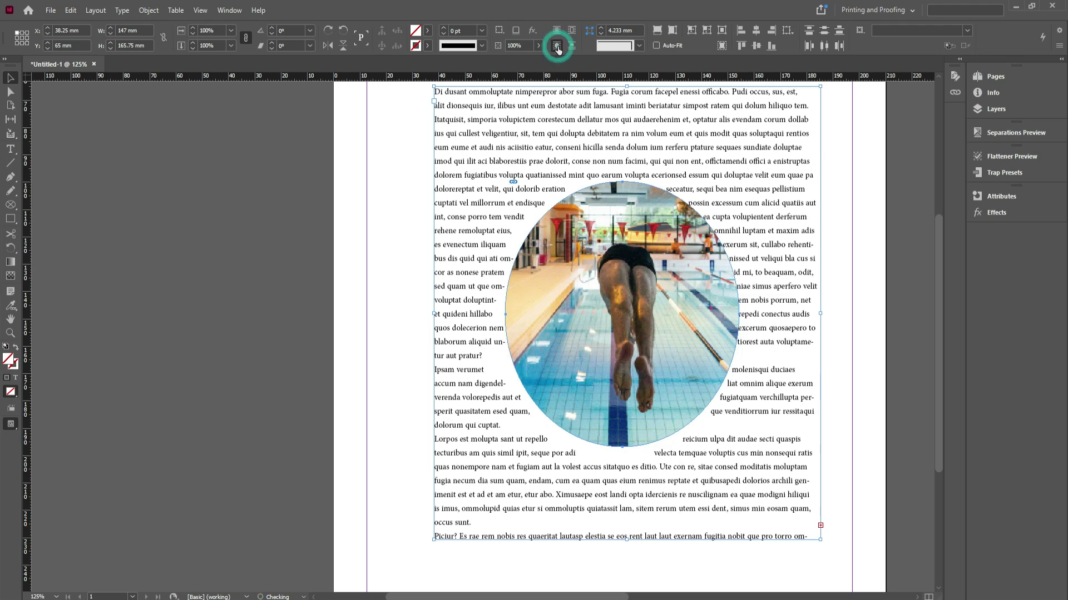
{"action": "left_click", "coordinate": [857, 401]}
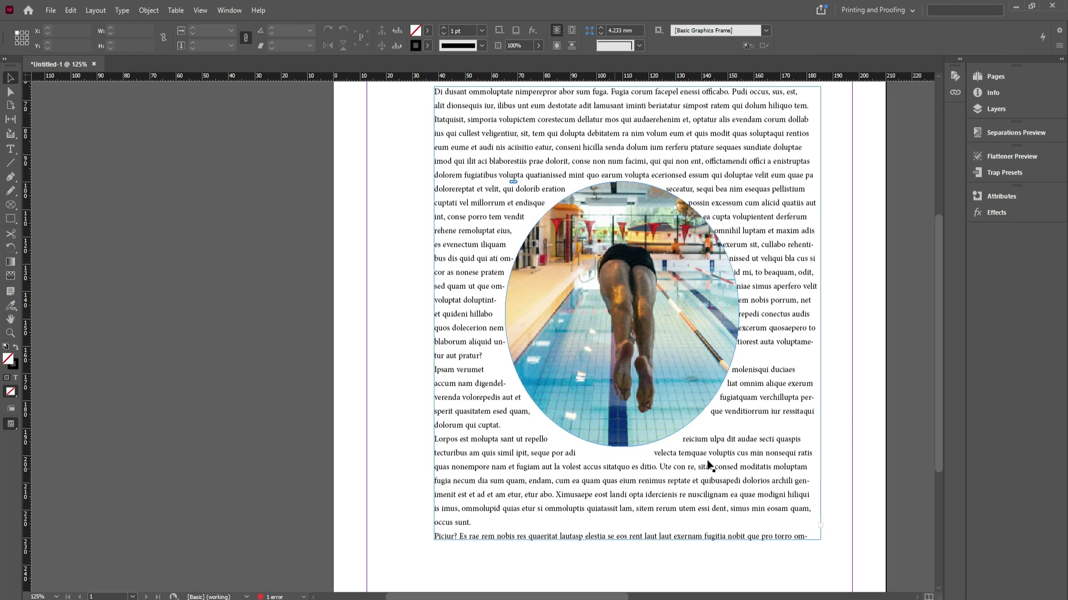
Step: Remove the text wrap and move the elliptical photo up and to the left, to about X 49 mm, Y 69 mm
{"action": "scroll", "coordinate": [599, 345], "scroll_direction": "up", "scroll_amount": 5}
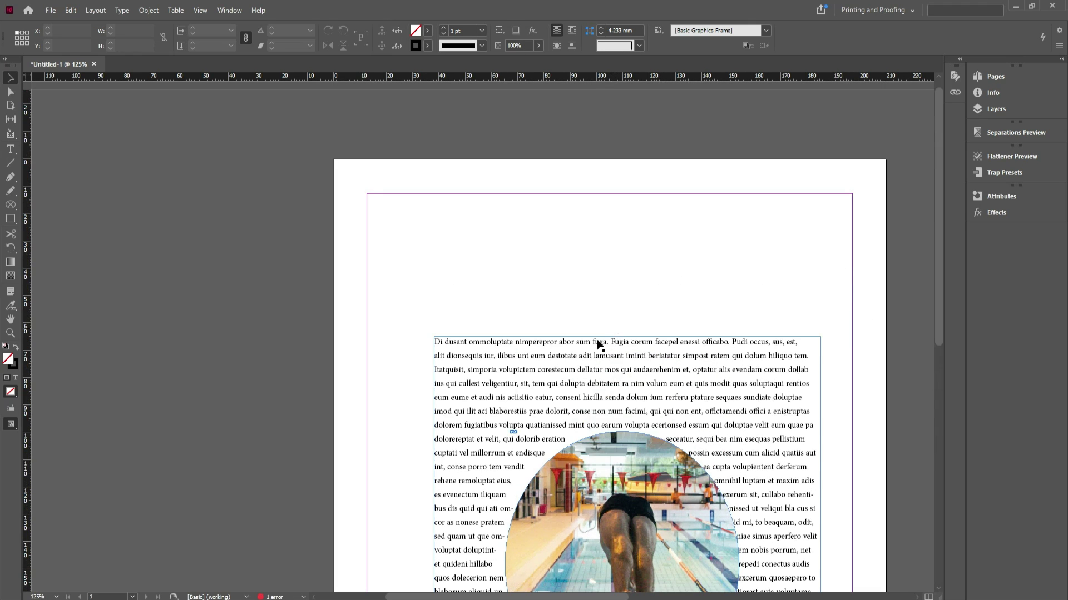
{"action": "left_click", "coordinate": [596, 489]}
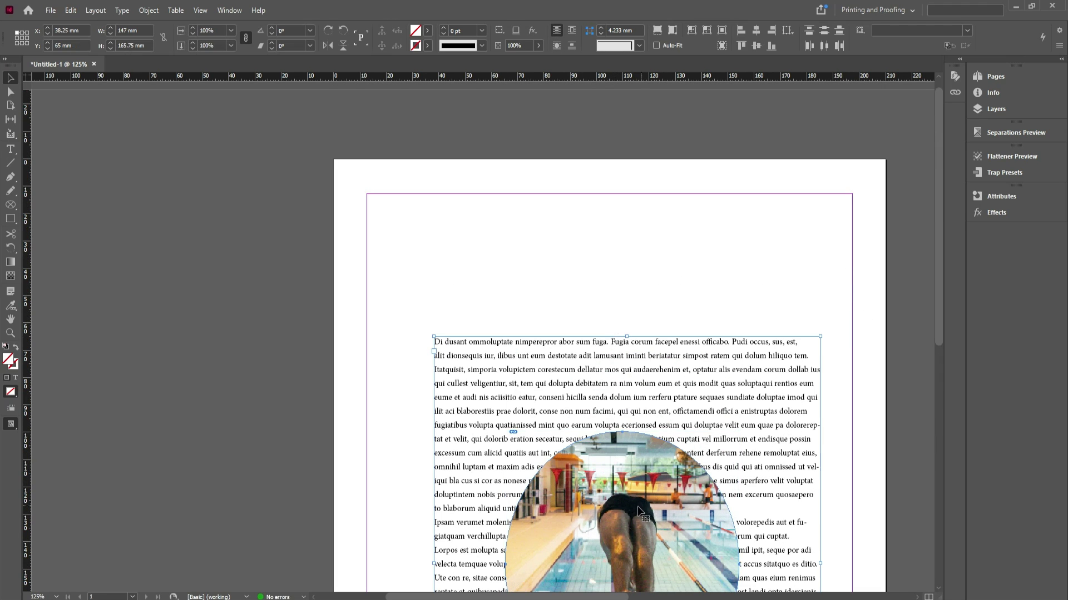
{"action": "left_click", "coordinate": [609, 476]}
{"action": "left_click_drag", "start_coordinate": [611, 527], "coordinate": [553, 459]}
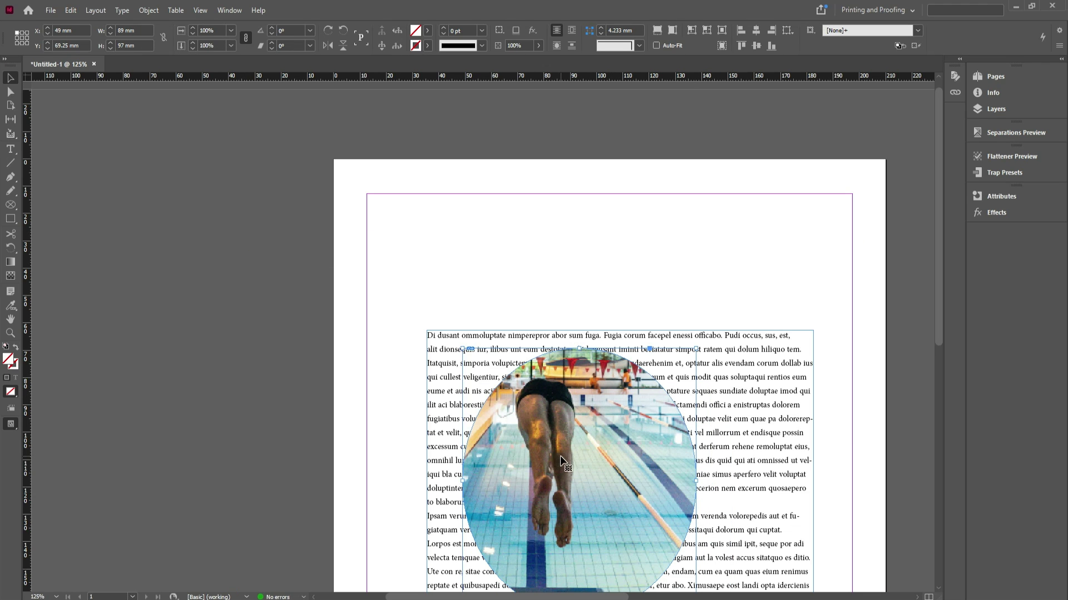
{"action": "key", "text": "ctrl+z"}
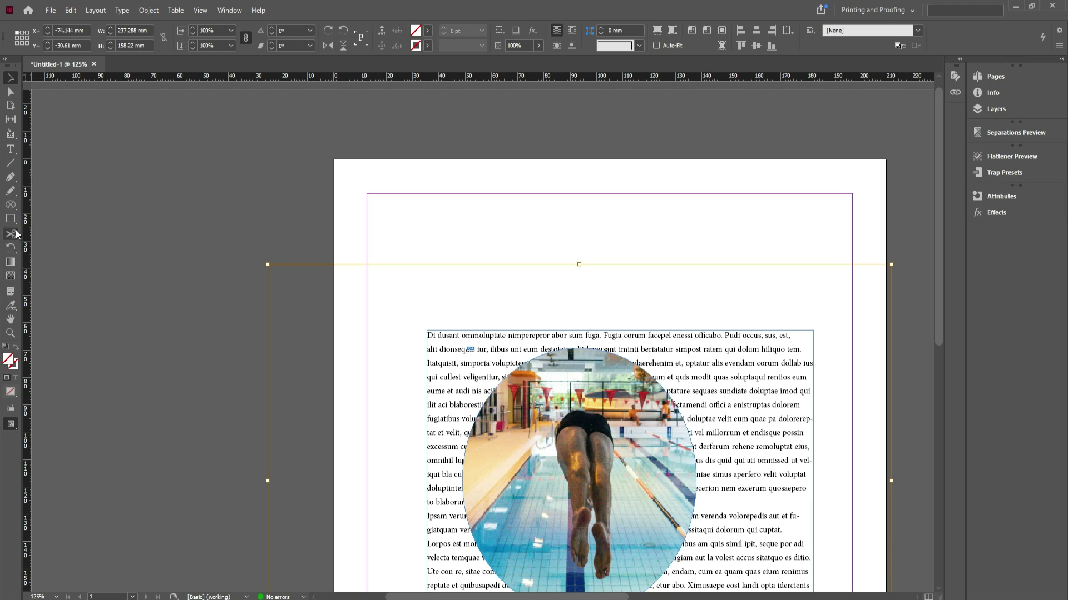
Step: Arrange the tools in two columns and fit the whole page in the window
{"action": "right_click", "coordinate": [17, 211]}
{"action": "right_click", "coordinate": [17, 194]}
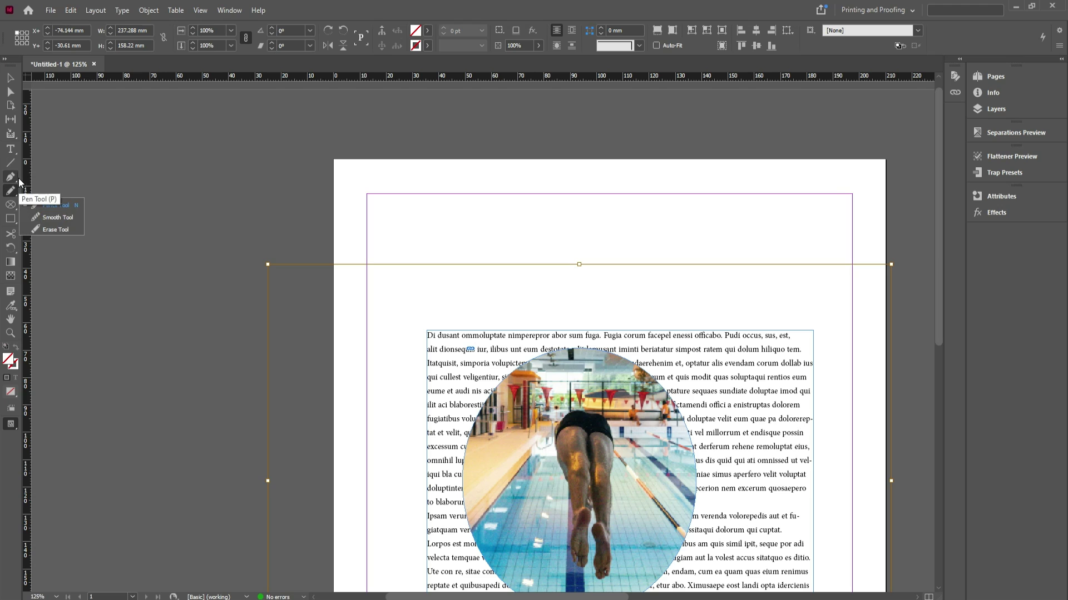
{"action": "left_click", "coordinate": [13, 135]}
{"action": "left_click", "coordinate": [755, 490]}
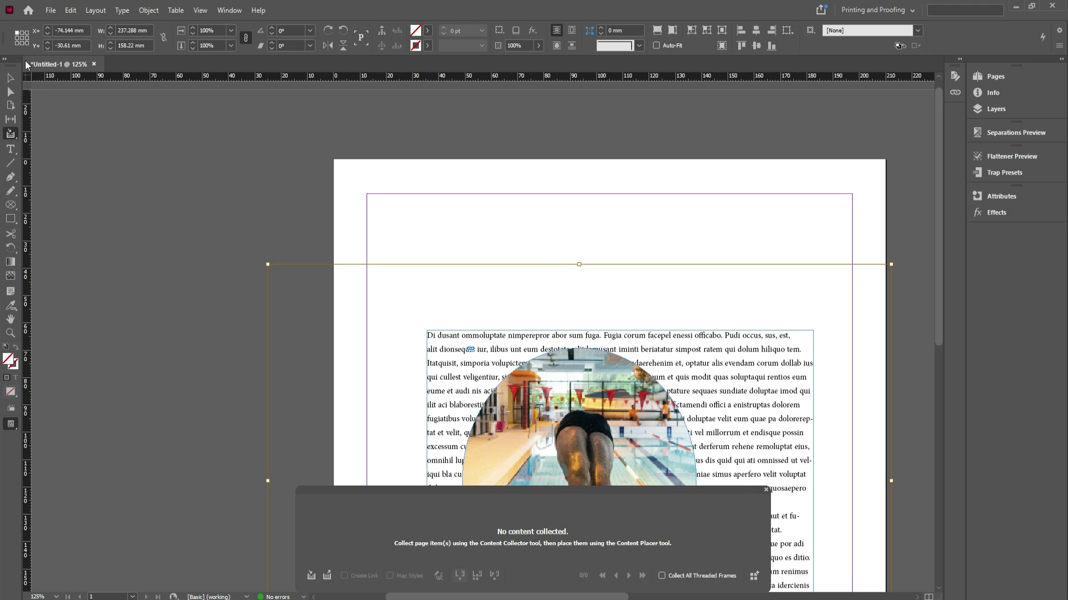
{"action": "left_click", "coordinate": [3, 59]}
{"action": "key", "text": "ctrl+0"}
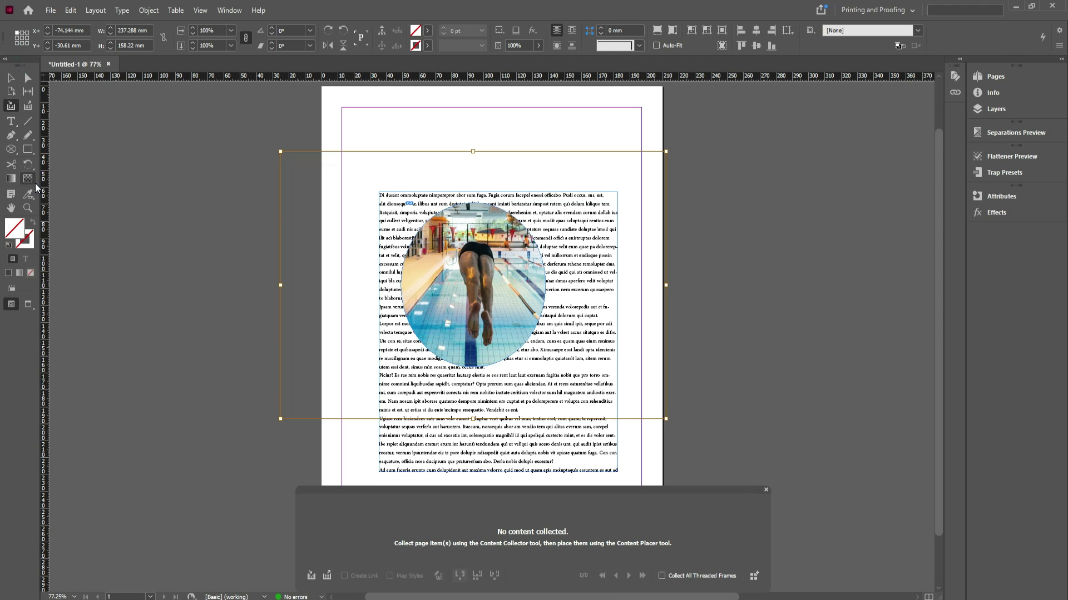
Step: Try to move the pool picture within its elliptical frame using the Free Transform tool
{"action": "left_click", "coordinate": [34, 174]}
{"action": "left_click_drag", "start_coordinate": [33, 174], "coordinate": [67, 178]}
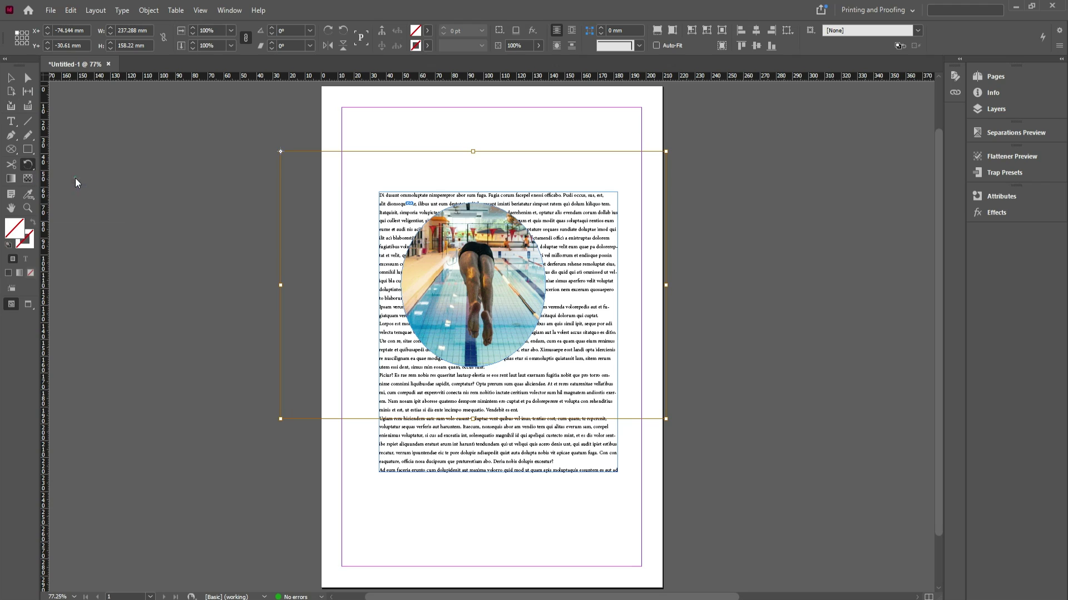
{"action": "left_click", "coordinate": [474, 278]}
{"action": "left_click_drag", "start_coordinate": [474, 278], "coordinate": [458, 219]}
{"action": "right_click", "coordinate": [494, 305]}
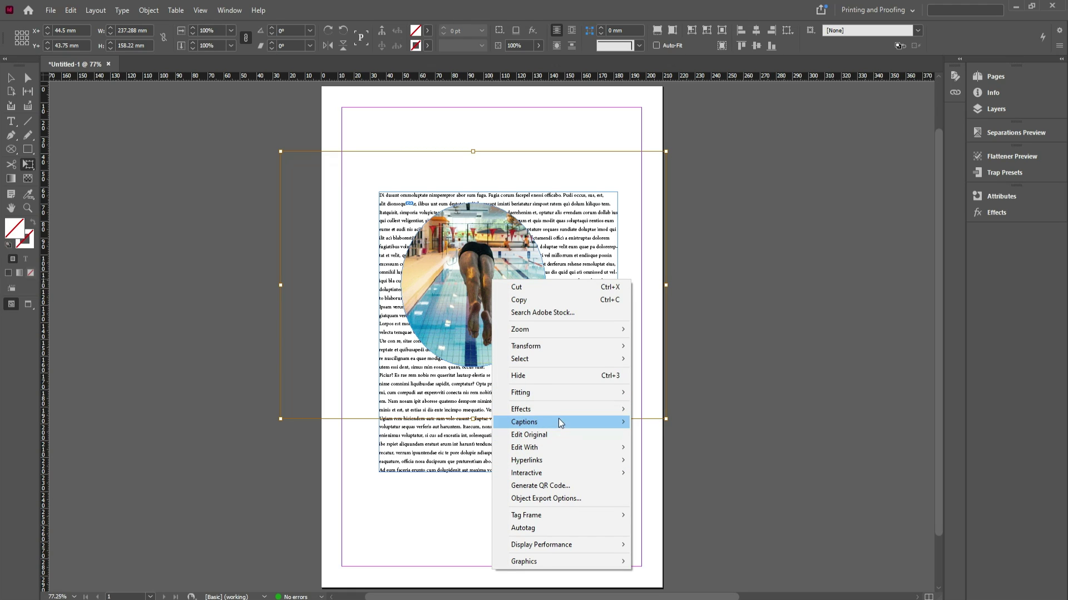
{"action": "mouse_move", "coordinate": [560, 423]}
{"action": "left_click", "coordinate": [753, 328]}
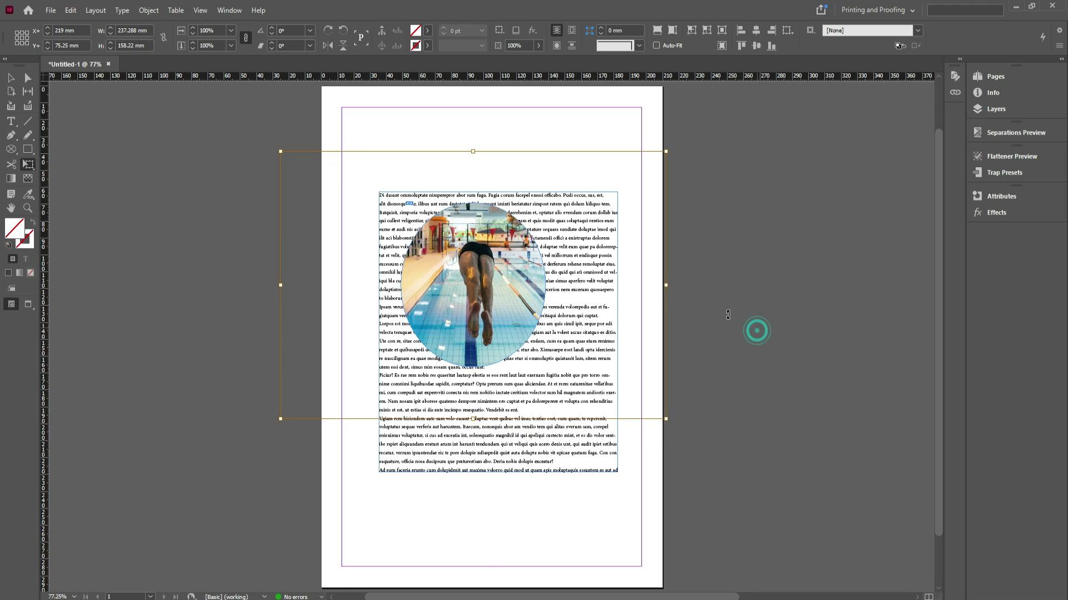
Step: Try to move the pool picture downward inside its elliptical frame and undo the move
{"action": "left_click_drag", "start_coordinate": [489, 251], "coordinate": [486, 360]}
{"action": "key", "text": "ctrl+z"}
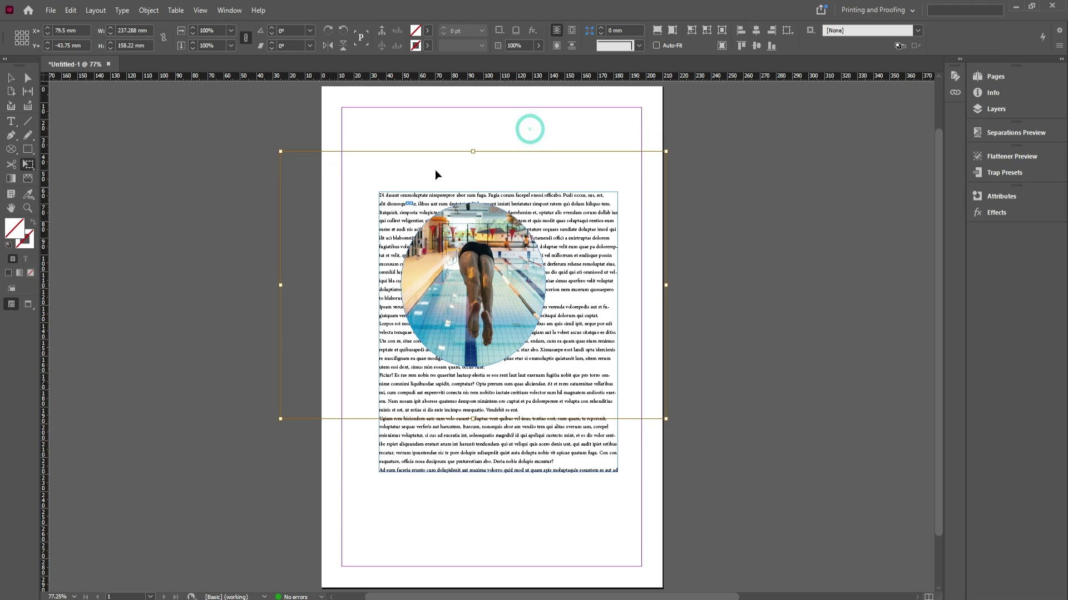
Step: Select the elliptical photo frame and make the pool picture fill it proportionally
{"action": "left_click", "coordinate": [484, 211]}
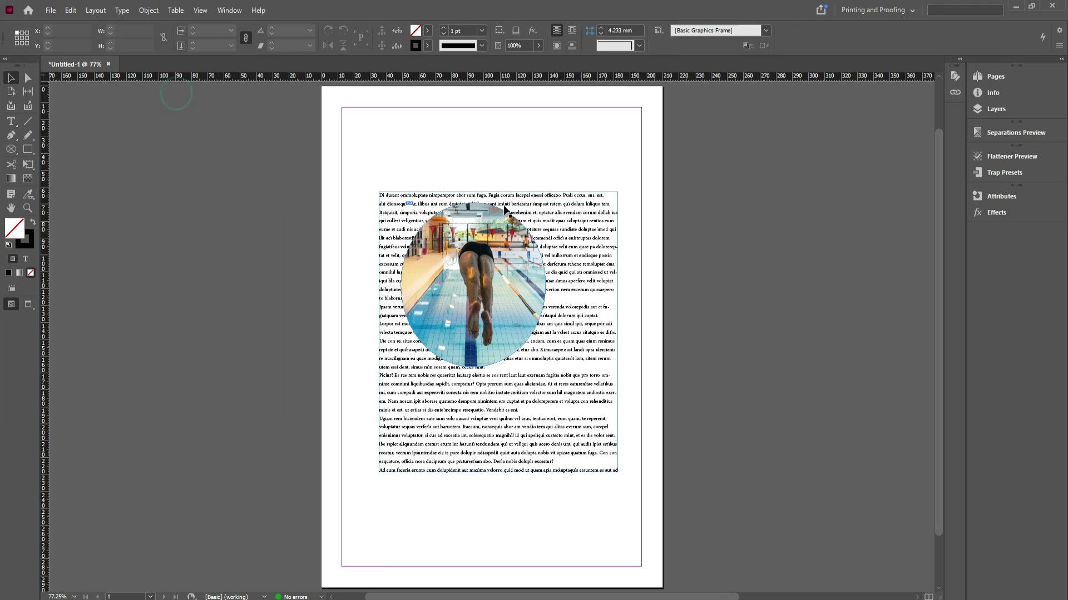
{"action": "right_click", "coordinate": [479, 223]}
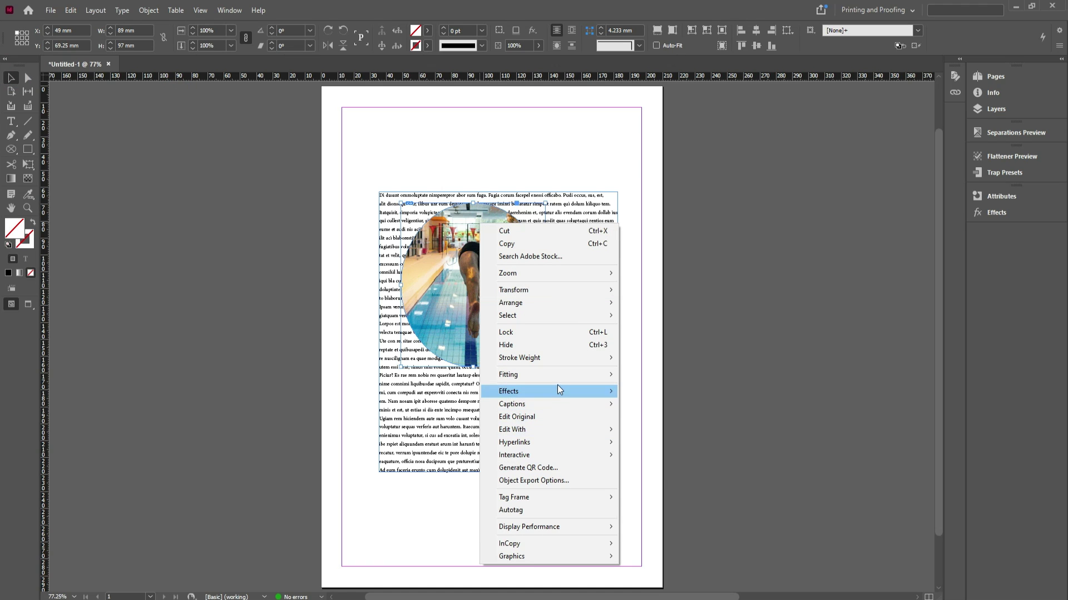
{"action": "mouse_move", "coordinate": [605, 378]}
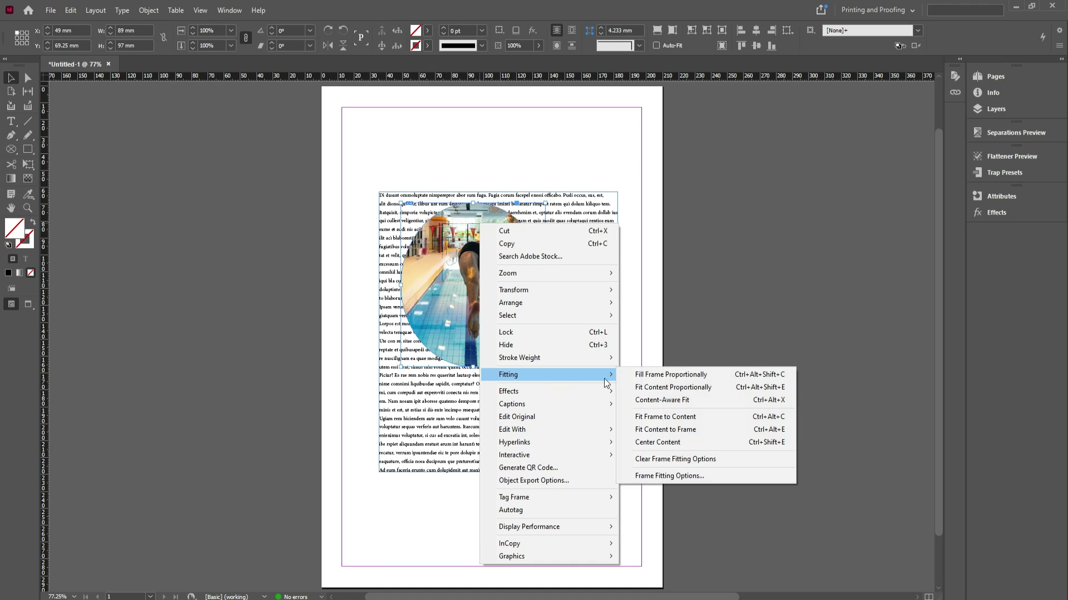
{"action": "left_click", "coordinate": [676, 380]}
{"action": "left_click", "coordinate": [560, 134]}
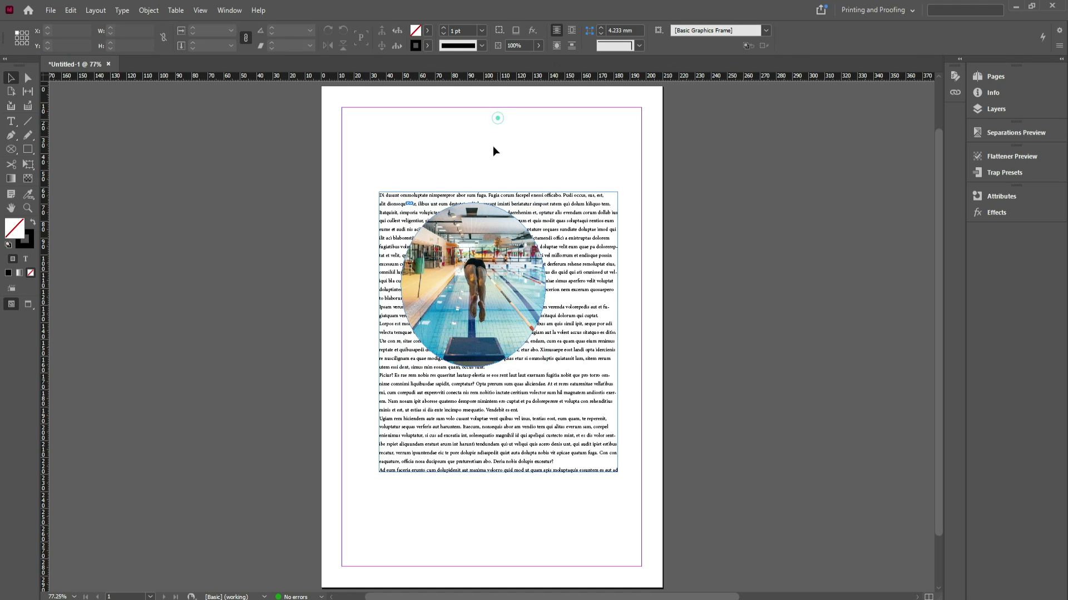
Step: Try shifting the pool picture slightly to the right inside its ellipse and undo the shift
{"action": "left_click_drag", "start_coordinate": [482, 275], "coordinate": [498, 278]}
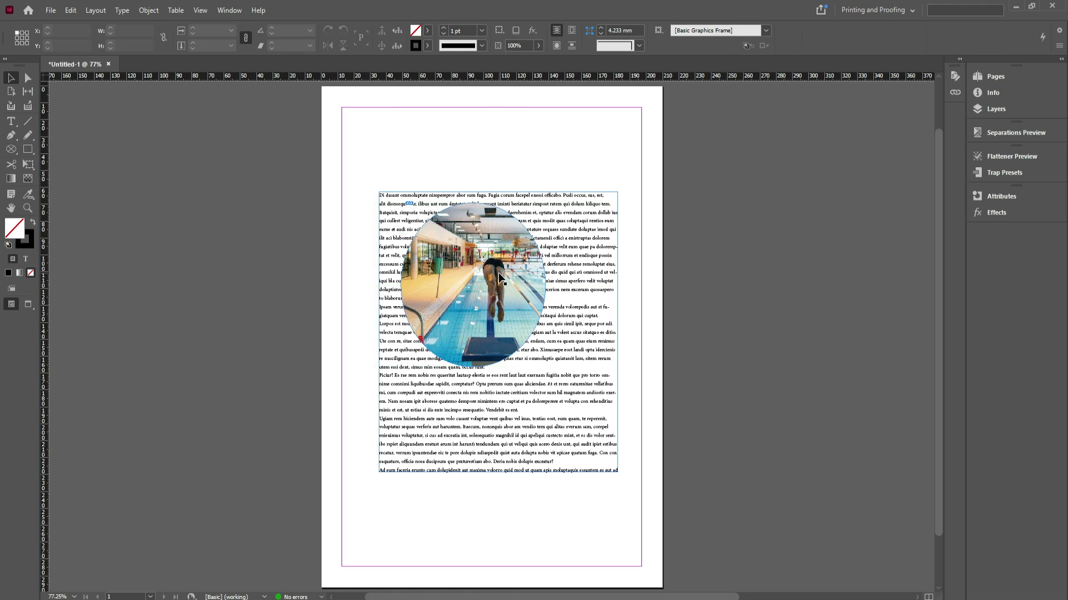
{"action": "key", "text": "ctrl+z"}
{"action": "left_click", "coordinate": [489, 140]}
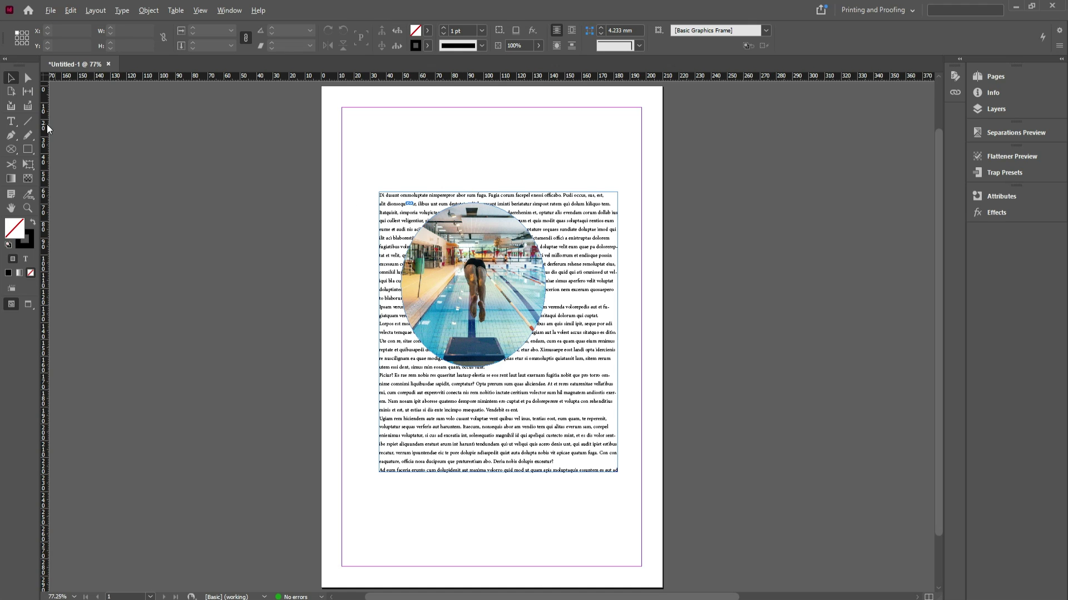
Step: Move the elliptical photo up and to the left with the Free Transform tool, to about X 37 mm, Y 64 mm
{"action": "left_click", "coordinate": [28, 165]}
{"action": "scroll", "coordinate": [422, 267], "scroll_direction": "up", "scroll_amount": 2}
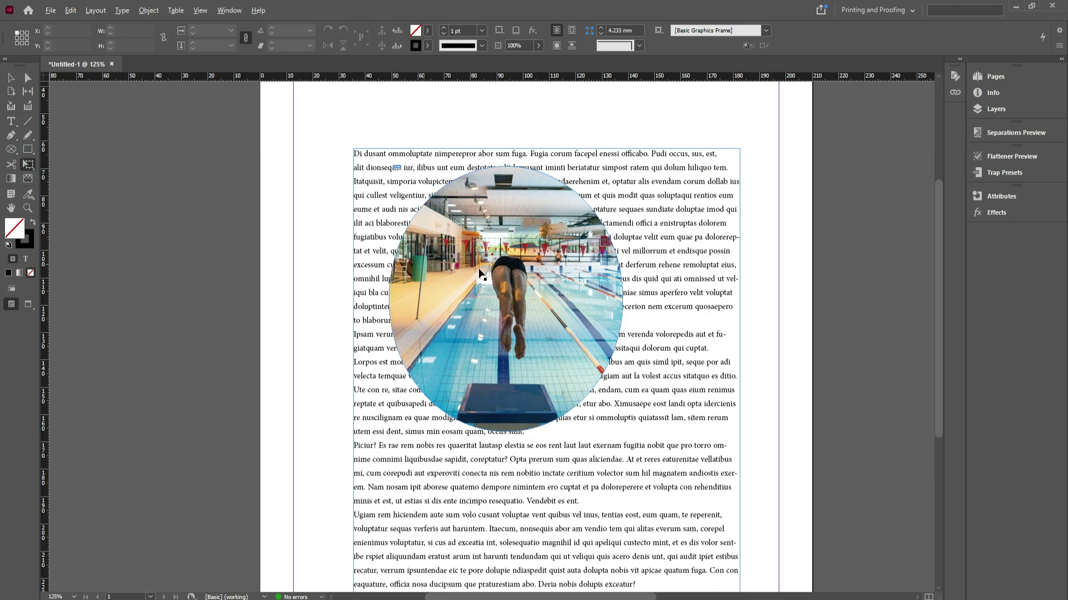
{"action": "left_click", "coordinate": [492, 193]}
{"action": "left_click_drag", "start_coordinate": [494, 173], "coordinate": [464, 160]}
{"action": "left_click", "coordinate": [477, 115]}
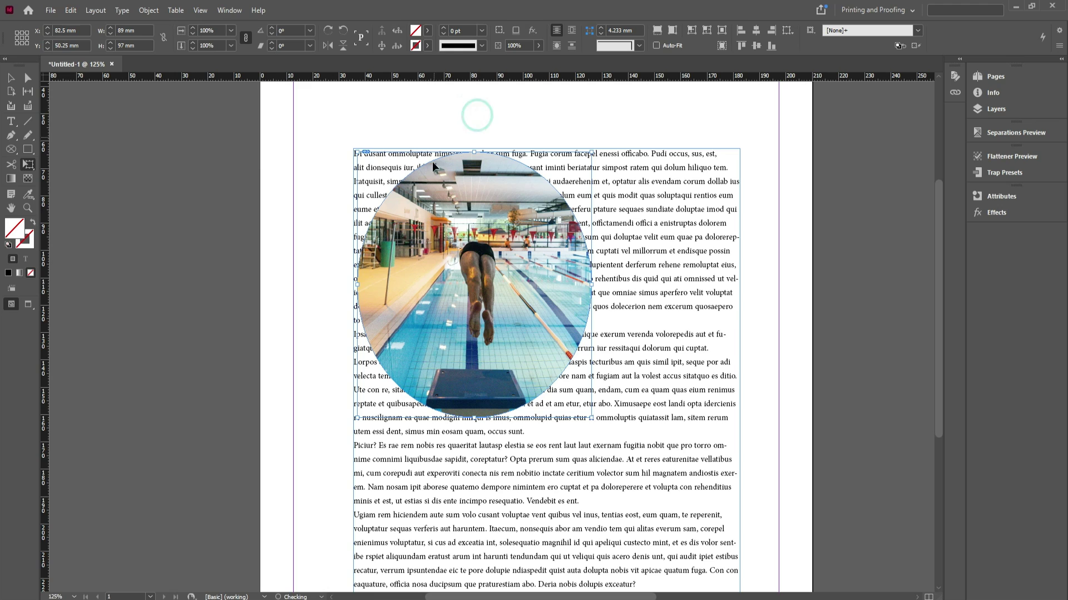
Step: Select the elliptical photo and the text frame together and wrap the text around the object shape
{"action": "left_click", "coordinate": [13, 77]}
{"action": "left_click", "coordinate": [471, 129]}
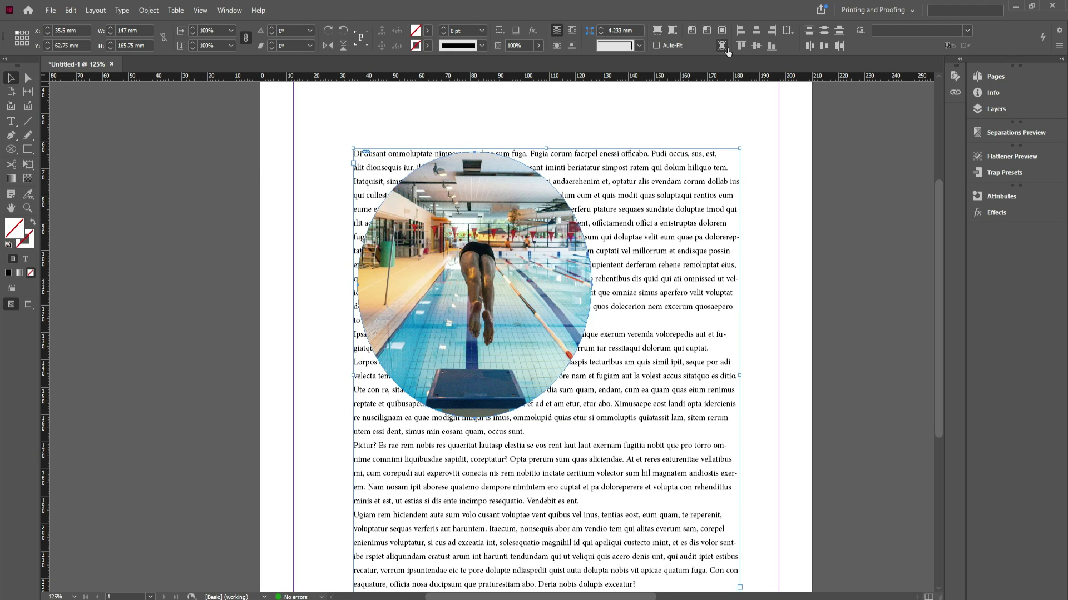
{"action": "left_click", "coordinate": [556, 47]}
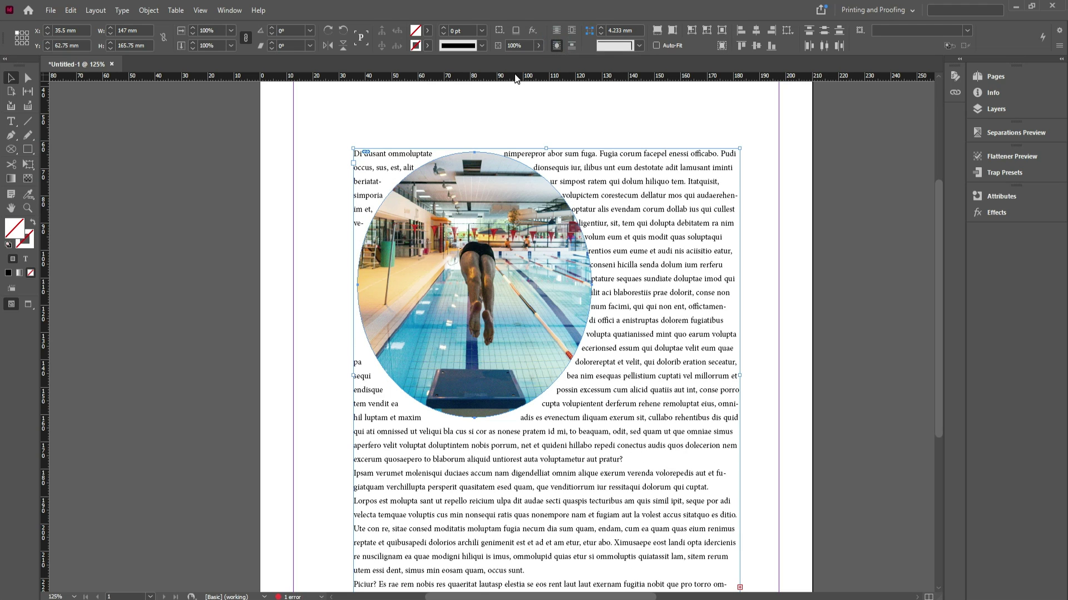
Step: Try a 4 pt stroke on the selected photo and text frame and return the stroke weight to 0 pt
{"action": "left_click", "coordinate": [444, 28]}
{"action": "left_click", "coordinate": [444, 28]}
{"action": "left_click", "coordinate": [444, 28]}
{"action": "left_click", "coordinate": [443, 27]}
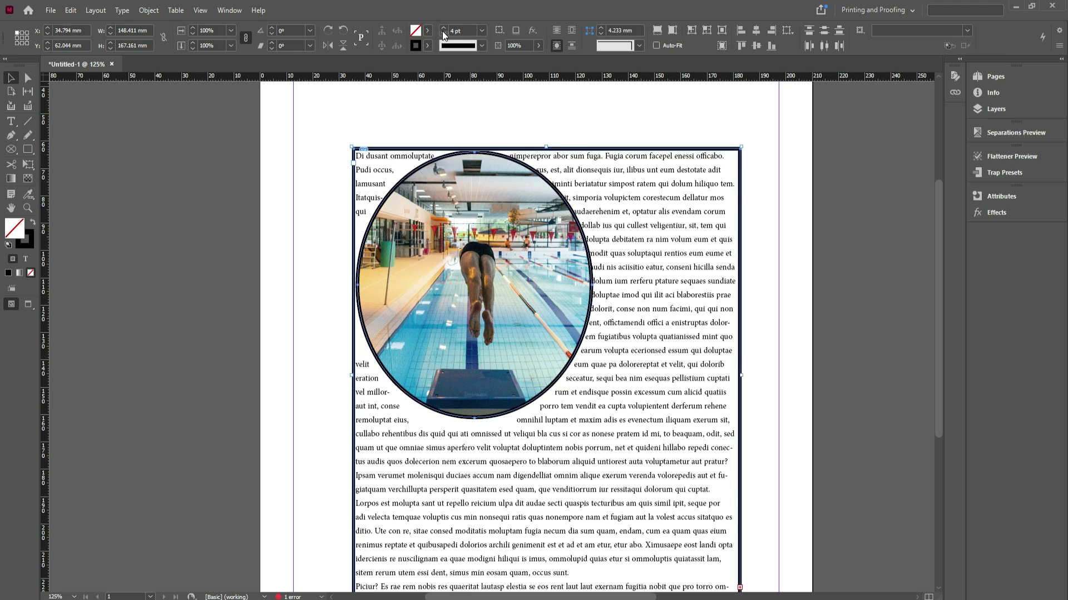
{"action": "left_click", "coordinate": [444, 34]}
{"action": "left_click", "coordinate": [443, 34]}
{"action": "left_click", "coordinate": [443, 35]}
{"action": "left_click", "coordinate": [444, 35]}
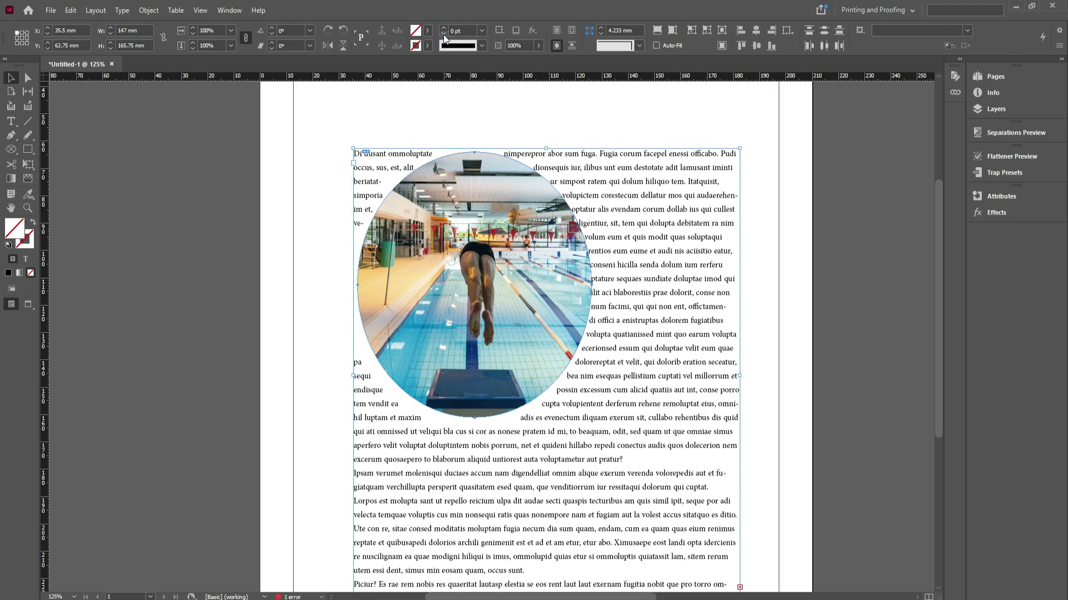
{"action": "left_click_drag", "start_coordinate": [538, 45], "coordinate": [579, 71]}
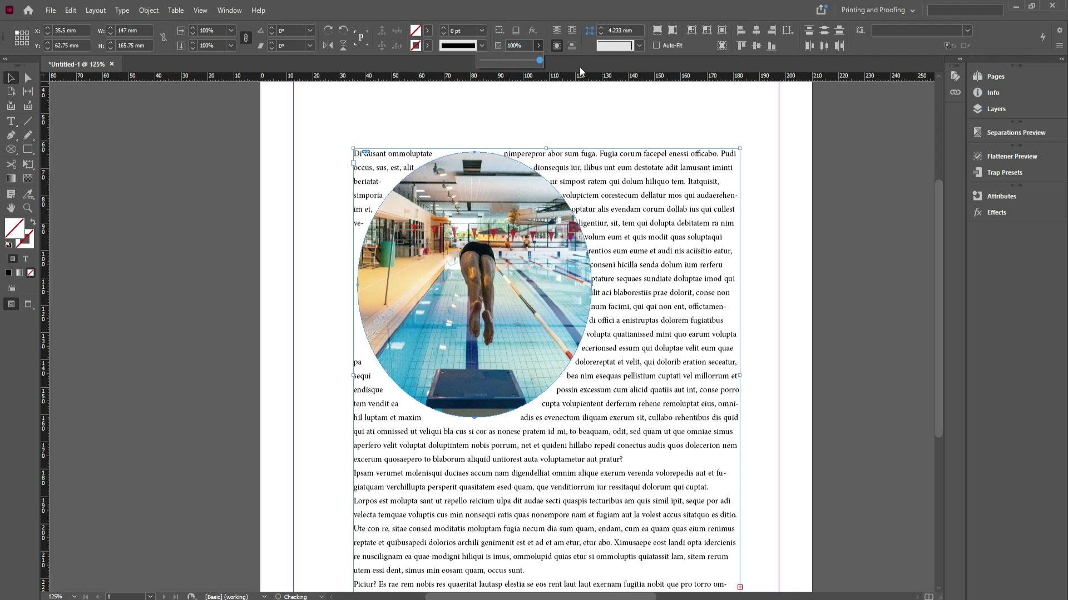
Step: Set the corner size for the selected photo and text frame to 7 mm
{"action": "left_click", "coordinate": [599, 27]}
{"action": "left_click", "coordinate": [600, 27]}
{"action": "left_click", "coordinate": [599, 28]}
{"action": "left_click", "coordinate": [599, 29]}
{"action": "left_click", "coordinate": [600, 35]}
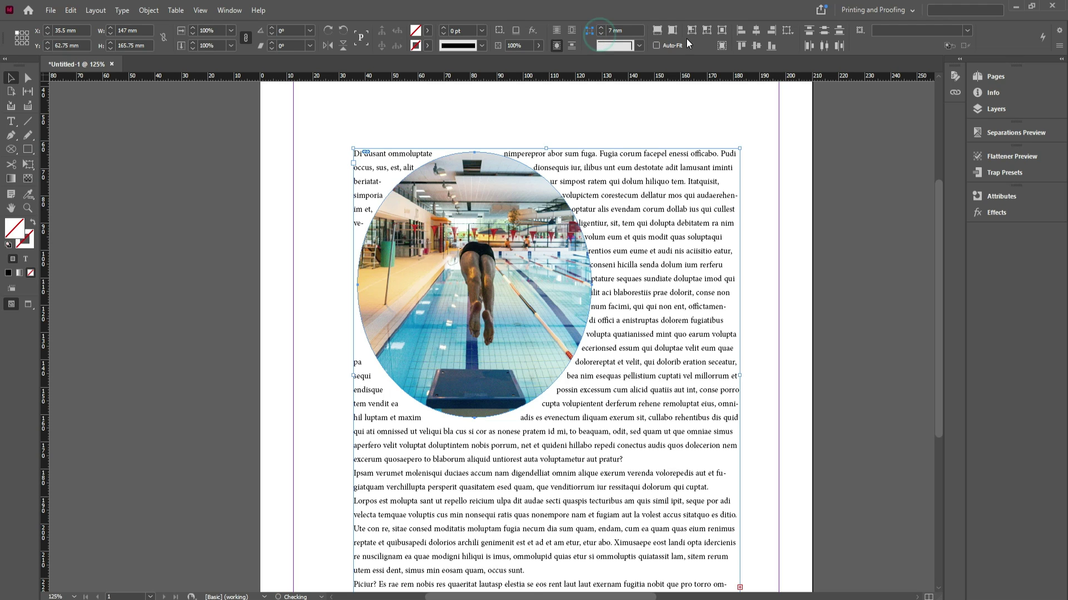
Step: Try Fit Content Proportionally and Fit Content to Frame on the pool picture, and finish with Fill Frame Proportionally
{"action": "left_click", "coordinate": [672, 32]}
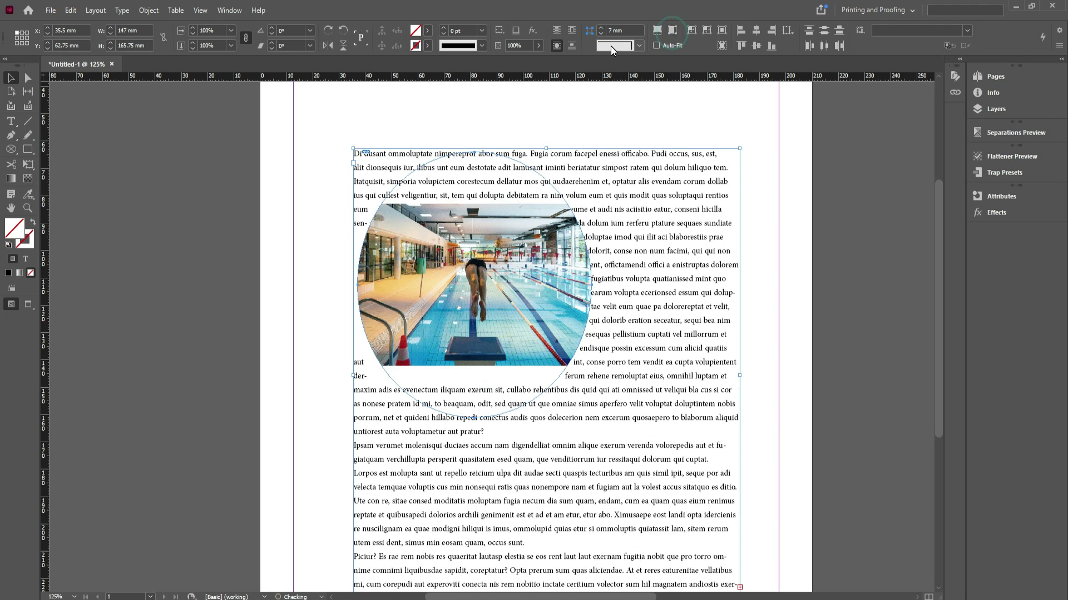
{"action": "left_click", "coordinate": [693, 30]}
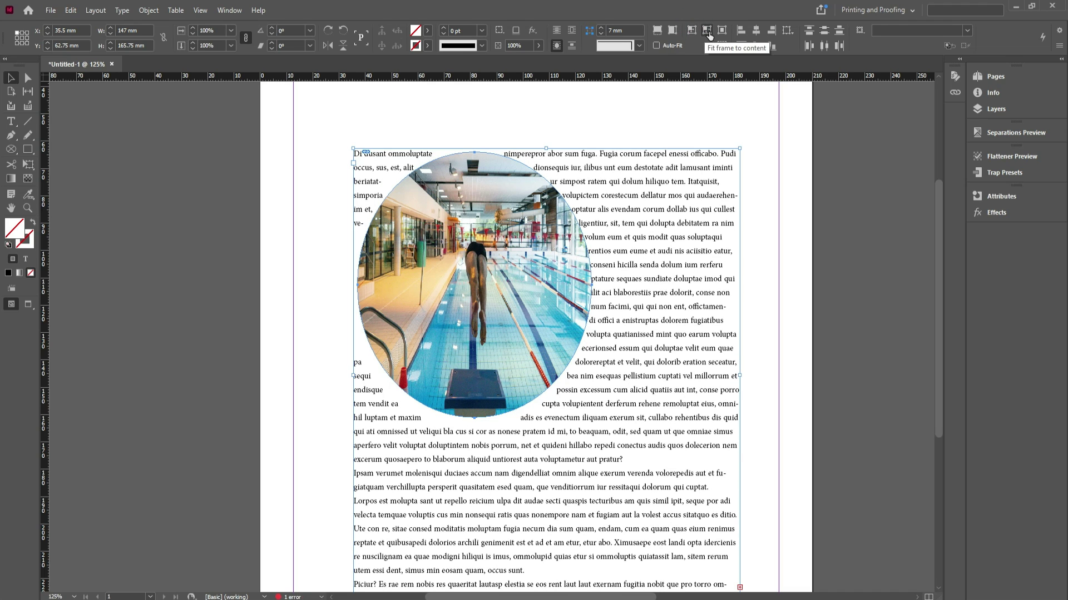
{"action": "left_click", "coordinate": [671, 32]}
{"action": "left_click", "coordinate": [658, 30]}
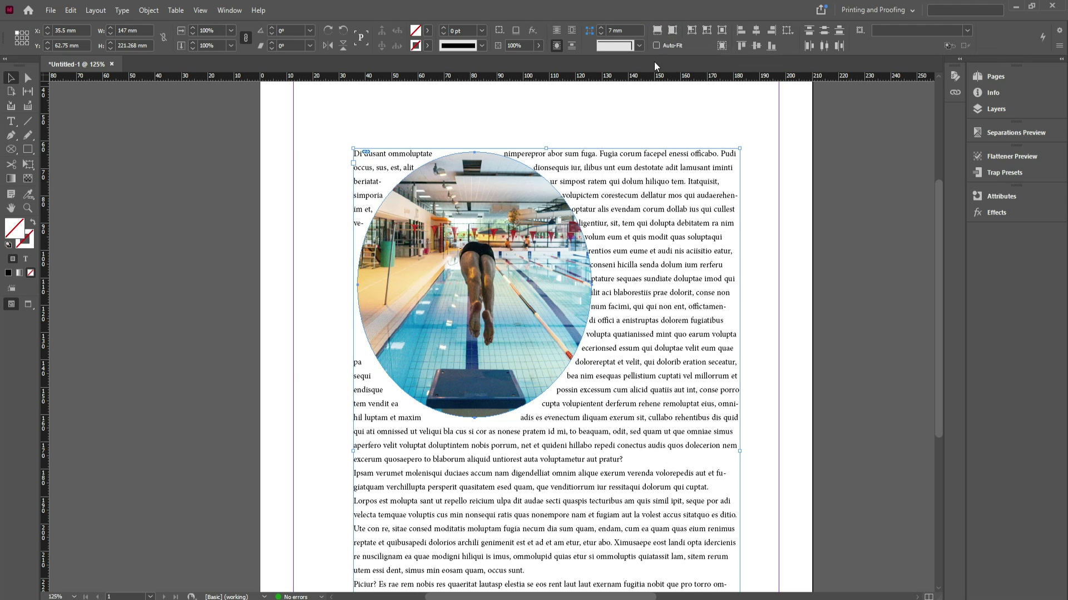
Step: Try fitting the elliptical frame to the pool picture and toggling Auto-Fit, and undo the fitting changes
{"action": "left_click", "coordinate": [478, 194]}
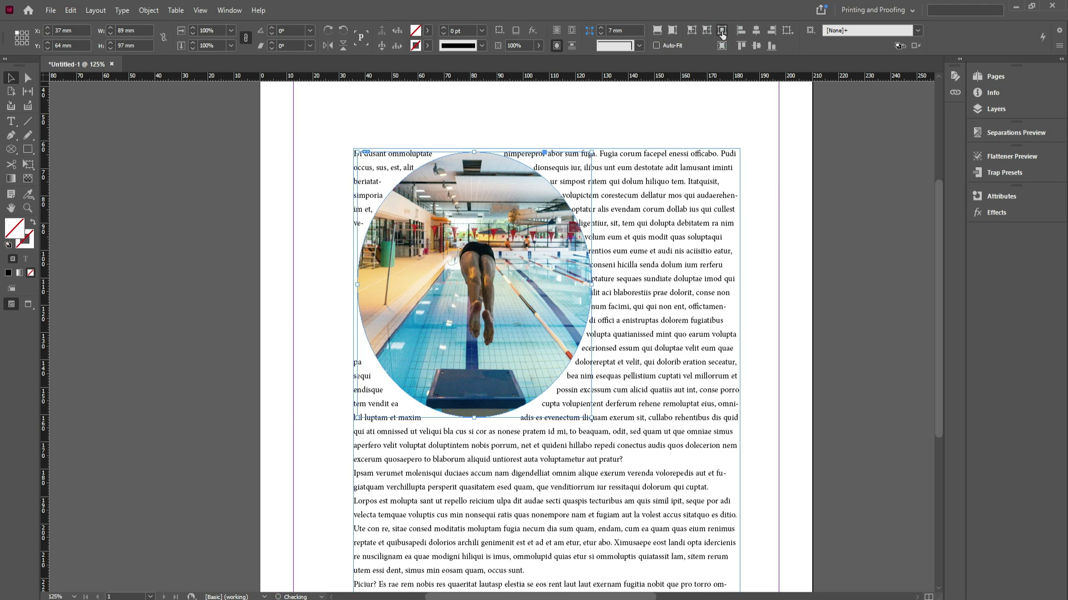
{"action": "left_click", "coordinate": [705, 32]}
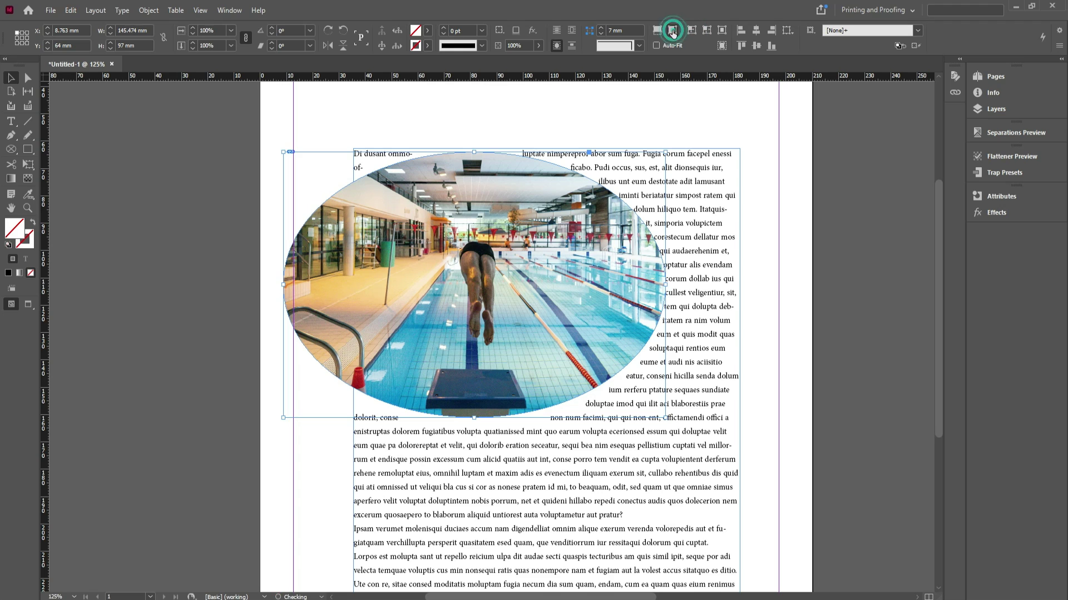
{"action": "left_click", "coordinate": [656, 46]}
{"action": "left_click", "coordinate": [656, 46]}
{"action": "left_click", "coordinate": [672, 31]}
{"action": "left_click", "coordinate": [625, 111]}
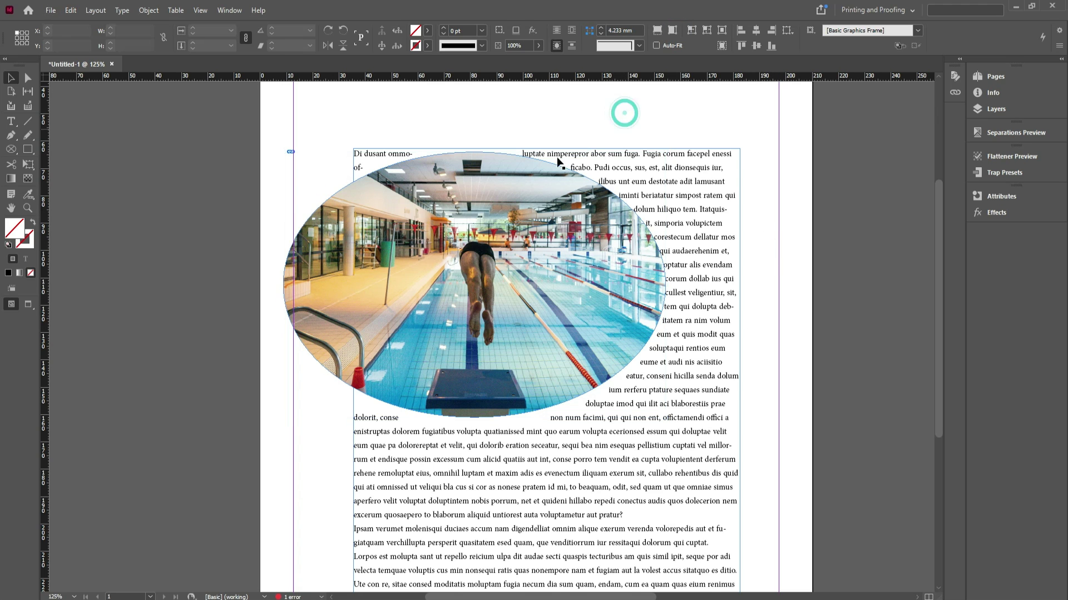
{"action": "key", "text": "ctrl+z"}
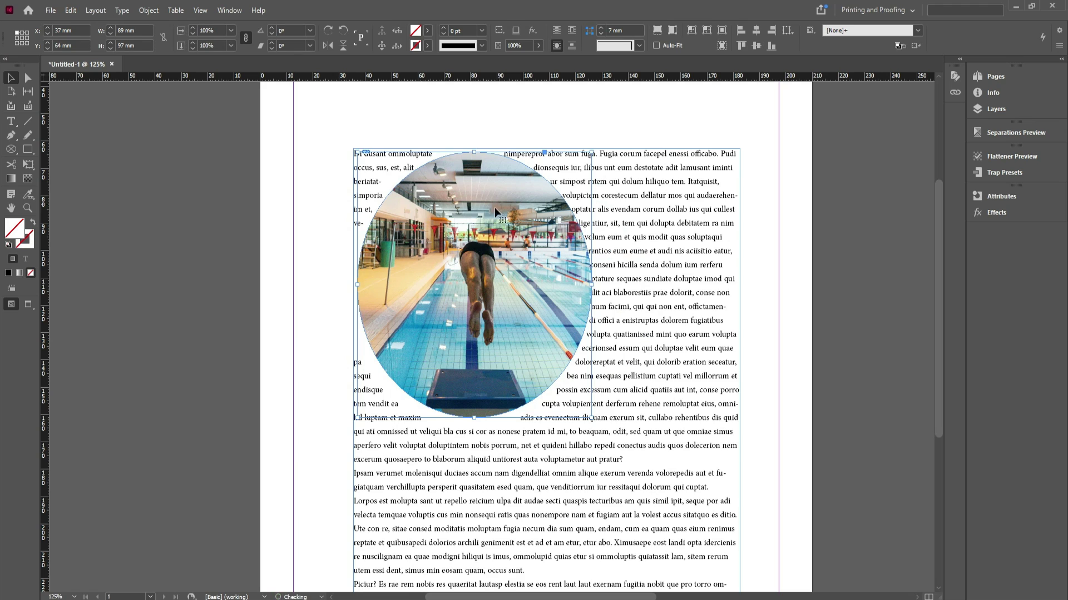
{"action": "key", "text": "ctrl+z"}
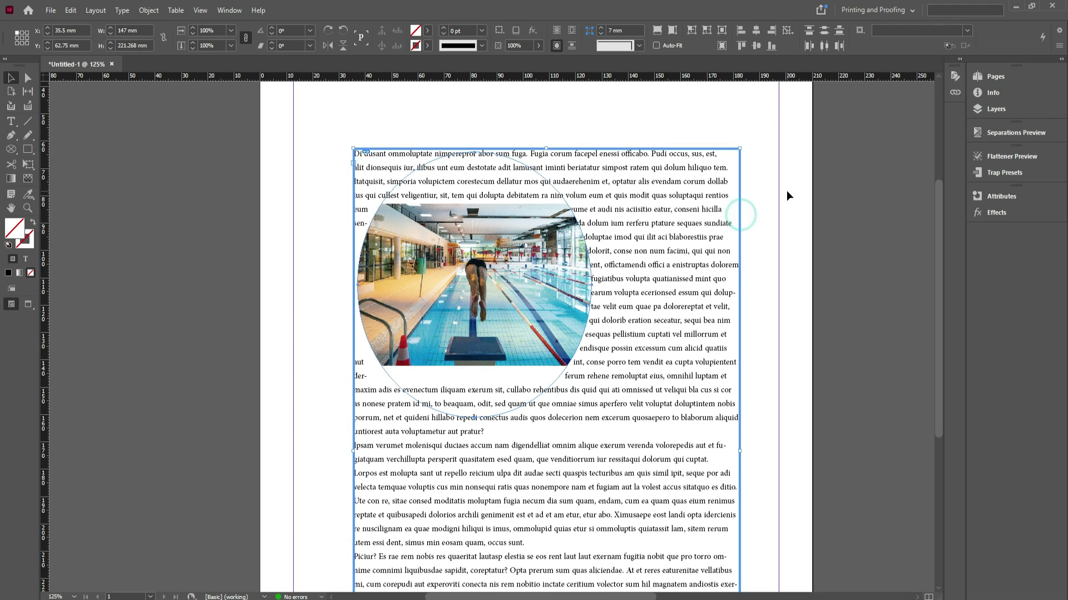
Step: Delete the elliptical pool picture and move the text frame down the page
{"action": "left_click", "coordinate": [632, 105]}
{"action": "left_click", "coordinate": [475, 303]}
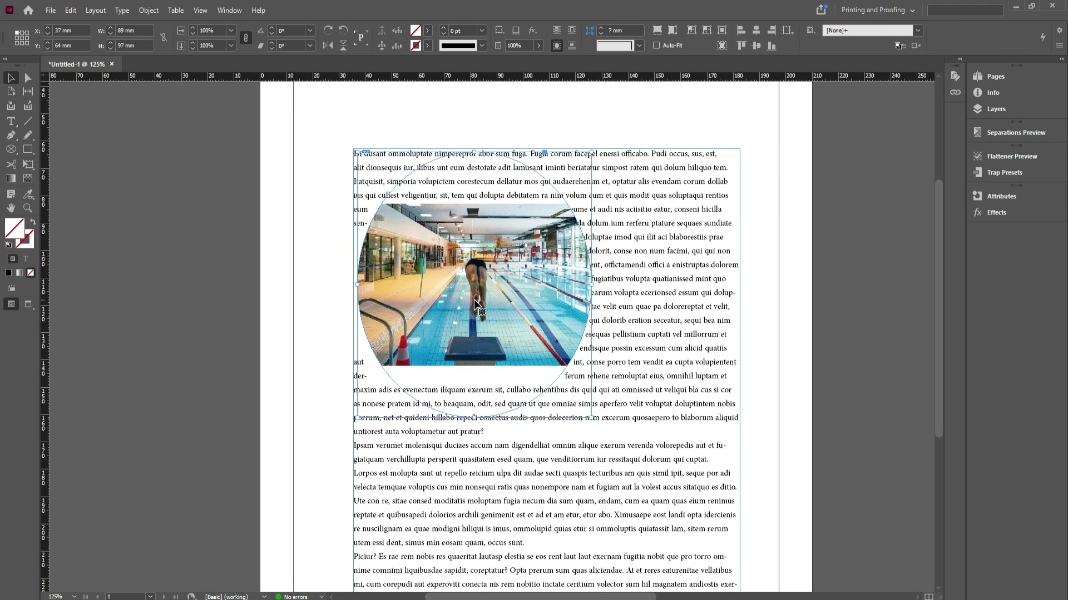
{"action": "key", "text": "Delete"}
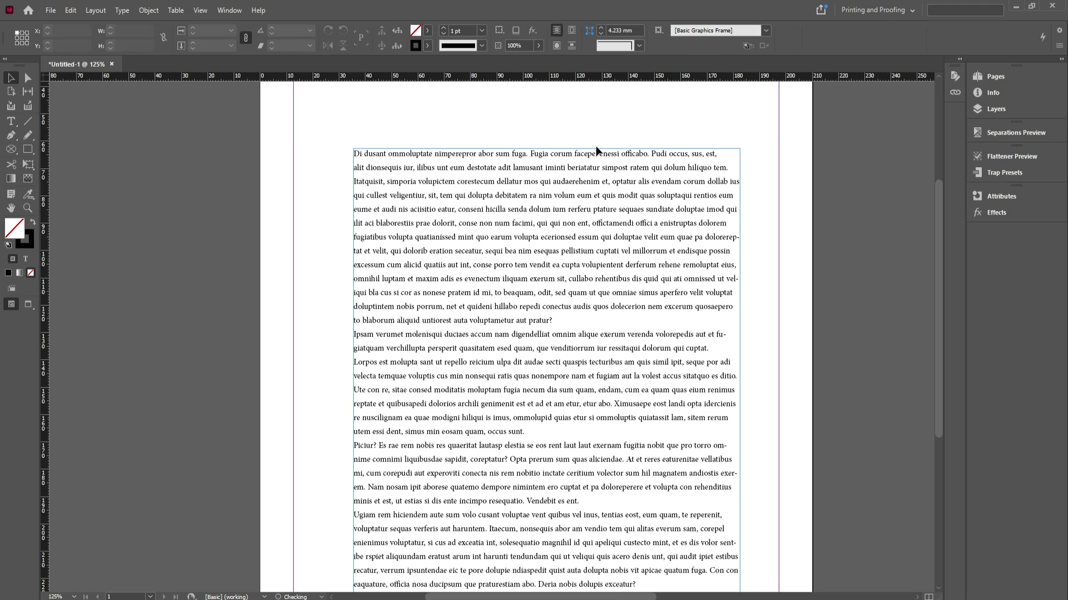
{"action": "left_click_drag", "start_coordinate": [549, 150], "coordinate": [528, 373]}
{"action": "left_click", "coordinate": [11, 149]}
{"action": "left_click_drag", "start_coordinate": [455, 149], "coordinate": [643, 346]}
{"action": "key", "text": "alt+Tab"}
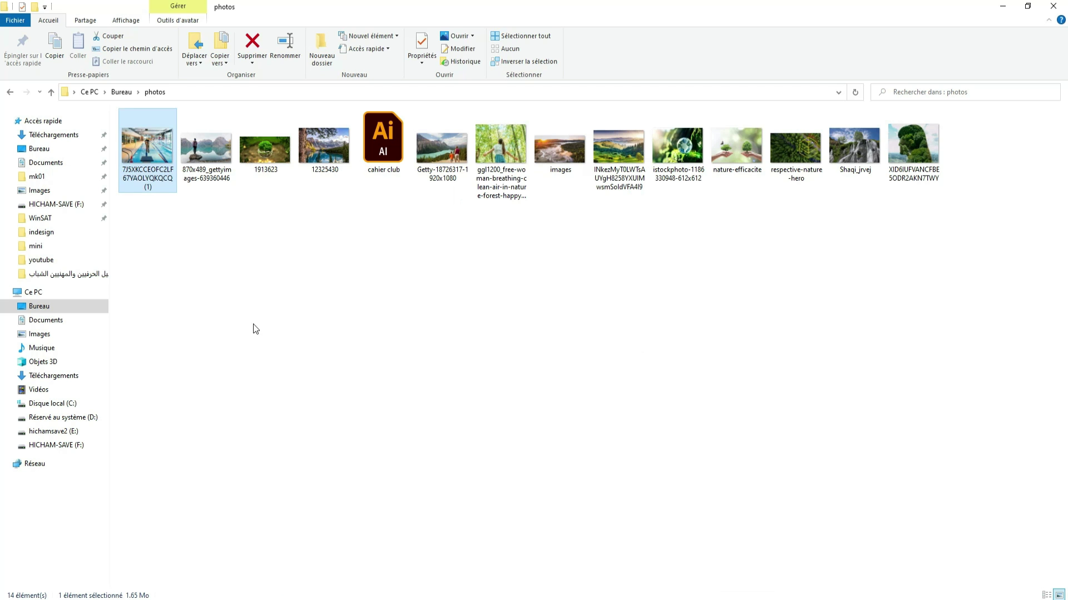
{"action": "left_click_drag", "start_coordinate": [442, 147], "coordinate": [602, 198]}
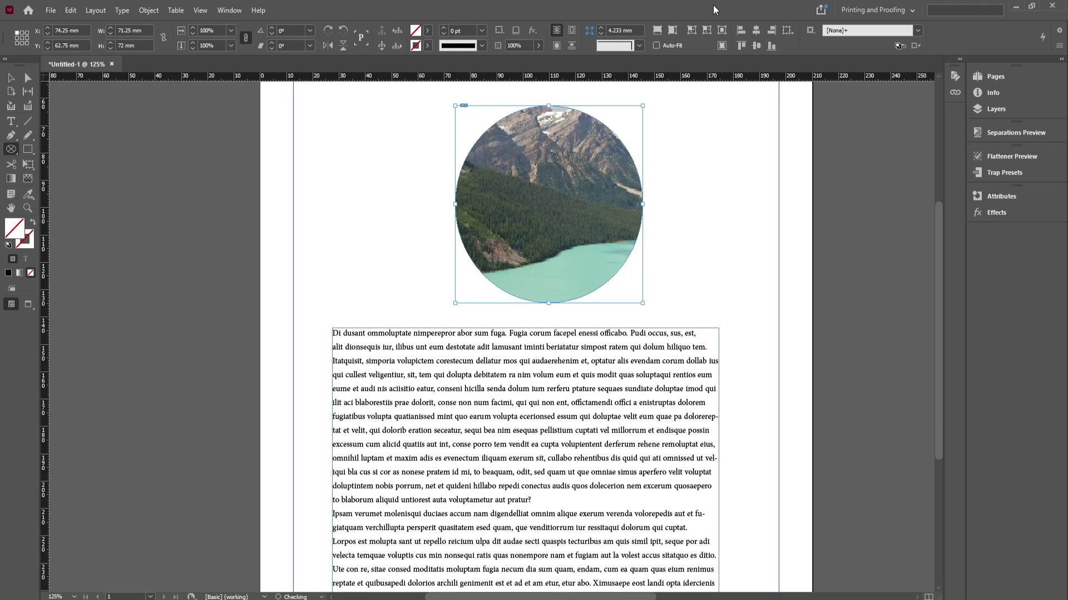
Step: Compare the proportional and Fit Content to Frame options on the mountain lake photo, ending with Fill Frame Proportionally
{"action": "left_click", "coordinate": [663, 29]}
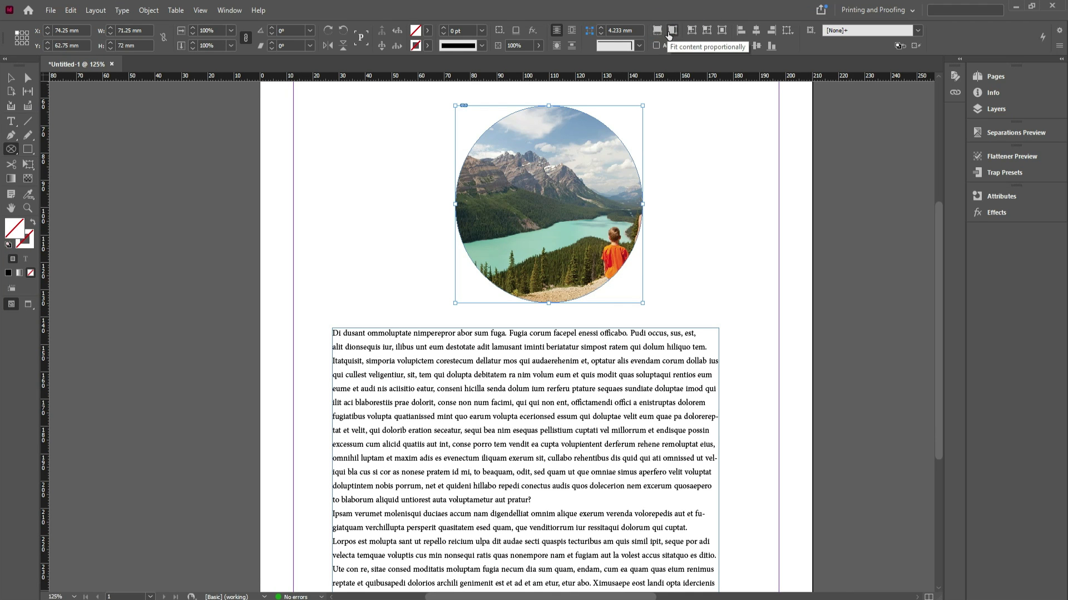
{"action": "left_click", "coordinate": [674, 31]}
{"action": "left_click", "coordinate": [691, 31]}
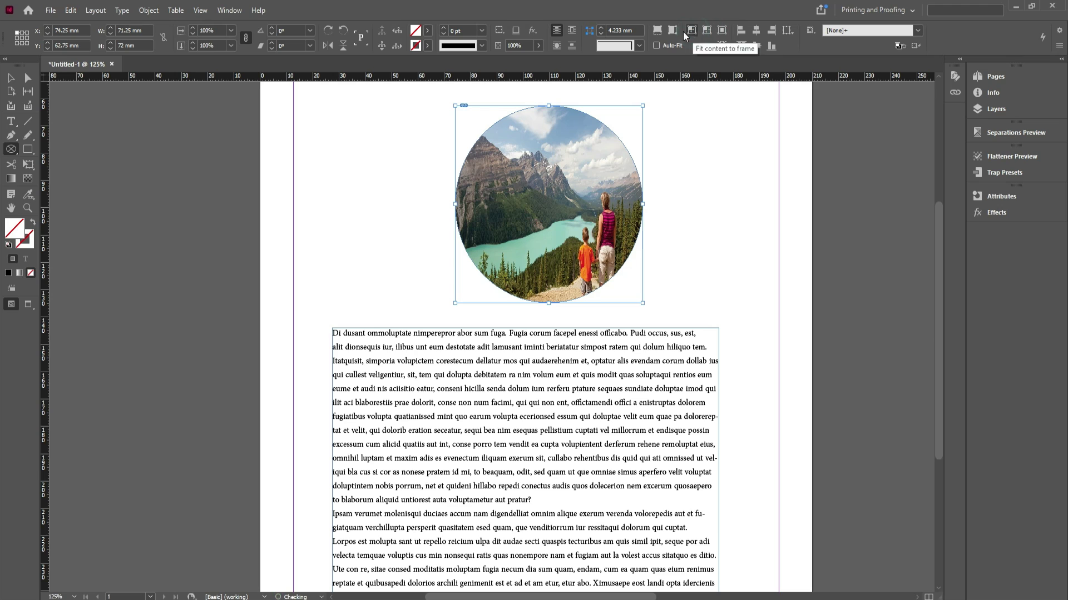
{"action": "left_click", "coordinate": [657, 30]}
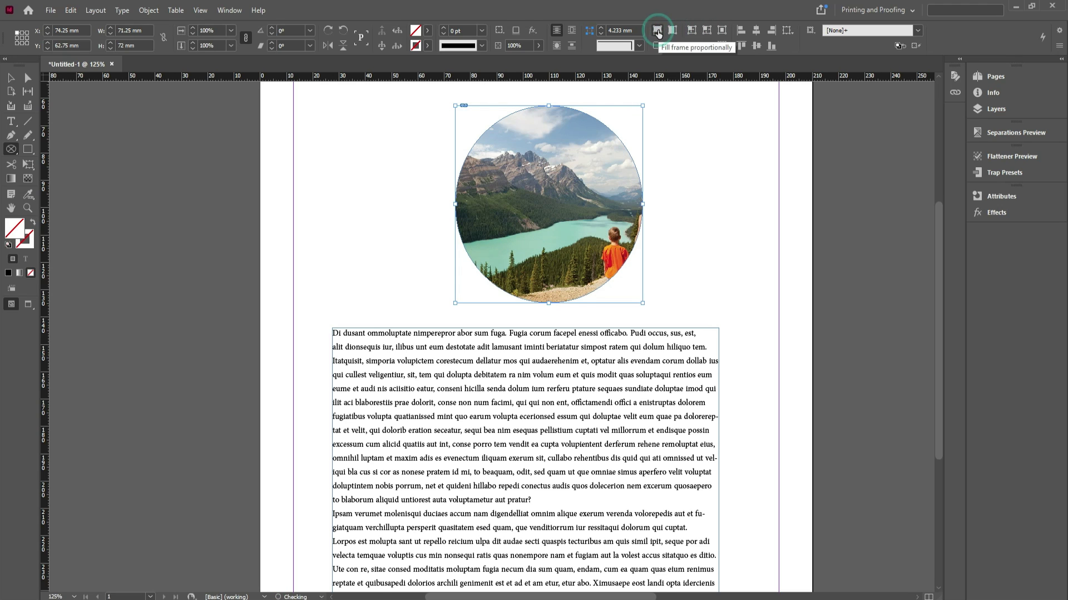
Step: Shift the lake photo left inside its ellipse to bring both people into view, and extend its upper edge to cover the frame
{"action": "left_click", "coordinate": [10, 77]}
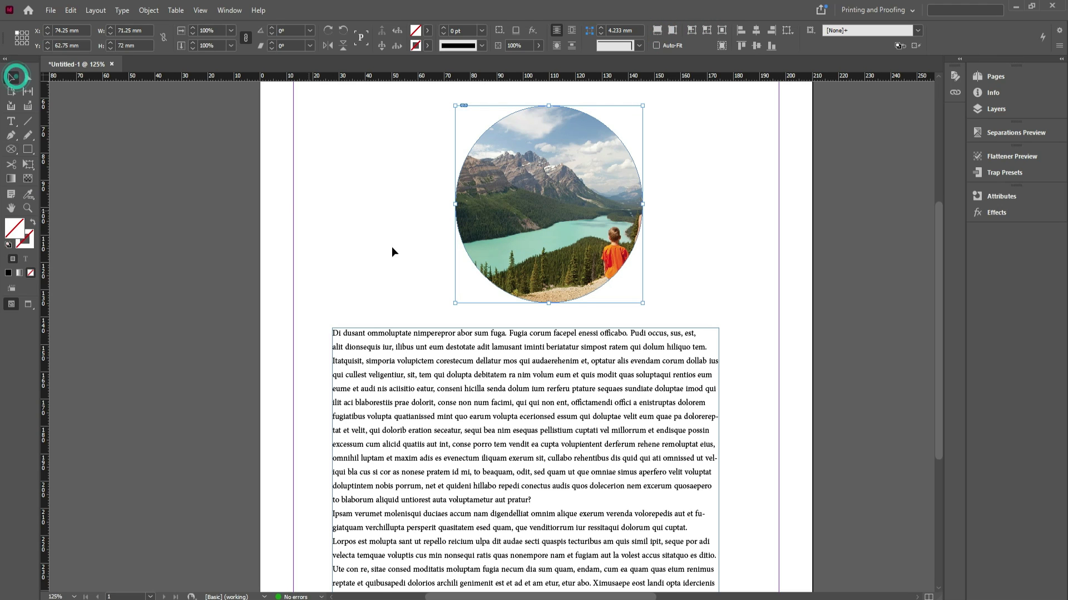
{"action": "left_click", "coordinate": [527, 243]}
{"action": "left_click_drag", "start_coordinate": [563, 243], "coordinate": [547, 239]}
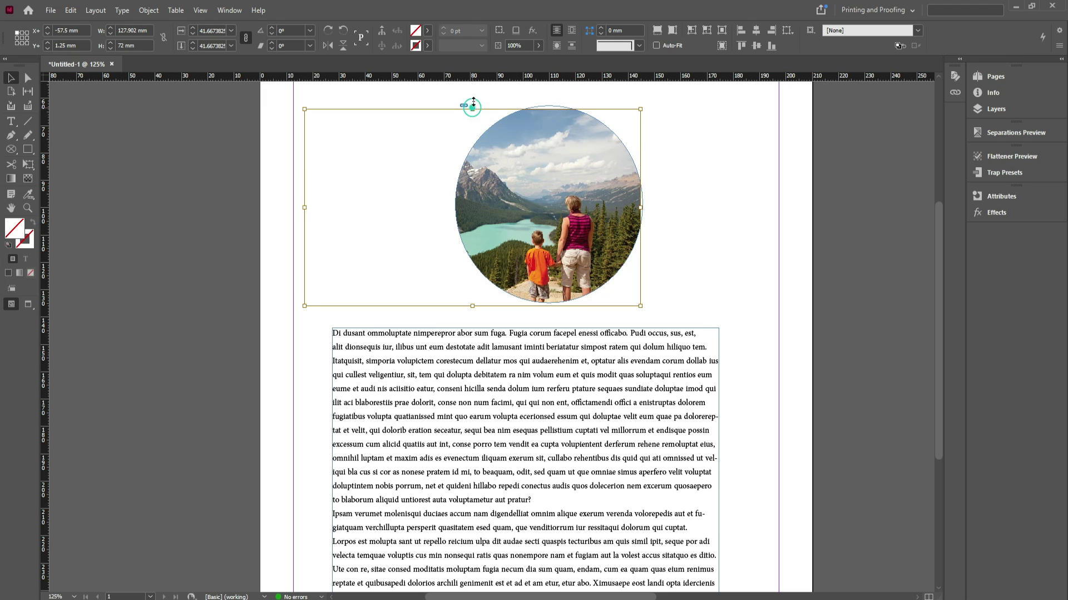
{"action": "left_click_drag", "start_coordinate": [472, 109], "coordinate": [472, 98]}
{"action": "left_click", "coordinate": [747, 195]}
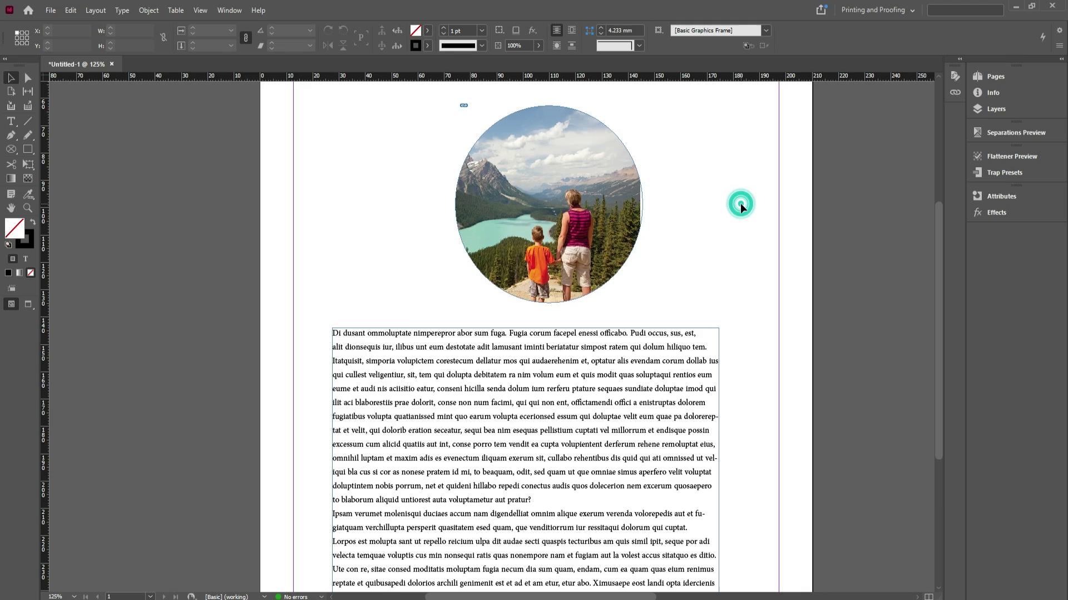
Step: Examine the lake photo and text layout on the page at 100% and 75%, in both preview and normal display
{"action": "key", "text": "ctrl+0"}
{"action": "key", "text": "ctrl+1"}
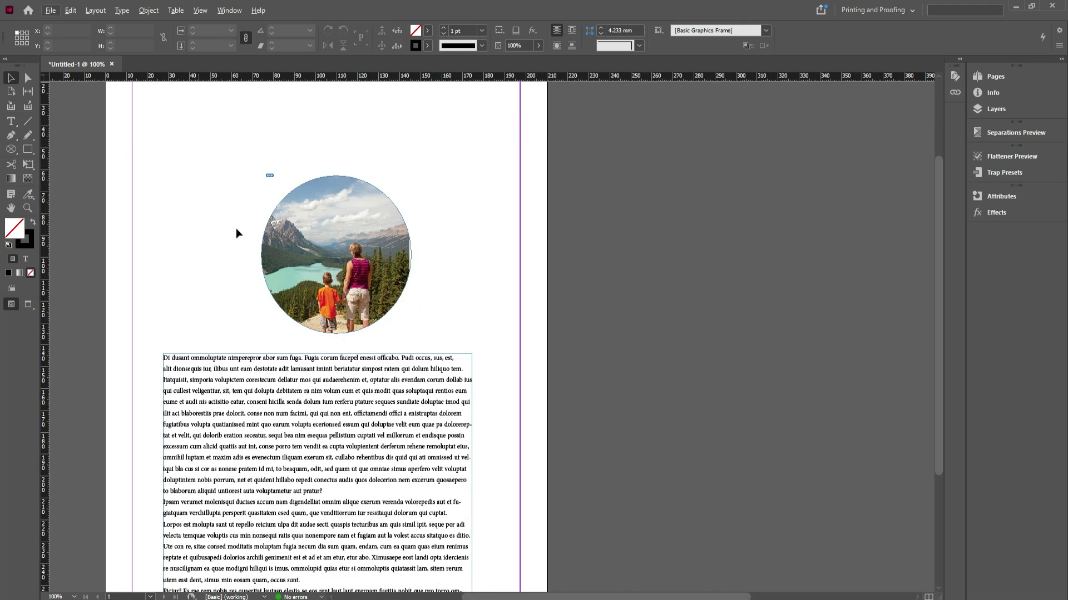
{"action": "scroll", "coordinate": [254, 261], "scroll_direction": "down", "scroll_amount": 5}
{"action": "key", "text": "alt+w"}
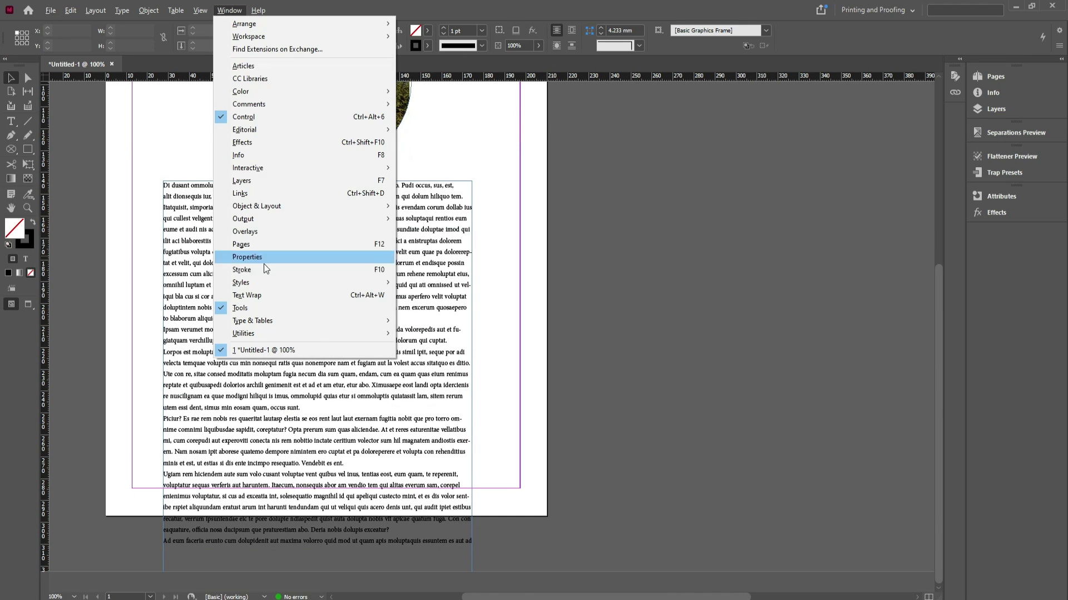
{"action": "left_click", "coordinate": [496, 167]}
{"action": "key", "text": "w"}
{"action": "scroll", "coordinate": [458, 161], "scroll_direction": "up", "scroll_amount": 6}
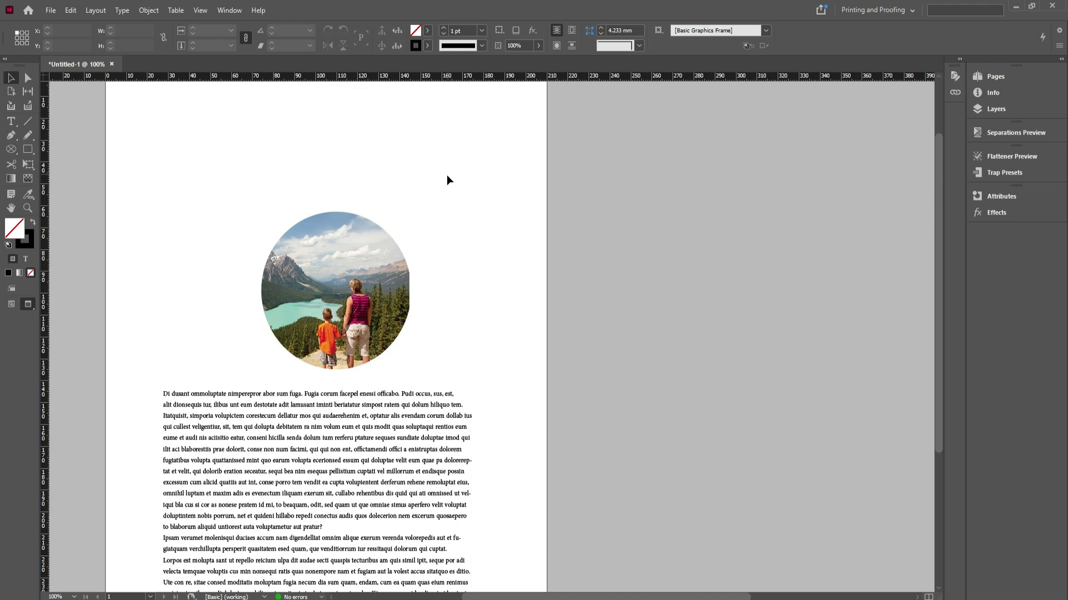
{"action": "scroll", "coordinate": [445, 180], "scroll_direction": "down", "scroll_amount": 5}
{"action": "key", "text": "w"}
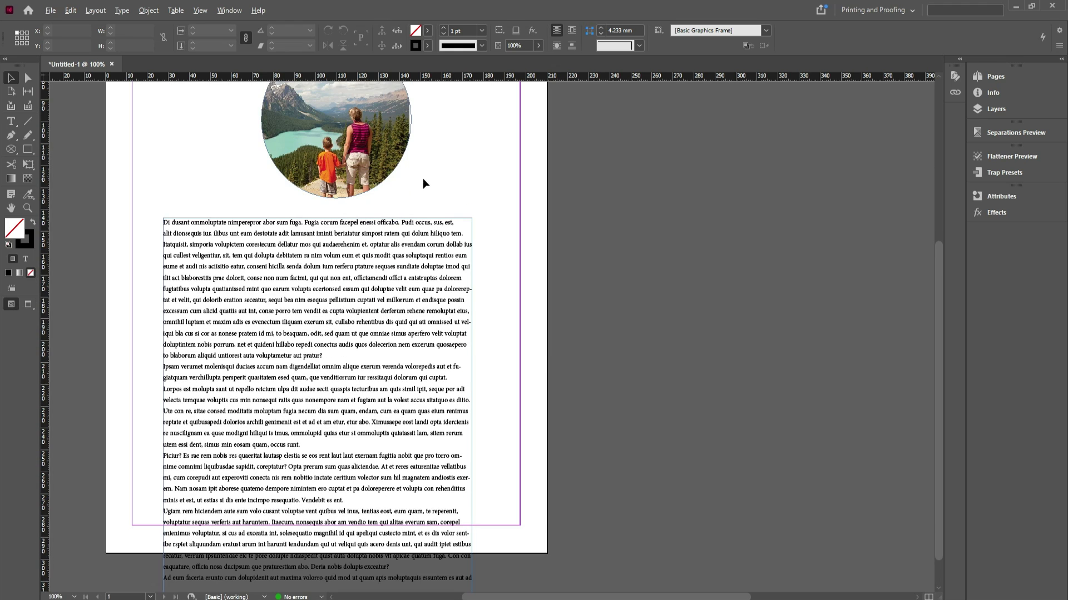
{"action": "key", "text": "ctrl+minus"}
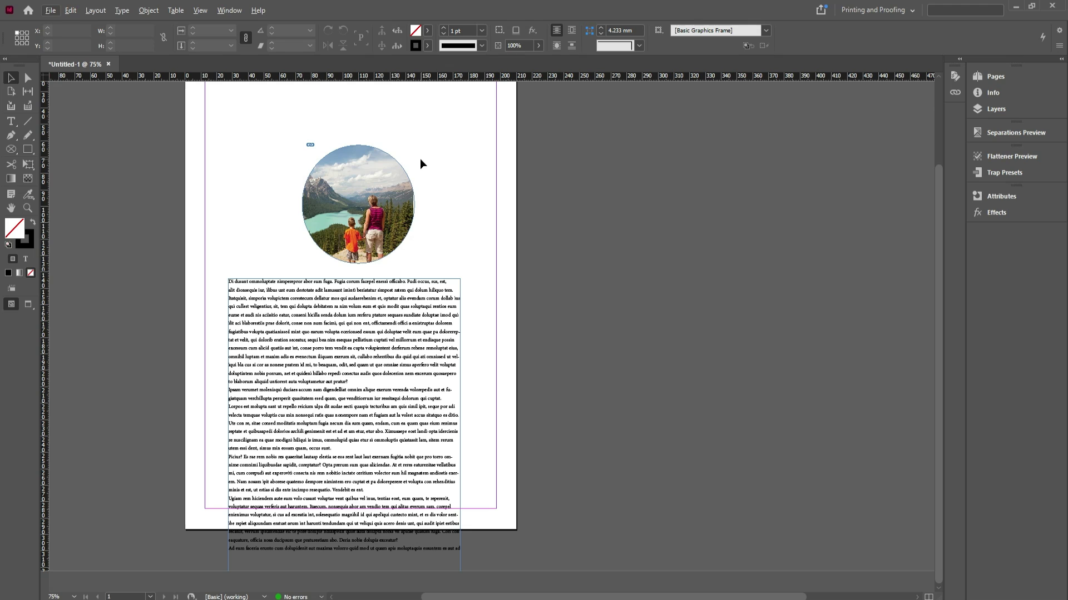
Step: Try shifting the lake photo upward inside its elliptical frame
{"action": "left_click_drag", "start_coordinate": [405, 178], "coordinate": [405, 136]}
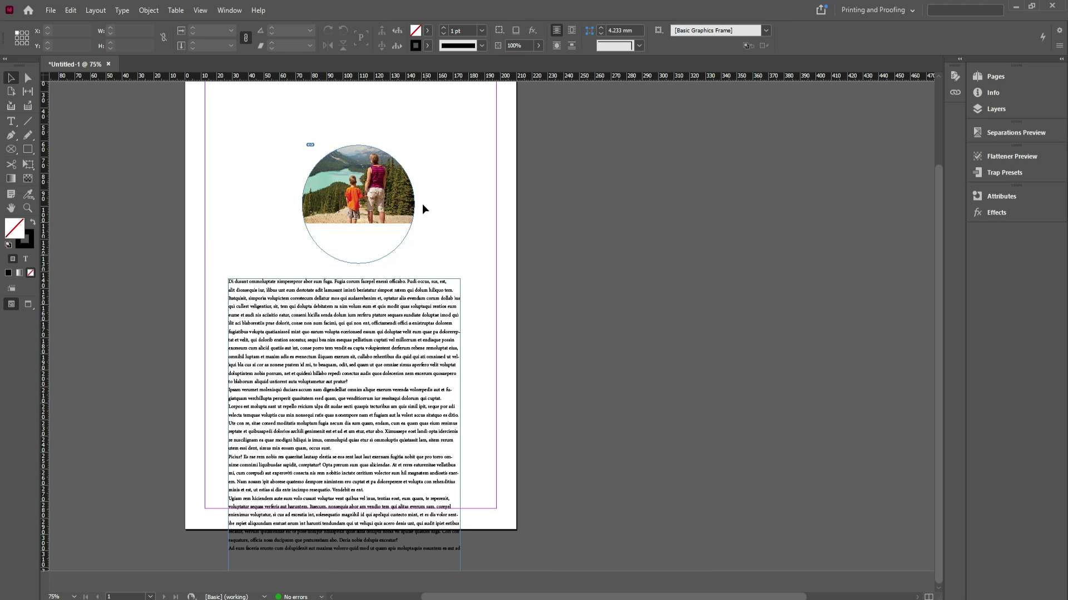
{"action": "left_click_drag", "start_coordinate": [362, 220], "coordinate": [359, 161]}
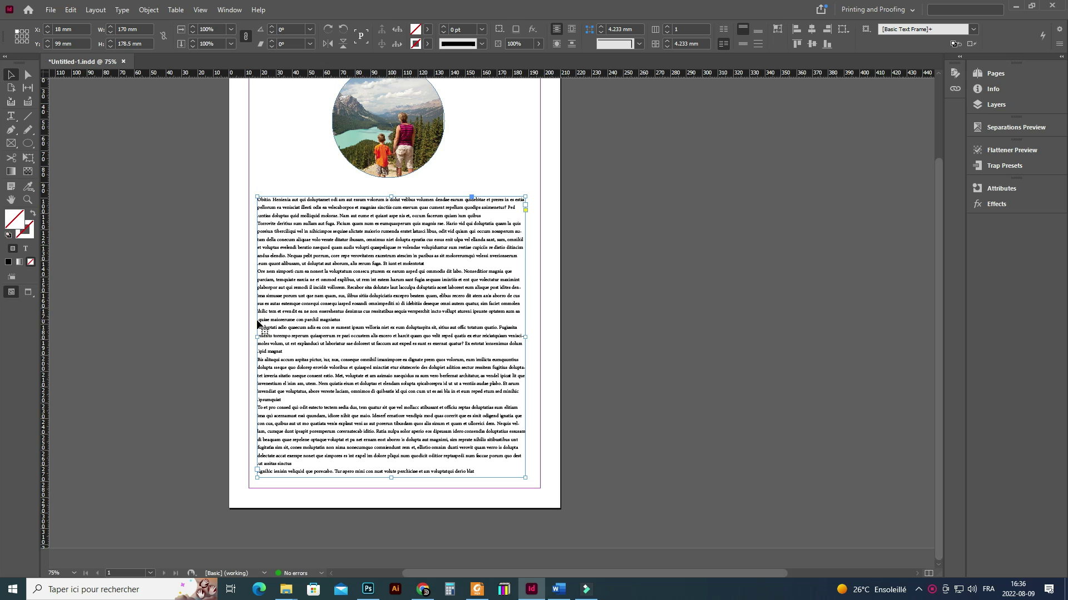
Step: View the Text Frame Options of the text frame below the photo and close them without changes
{"action": "scroll", "coordinate": [332, 290], "scroll_direction": "up", "scroll_amount": 1}
{"action": "right_click", "coordinate": [319, 238]}
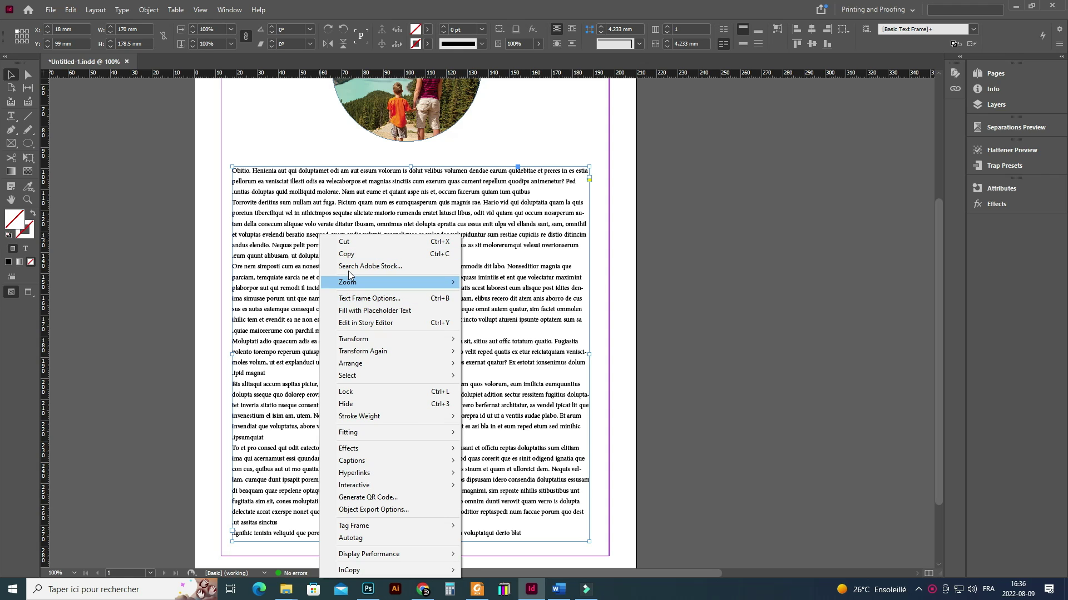
{"action": "right_click", "coordinate": [309, 205]}
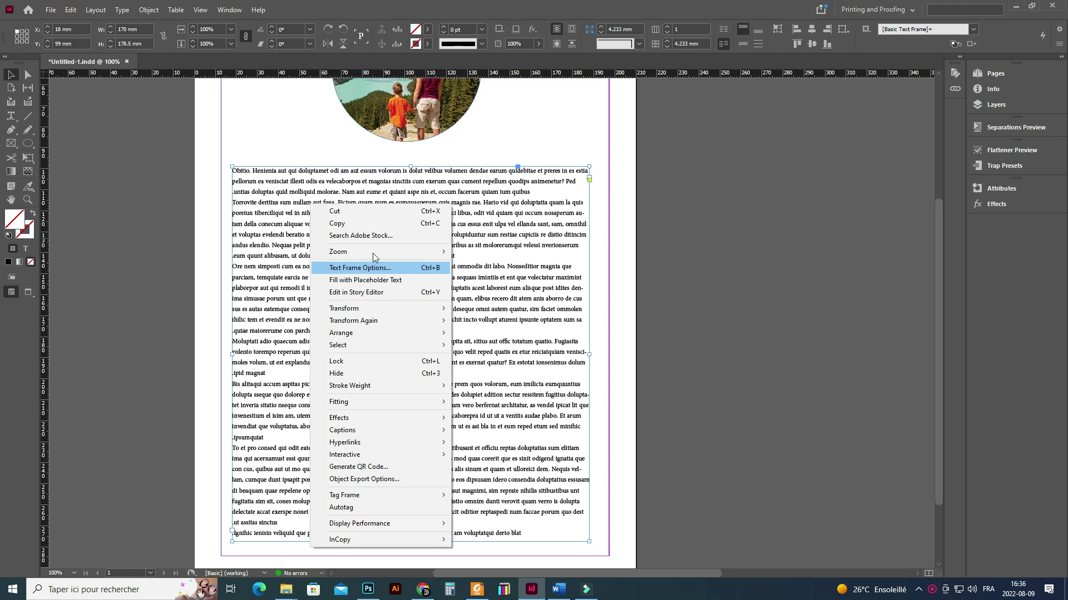
{"action": "right_click", "coordinate": [481, 238]}
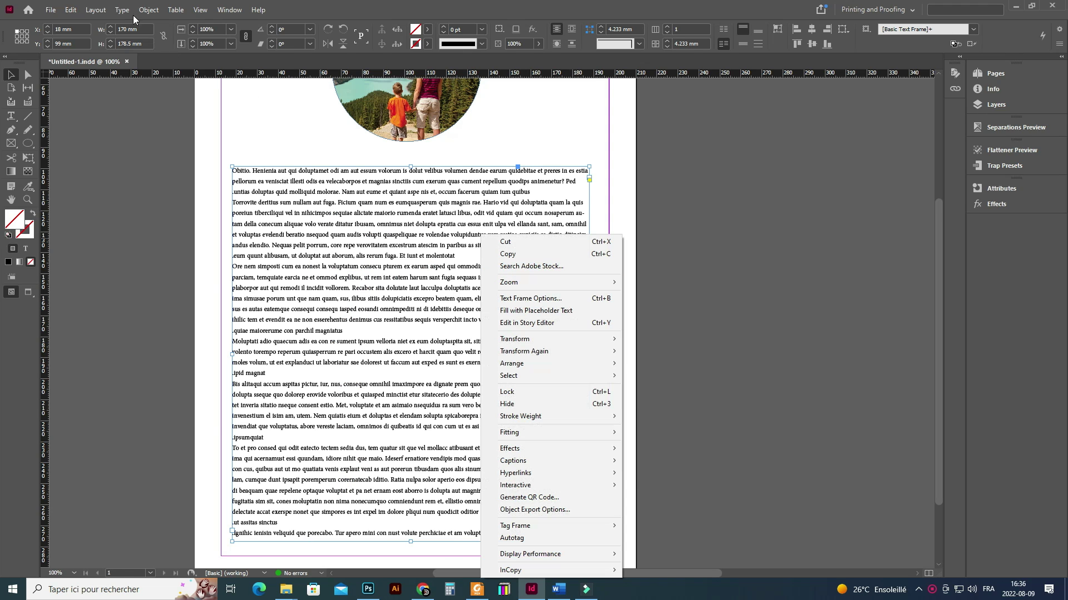
{"action": "left_click", "coordinate": [145, 11]}
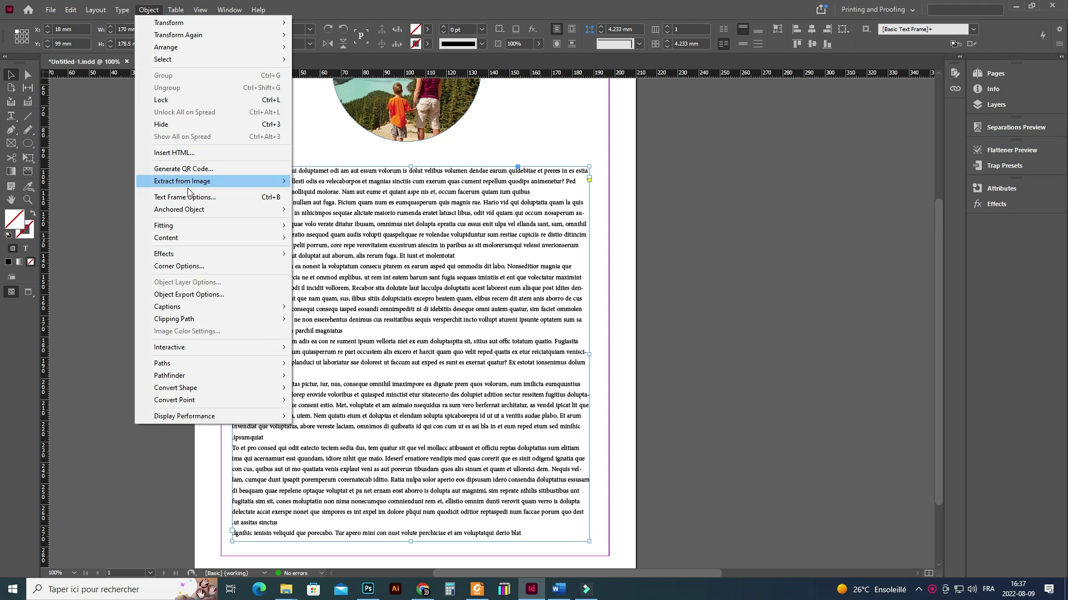
{"action": "left_click", "coordinate": [398, 240]}
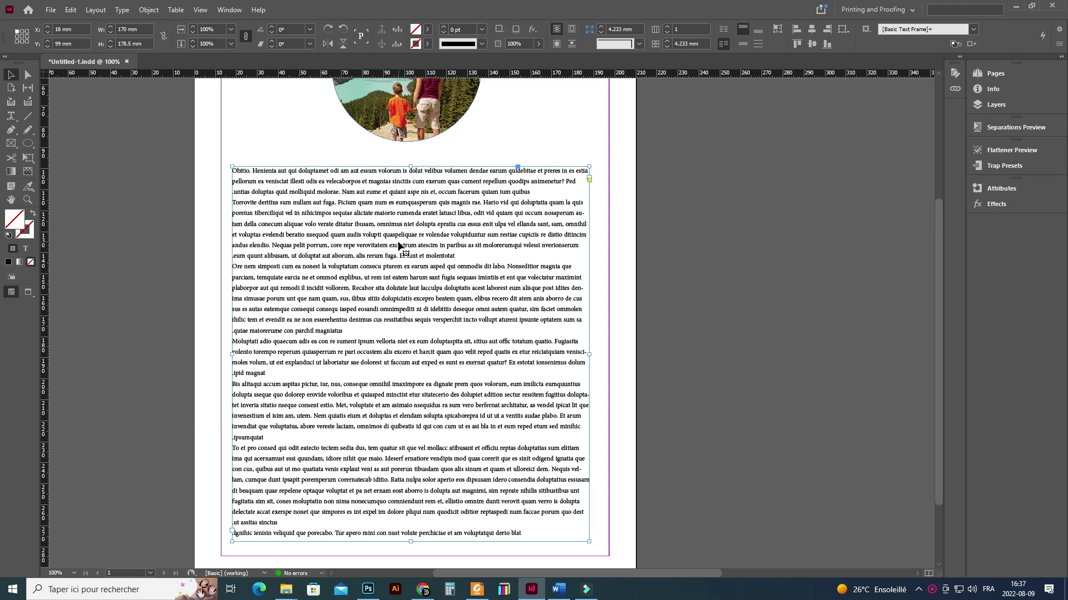
{"action": "key", "text": "ctrl+b"}
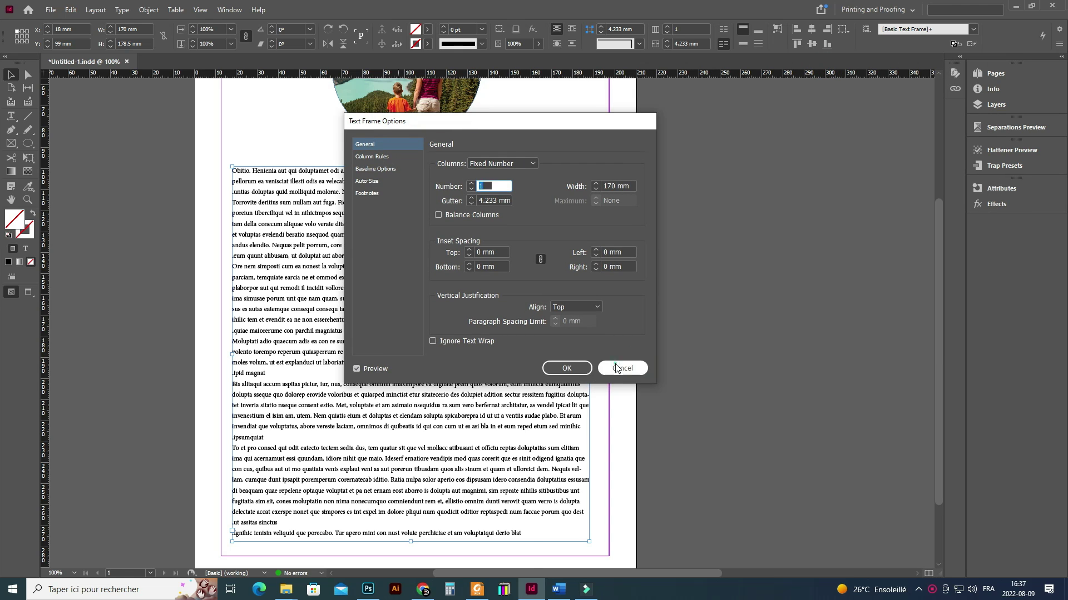
{"action": "left_click", "coordinate": [622, 368]}
Step: Preview the text frame divided into three and then four columns in Text Frame Options
{"action": "right_click", "coordinate": [392, 237]}
{"action": "left_click", "coordinate": [458, 298]}
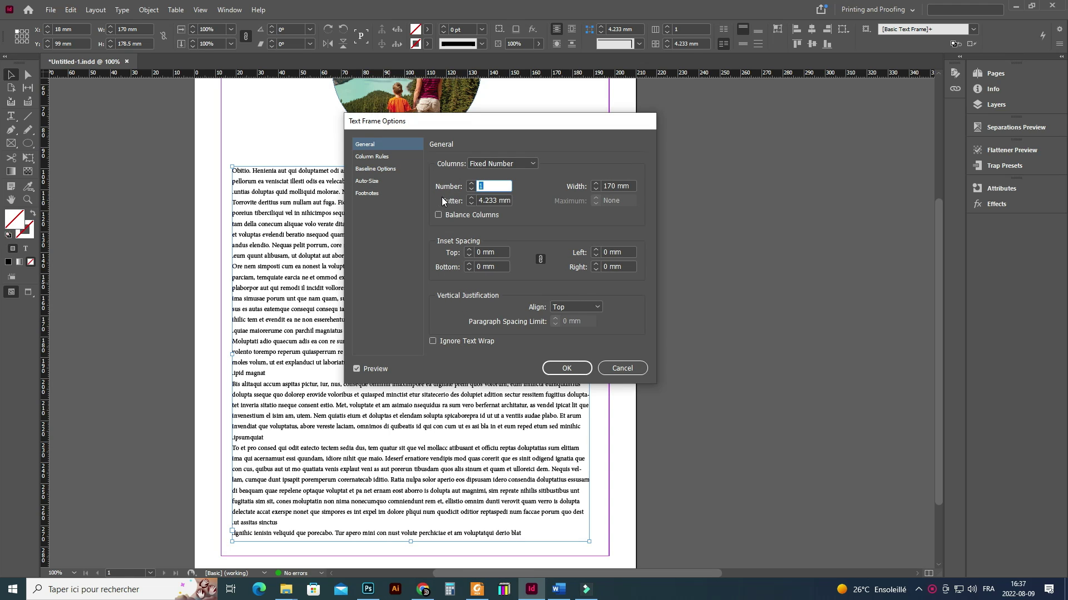
{"action": "left_click", "coordinate": [471, 185]}
{"action": "left_click_drag", "start_coordinate": [490, 121], "coordinate": [754, 130]}
{"action": "left_click", "coordinate": [737, 194]}
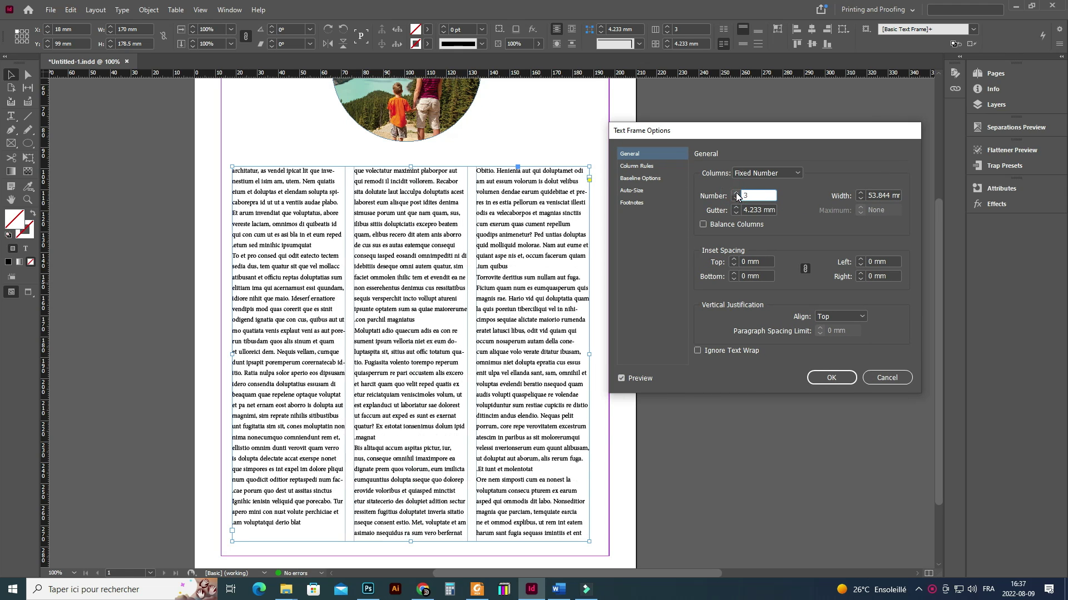
{"action": "left_click", "coordinate": [735, 193]}
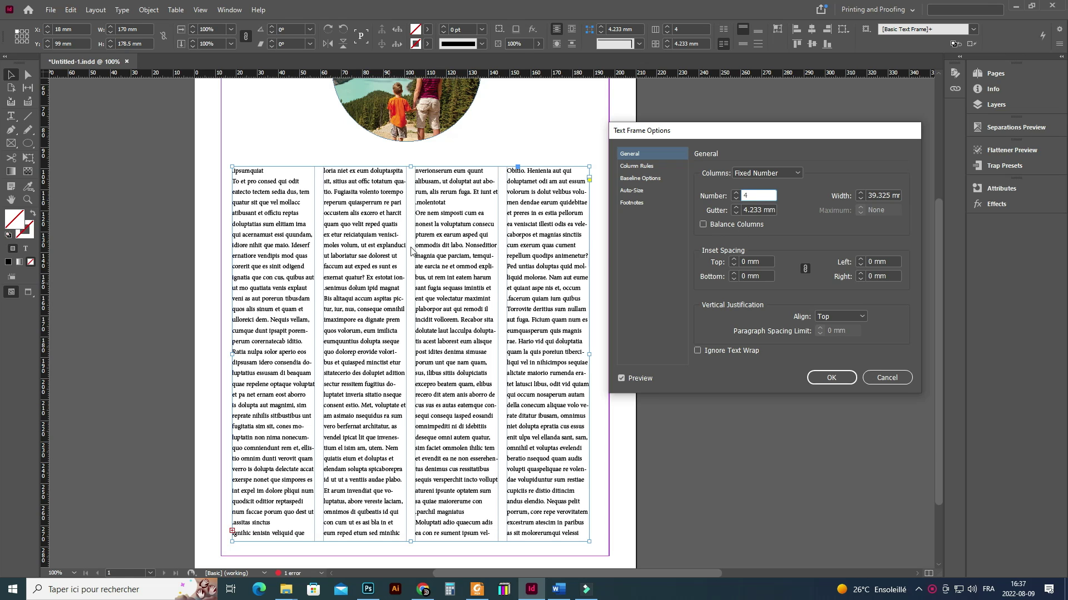
Step: Try a 7 mm column gutter and set the number of columns to 3
{"action": "left_click", "coordinate": [737, 208]}
{"action": "left_click", "coordinate": [737, 208]}
{"action": "left_click", "coordinate": [737, 208]}
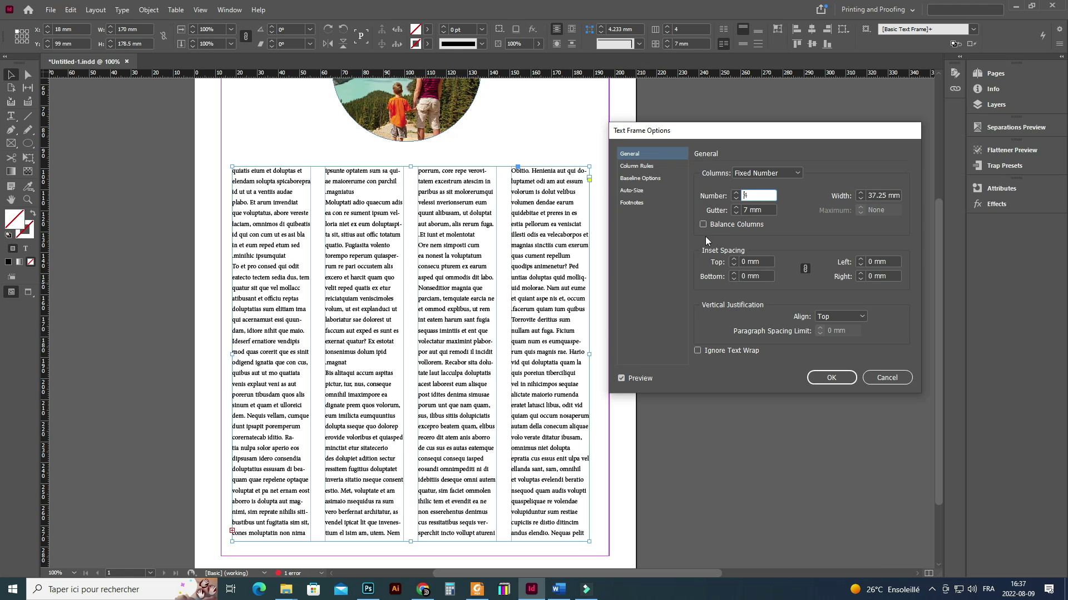
{"action": "left_click", "coordinate": [736, 192]}
{"action": "left_click", "coordinate": [737, 200]}
{"action": "left_click", "coordinate": [737, 200]}
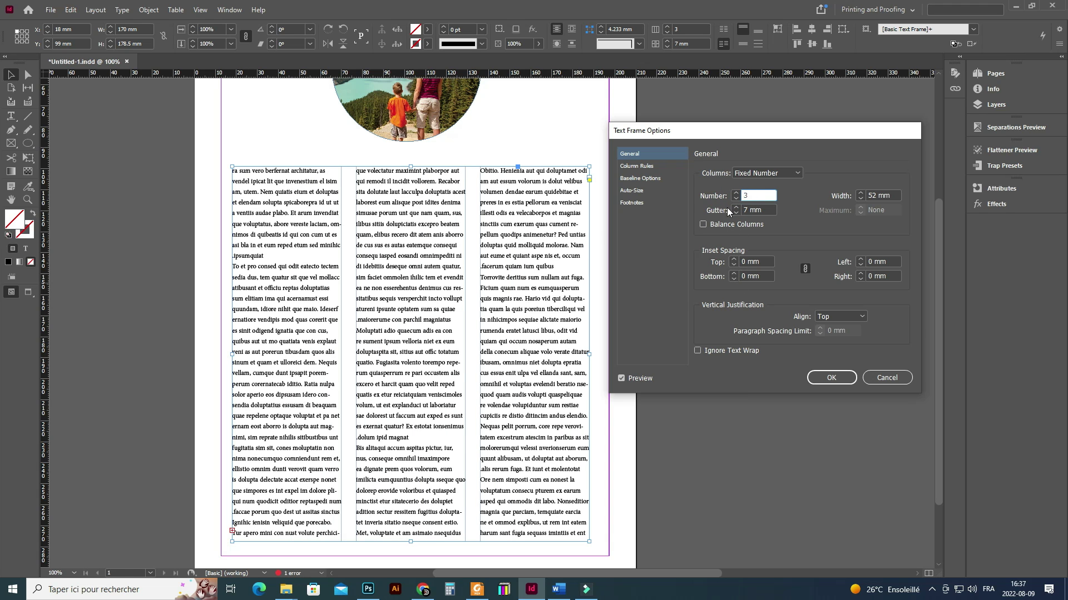
Step: Try a 2 mm gutter between the three columns and cancel the text frame options
{"action": "left_click", "coordinate": [737, 216]}
{"action": "left_click", "coordinate": [736, 216]}
{"action": "left_click", "coordinate": [737, 216]}
{"action": "left_click", "coordinate": [737, 216]}
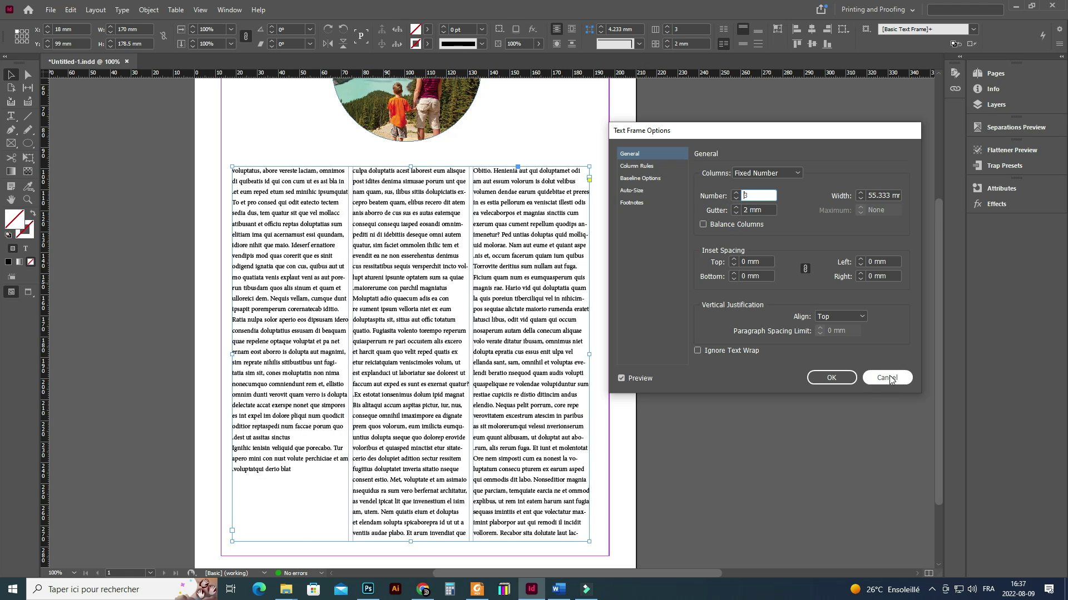
{"action": "left_click", "coordinate": [887, 377]}
Step: Delete the text frame and place the picture 1913623 from the desktop's photos folder below the elliptical photo
{"action": "key", "text": "Delete"}
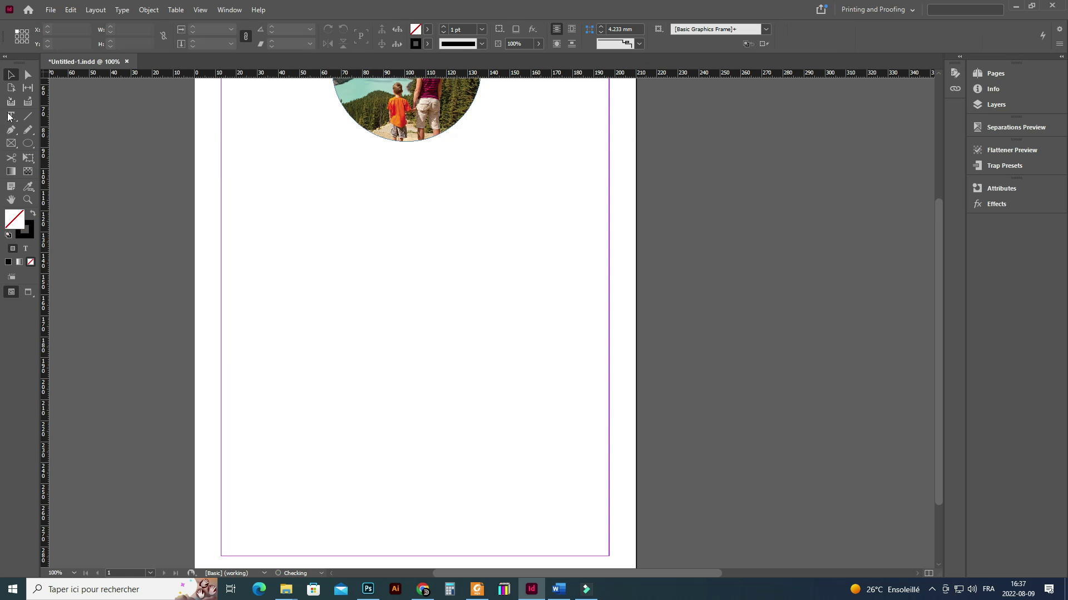
{"action": "left_click", "coordinate": [286, 589]}
{"action": "left_click", "coordinate": [241, 538]}
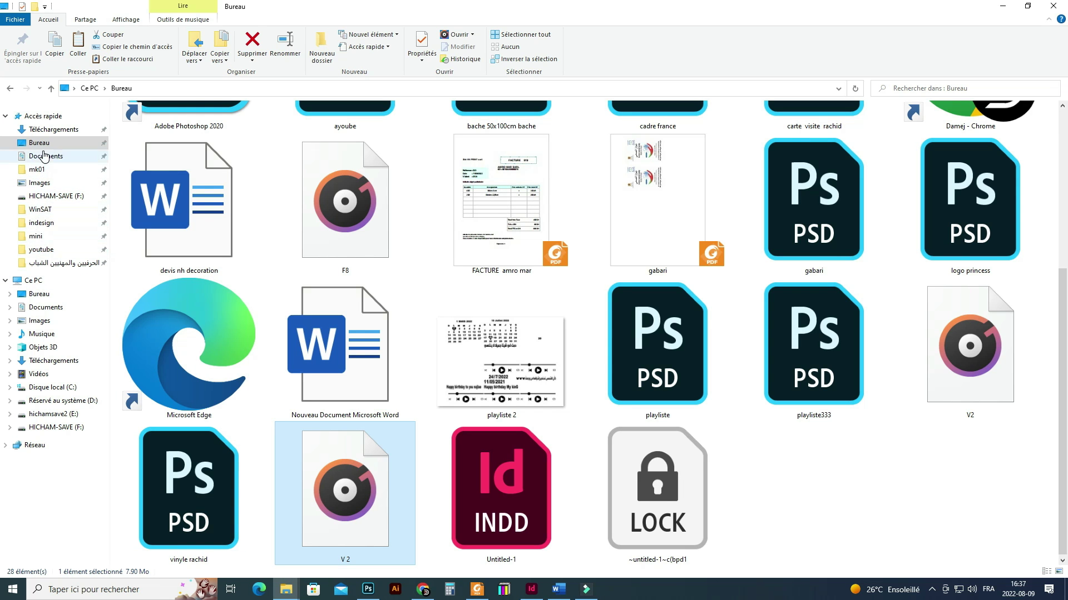
{"action": "scroll", "coordinate": [510, 235], "scroll_direction": "up", "scroll_amount": 4}
{"action": "double_click", "coordinate": [664, 186]}
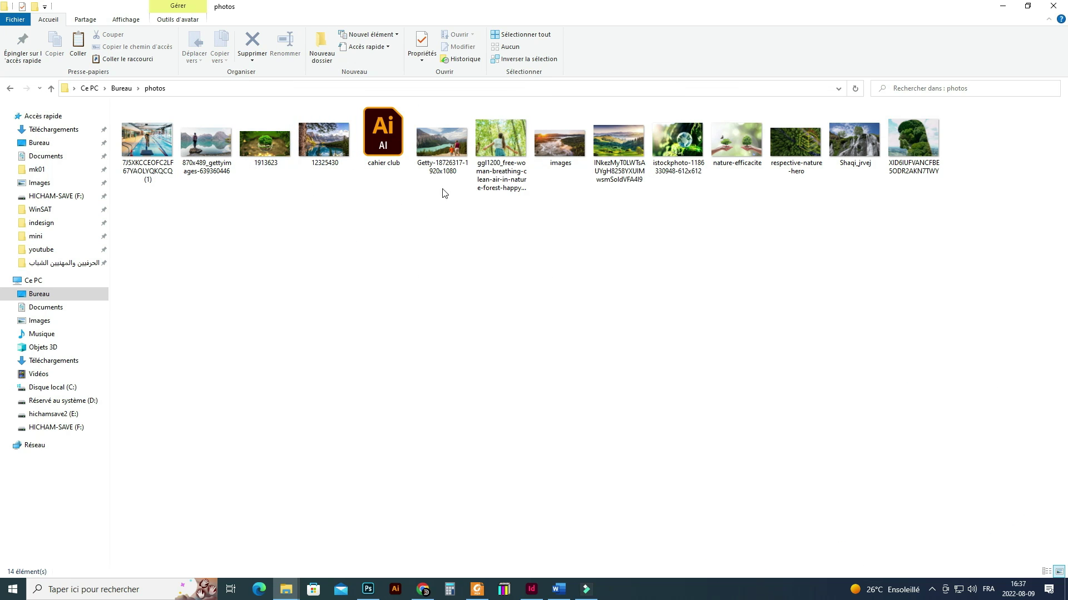
{"action": "left_click_drag", "start_coordinate": [295, 149], "coordinate": [251, 182]}
{"action": "left_click_drag", "start_coordinate": [428, 266], "coordinate": [510, 303]}
{"action": "left_click_drag", "start_coordinate": [412, 305], "coordinate": [362, 291]}
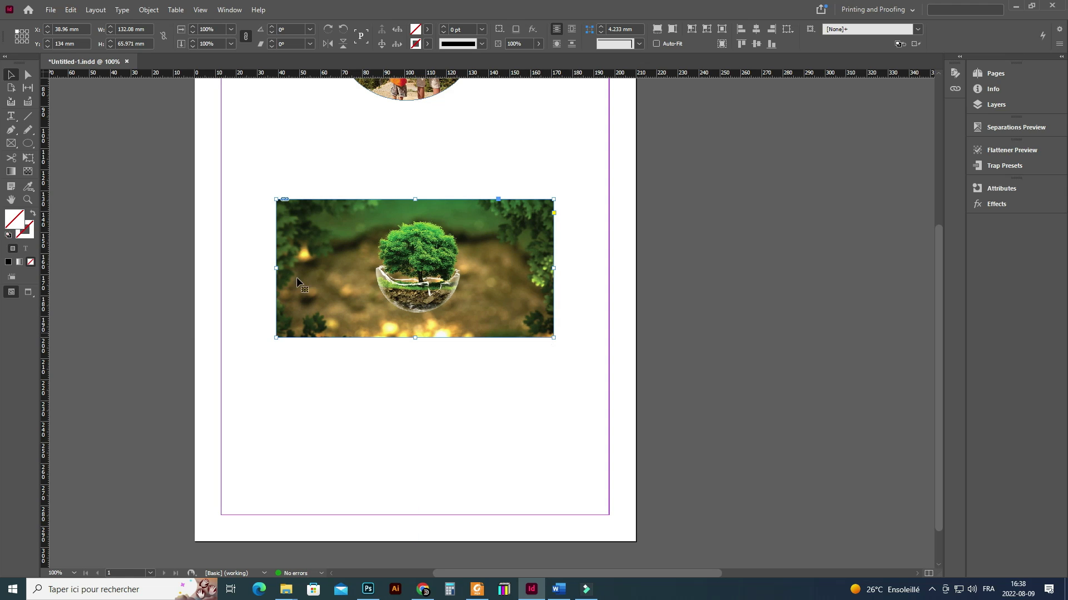
Step: Enlarge the tree picture's frame to about 160 × 91 mm, centred across the page, and fill it proportionally
{"action": "left_click_drag", "start_coordinate": [277, 338], "coordinate": [220, 389]}
{"action": "left_click_drag", "start_coordinate": [362, 321], "coordinate": [427, 321]}
{"action": "left_click", "coordinate": [656, 29]}
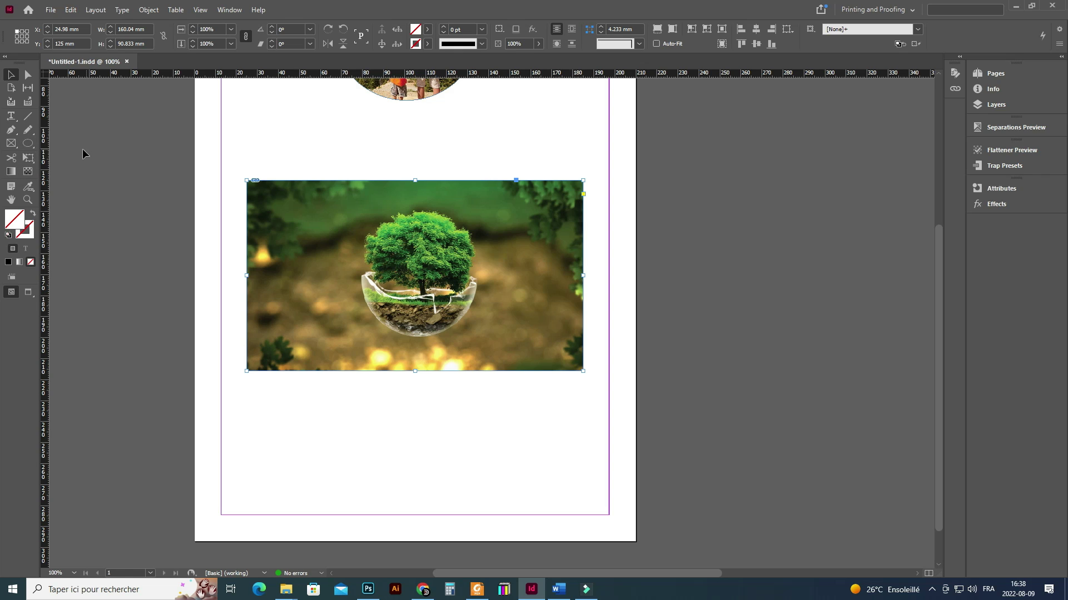
Step: Draw a text frame about 155 × 60 mm over the tree picture and fill it with English: USA placeholder text
{"action": "left_click", "coordinate": [11, 115]}
{"action": "left_click_drag", "start_coordinate": [252, 236], "coordinate": [577, 361]}
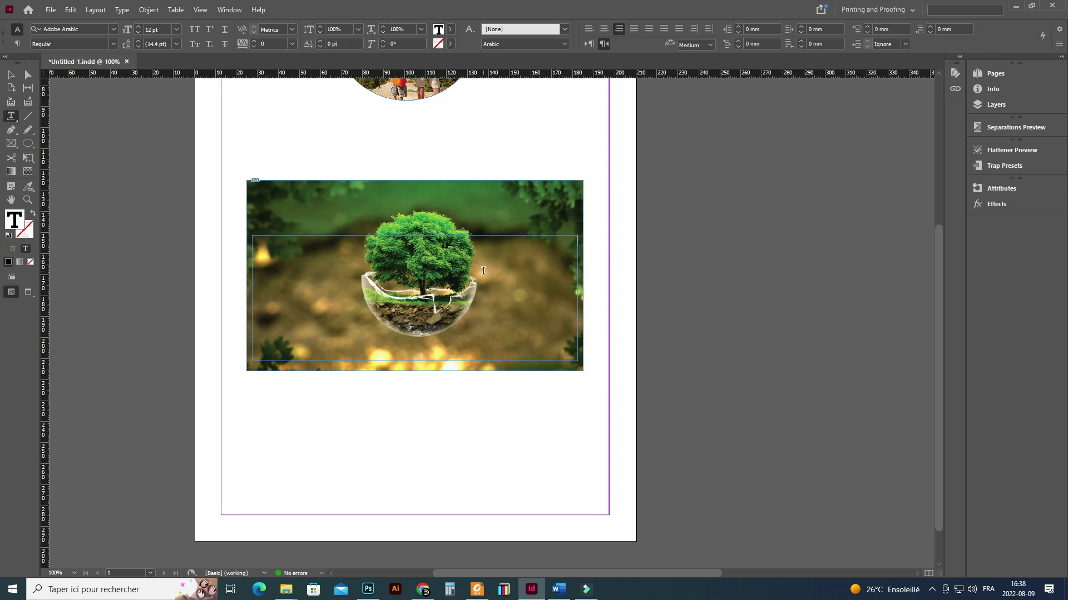
{"action": "left_click", "coordinate": [500, 44]}
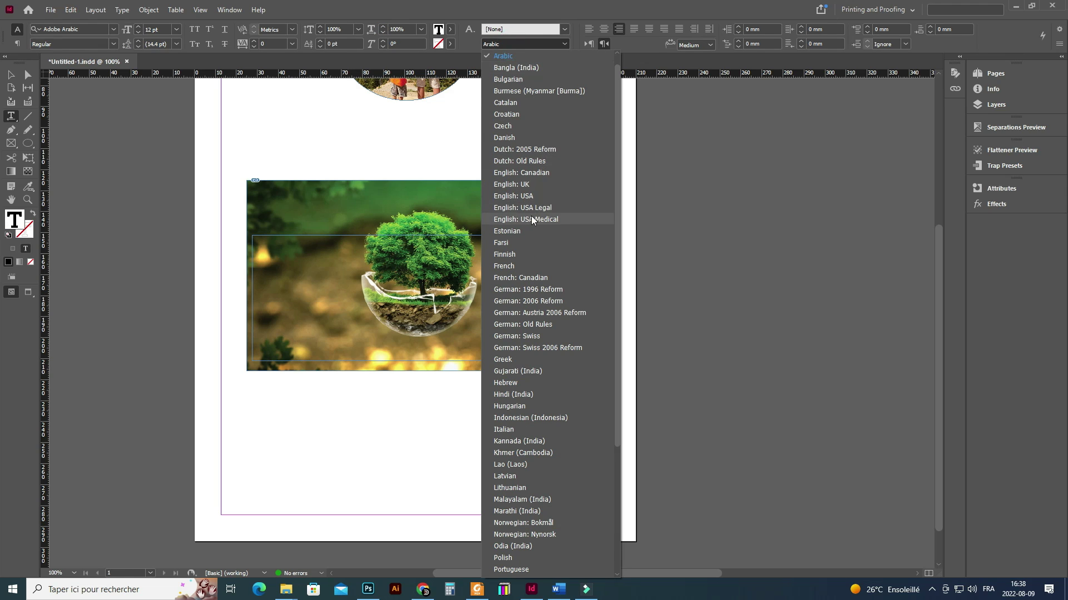
{"action": "left_click", "coordinate": [525, 196]}
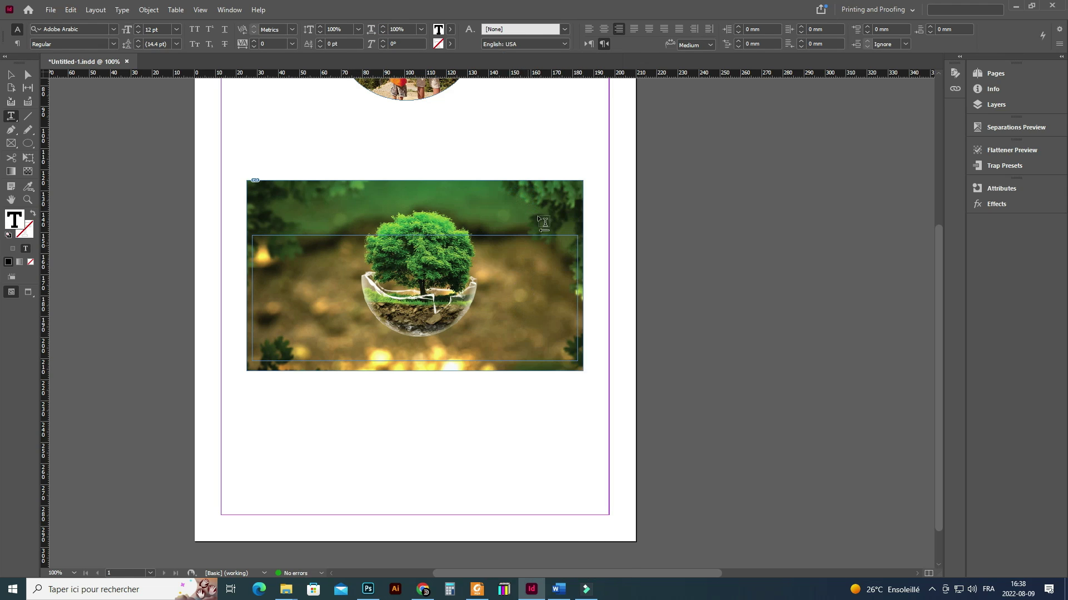
{"action": "right_click", "coordinate": [490, 249]}
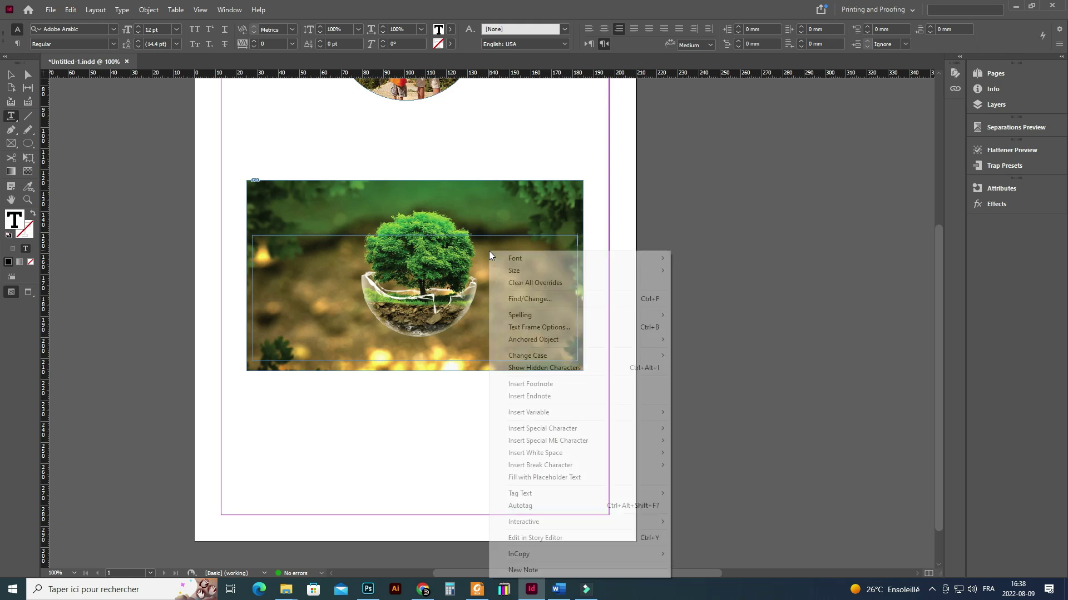
{"action": "left_click", "coordinate": [554, 479]}
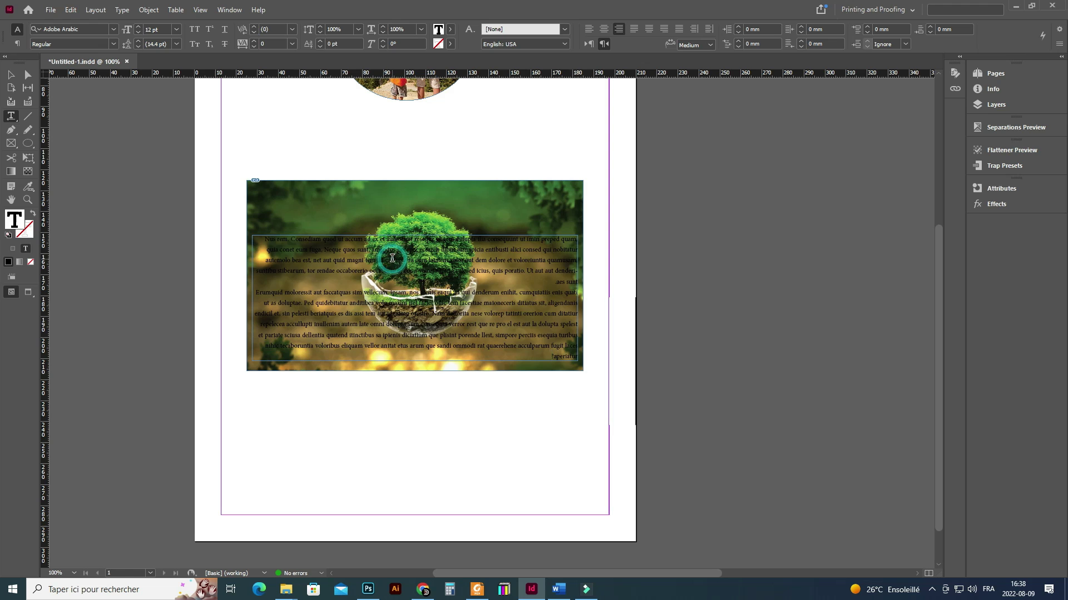
Step: Color all the placeholder text over the picture white (ffffff)
{"action": "key", "text": "ctrl+a"}
{"action": "double_click", "coordinate": [17, 223]}
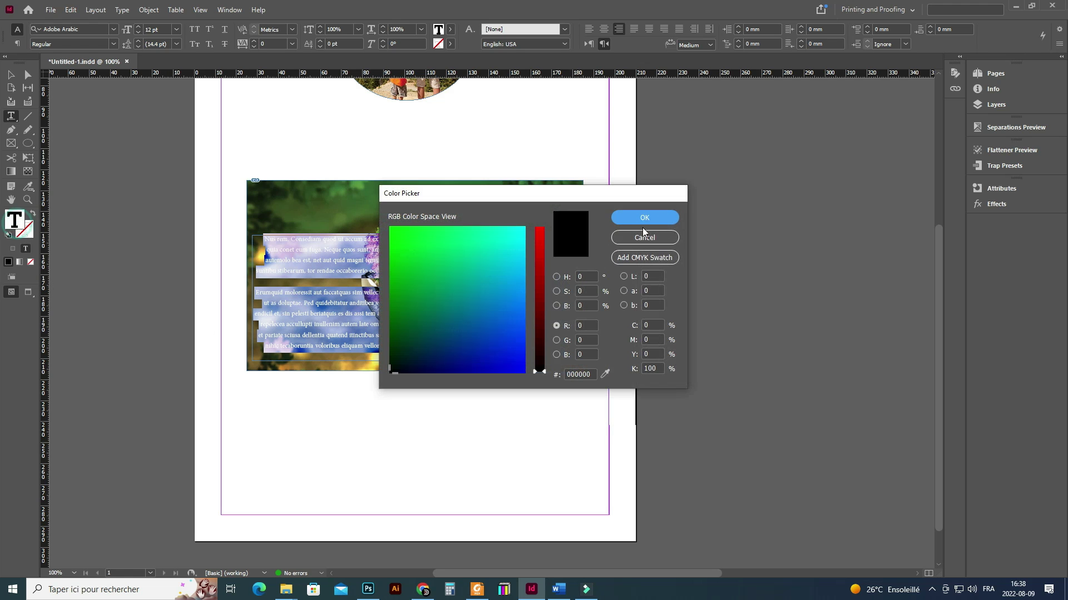
{"action": "left_click", "coordinate": [556, 276]}
{"action": "left_click", "coordinate": [405, 248]}
{"action": "left_click_drag", "start_coordinate": [417, 256], "coordinate": [364, 215]}
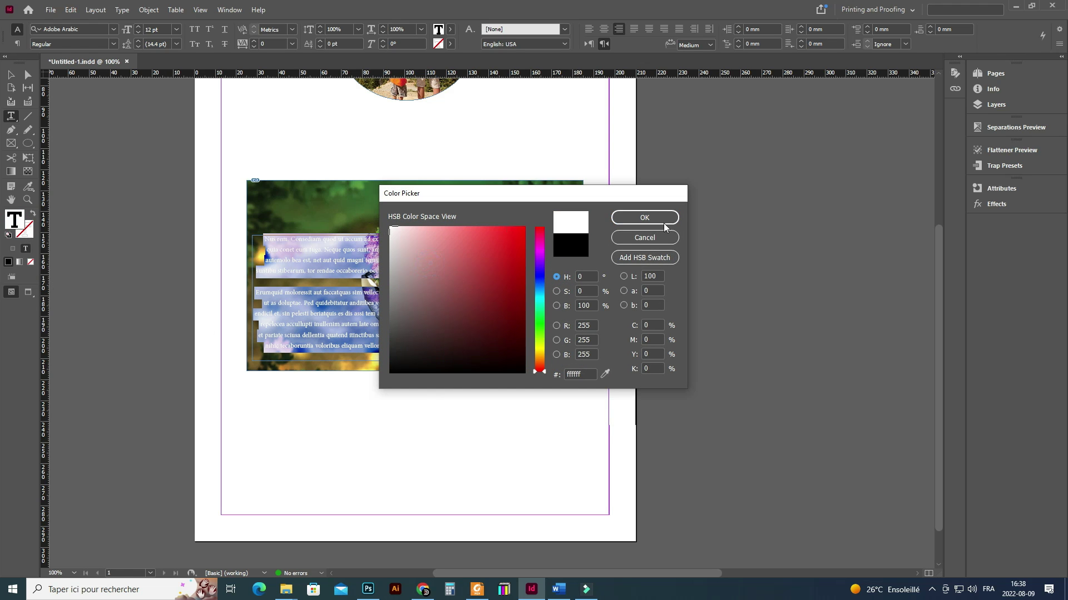
{"action": "left_click", "coordinate": [645, 217]}
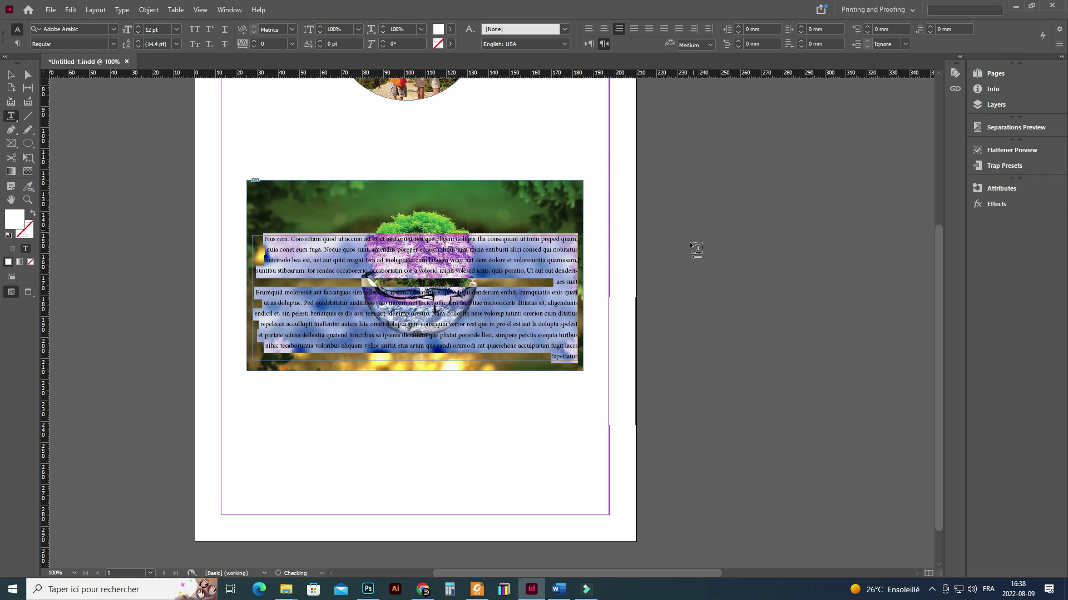
Step: Mute the computer's speakers
{"action": "left_click", "coordinate": [972, 589]}
{"action": "left_click", "coordinate": [889, 567]}
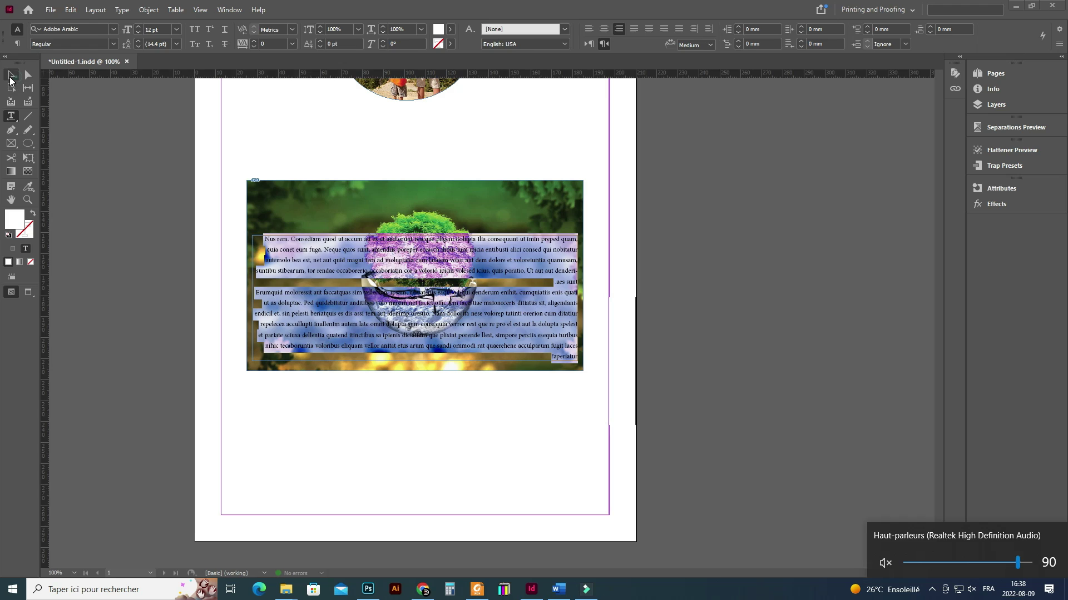
Step: Move the white text frame off the tree picture to just below it, at about Y 224 mm
{"action": "left_click", "coordinate": [388, 264]}
{"action": "key", "text": "Escape"}
{"action": "scroll", "coordinate": [389, 263], "scroll_direction": "up", "scroll_amount": 1}
{"action": "left_click_drag", "start_coordinate": [417, 253], "coordinate": [419, 445]}
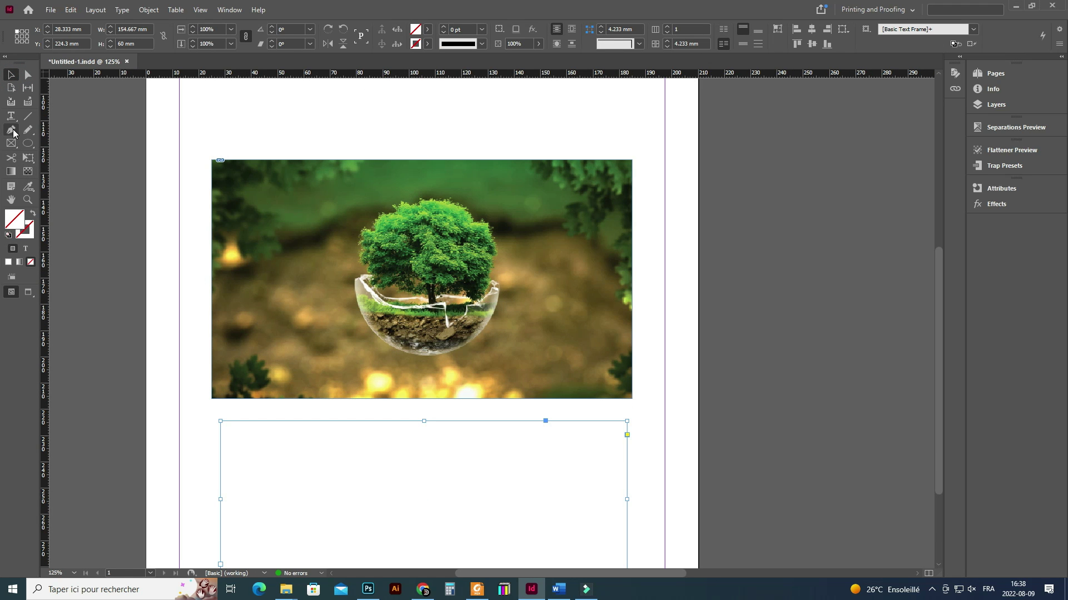
Step: Draw a rectangle about 156 × 45 mm over the lower part of the tree picture and swap its stroke and fill to make it solid black
{"action": "left_click_drag", "start_coordinate": [28, 143], "coordinate": [54, 158]}
{"action": "left_click", "coordinate": [54, 158]}
{"action": "left_click_drag", "start_coordinate": [216, 269], "coordinate": [621, 387]}
{"action": "left_click", "coordinate": [32, 214]}
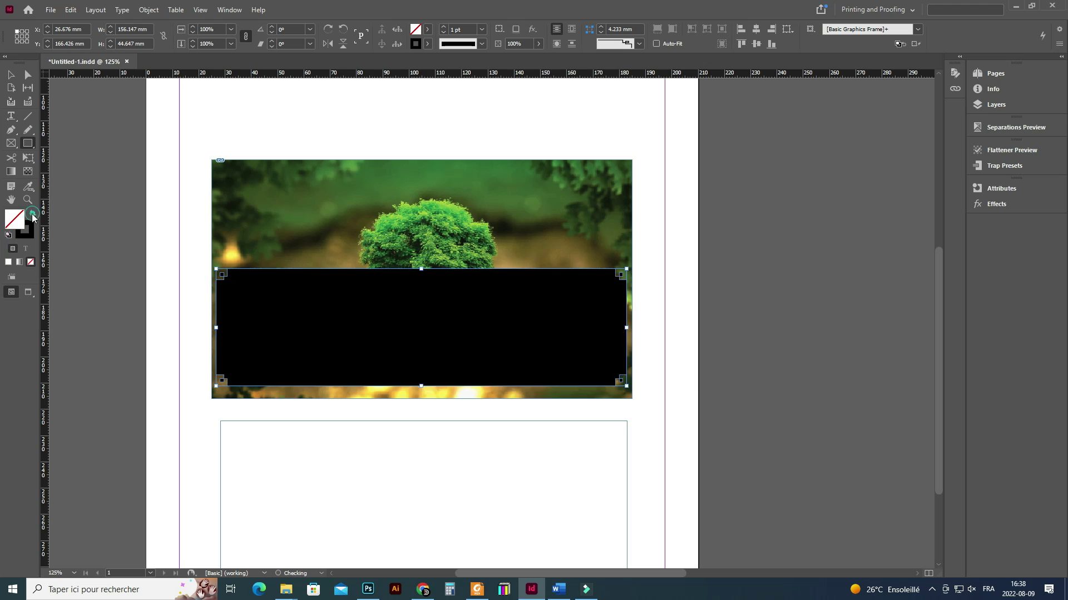
Step: Fill the rectangle over the lower part of the tree picture with dark green and remove its stroke
{"action": "left_click", "coordinate": [32, 215]}
{"action": "double_click", "coordinate": [14, 218]}
{"action": "left_click_drag", "start_coordinate": [464, 287], "coordinate": [472, 250]}
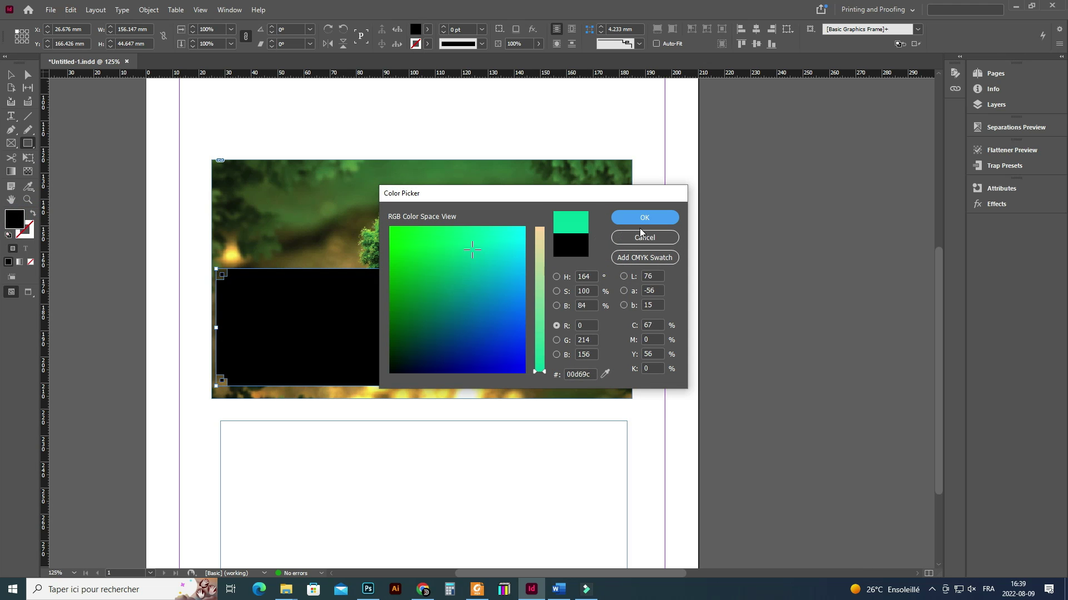
{"action": "left_click", "coordinate": [398, 320]}
{"action": "key", "text": "Return"}
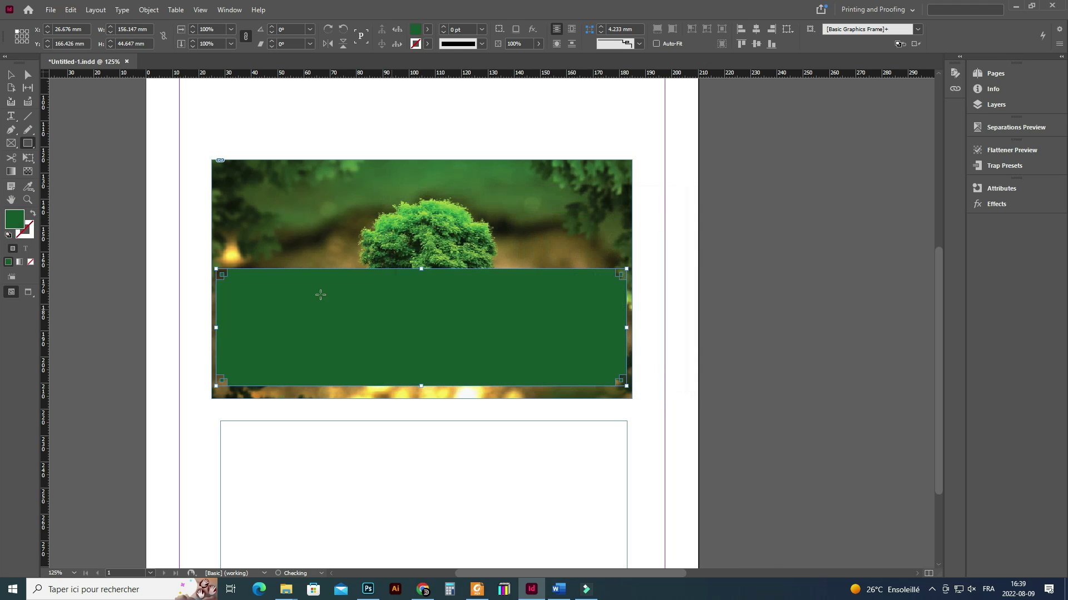
Step: Try the white text frame over the green rectangle and move it back below the picture
{"action": "left_click", "coordinate": [10, 74]}
{"action": "left_click_drag", "start_coordinate": [305, 442], "coordinate": [321, 390]}
{"action": "left_click", "coordinate": [412, 296]}
{"action": "left_click_drag", "start_coordinate": [478, 458], "coordinate": [469, 550]}
Step: Remove the fancy corner effect from the green rectangle so its corners are plain
{"action": "left_click", "coordinate": [437, 312]}
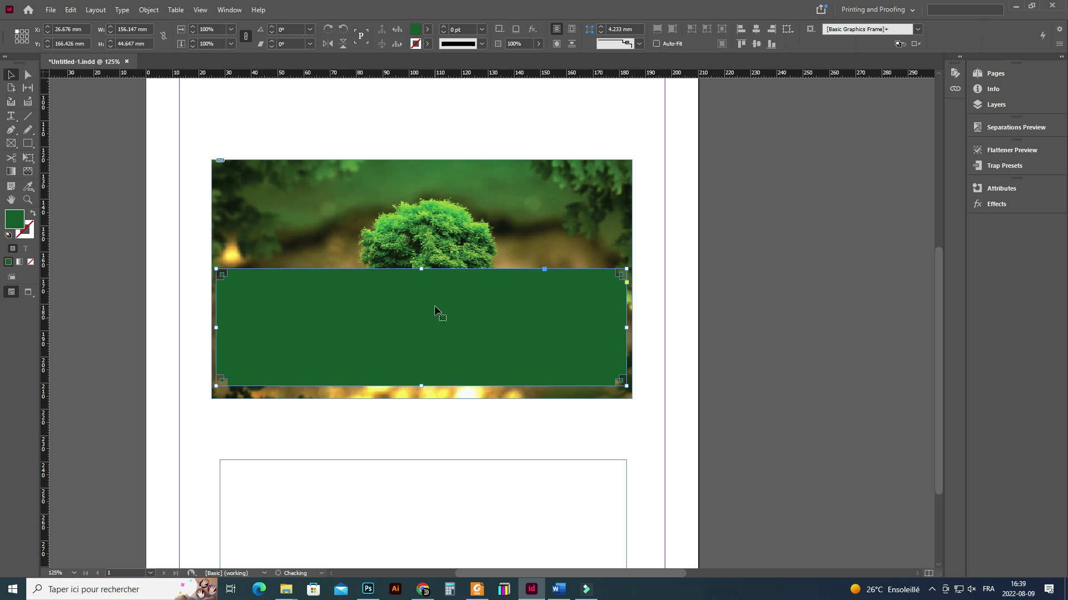
{"action": "left_click", "coordinate": [637, 48]}
{"action": "left_click", "coordinate": [621, 57]}
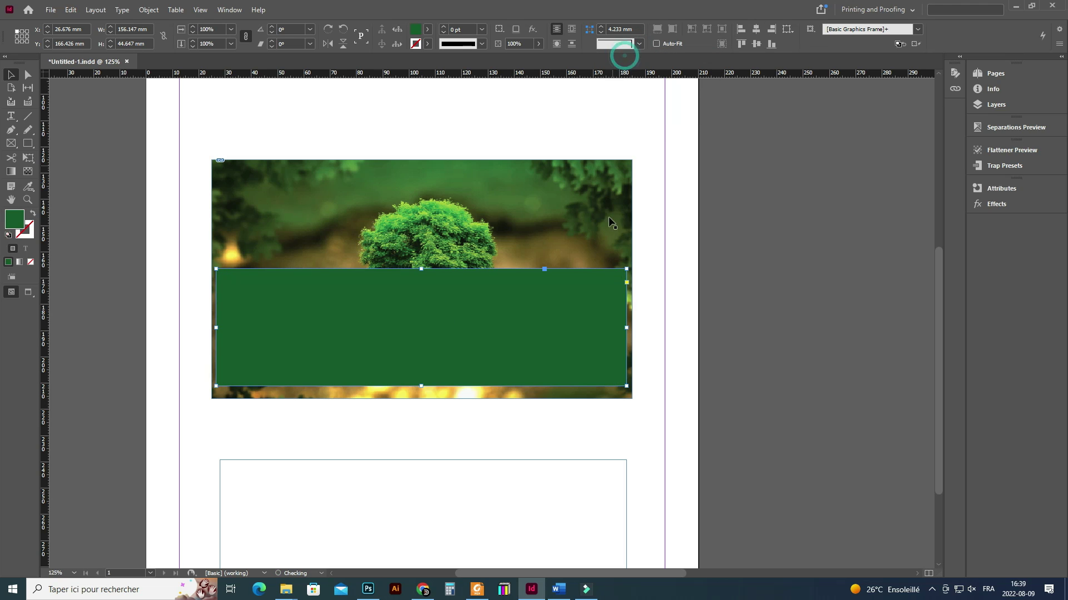
Step: Move the white text frame onto the green rectangle and resize it to about 154 × 40 mm to fit inside
{"action": "left_click_drag", "start_coordinate": [417, 474], "coordinate": [418, 288]}
{"action": "left_click_drag", "start_coordinate": [627, 431], "coordinate": [625, 380]}
Step: Try Transform Again on the white text frame and undo it
{"action": "right_click", "coordinate": [556, 341]}
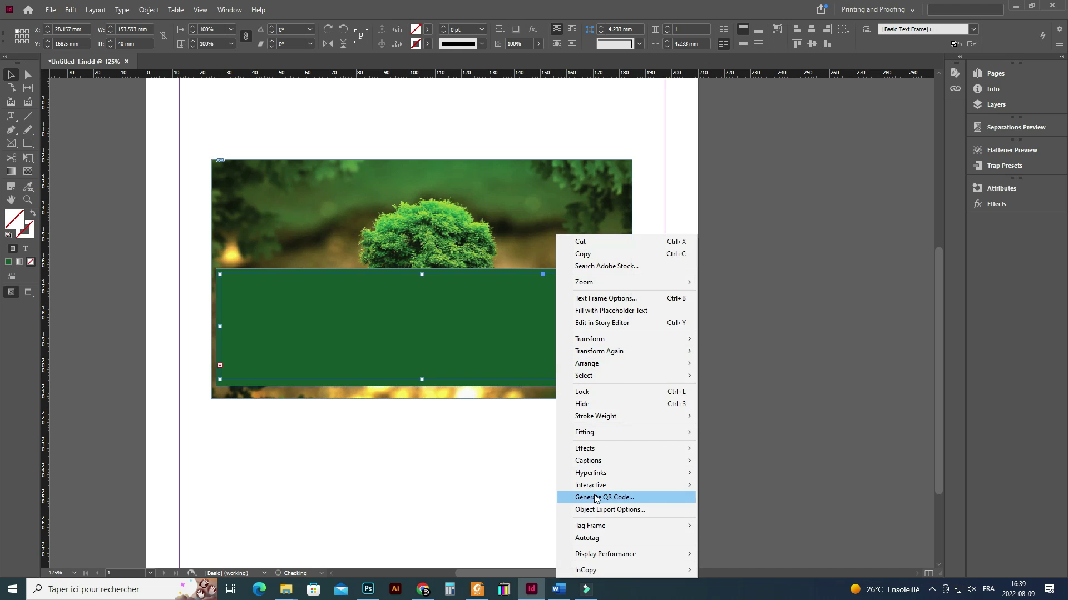
{"action": "mouse_move", "coordinate": [595, 338]}
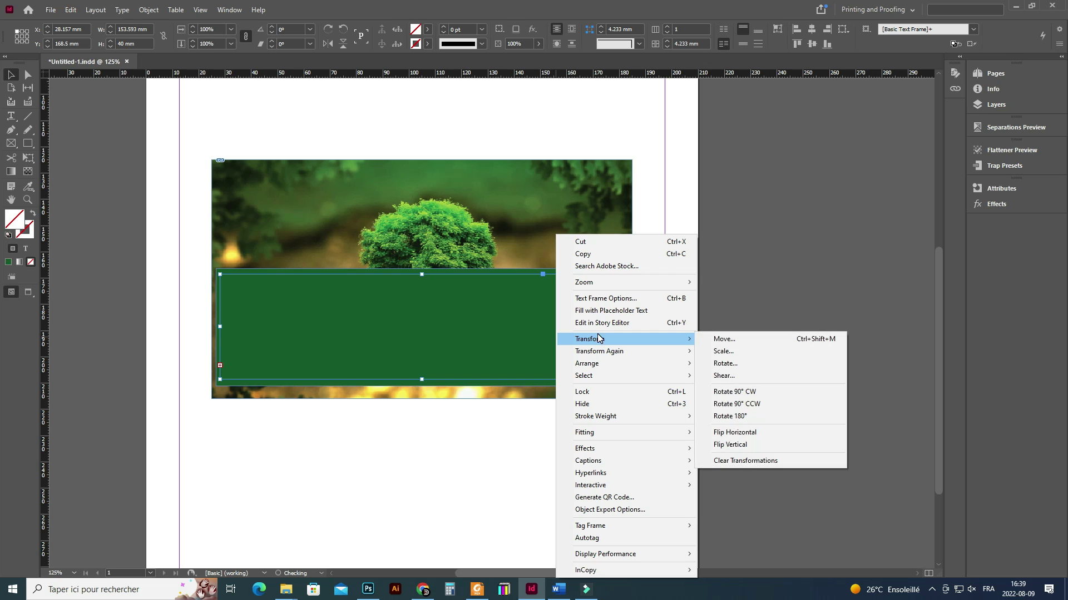
{"action": "mouse_move", "coordinate": [630, 350]}
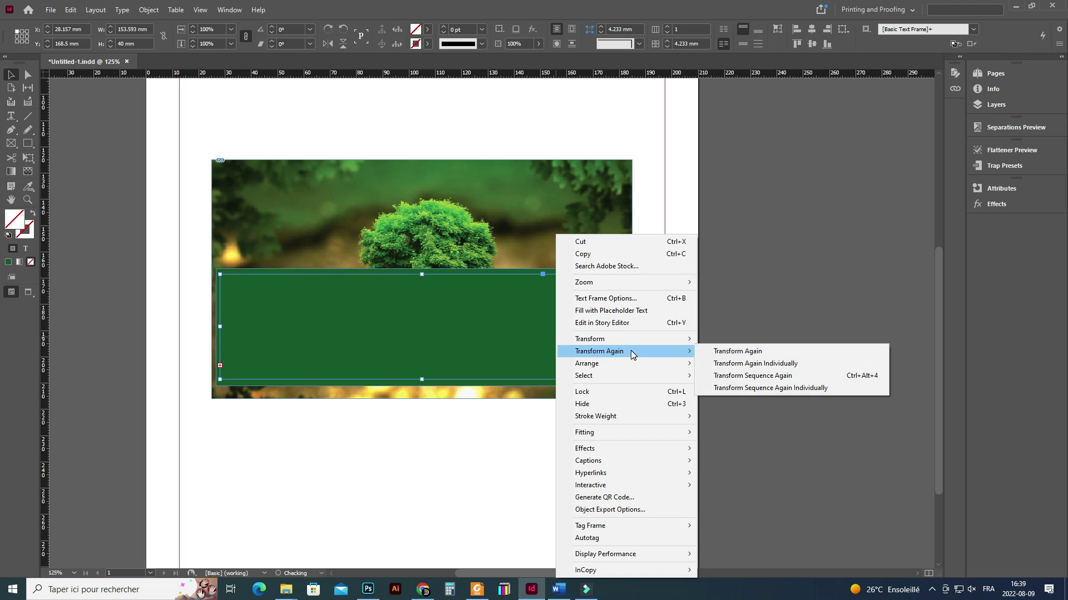
{"action": "left_click", "coordinate": [723, 350]}
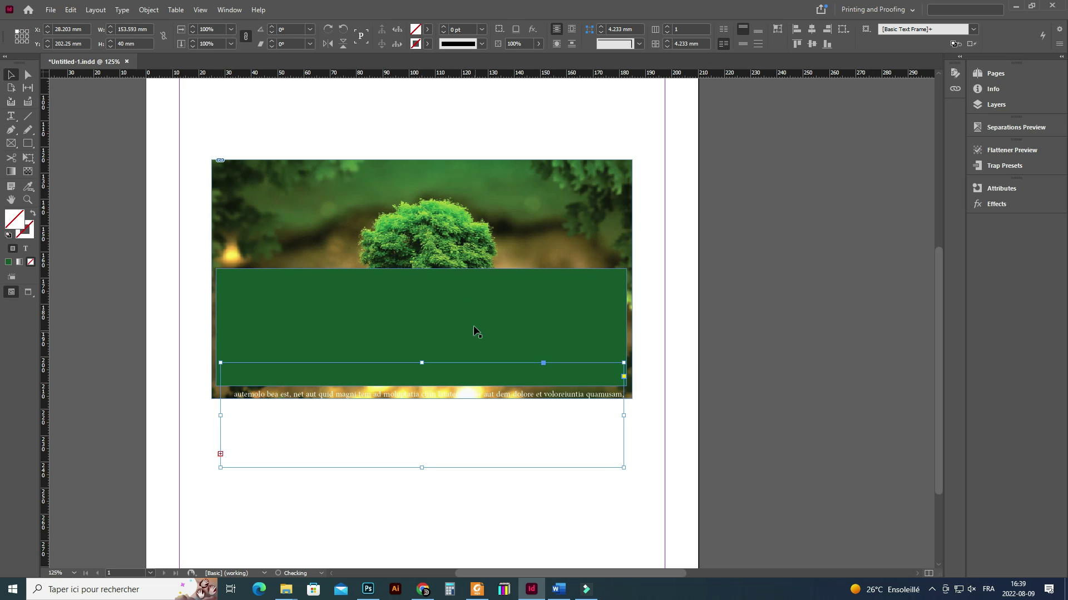
{"action": "key", "text": "ctrl+z"}
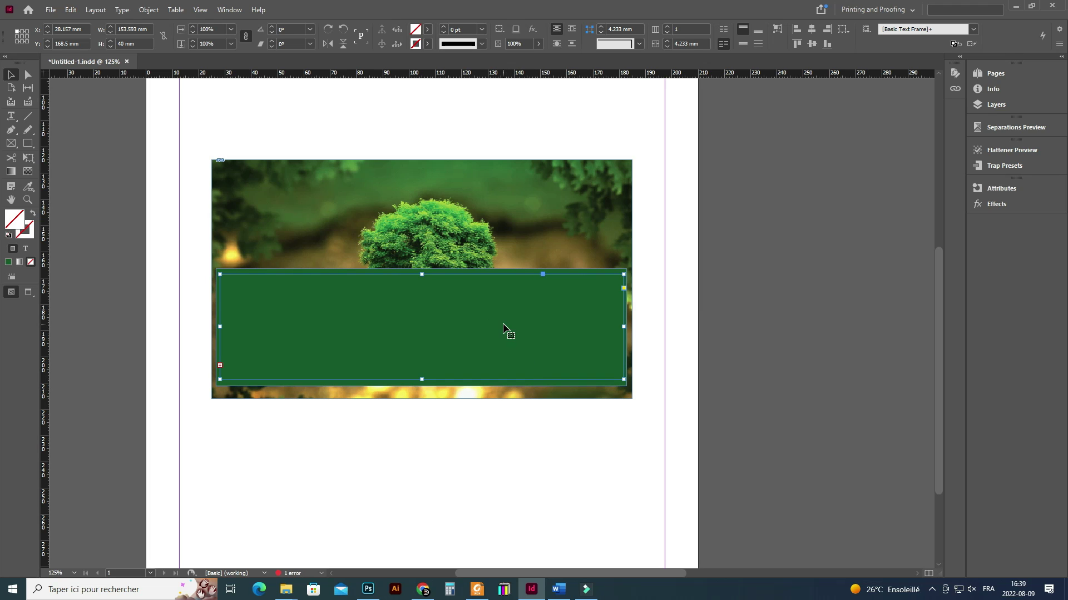
Step: Move the green rectangle down off the text frame and bring the text frame to the front
{"action": "right_click", "coordinate": [503, 328]}
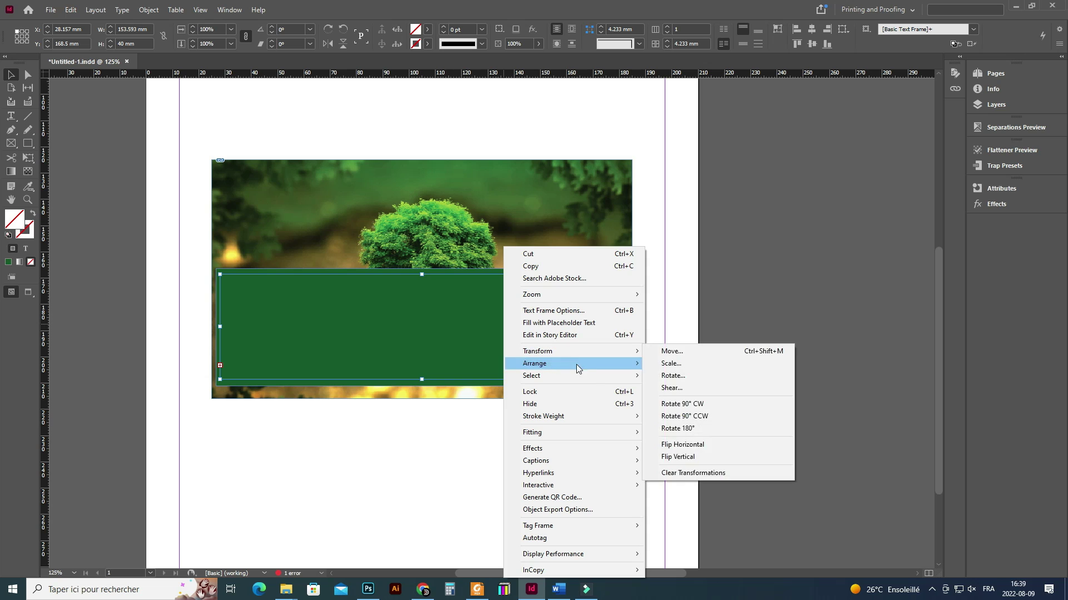
{"action": "mouse_move", "coordinate": [591, 373]}
{"action": "left_click", "coordinate": [715, 376]}
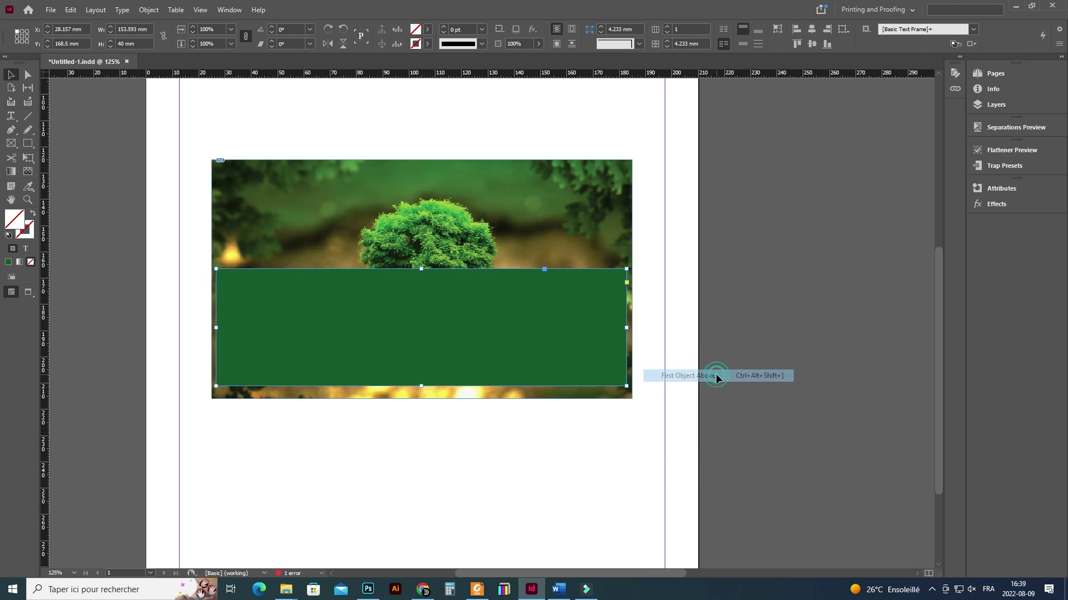
{"action": "left_click_drag", "start_coordinate": [526, 315], "coordinate": [516, 392]}
{"action": "left_click", "coordinate": [492, 289]}
{"action": "right_click", "coordinate": [493, 285]}
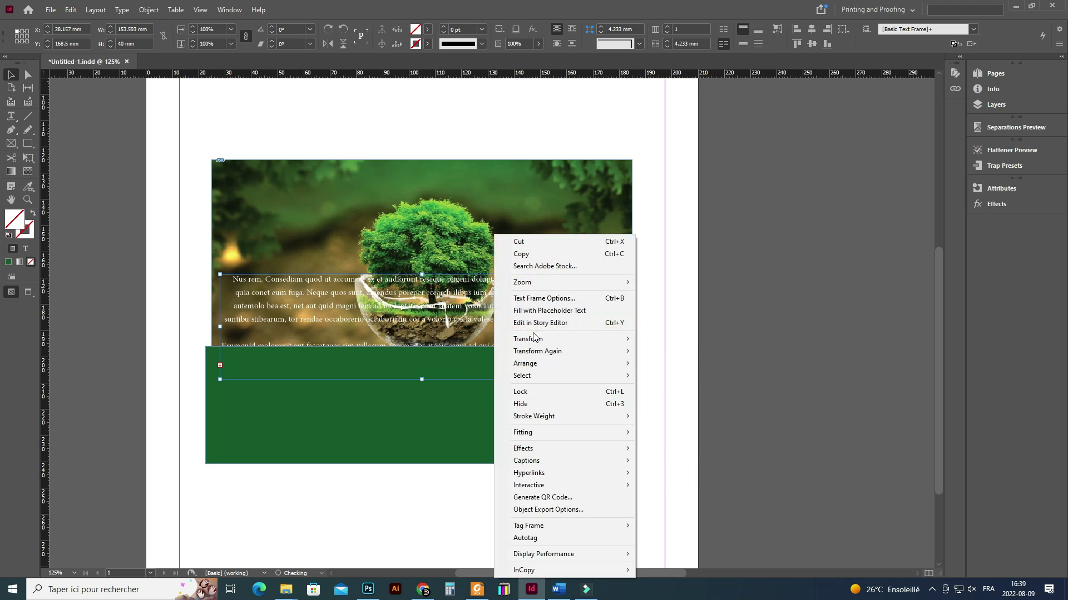
{"action": "mouse_move", "coordinate": [547, 369]}
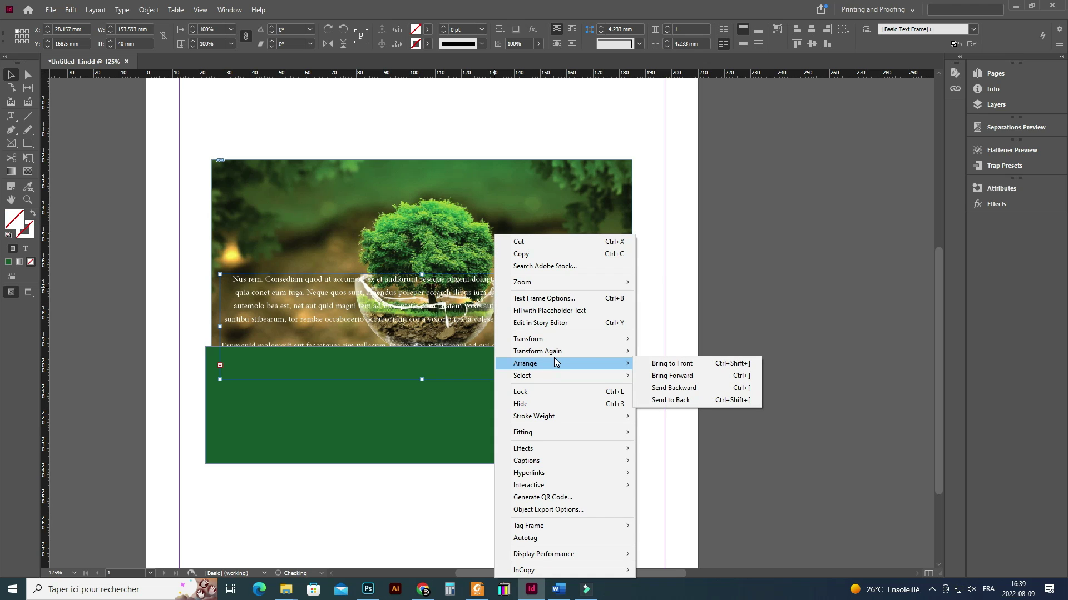
{"action": "left_click", "coordinate": [672, 363]}
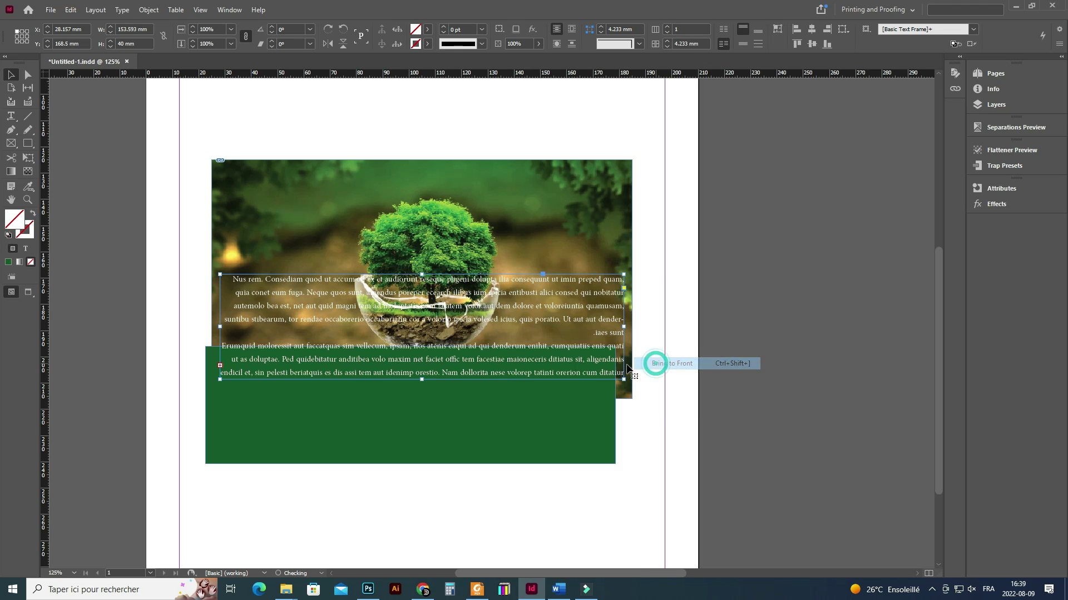
Step: Move the green rectangle back over the lower part of the picture so it lies behind the white text
{"action": "left_click", "coordinate": [501, 410]}
{"action": "left_click_drag", "start_coordinate": [525, 391], "coordinate": [523, 379]}
Step: Select all the placeholder text on the green rectangle and set its font to Amiri Quran, dismissing the glyph warning
{"action": "scroll", "coordinate": [413, 272], "scroll_direction": "up", "scroll_amount": 1}
{"action": "double_click", "coordinate": [422, 299]}
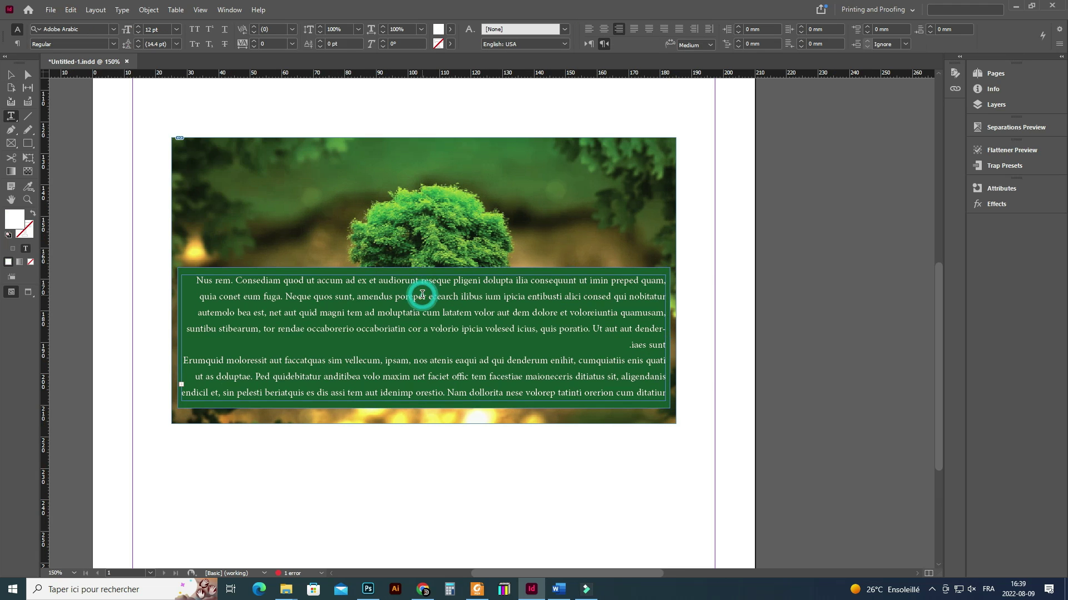
{"action": "key", "text": "ctrl+a"}
{"action": "left_click", "coordinate": [102, 29]}
{"action": "type", "text": "Amiri Quran"}
{"action": "key", "text": "Return"}
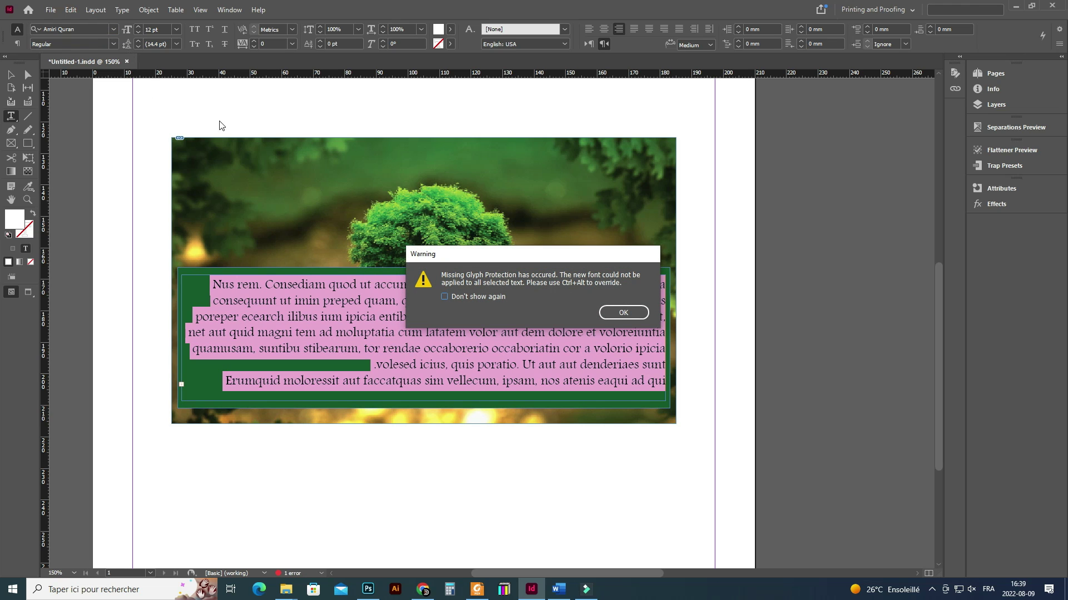
{"action": "left_click", "coordinate": [622, 312]}
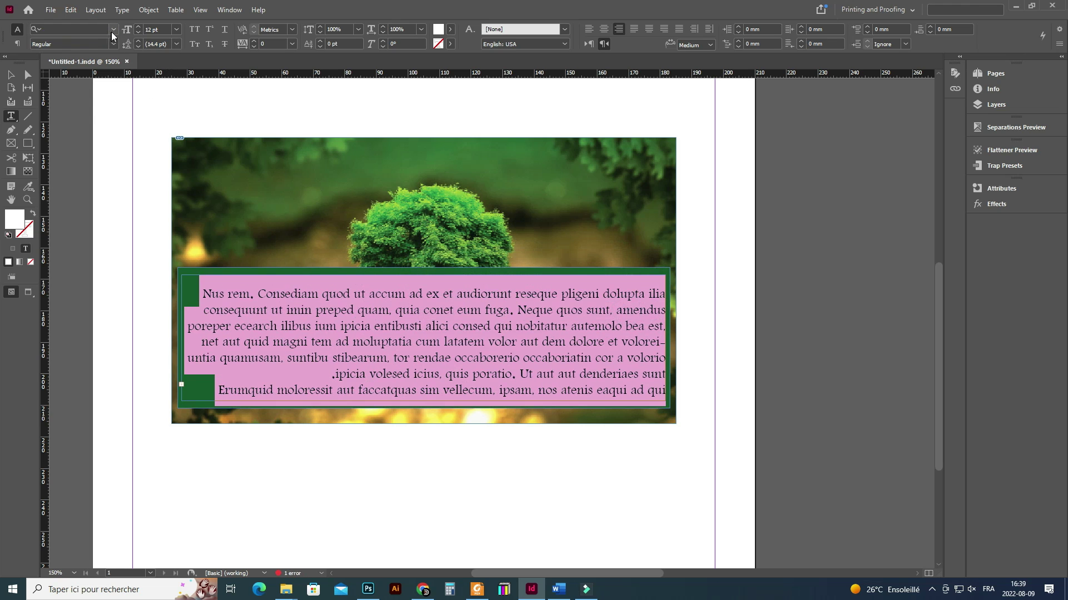
Step: Change the selected text's font to Aref_Menna and set its paragraph direction to left-to-right
{"action": "left_click", "coordinate": [114, 29]}
{"action": "scroll", "coordinate": [187, 293], "scroll_direction": "down", "scroll_amount": 1}
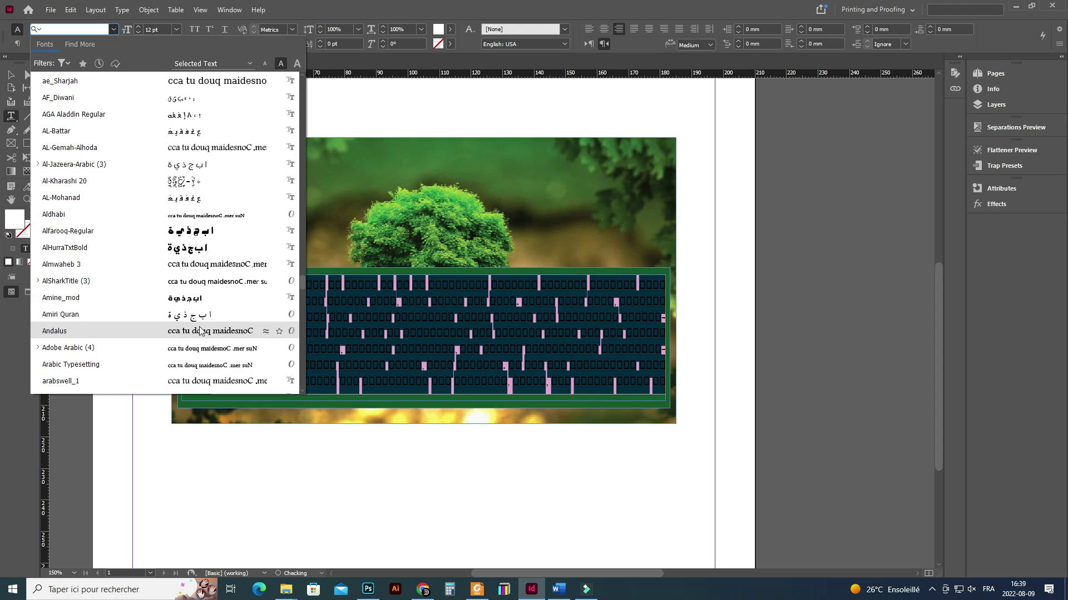
{"action": "scroll", "coordinate": [198, 357], "scroll_direction": "down", "scroll_amount": 1}
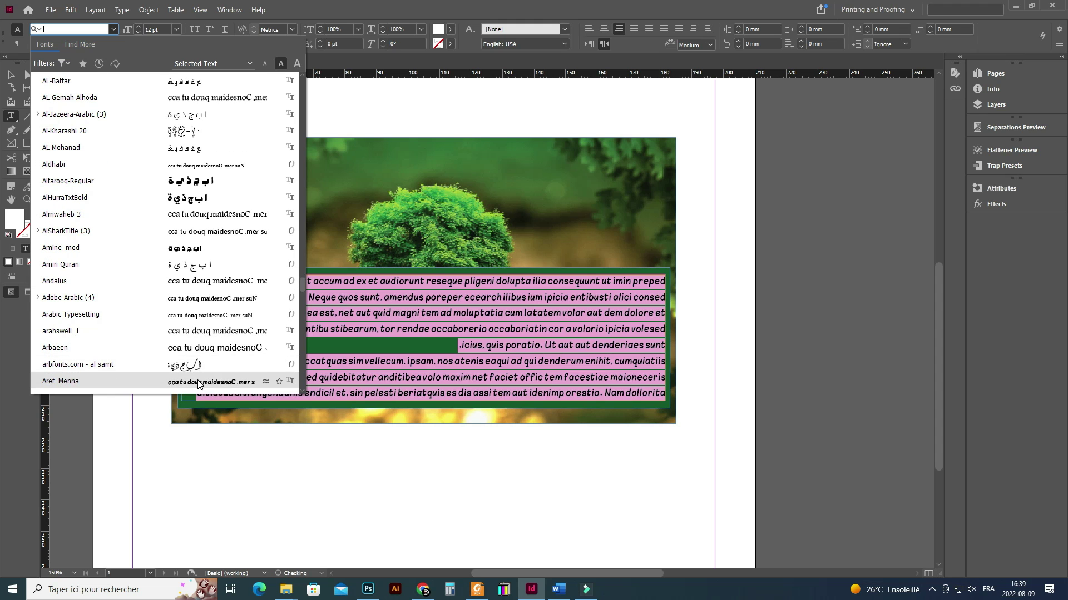
{"action": "left_click", "coordinate": [198, 381]}
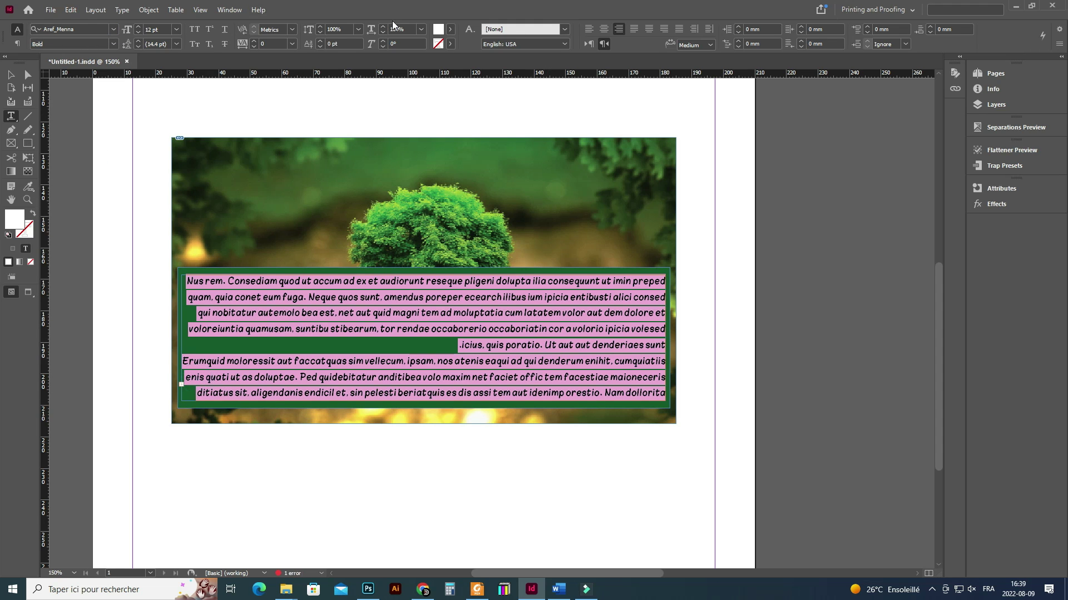
{"action": "left_click", "coordinate": [589, 44]}
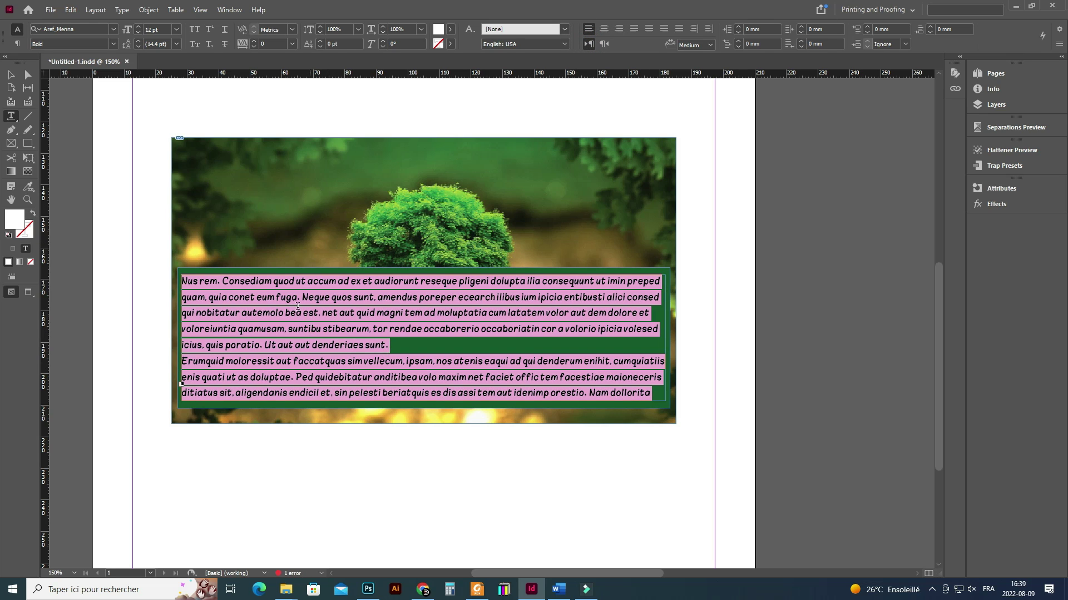
Step: Try splitting the white text frame into four columns in Text Frame Options with the preview on
{"action": "left_click", "coordinate": [11, 74]}
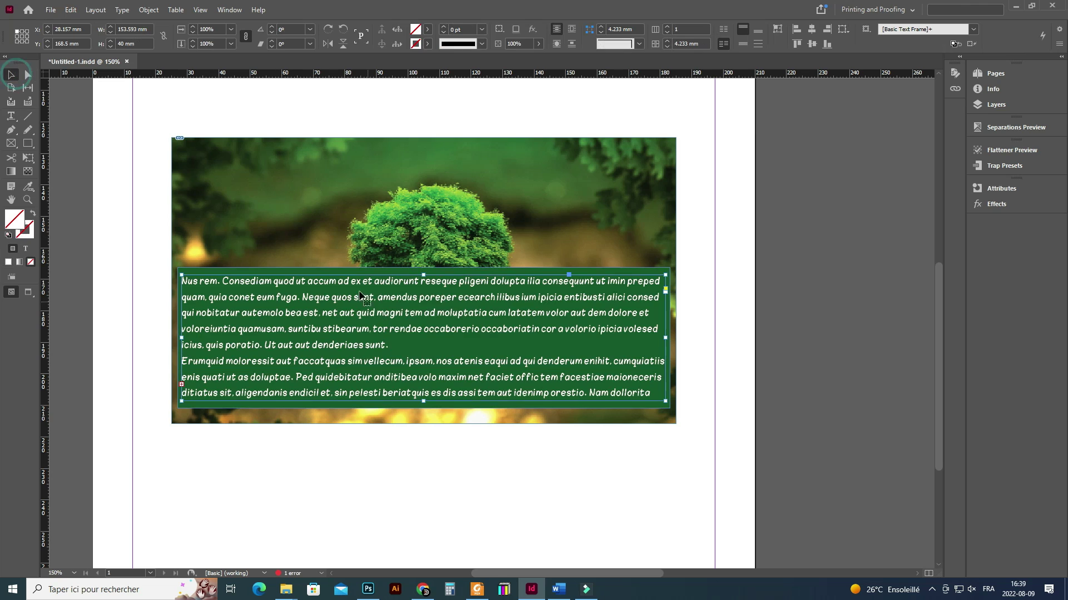
{"action": "right_click", "coordinate": [359, 295]}
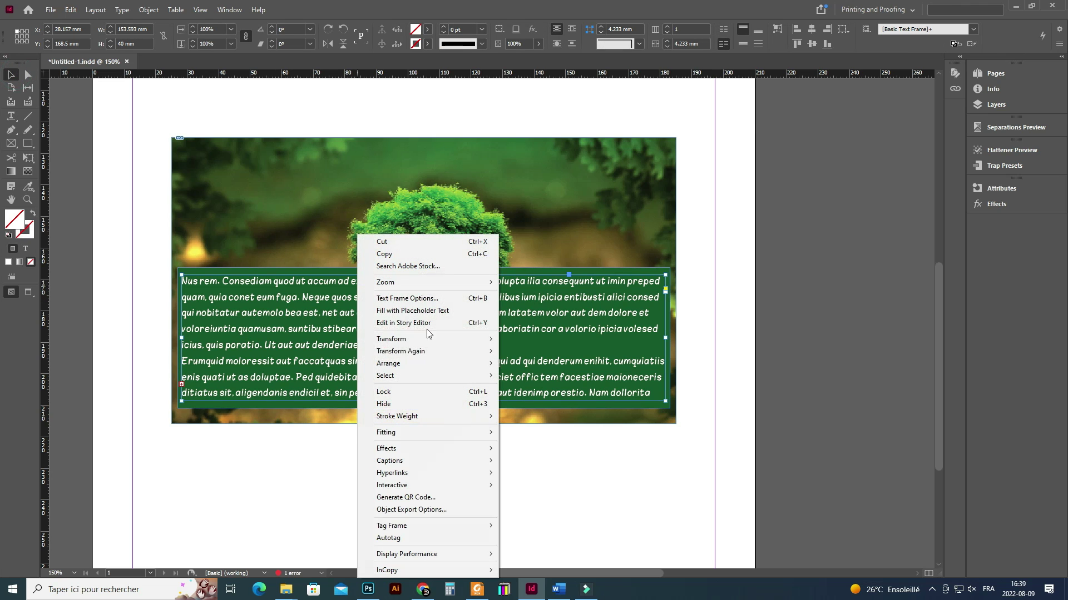
{"action": "left_click", "coordinate": [409, 299]}
{"action": "left_click", "coordinate": [736, 193]}
{"action": "left_click", "coordinate": [736, 194]}
{"action": "left_click", "coordinate": [736, 194]}
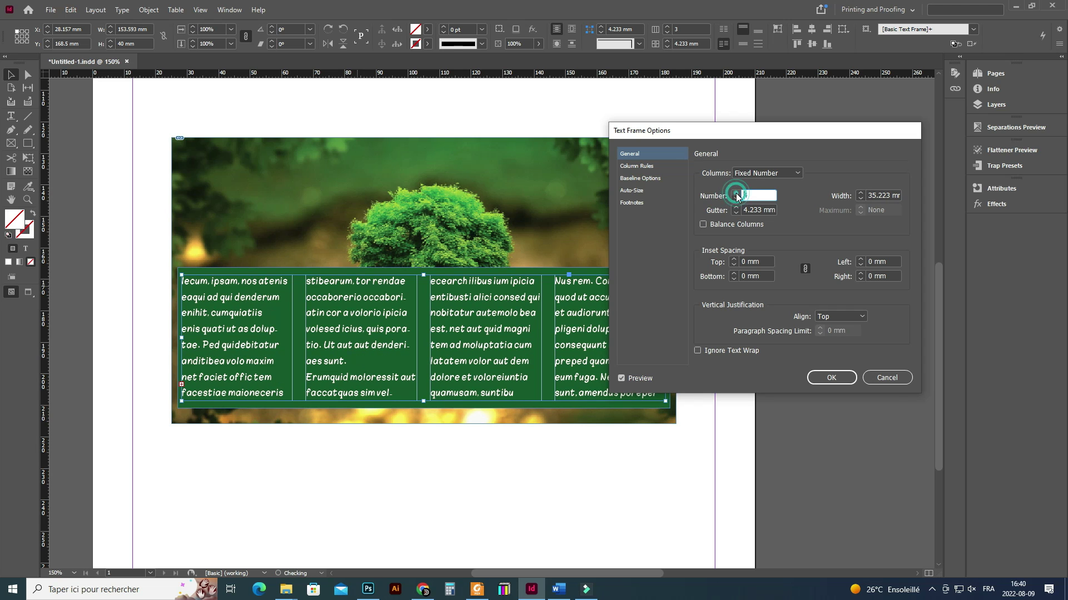
{"action": "left_click_drag", "start_coordinate": [739, 136], "coordinate": [793, 164]}
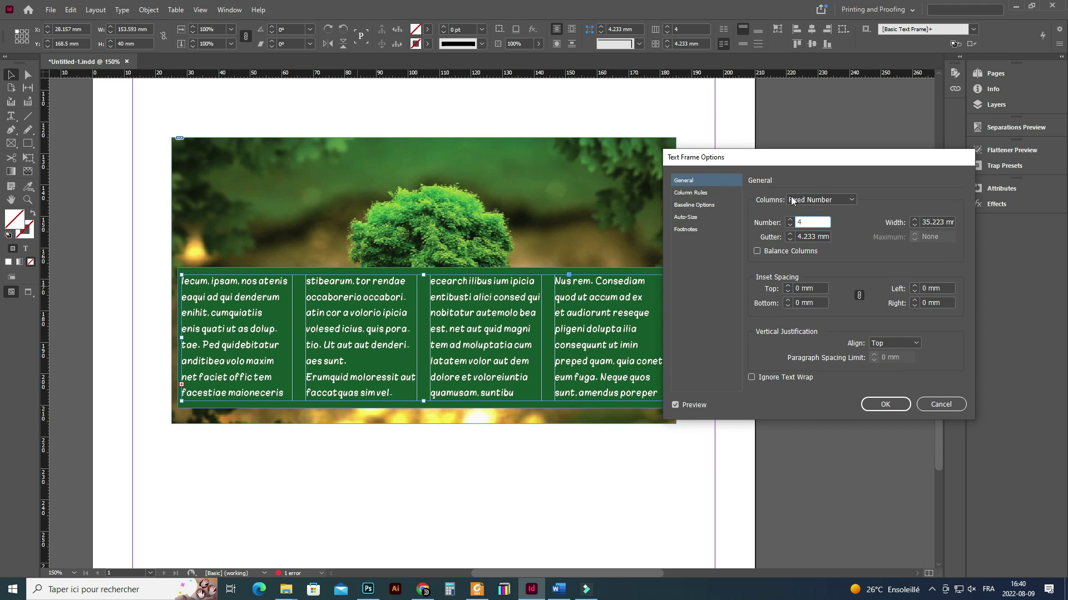
Step: Try a 5 mm column gutter, reduce it again, and cancel the text frame options
{"action": "left_click", "coordinate": [789, 234]}
{"action": "left_click", "coordinate": [790, 234]}
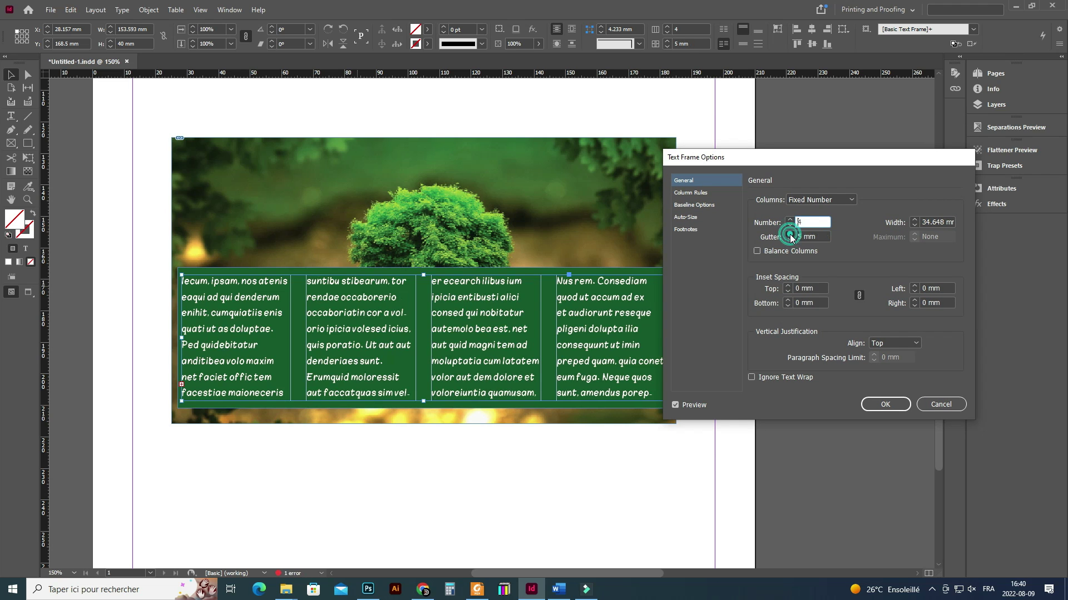
{"action": "left_click", "coordinate": [790, 239]}
{"action": "left_click", "coordinate": [789, 240]}
{"action": "left_click", "coordinate": [789, 240]}
{"action": "left_click", "coordinate": [941, 404]}
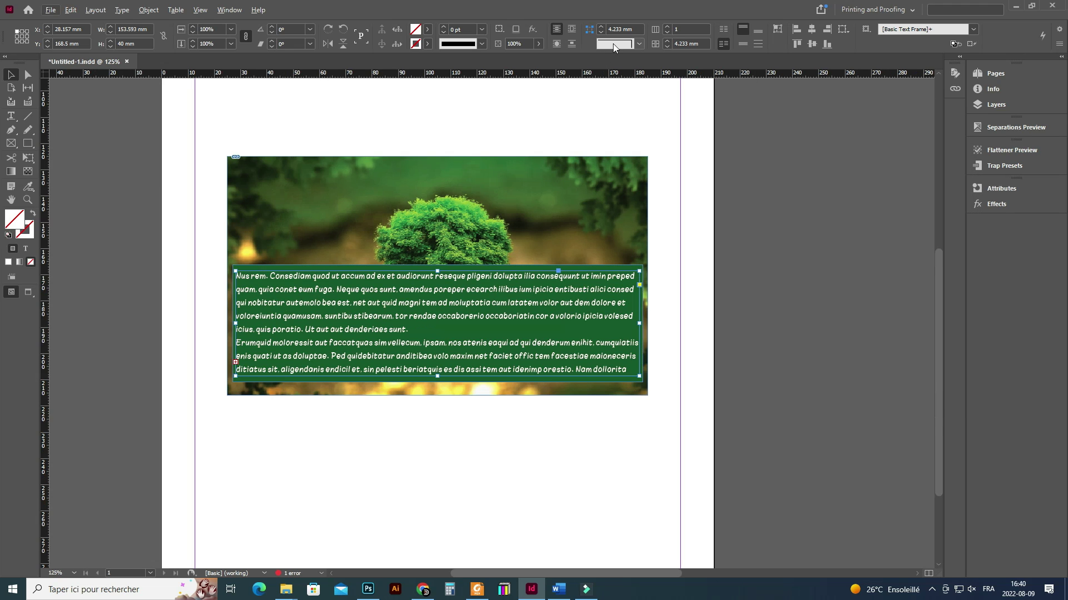
Step: Give the white text frame bevelled corners
{"action": "scroll", "coordinate": [523, 228], "scroll_direction": "up", "scroll_amount": 1}
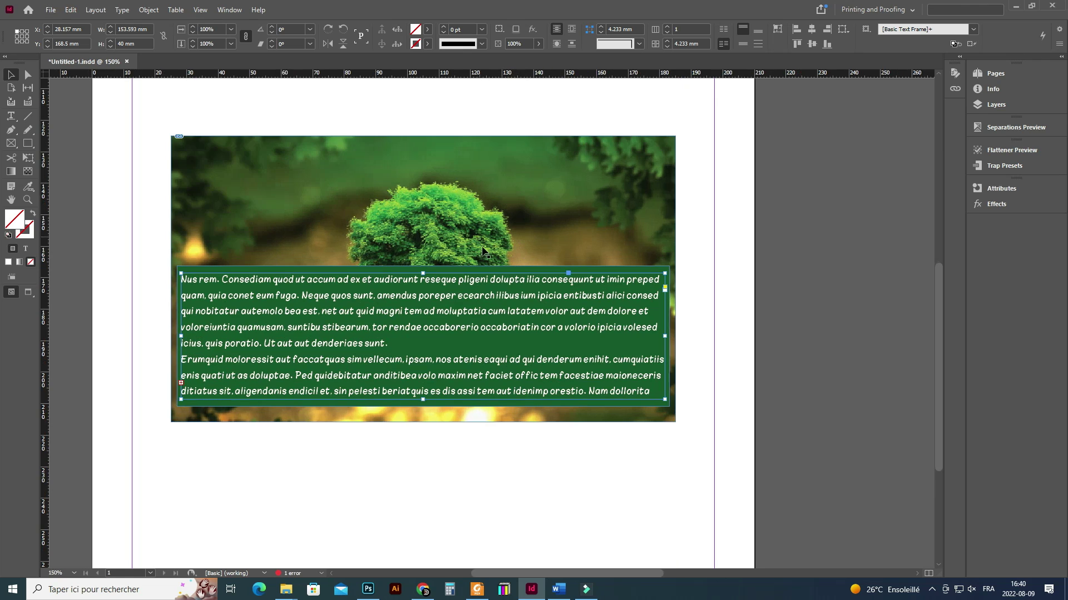
{"action": "left_click", "coordinate": [638, 44]}
{"action": "left_click", "coordinate": [615, 86]}
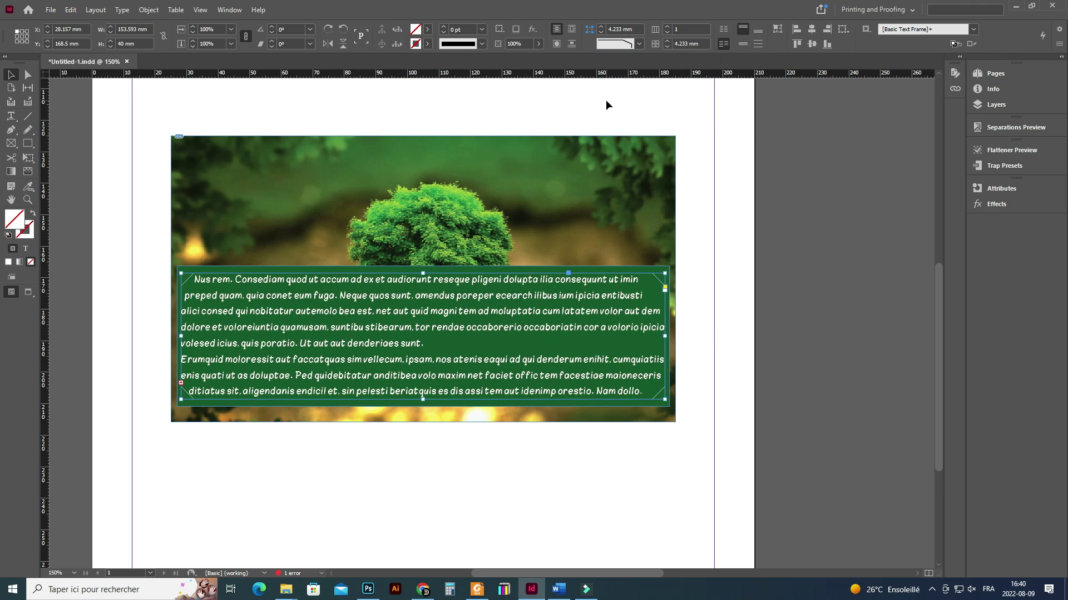
Step: Preview the page without guides and frame edges to check the bevelled text frame, and return to the normal view
{"action": "left_click", "coordinate": [579, 229]}
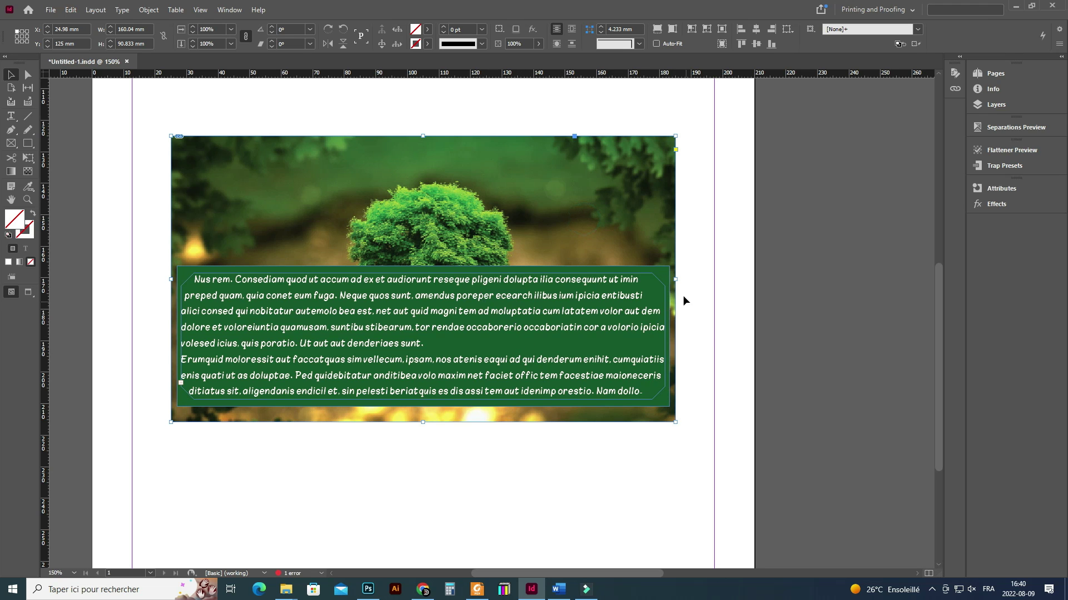
{"action": "scroll", "coordinate": [226, 316], "scroll_direction": "up", "scroll_amount": 1}
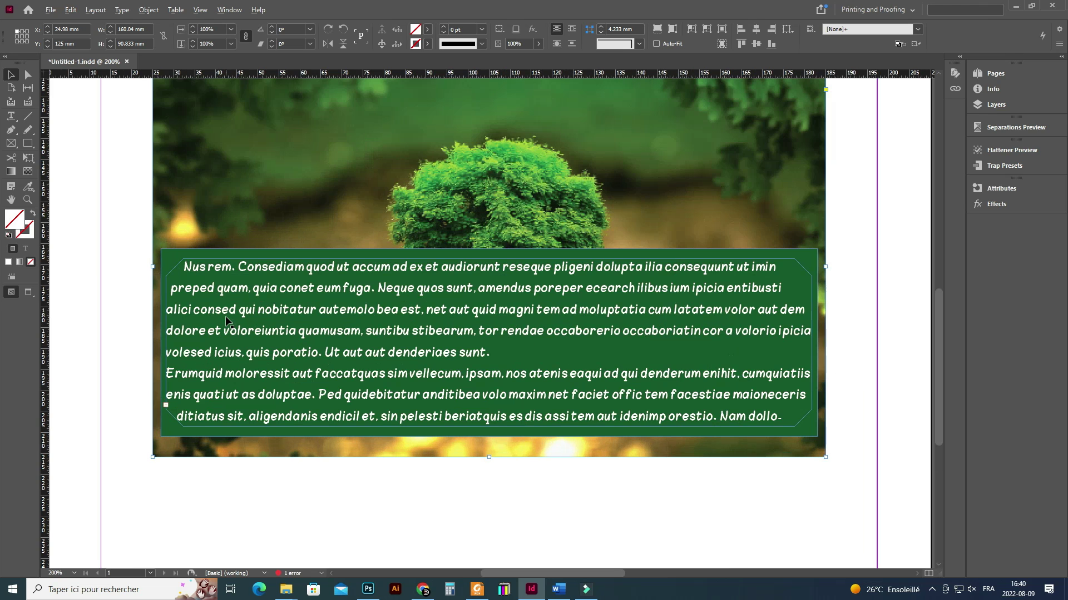
{"action": "key", "text": "alt+w"}
{"action": "left_click", "coordinate": [183, 300]}
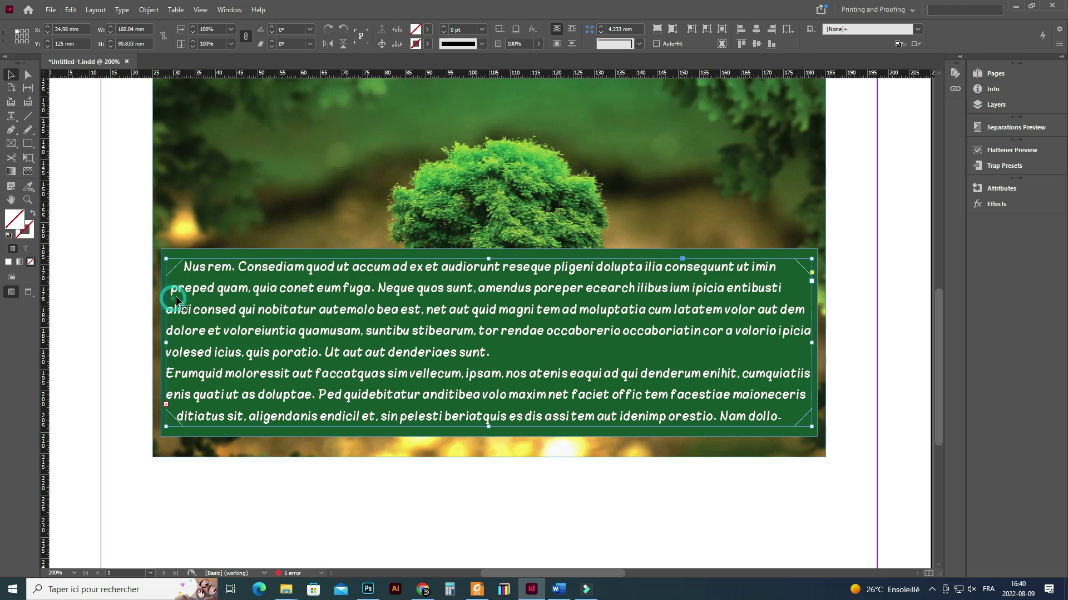
{"action": "key", "text": "ctrl+semicolon"}
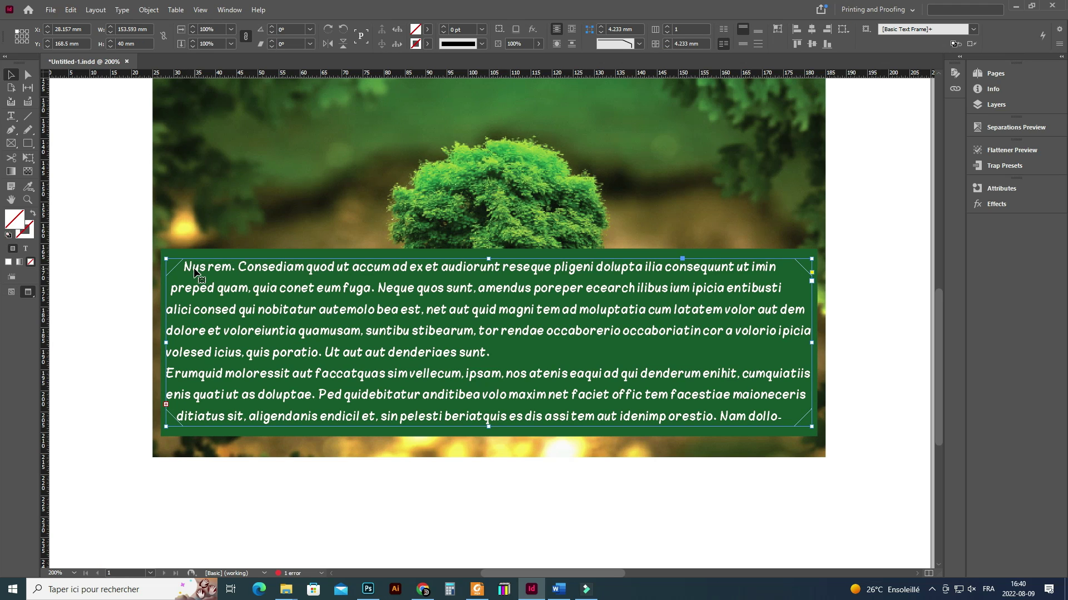
{"action": "left_click", "coordinate": [114, 173]}
{"action": "left_click", "coordinate": [231, 277]}
{"action": "key", "text": "w"}
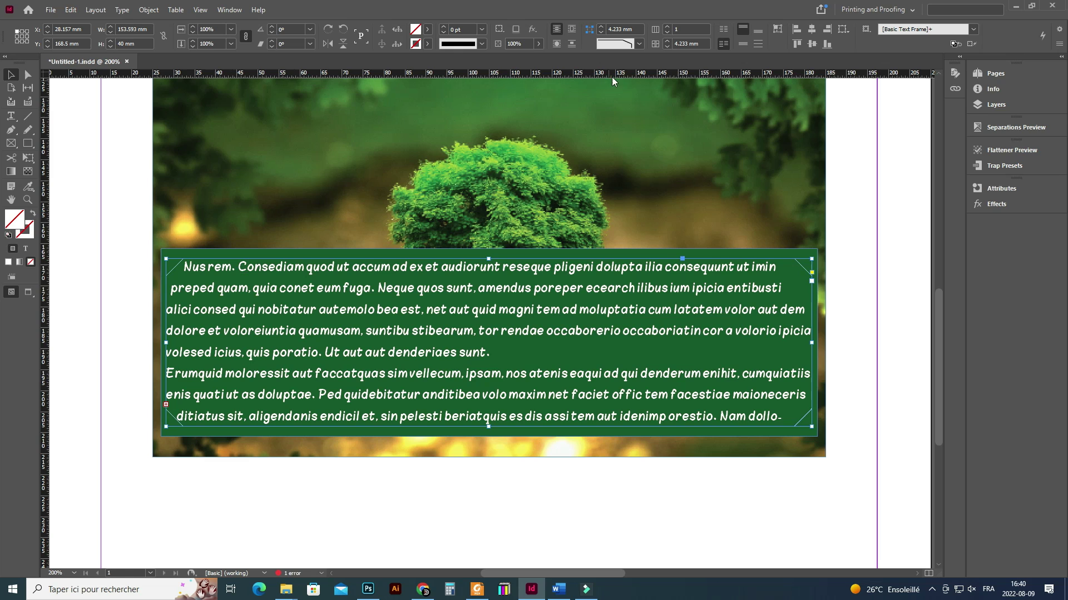
Step: Try another corner shape on the text frame and return it to bevelled corners
{"action": "left_click", "coordinate": [640, 44]}
{"action": "left_click", "coordinate": [620, 101]}
{"action": "left_click", "coordinate": [614, 45]}
{"action": "left_click", "coordinate": [606, 81]}
Step: Move the white text frame up off the green rectangle onto the tree, to about X 27.5 mm, Y 127.5 mm
{"action": "scroll", "coordinate": [448, 335], "scroll_direction": "down", "scroll_amount": 1}
{"action": "scroll", "coordinate": [446, 332], "scroll_direction": "up", "scroll_amount": 1}
{"action": "left_click_drag", "start_coordinate": [448, 335], "coordinate": [451, 189]}
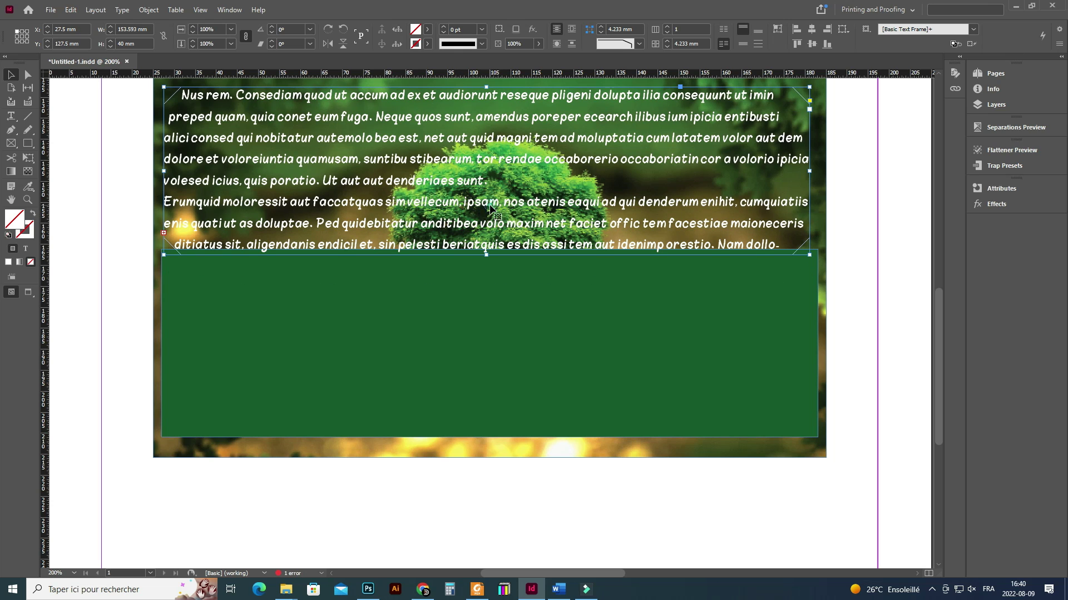
Step: Try the Fancy corner shape and then Bevel on the green rectangle below the text frame
{"action": "left_click", "coordinate": [491, 291]}
{"action": "left_click", "coordinate": [641, 44]}
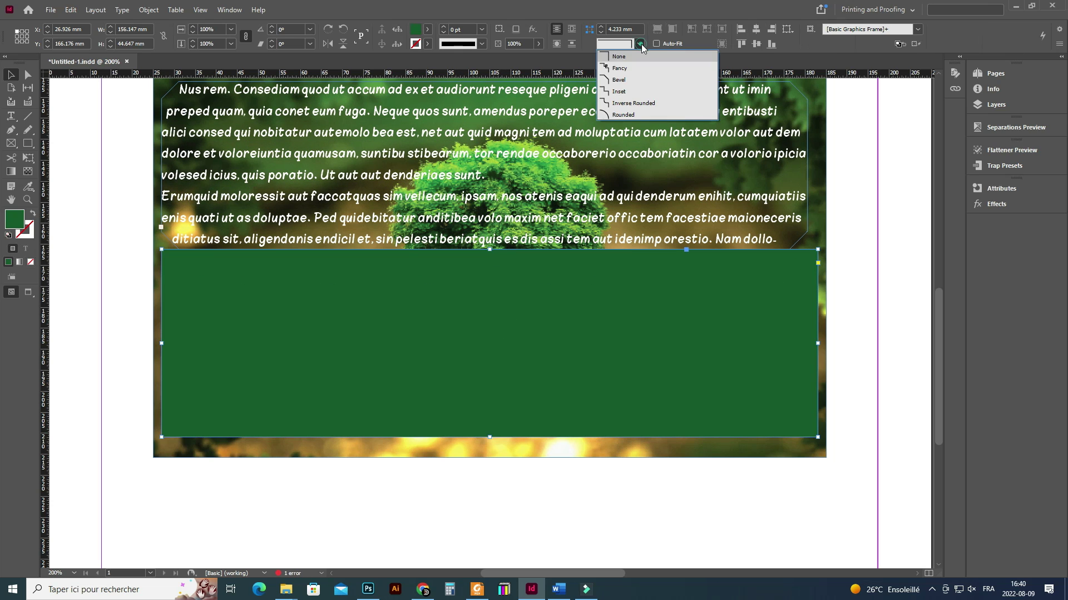
{"action": "left_click", "coordinate": [618, 68]}
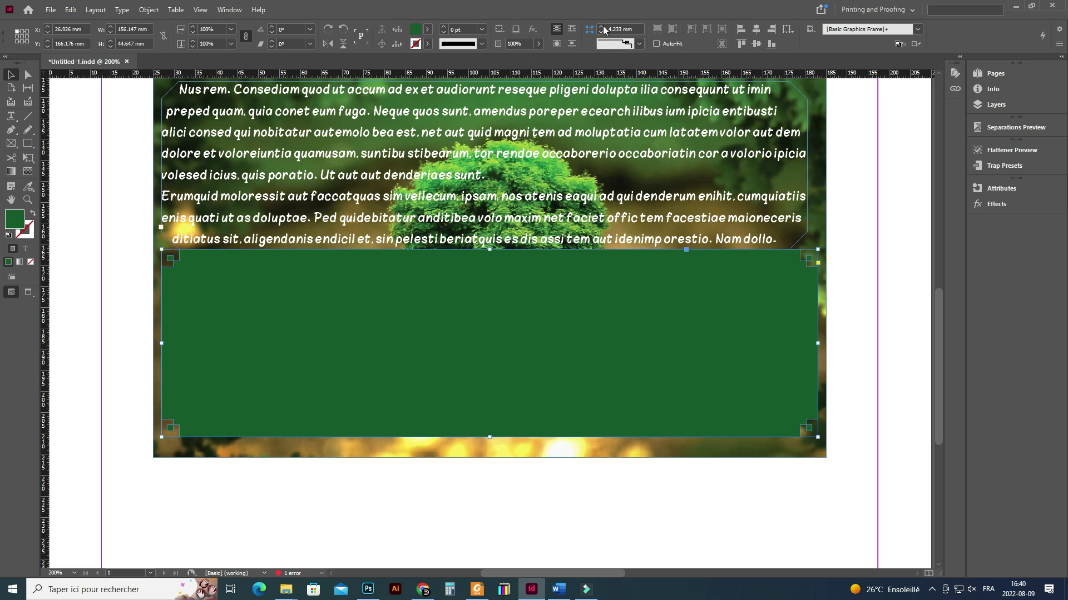
{"action": "left_click", "coordinate": [637, 45]}
{"action": "left_click", "coordinate": [617, 78]}
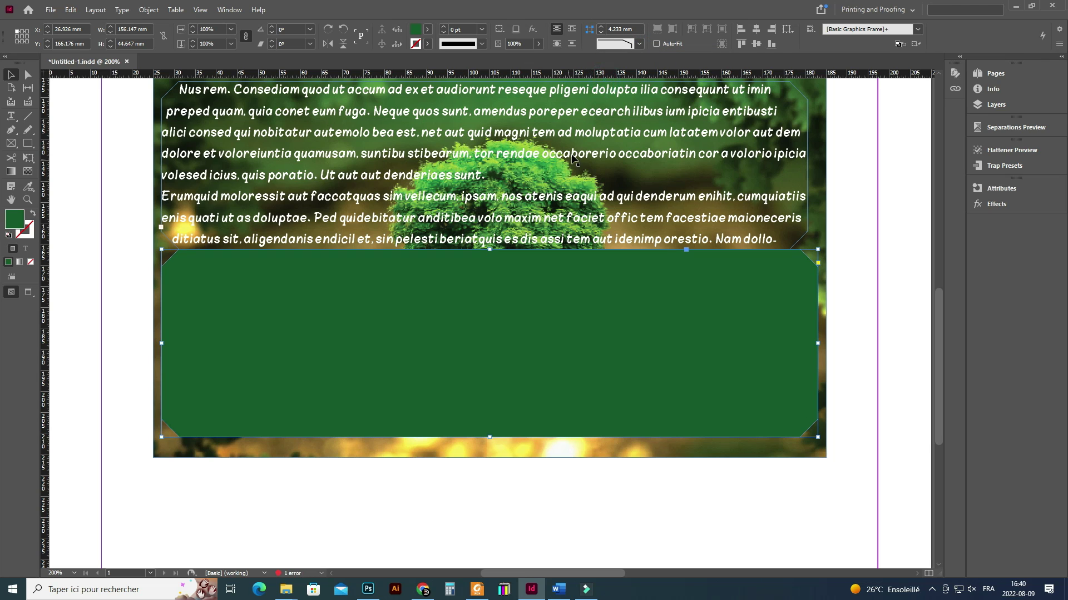
Step: Move the green rectangle below the picture, to about X 24.4 mm, Y 233.4 mm, and try Inverse Rounded corners on it
{"action": "scroll", "coordinate": [584, 250], "scroll_direction": "down", "scroll_amount": 2}
{"action": "left_click_drag", "start_coordinate": [584, 251], "coordinate": [578, 426]}
{"action": "left_click", "coordinate": [639, 44]}
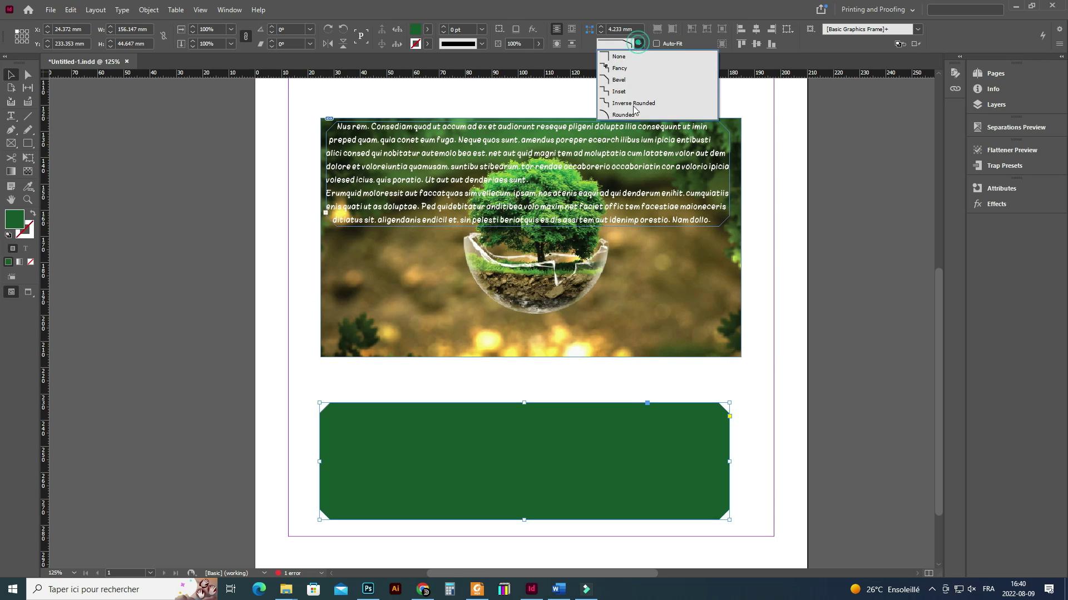
{"action": "left_click", "coordinate": [620, 100]}
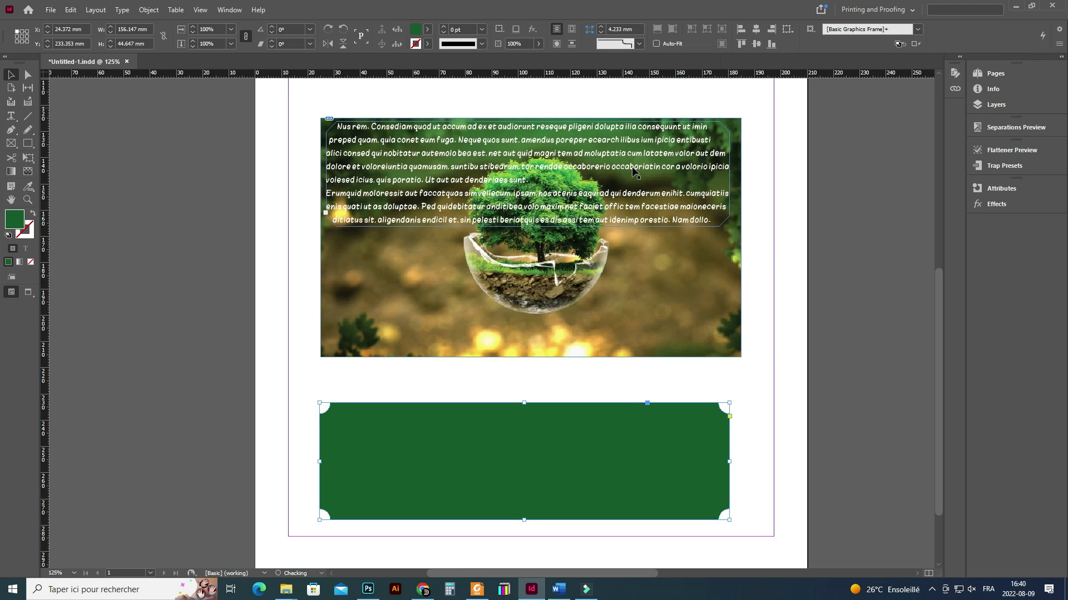
Step: Try Rounded corners on the green rectangle and set its corner shape back to None
{"action": "left_click", "coordinate": [638, 44]}
{"action": "left_click", "coordinate": [621, 115]}
{"action": "left_click", "coordinate": [639, 46]}
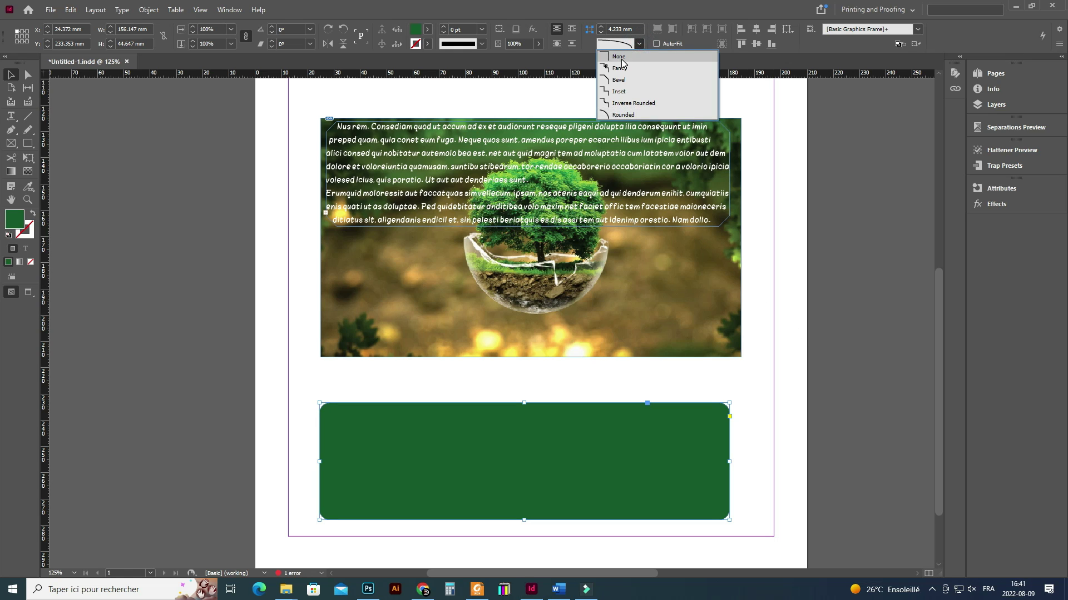
{"action": "left_click", "coordinate": [617, 56]}
{"action": "scroll", "coordinate": [739, 200], "scroll_direction": "down", "scroll_amount": 1}
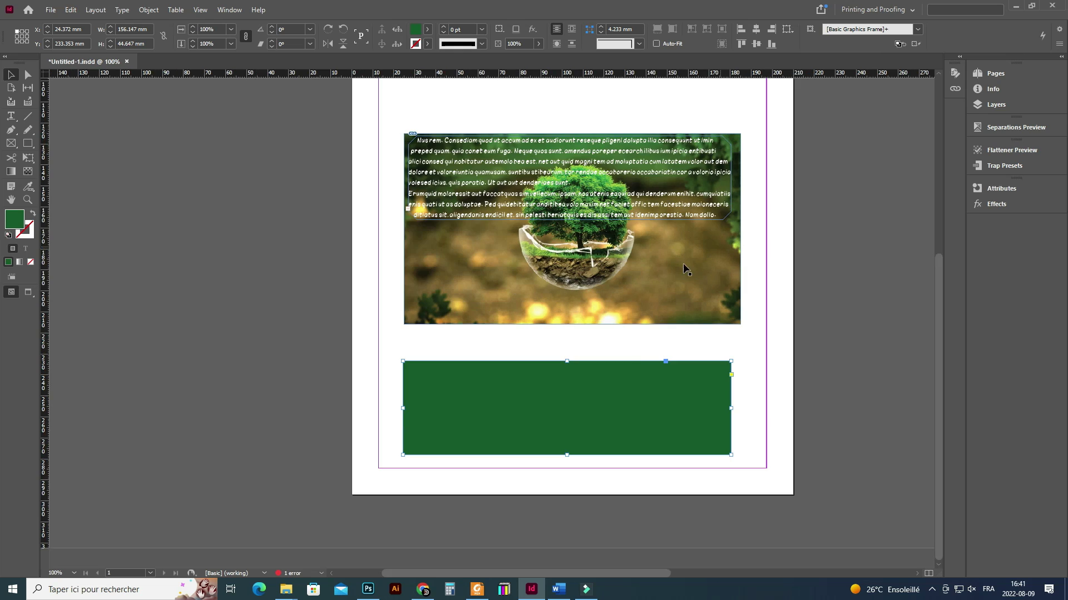
Step: Give the green rectangle Inverse Rounded corners and deselect it to check the shape
{"action": "left_click", "coordinate": [629, 397]}
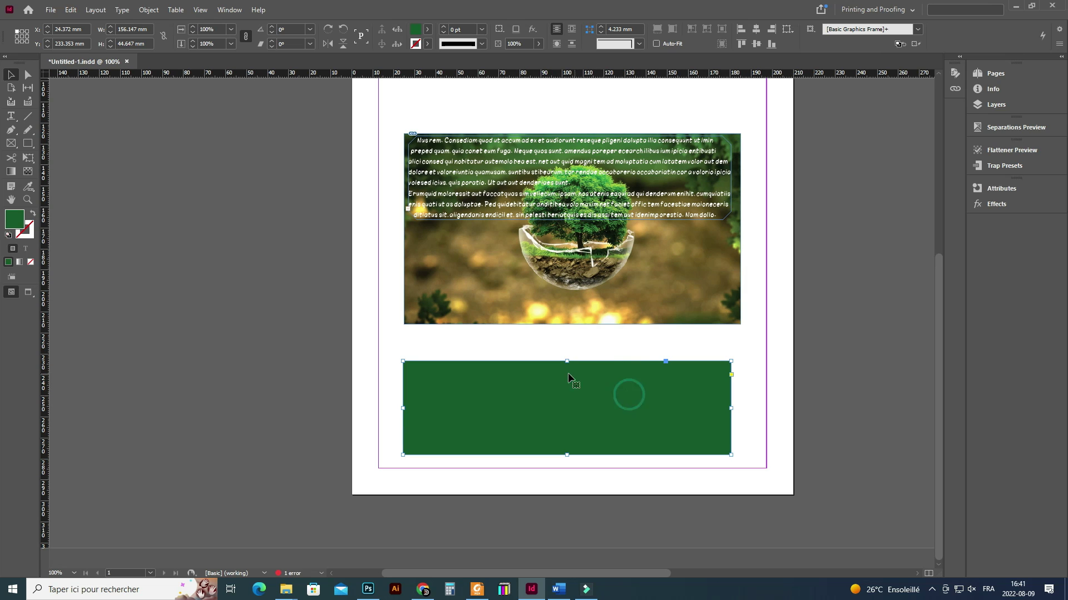
{"action": "left_click", "coordinate": [638, 46]}
{"action": "left_click", "coordinate": [605, 103]}
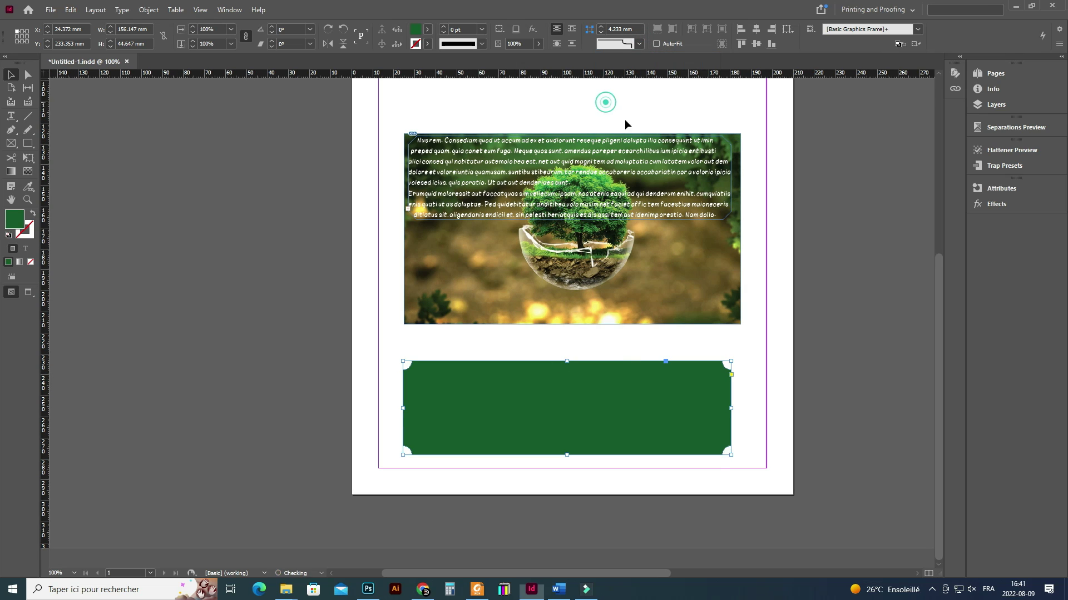
{"action": "left_click", "coordinate": [803, 362]}
{"action": "scroll", "coordinate": [611, 245], "scroll_direction": "up", "scroll_amount": 1}
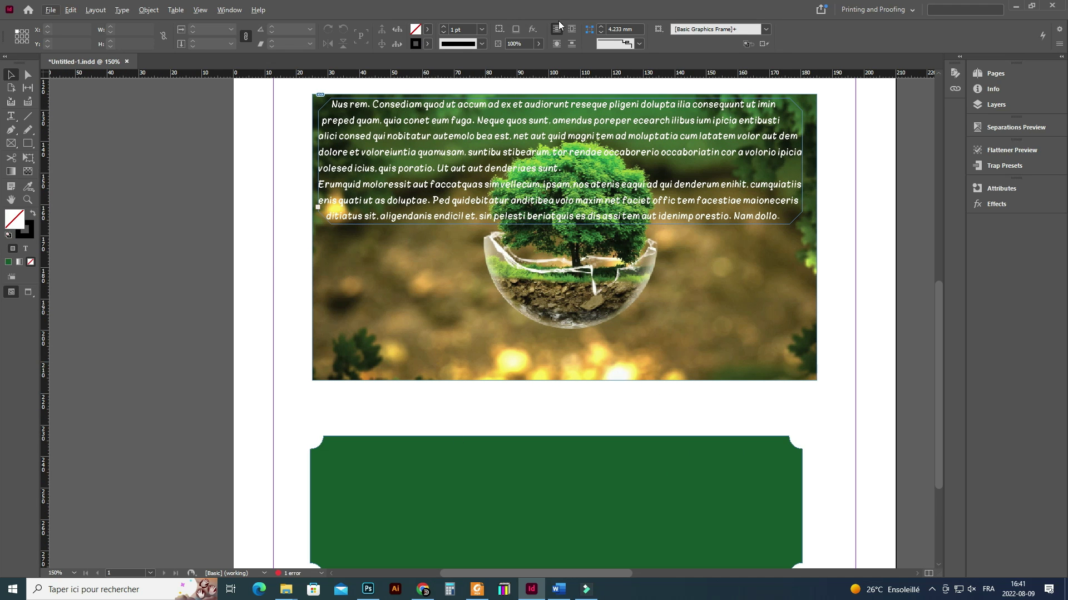
{"action": "scroll", "coordinate": [578, 356], "scroll_direction": "down", "scroll_amount": 1}
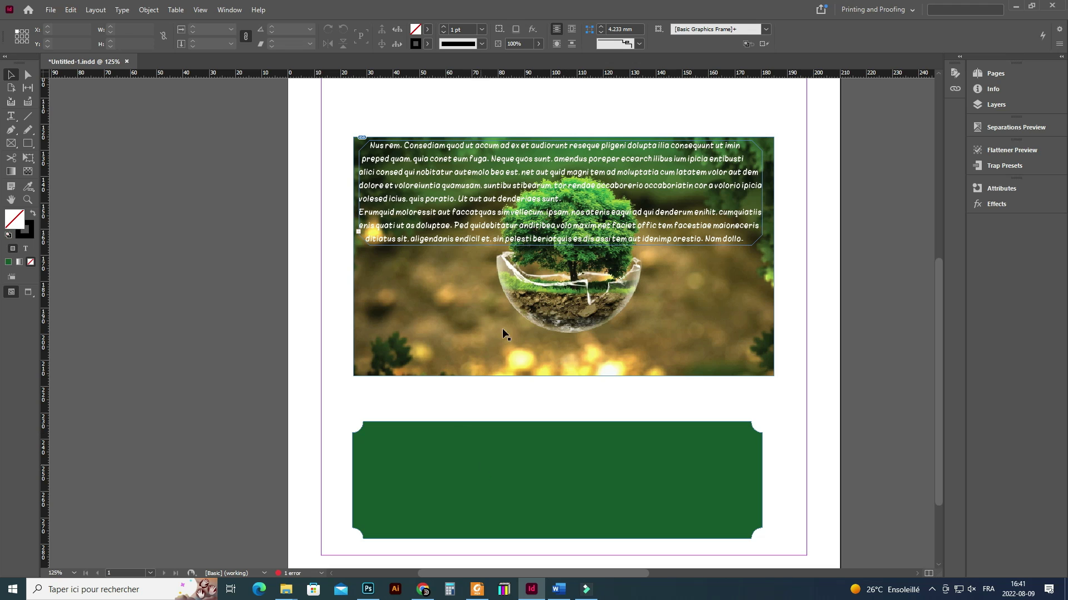
Step: Move the green rectangle back up behind the white text, to about X 28.9 mm, Y 114.4 mm
{"action": "left_click_drag", "start_coordinate": [541, 443], "coordinate": [552, 131]}
{"action": "scroll", "coordinate": [546, 155], "scroll_direction": "up", "scroll_amount": 1}
{"action": "scroll", "coordinate": [488, 322], "scroll_direction": "down", "scroll_amount": 2}
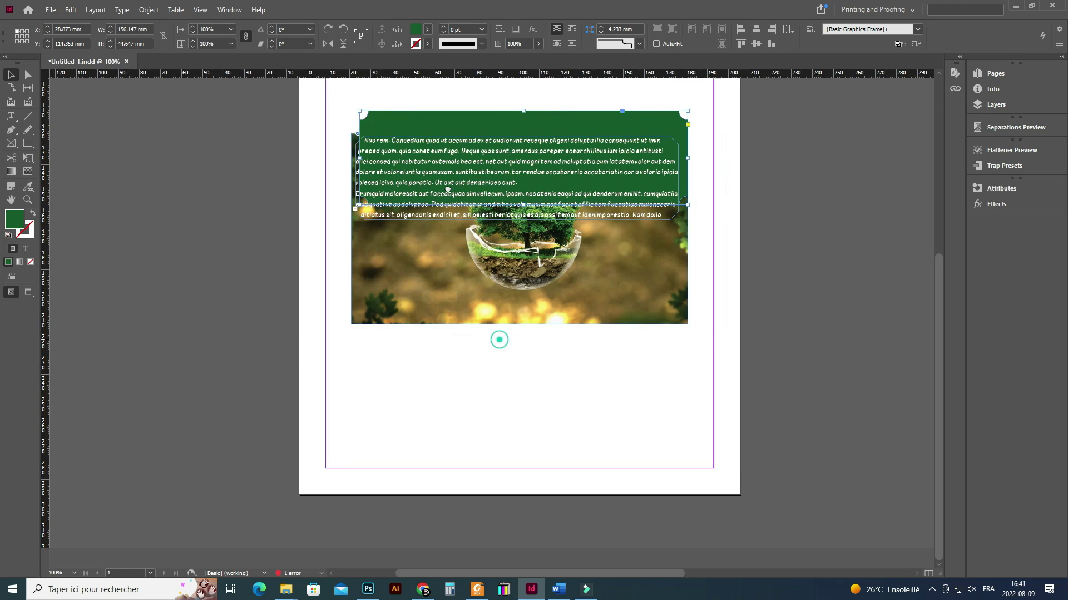
Step: Draw a nearly circular ellipse frame of about 68.7 × 69.3 mm below the picture
{"action": "left_click", "coordinate": [15, 143]}
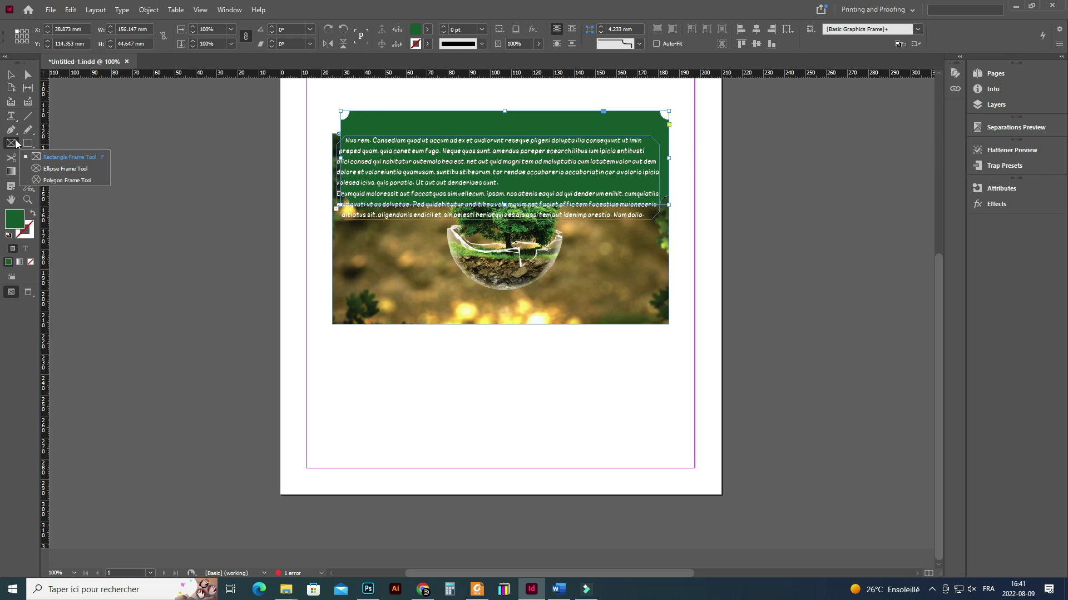
{"action": "left_click", "coordinate": [435, 354]}
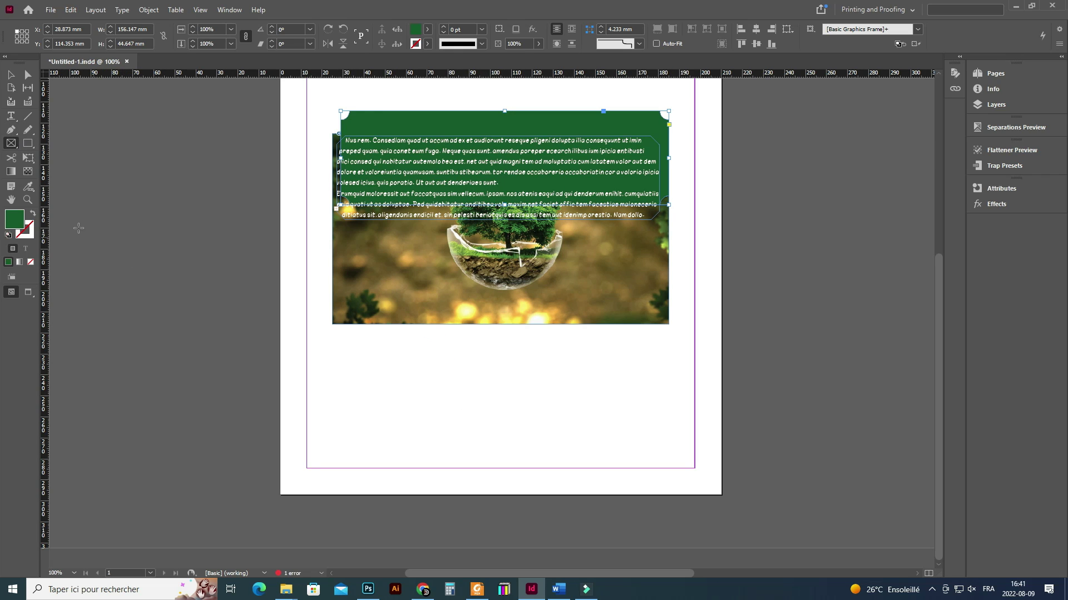
{"action": "left_click", "coordinate": [14, 145]}
{"action": "left_click", "coordinate": [39, 165]}
{"action": "left_click_drag", "start_coordinate": [453, 369], "coordinate": [582, 479]}
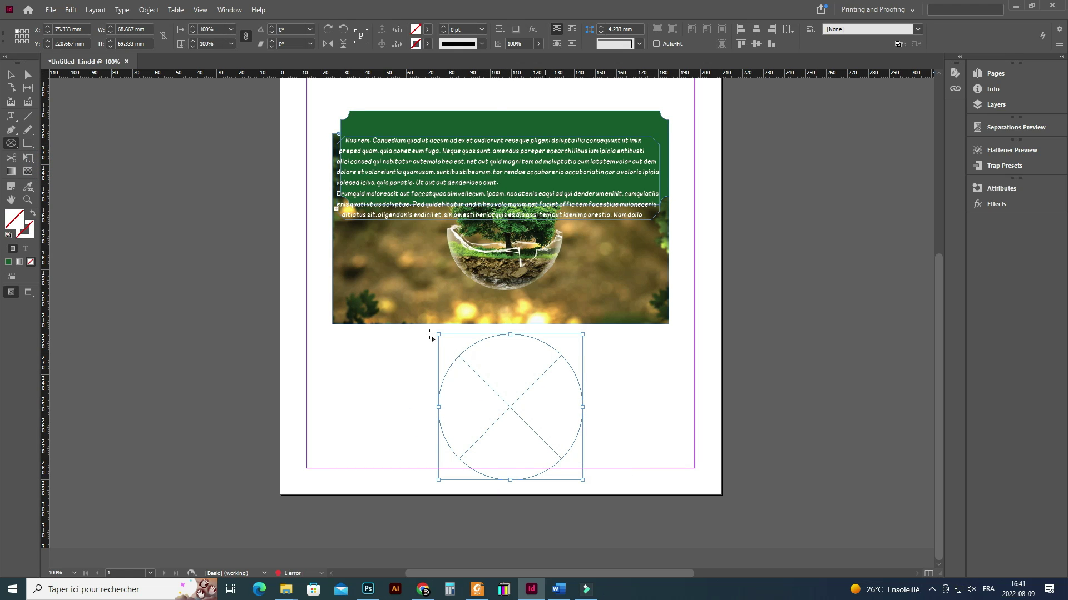
Step: Turn the circular frame into a text frame and fill it with placeholder text
{"action": "left_click", "coordinate": [10, 116]}
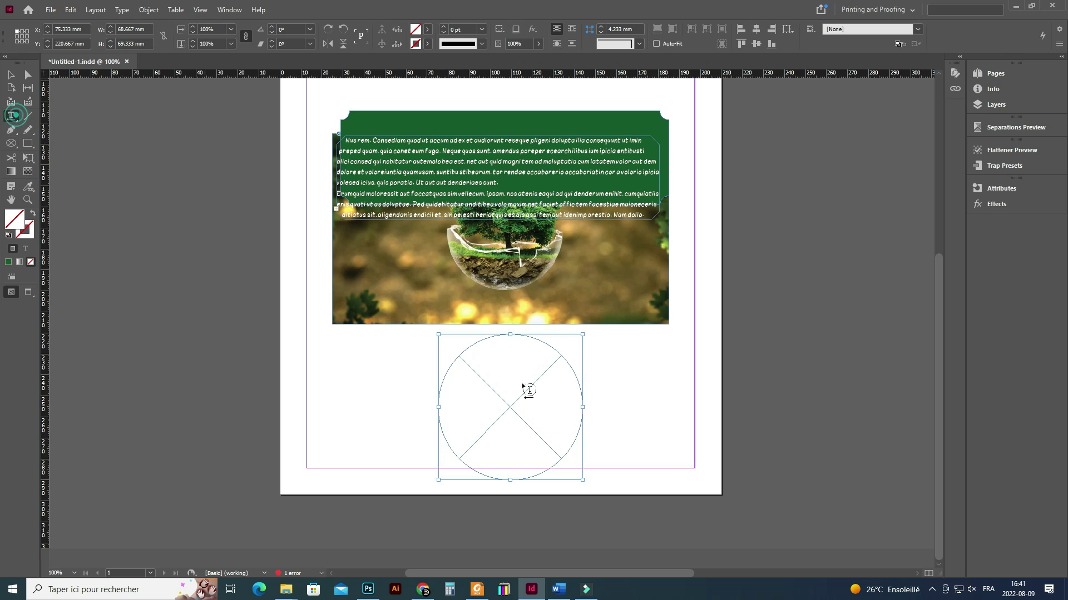
{"action": "left_click", "coordinate": [479, 364]}
{"action": "right_click", "coordinate": [493, 365]}
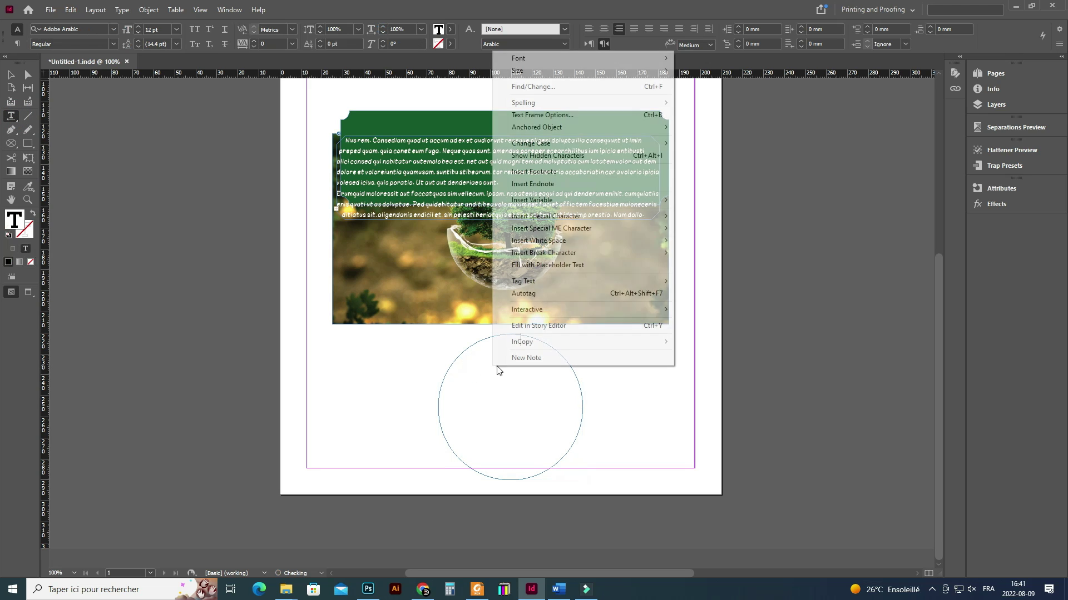
{"action": "left_click", "coordinate": [562, 265]}
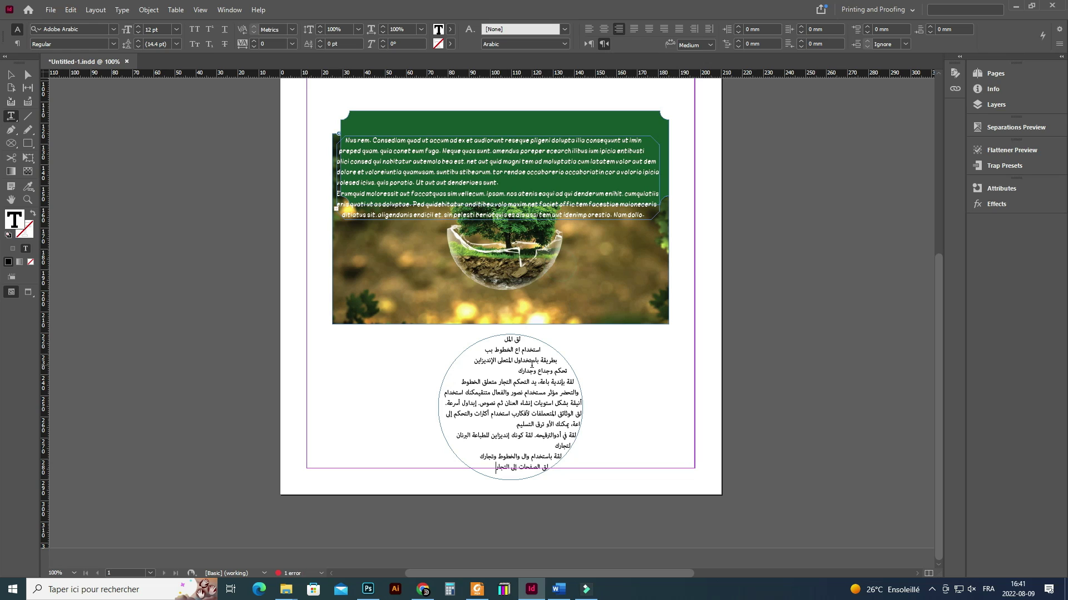
Step: Centre all the placeholder text in the circular frame, trying full justification along the way
{"action": "key", "text": "ctrl+a"}
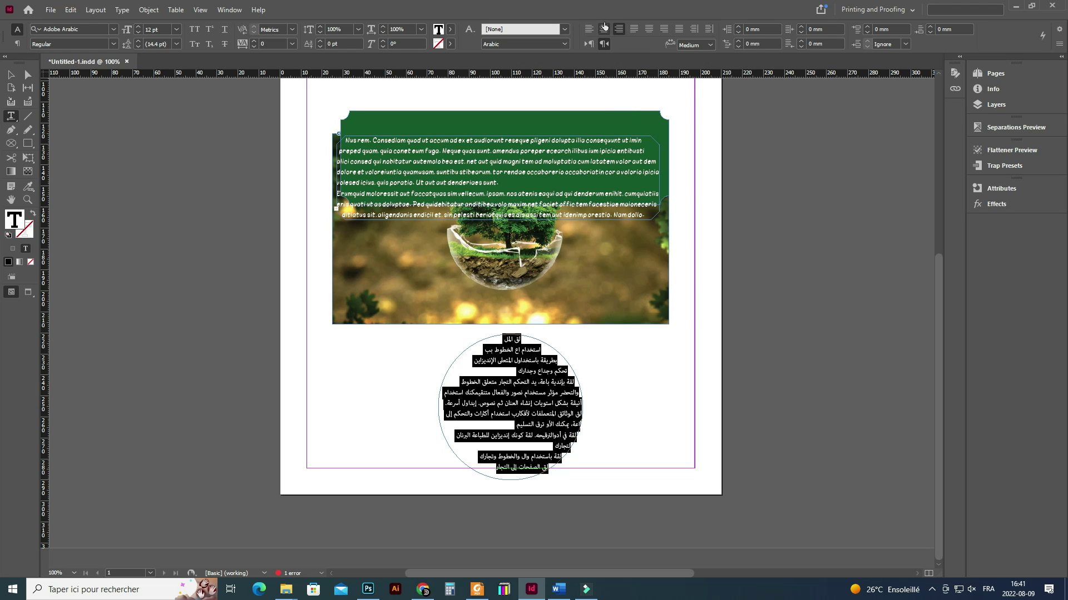
{"action": "left_click", "coordinate": [605, 33]}
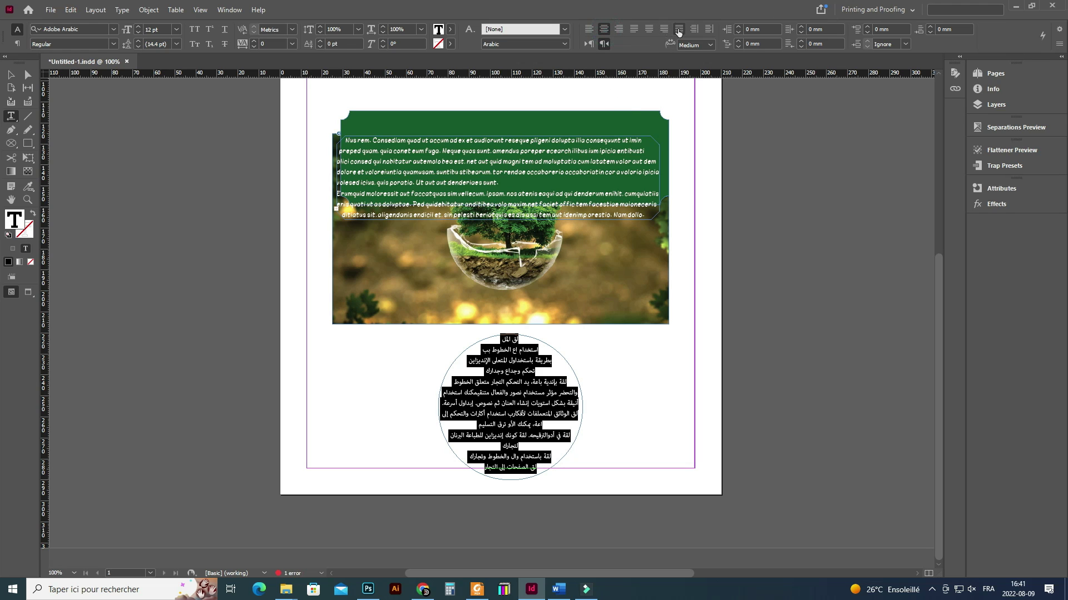
{"action": "left_click", "coordinate": [678, 32]}
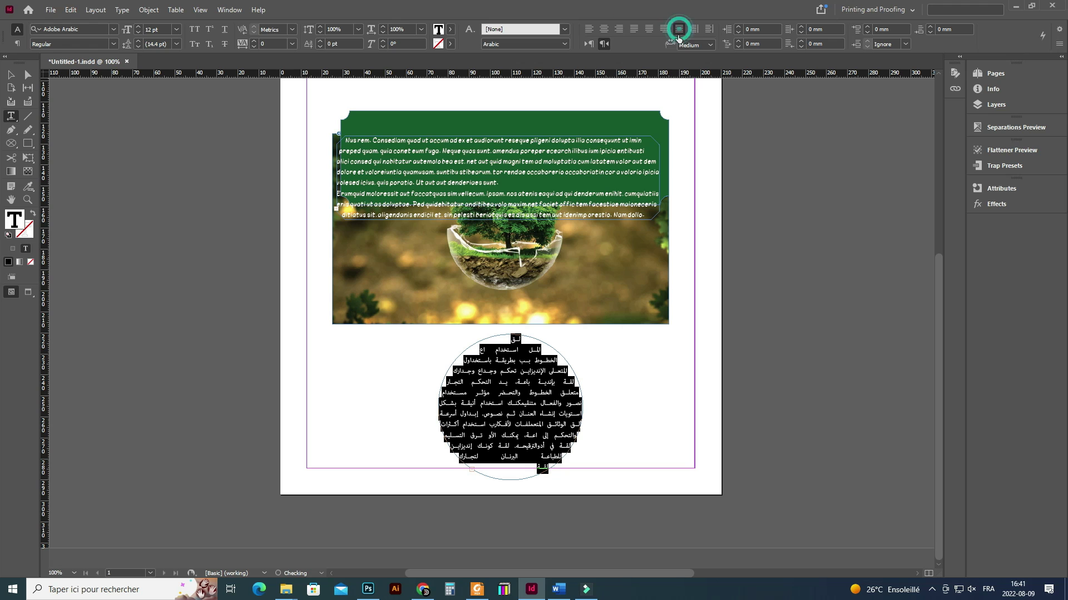
{"action": "left_click", "coordinate": [609, 31]}
Step: Move the circular text frame to the left margin, to about X 13.3 mm, Y 220.3 mm
{"action": "key", "text": "Escape"}
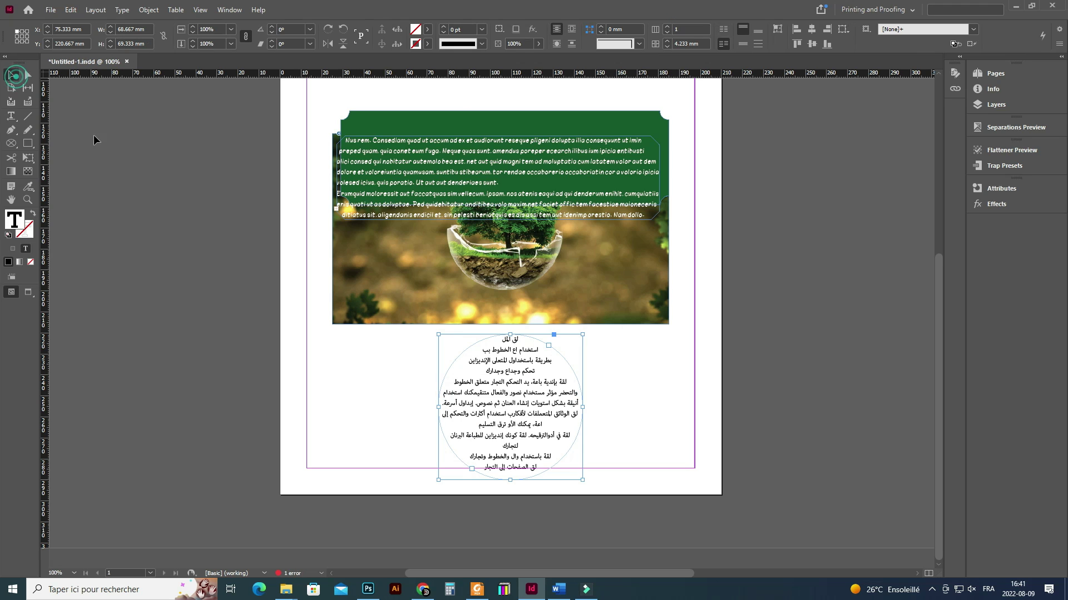
{"action": "key", "text": "ctrl+equal"}
{"action": "left_click_drag", "start_coordinate": [574, 410], "coordinate": [410, 397]}
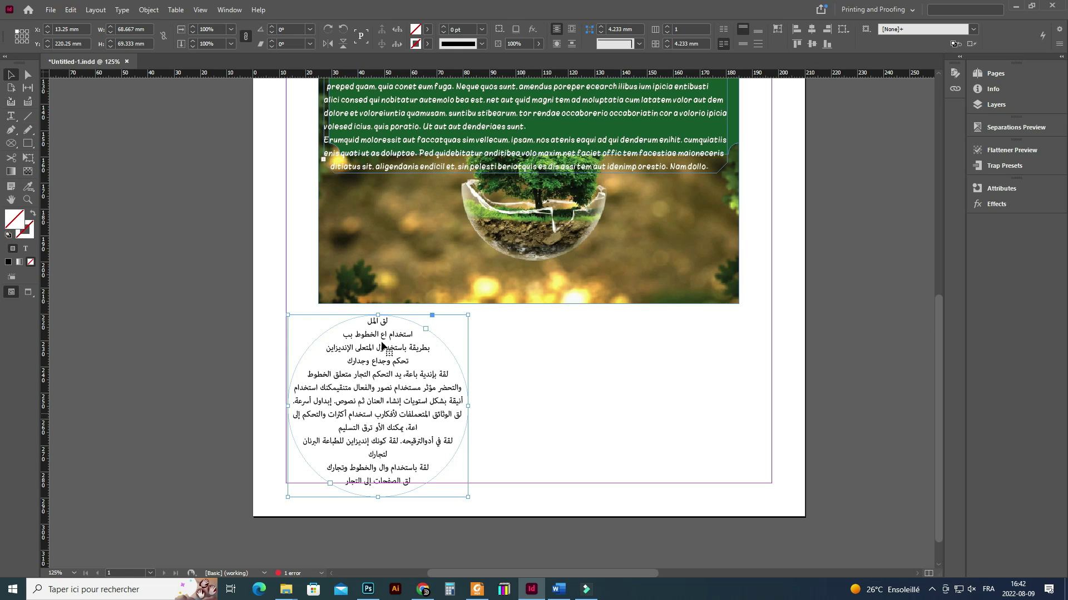
Step: Draw a second ellipse of about 71.3 × 72 mm to the right of the circular text frame
{"action": "left_click_drag", "start_coordinate": [27, 143], "coordinate": [64, 168]}
{"action": "left_click_drag", "start_coordinate": [537, 349], "coordinate": [709, 504]}
Step: Try starting text in the new circle with the regular type tool, and delete the circle
{"action": "left_click", "coordinate": [11, 116]}
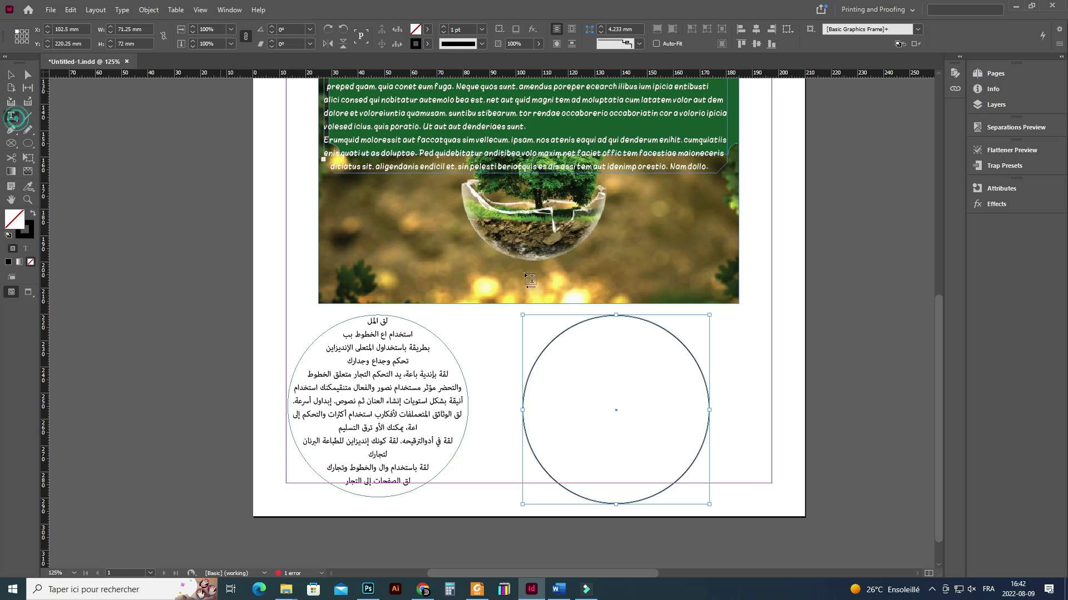
{"action": "left_click", "coordinate": [562, 334]}
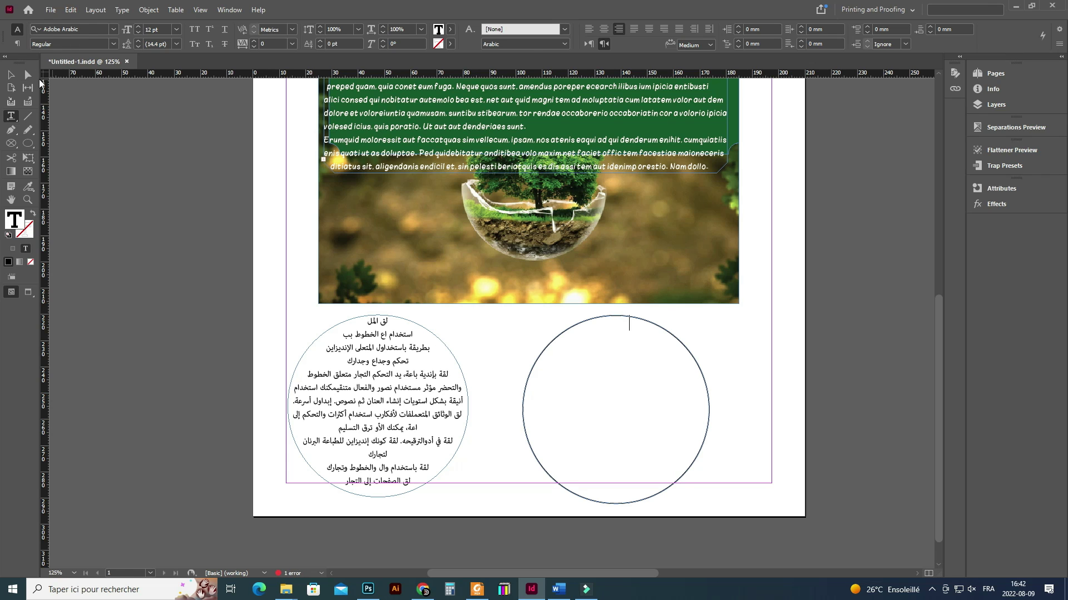
{"action": "left_click", "coordinate": [27, 75]}
{"action": "key", "text": "Delete"}
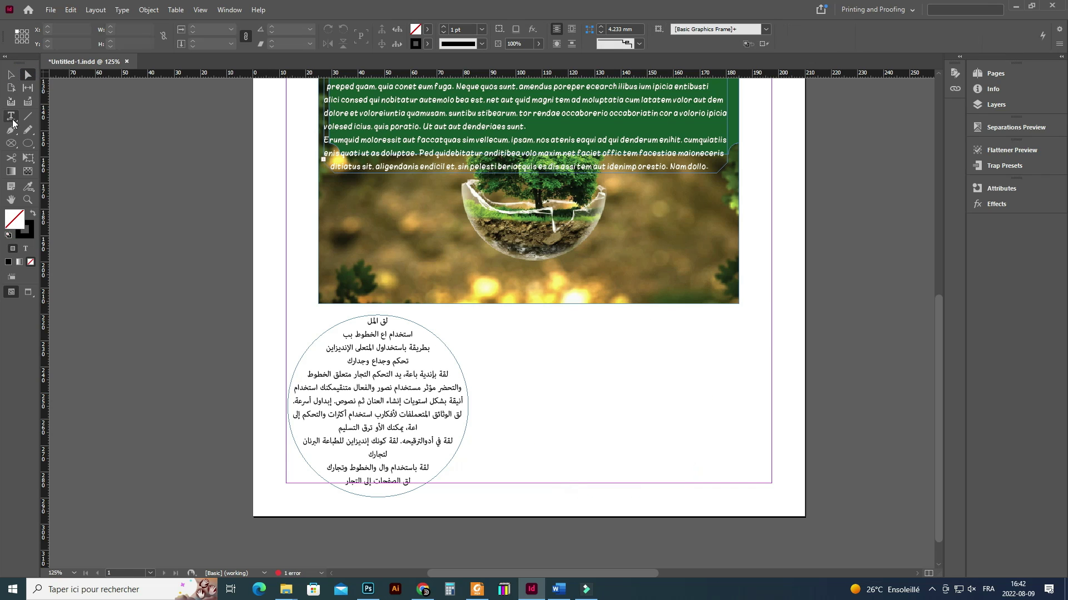
Step: Switch the type tool to Type on a Path and restore the deleted circle
{"action": "left_click", "coordinate": [13, 119]}
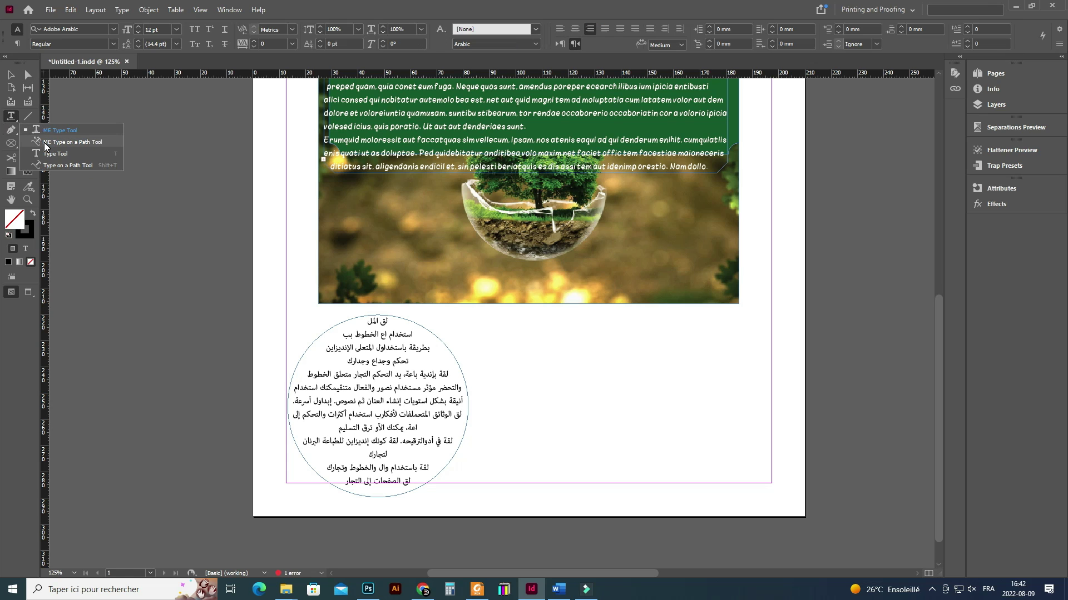
{"action": "left_click", "coordinate": [56, 163]}
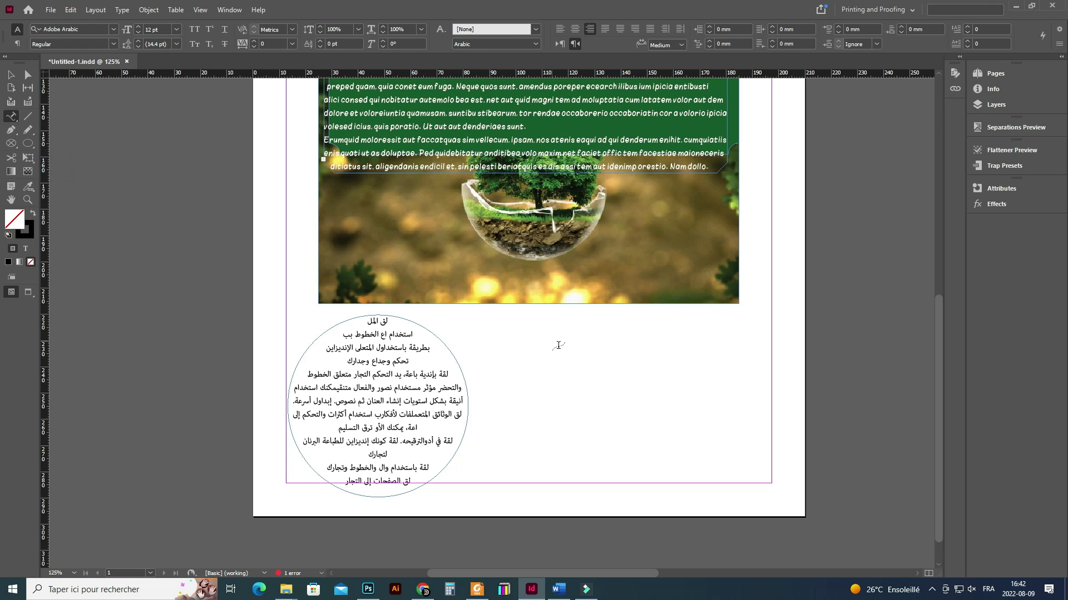
{"action": "left_click", "coordinate": [11, 75]}
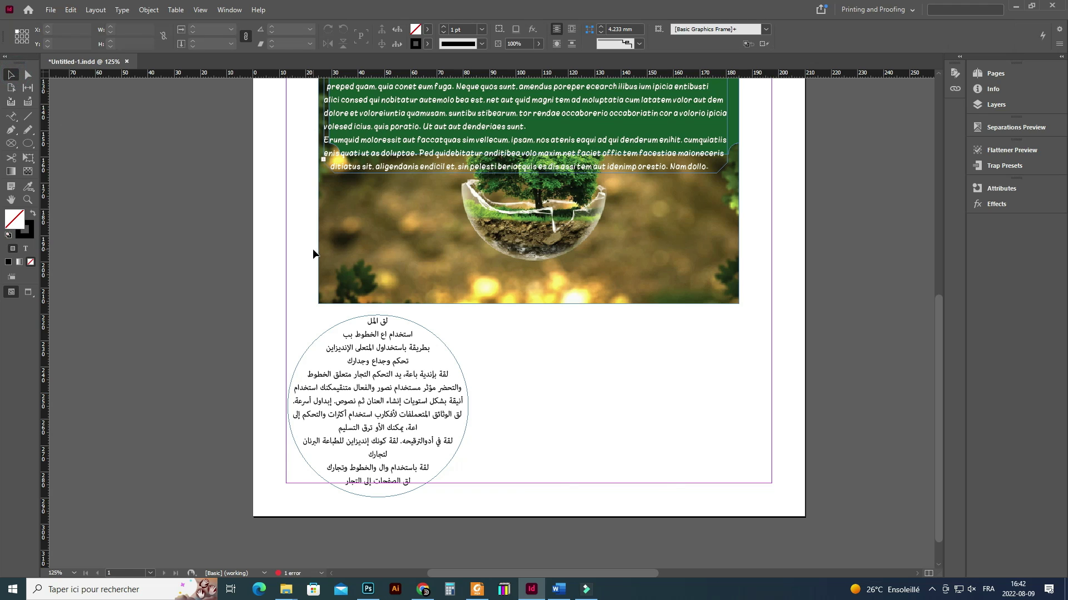
{"action": "key", "text": "ctrl+z"}
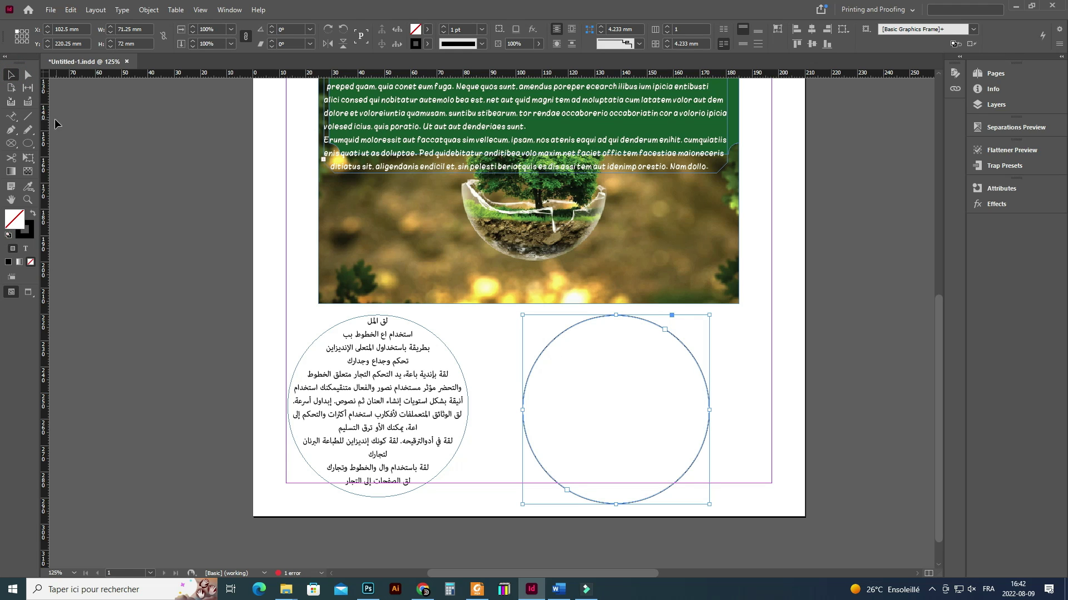
Step: Try entering "gnfnhf" on the restored circle, and undo back to a plain ellipse without a text frame
{"action": "left_click", "coordinate": [11, 116]}
{"action": "left_click", "coordinate": [576, 328]}
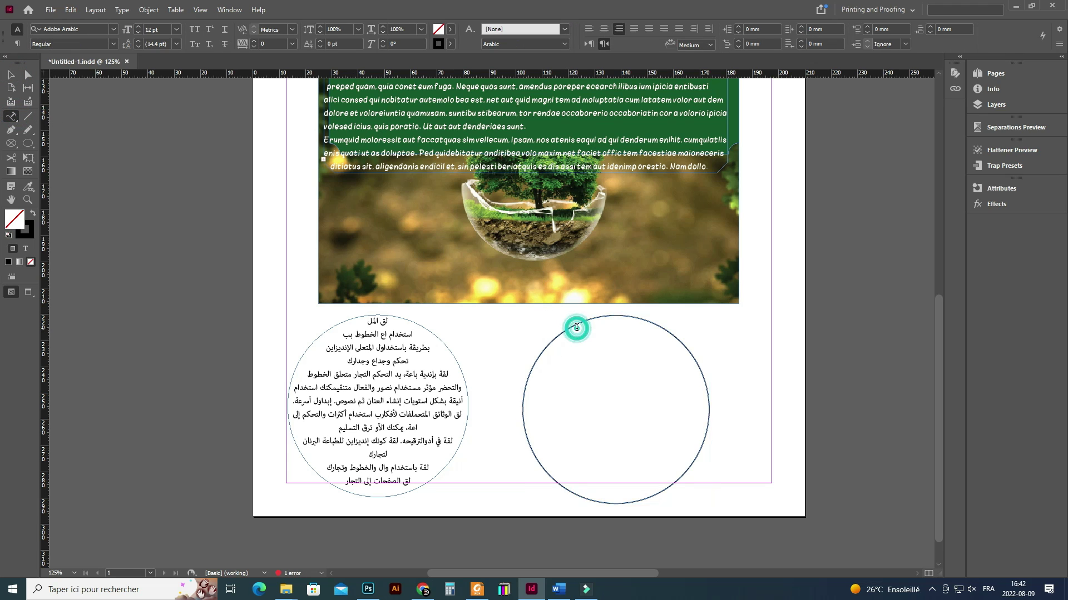
{"action": "type", "text": "gnfnhf"}
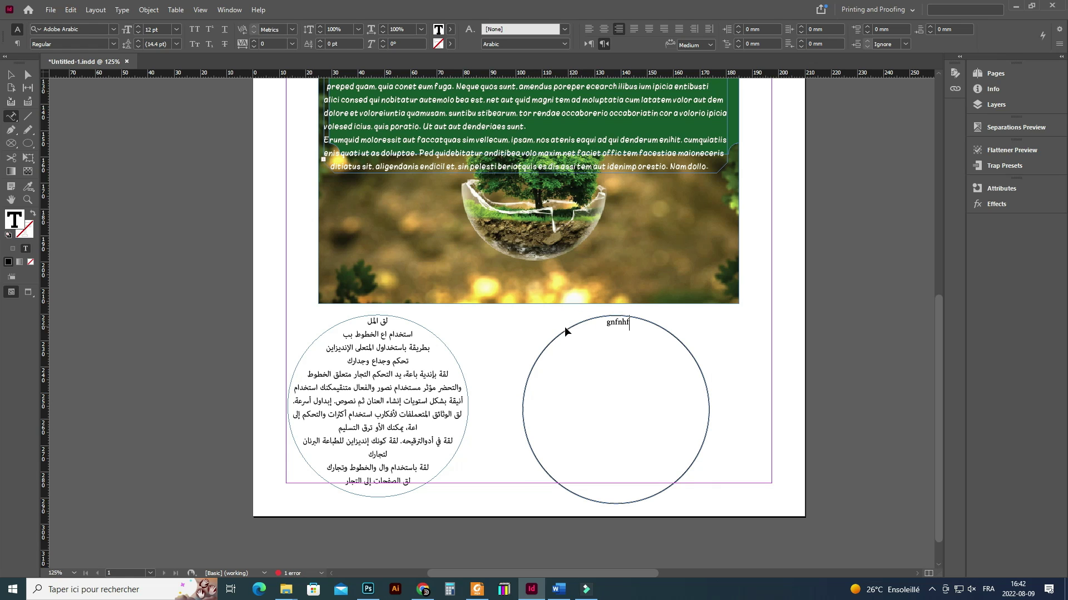
{"action": "key", "text": "ctrl+z"}
{"action": "key", "text": "ctrl+z"}
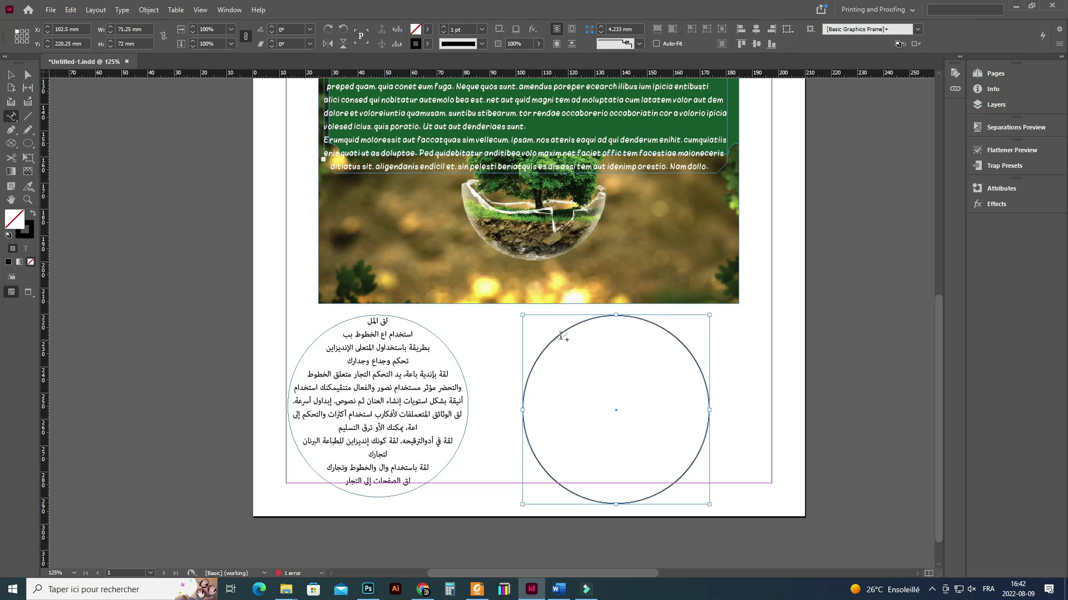
Step: Enter short sample text along the circle's outline with Type on a Path and set its size to 28 pt
{"action": "left_click", "coordinate": [559, 335]}
{"action": "type", "text": "gnf"}
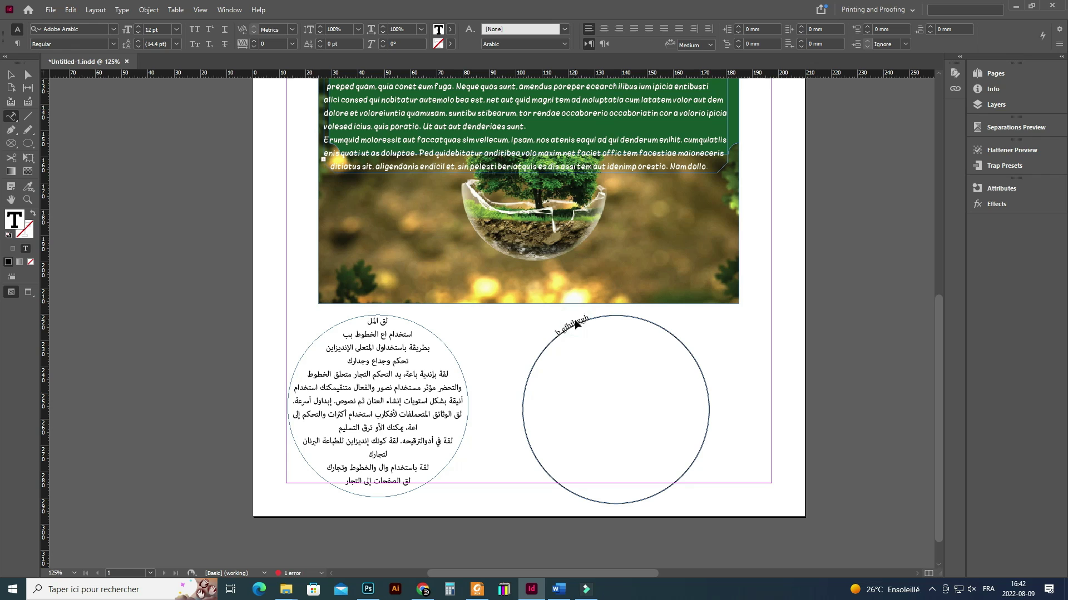
{"action": "key", "text": "ctrl+a"}
{"action": "left_click", "coordinate": [138, 26]}
{"action": "left_click", "coordinate": [137, 27]}
{"action": "left_click", "coordinate": [137, 27]}
{"action": "left_click", "coordinate": [137, 26]}
Step: Extend the sample text along the circle's path and replace all of it with placeholder text
{"action": "left_click", "coordinate": [633, 316]}
{"action": "type", "text": "hjhfgjhfgjhfgjhfgjhhhg"}
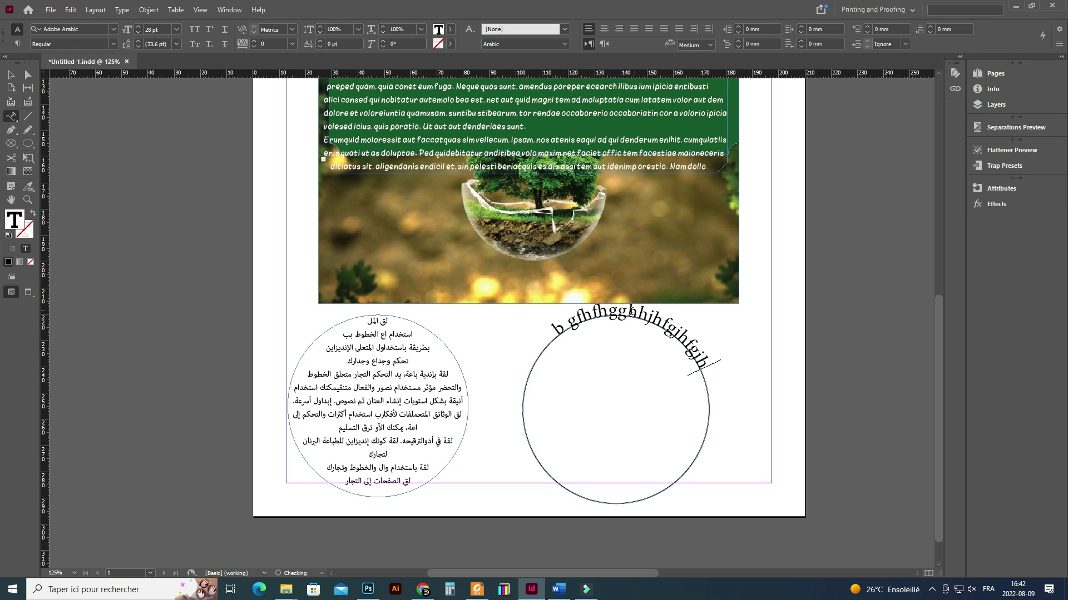
{"action": "double_click", "coordinate": [616, 314]}
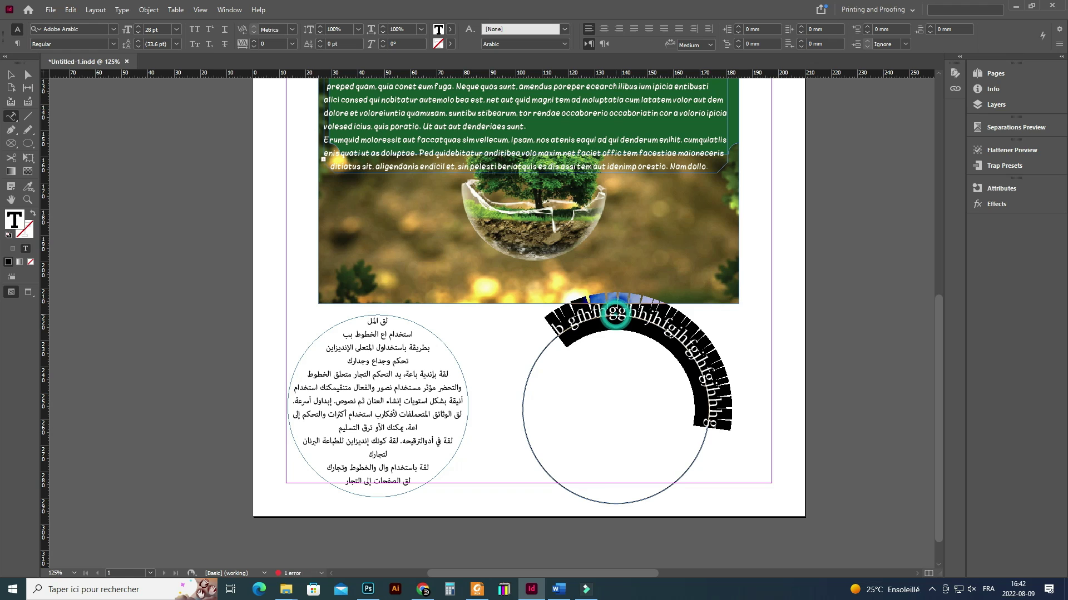
{"action": "key", "text": "BackSpace"}
{"action": "right_click", "coordinate": [615, 314]}
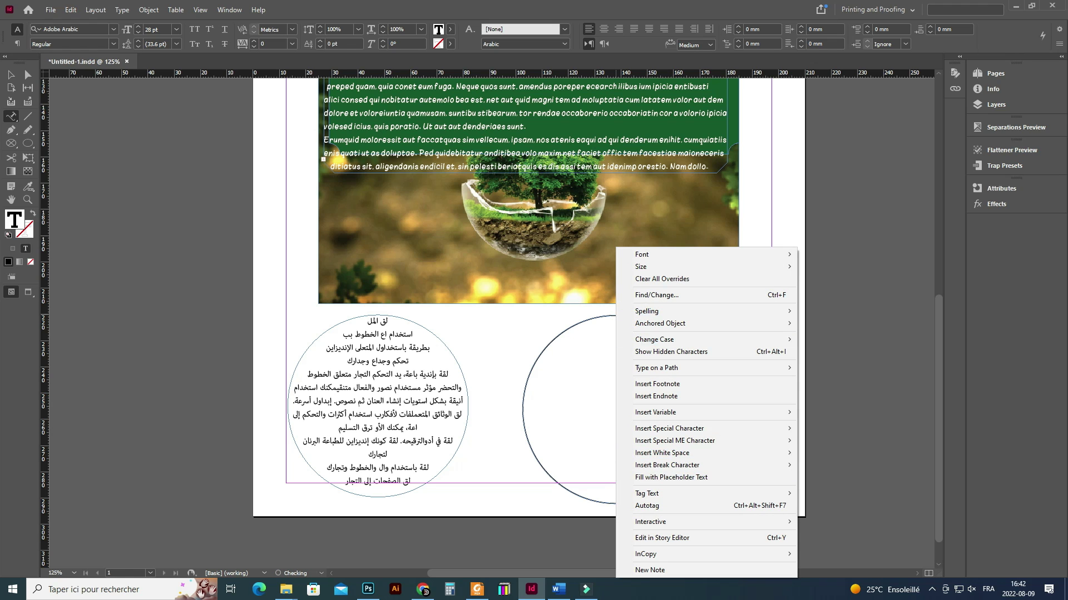
{"action": "left_click", "coordinate": [671, 477]}
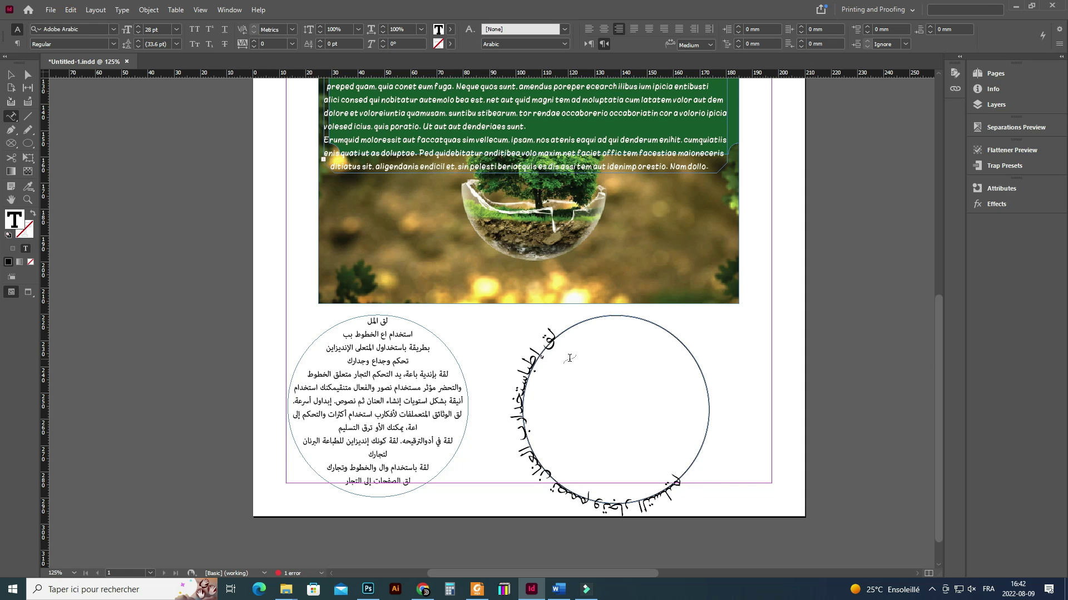
Step: Enlarge the placeholder text along the circle's path to 54 pt, and delete that circle with its text
{"action": "triple_click", "coordinate": [541, 347]}
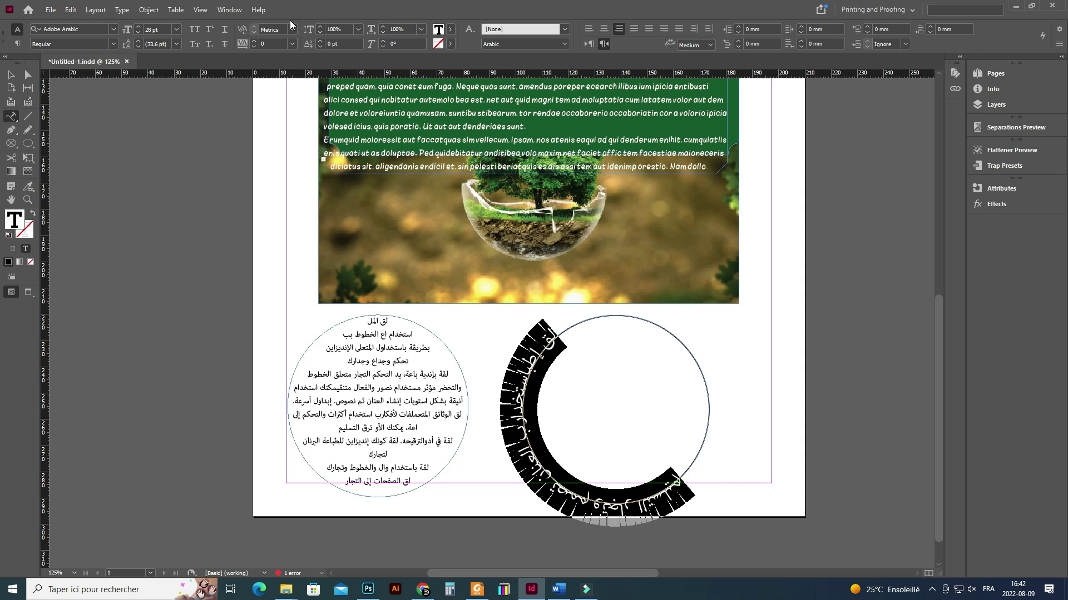
{"action": "left_click", "coordinate": [139, 25]}
{"action": "left_click", "coordinate": [139, 26]}
{"action": "left_click", "coordinate": [139, 26]}
{"action": "left_click", "coordinate": [139, 26]}
{"action": "left_click", "coordinate": [139, 26]}
{"action": "left_click", "coordinate": [139, 26]}
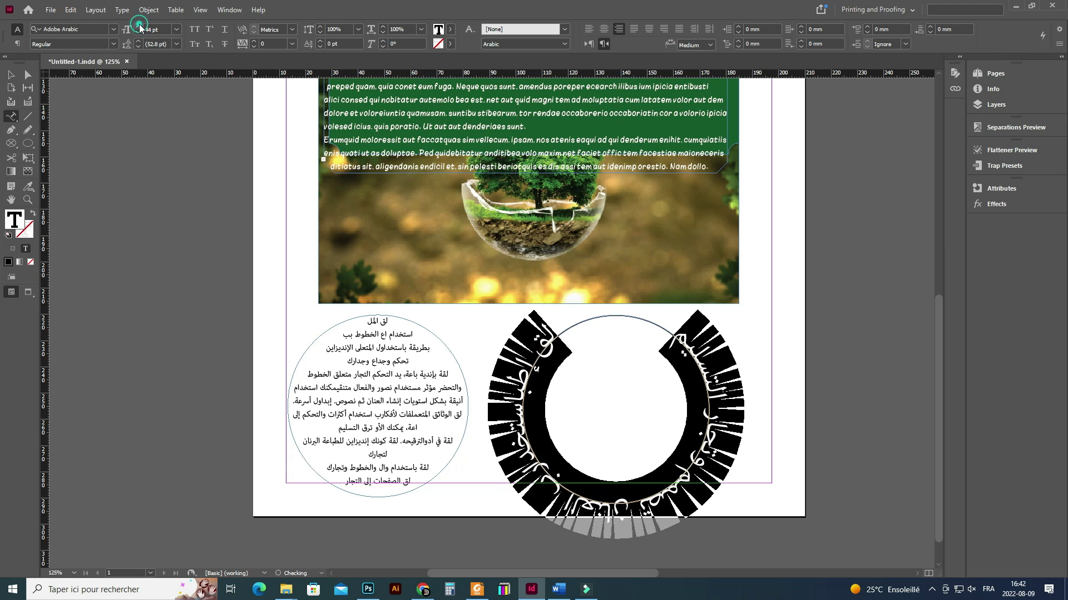
{"action": "left_click", "coordinate": [139, 26]}
{"action": "left_click", "coordinate": [139, 26]}
{"action": "left_click", "coordinate": [139, 26]}
{"action": "left_click", "coordinate": [139, 27]}
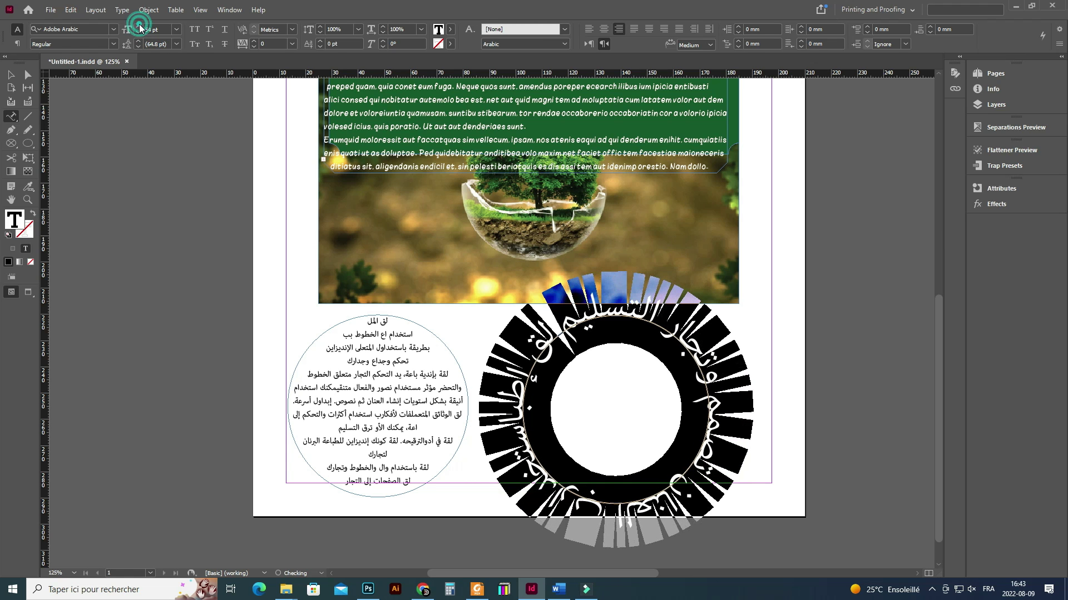
{"action": "key", "text": "Escape"}
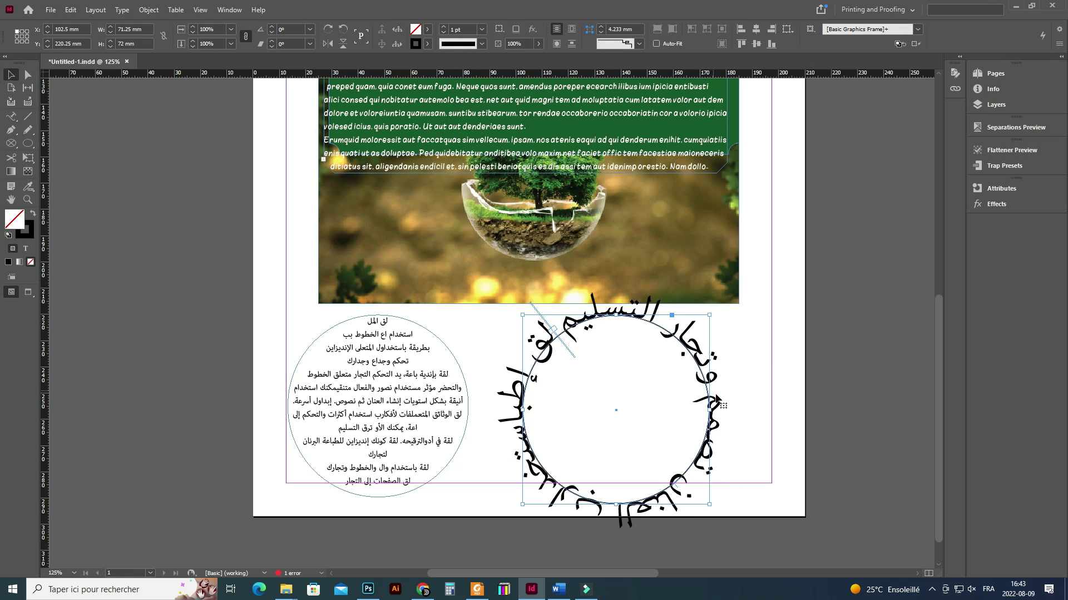
{"action": "key", "text": "Delete"}
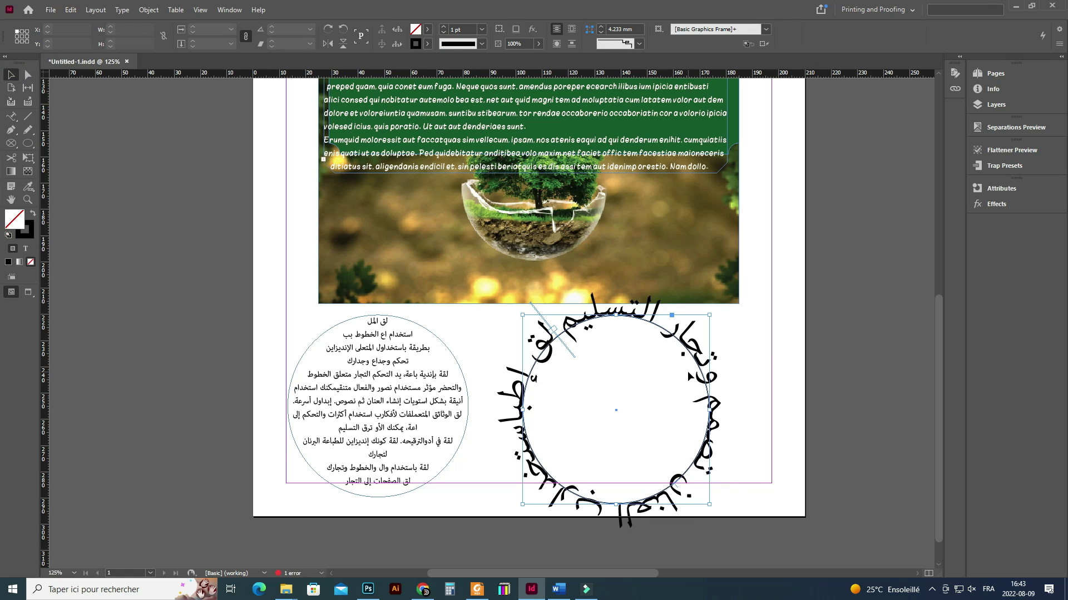
Step: Draw an open wavy curve about 83 mm wide and 24 mm high with the Pen tool beside the circular text frame
{"action": "left_click", "coordinate": [11, 129]}
{"action": "left_click", "coordinate": [512, 423]}
{"action": "left_click_drag", "start_coordinate": [586, 387], "coordinate": [657, 423]}
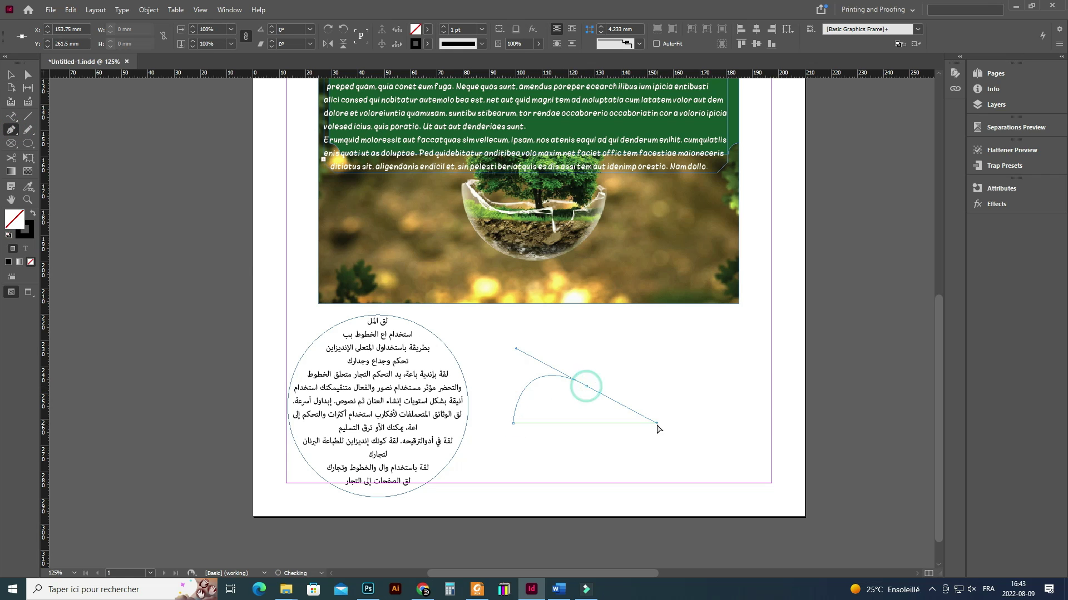
{"action": "left_click", "coordinate": [730, 361]}
{"action": "left_click", "coordinate": [27, 116]}
{"action": "left_click", "coordinate": [516, 409]}
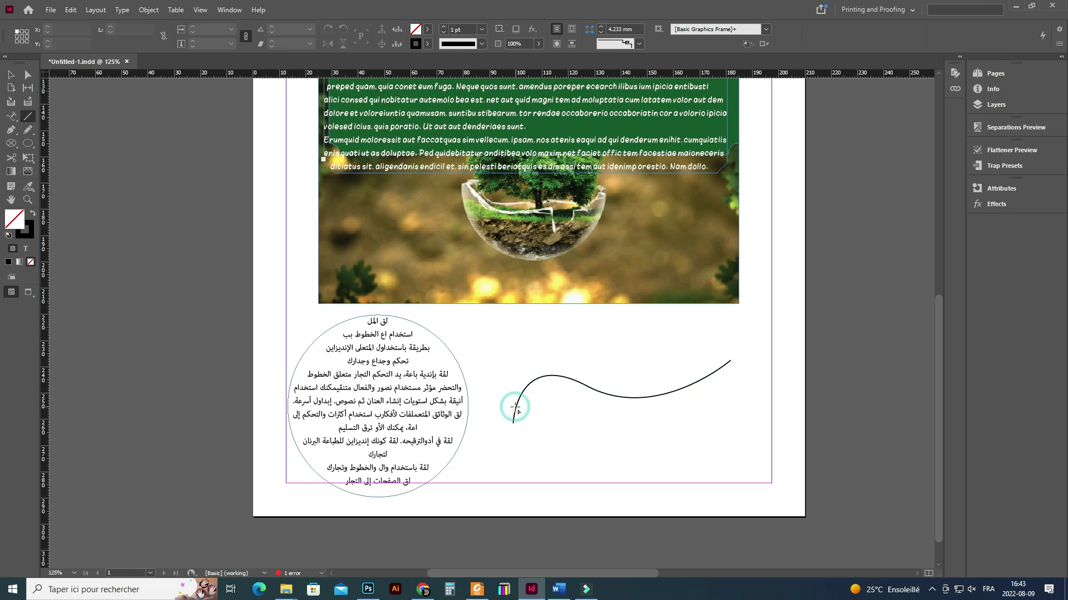
Step: Enter a line of sample text along the wavy curve with Type on a Path
{"action": "left_click", "coordinate": [10, 116]}
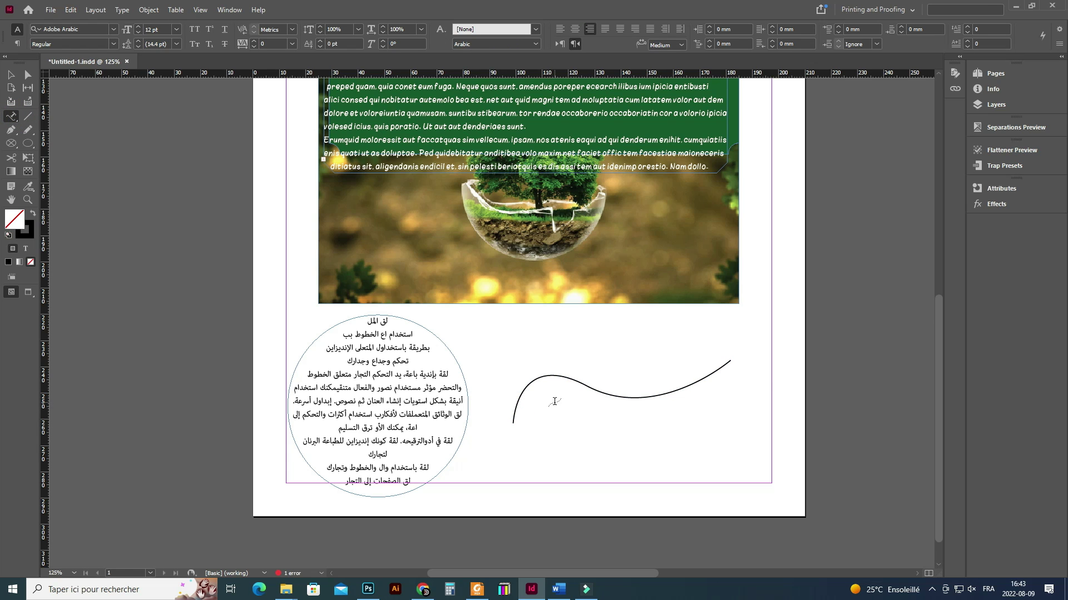
{"action": "left_click", "coordinate": [516, 398]}
{"action": "type", "text": "bgfdbgfdhfdgfdhydrtitfikfghih"}
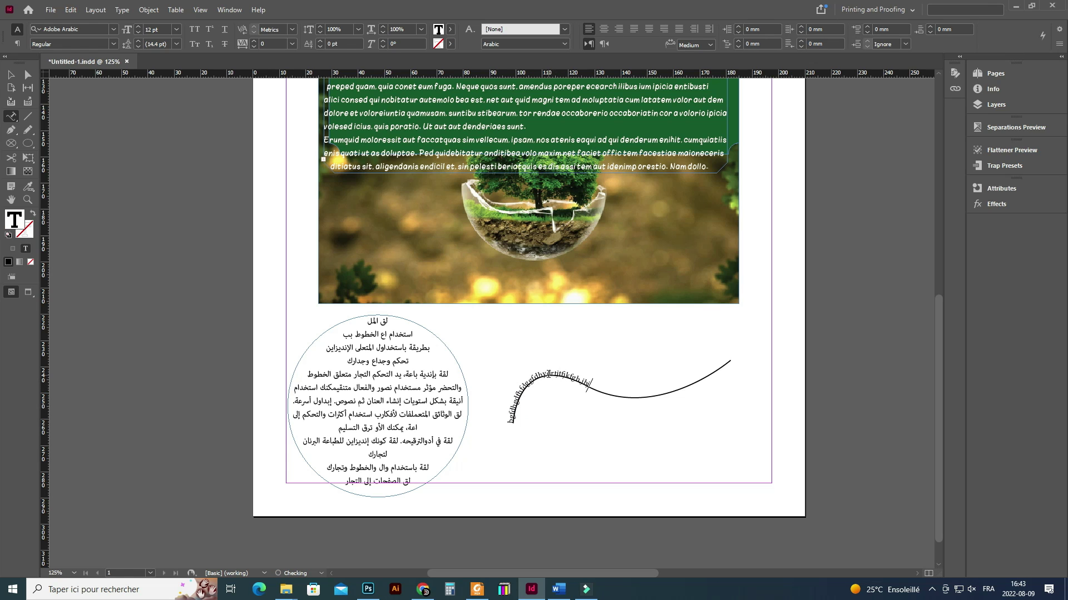
Step: Set the size of the curve's text to 28 pt, and delete the curve with its text
{"action": "key", "text": "ctrl+a"}
{"action": "left_click", "coordinate": [139, 26]}
{"action": "left_click", "coordinate": [138, 27]}
{"action": "left_click", "coordinate": [138, 27]}
{"action": "left_click", "coordinate": [138, 26]}
{"action": "left_click", "coordinate": [138, 26]}
{"action": "left_click", "coordinate": [138, 27]}
{"action": "left_click", "coordinate": [138, 27]}
{"action": "left_click", "coordinate": [139, 27]}
{"action": "left_click", "coordinate": [138, 27]}
{"action": "left_click", "coordinate": [139, 26]}
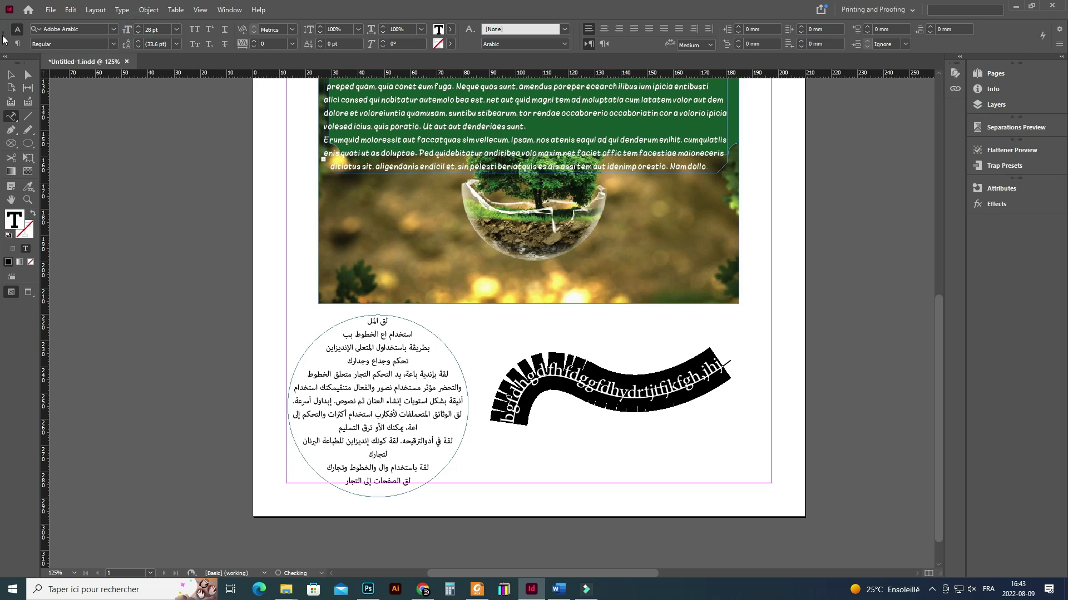
{"action": "left_click", "coordinate": [11, 74]}
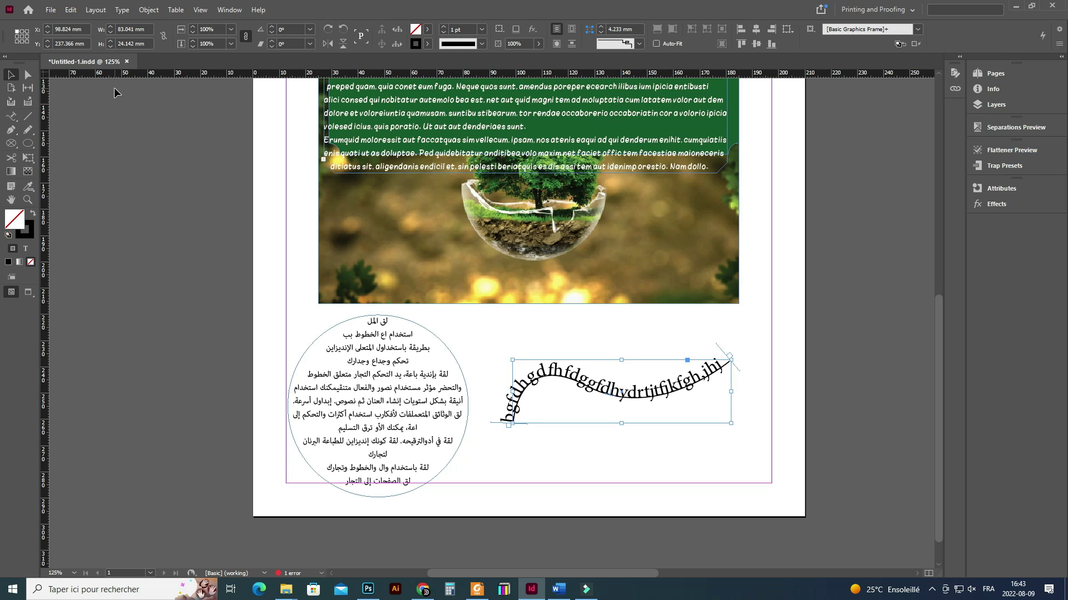
{"action": "key", "text": "Delete"}
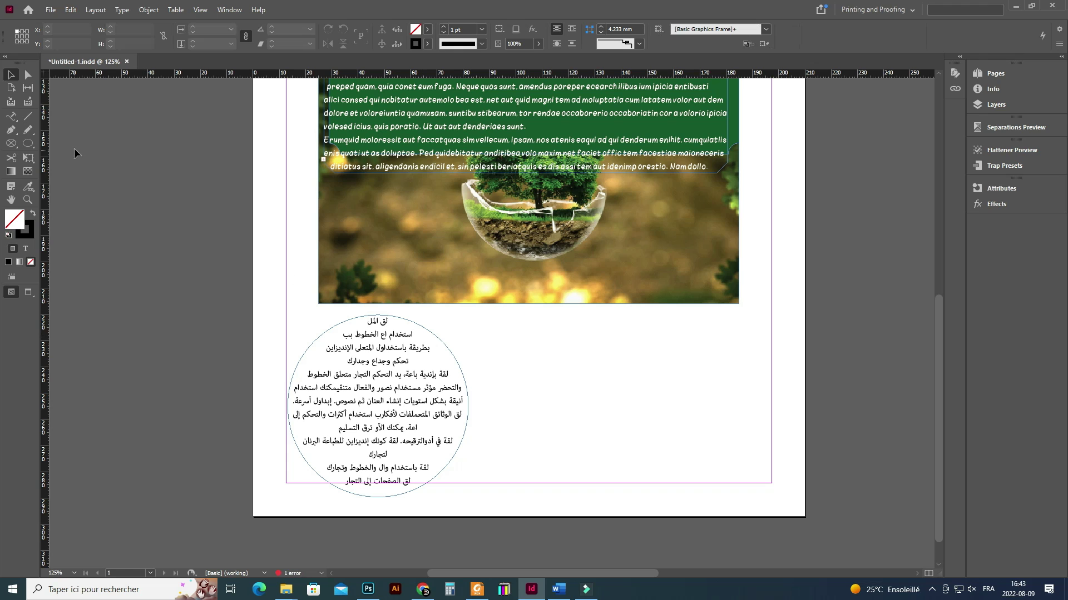
Step: Draw a hexagonal polygon frame about 64 mm wide and 54 mm high beside the circular text frame
{"action": "left_click", "coordinate": [11, 142]}
{"action": "left_click", "coordinate": [56, 181]}
{"action": "left_click_drag", "start_coordinate": [534, 360], "coordinate": [702, 502]}
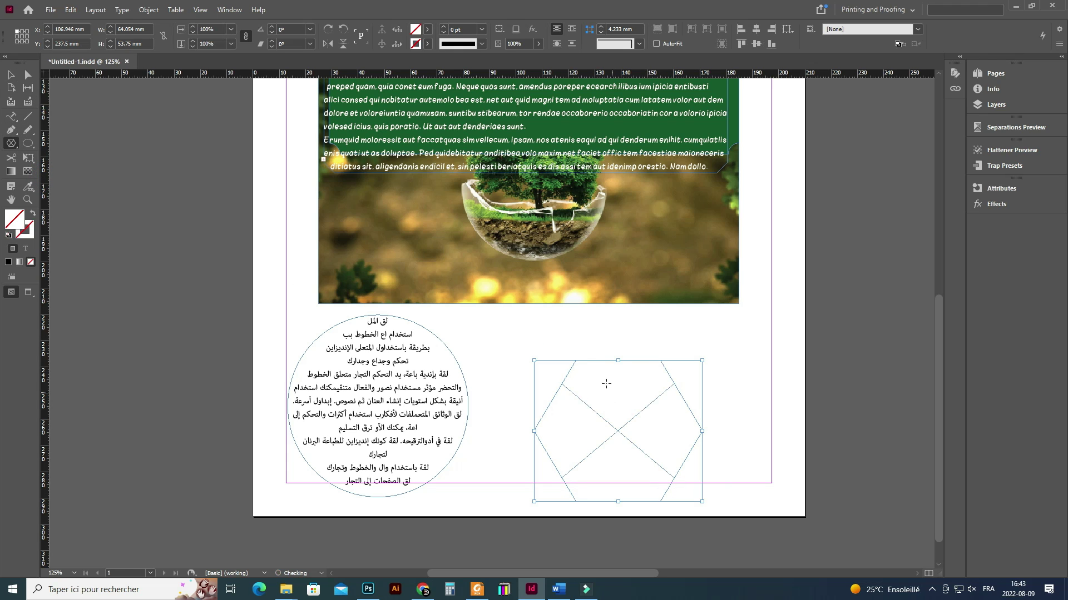
Step: Turn the hexagon into a text frame with the regular Type tool and fill it with English: USA placeholder text
{"action": "left_click", "coordinate": [11, 116]}
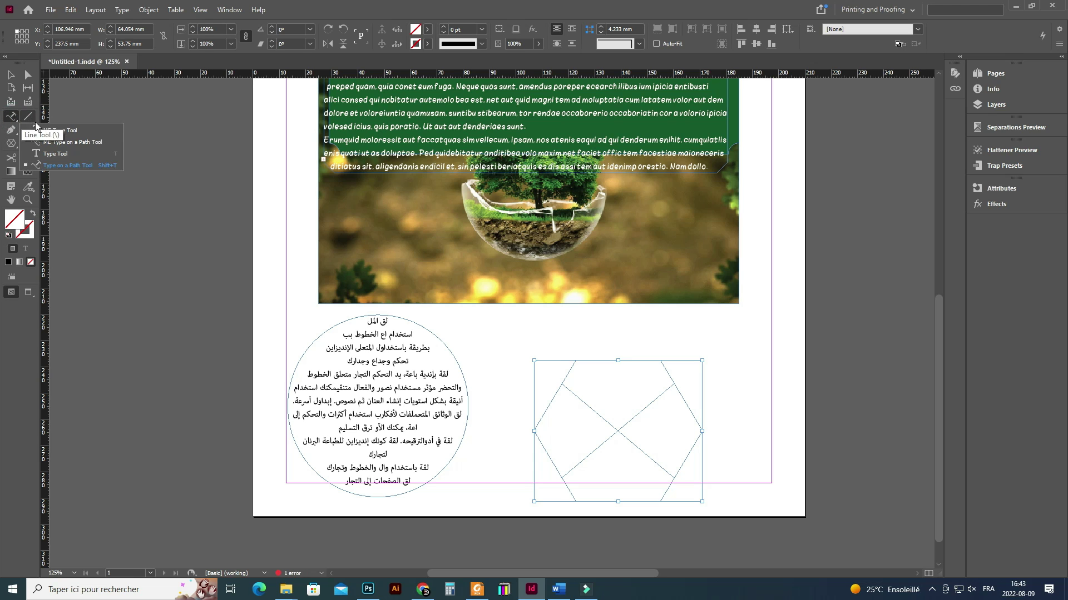
{"action": "left_click", "coordinate": [56, 154]}
{"action": "left_click", "coordinate": [589, 381]}
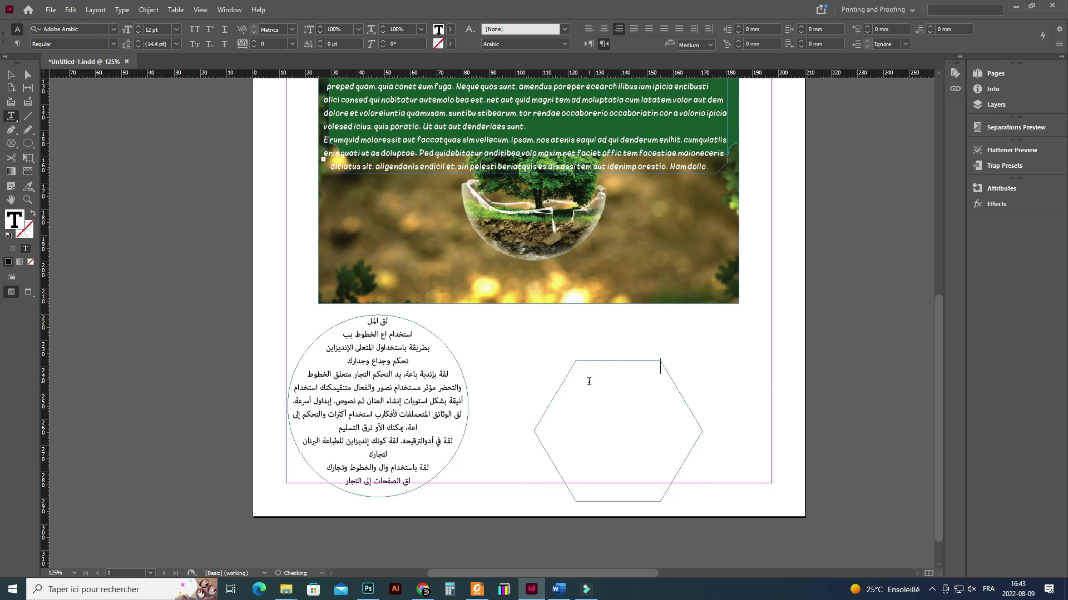
{"action": "right_click", "coordinate": [589, 382]}
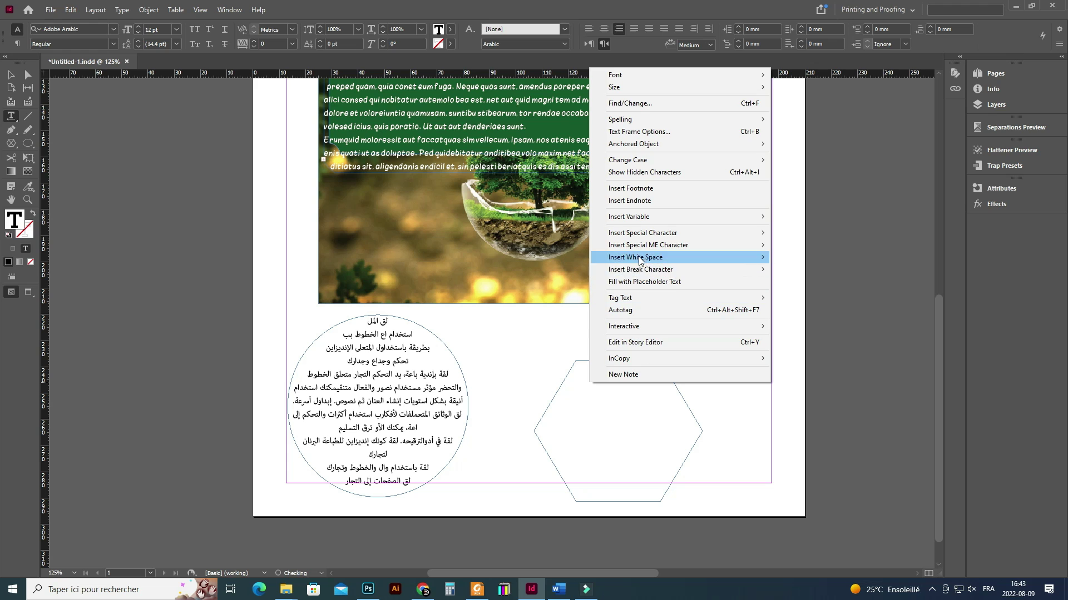
{"action": "left_click", "coordinate": [498, 43]}
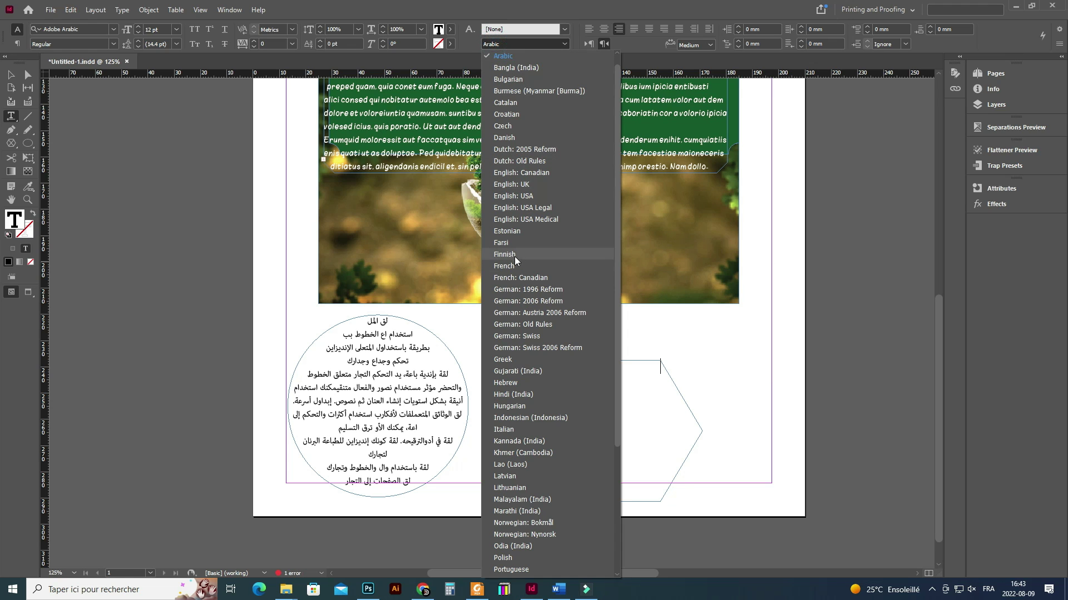
{"action": "left_click", "coordinate": [520, 196]}
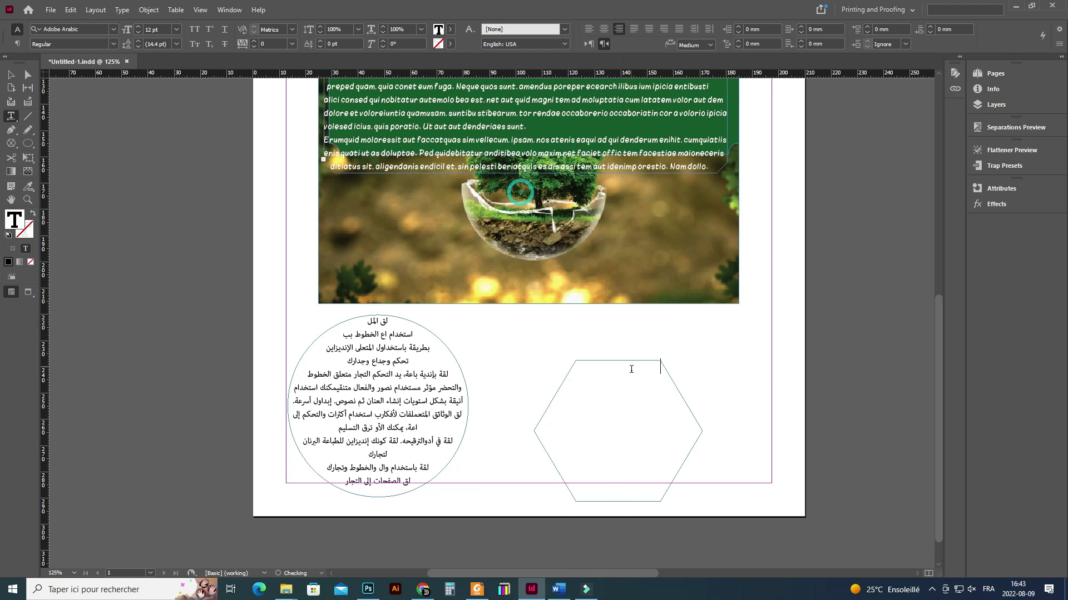
{"action": "right_click", "coordinate": [631, 369]}
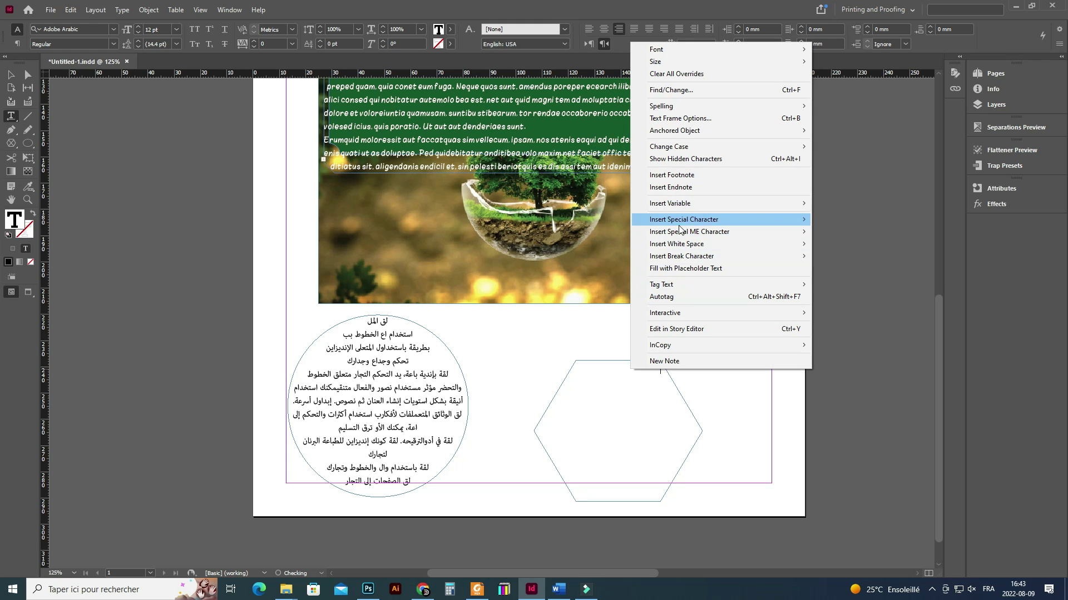
{"action": "left_click", "coordinate": [676, 268]}
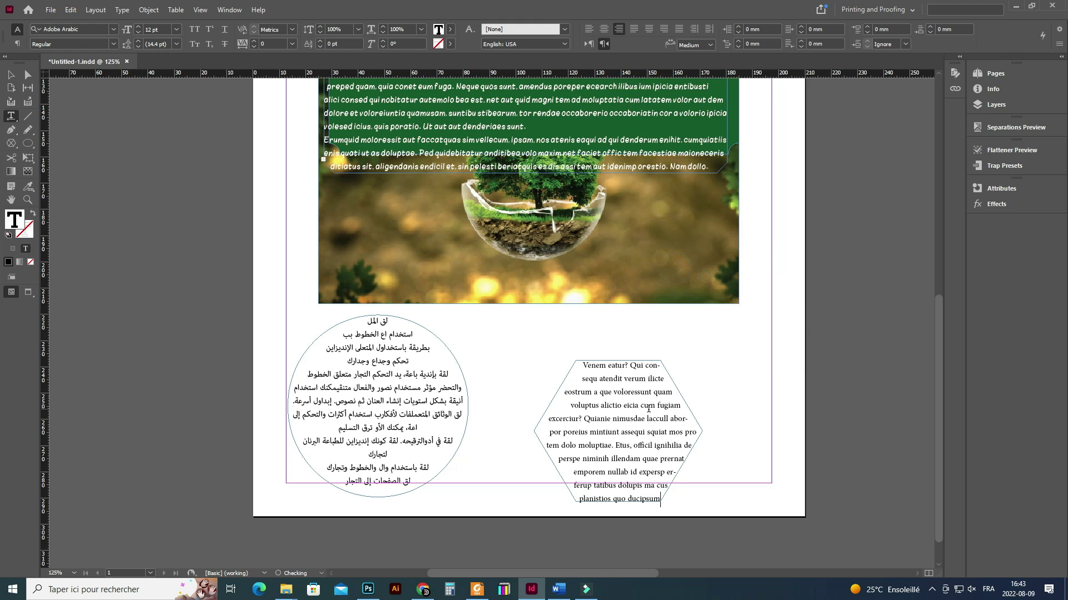
Step: Move the hexagonal text frame up and enlarge it to about 83 mm wide, ending at the page's bottom margin
{"action": "key", "text": "Escape"}
{"action": "left_click_drag", "start_coordinate": [611, 410], "coordinate": [589, 381]}
{"action": "left_click_drag", "start_coordinate": [682, 472], "coordinate": [730, 508]}
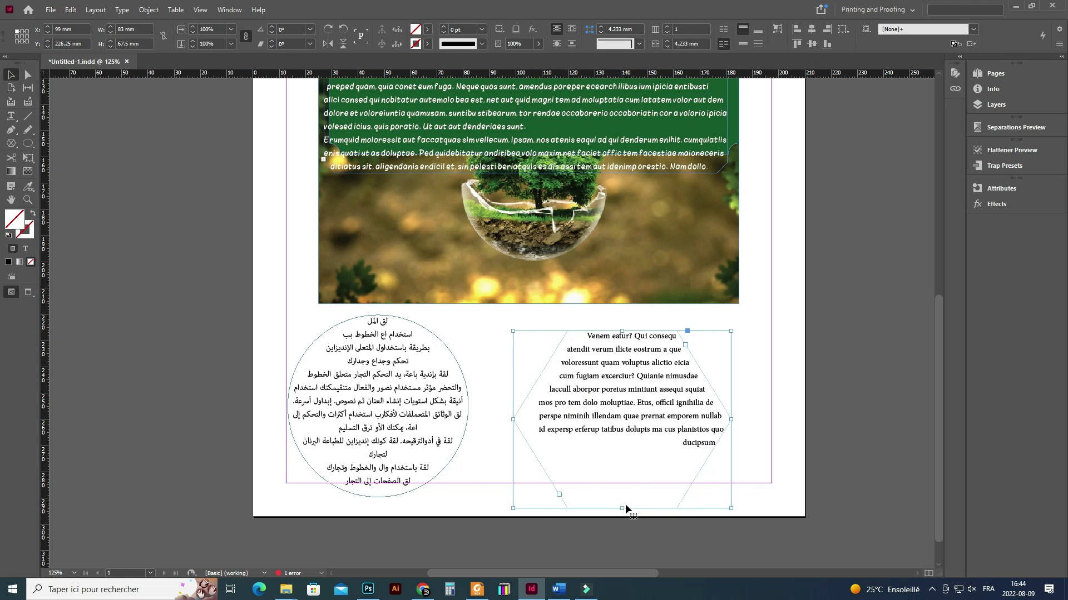
{"action": "left_click_drag", "start_coordinate": [622, 507], "coordinate": [624, 484]}
Step: Set the text in the hexagon to 16 pt, and delete the hexagonal text frame
{"action": "double_click", "coordinate": [636, 425]}
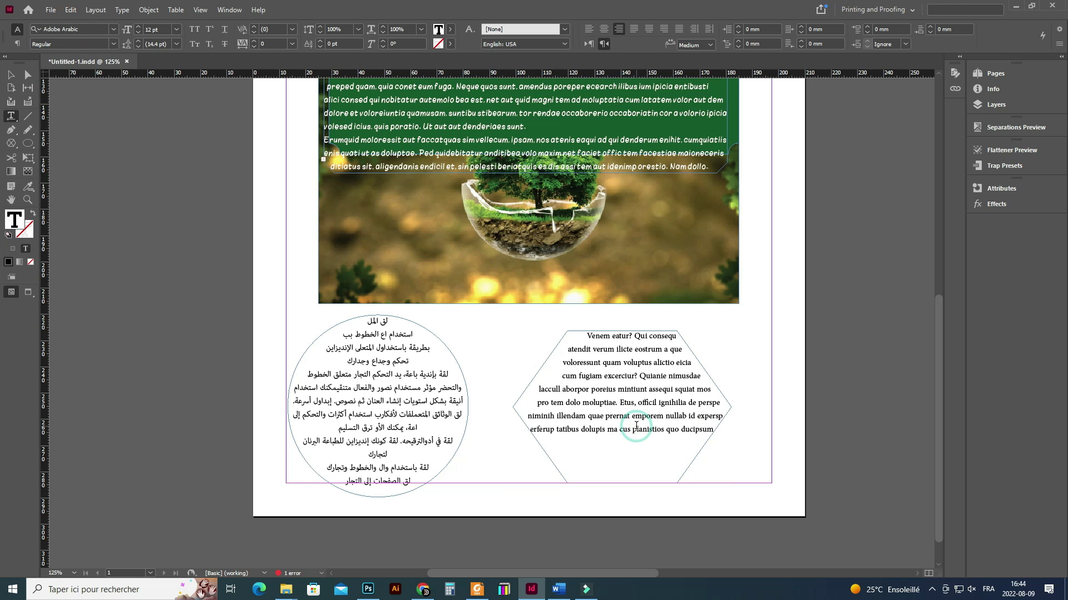
{"action": "key", "text": "ctrl+a"}
{"action": "left_click", "coordinate": [138, 26]}
{"action": "left_click", "coordinate": [138, 26]}
{"action": "left_click", "coordinate": [138, 26]}
{"action": "left_click", "coordinate": [138, 26]}
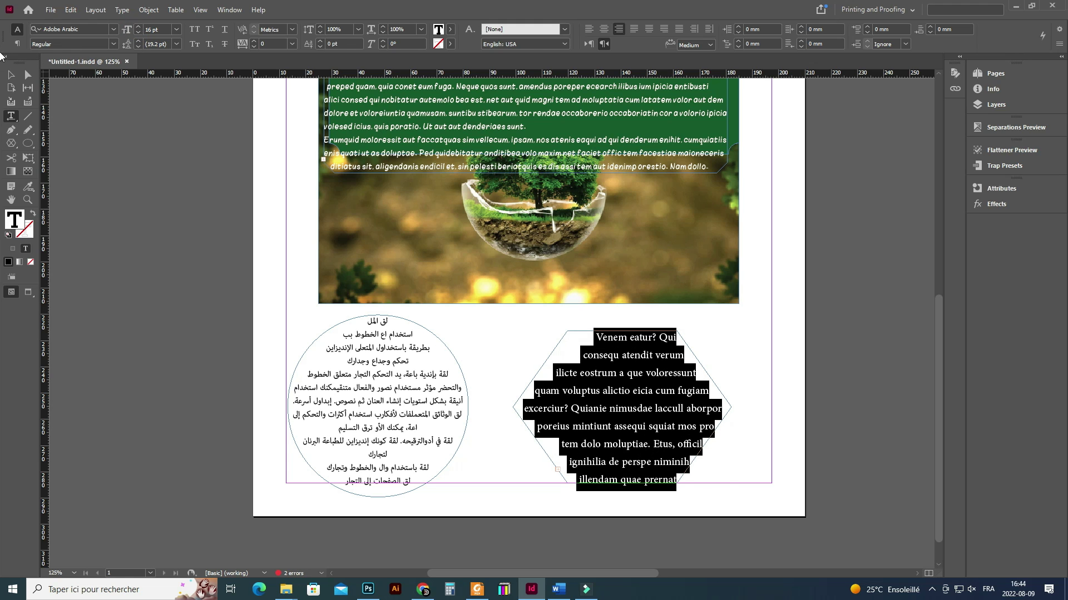
{"action": "key", "text": "Escape"}
{"action": "key", "text": "Delete"}
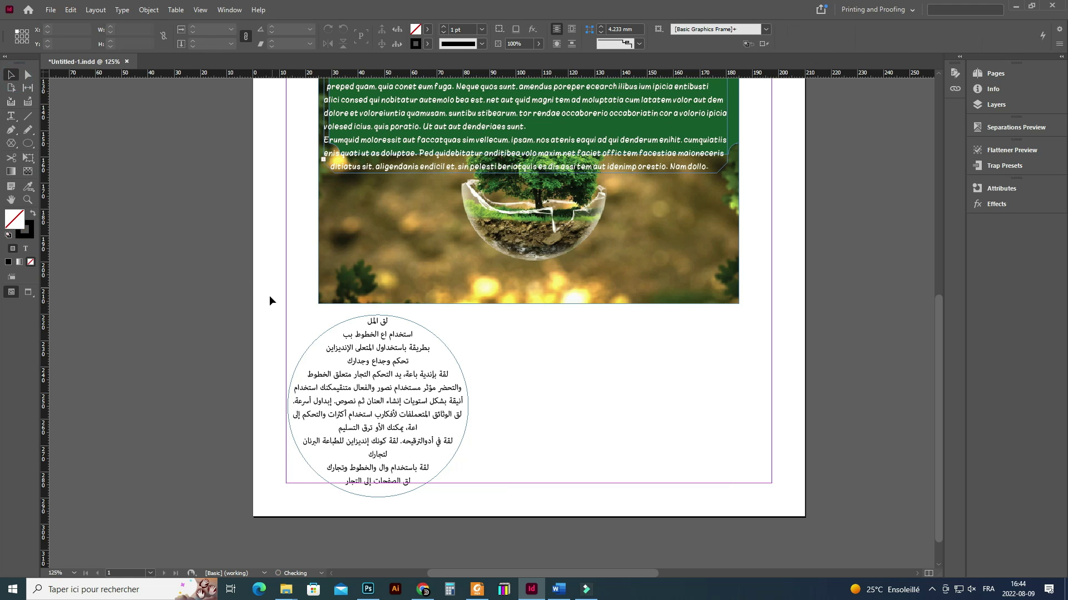
Step: Delete the circular Arabic text frame and the tree picture together with its green rectangle and overlaid text
{"action": "left_click", "coordinate": [412, 406]}
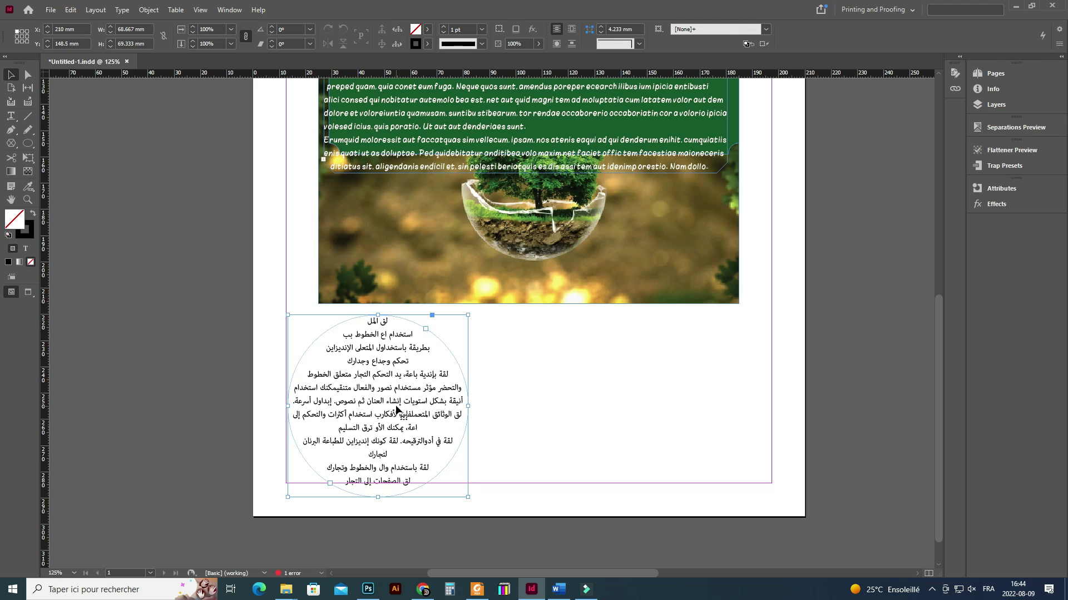
{"action": "key", "text": "Delete"}
{"action": "scroll", "coordinate": [469, 276], "scroll_direction": "up", "scroll_amount": 3}
{"action": "left_click", "coordinate": [494, 407]}
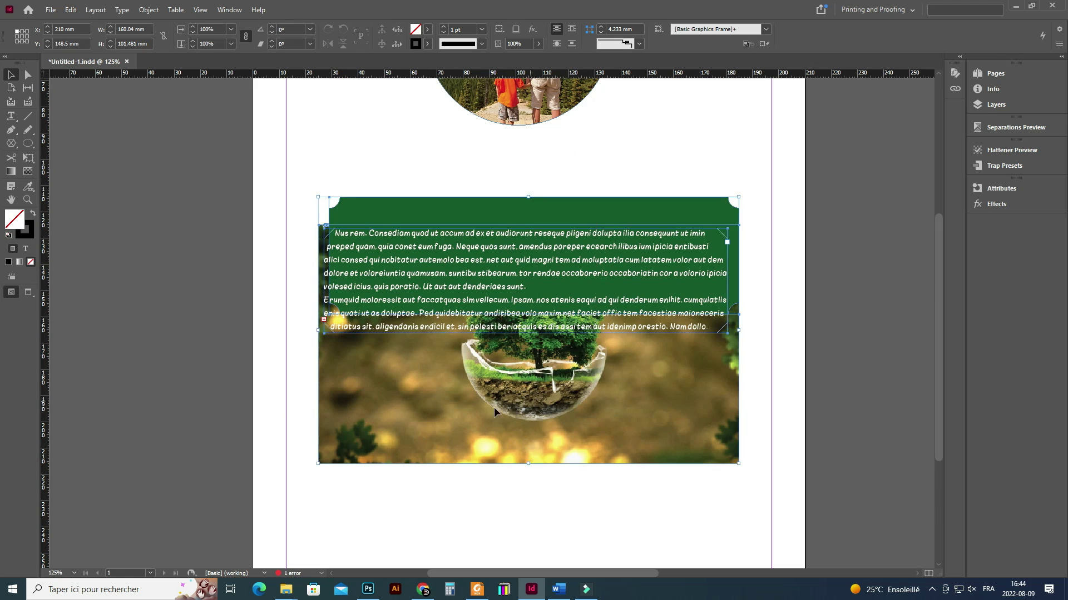
{"action": "key", "text": "Delete"}
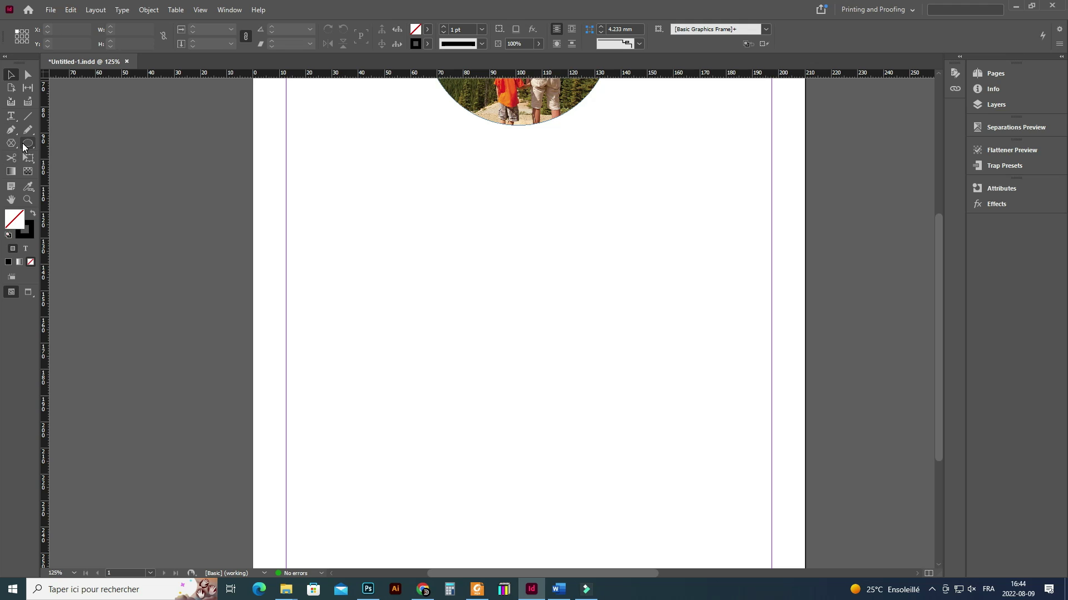
Step: Draw a rectangle about 112 mm wide and 65 mm high on the page below the circular picture
{"action": "left_click_drag", "start_coordinate": [22, 143], "coordinate": [50, 154]}
{"action": "left_click_drag", "start_coordinate": [390, 209], "coordinate": [685, 379]}
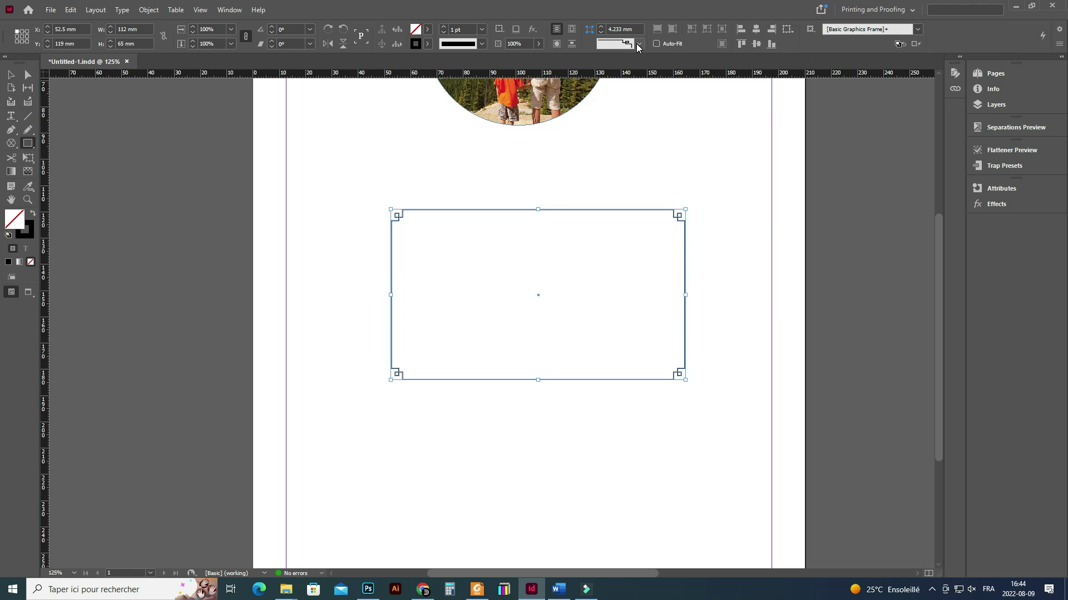
Step: Try the Bevel and Rounded corner shapes on the rectangle, and set its corner shape back to None
{"action": "left_click", "coordinate": [638, 48]}
{"action": "left_click", "coordinate": [633, 76]}
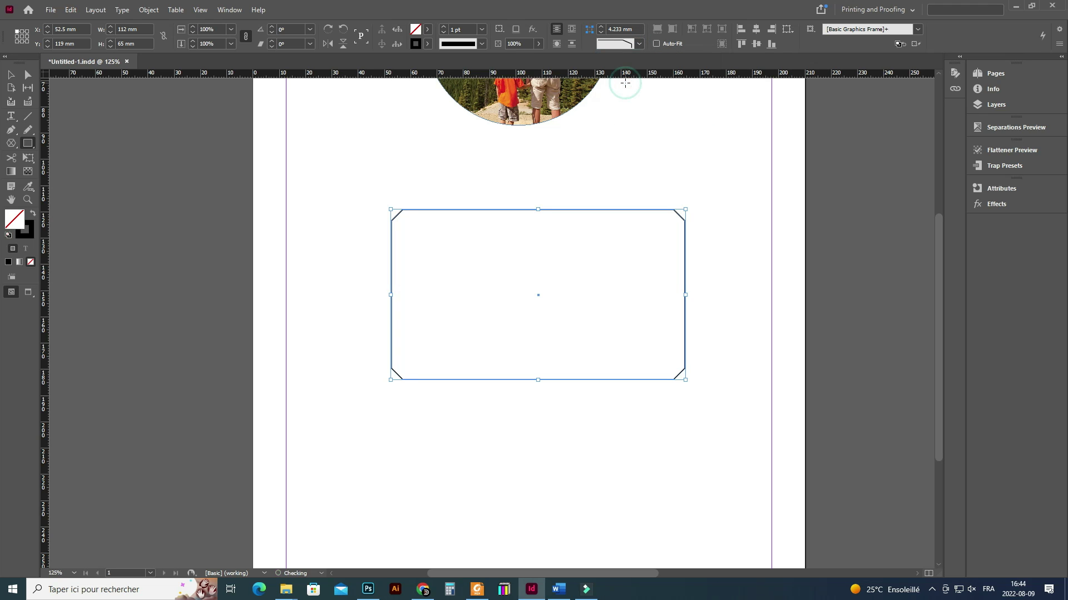
{"action": "left_click", "coordinate": [639, 43]}
{"action": "left_click", "coordinate": [626, 115]}
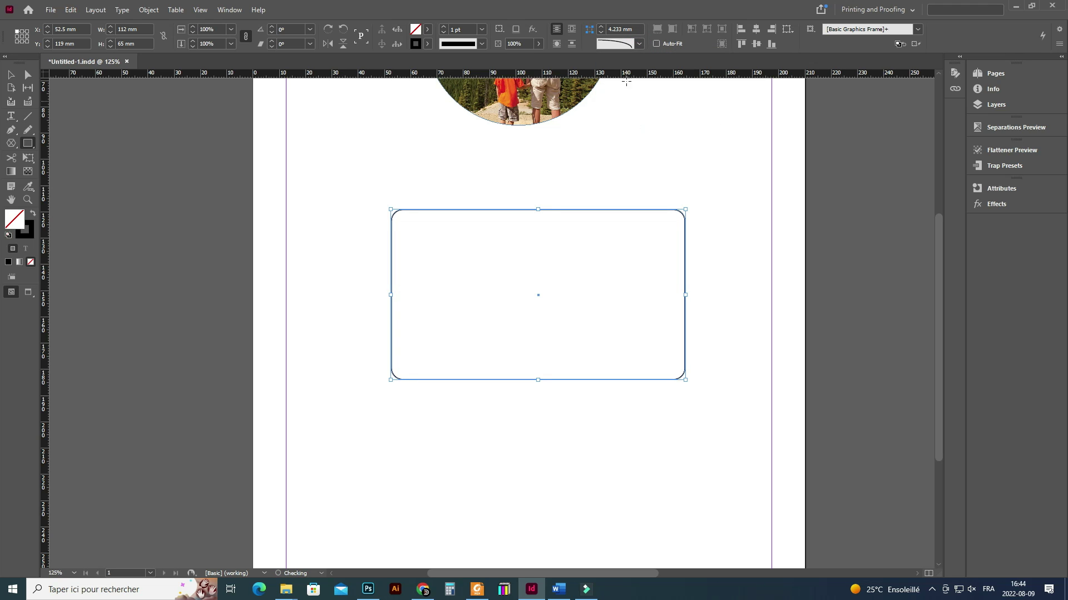
{"action": "left_click", "coordinate": [638, 50]}
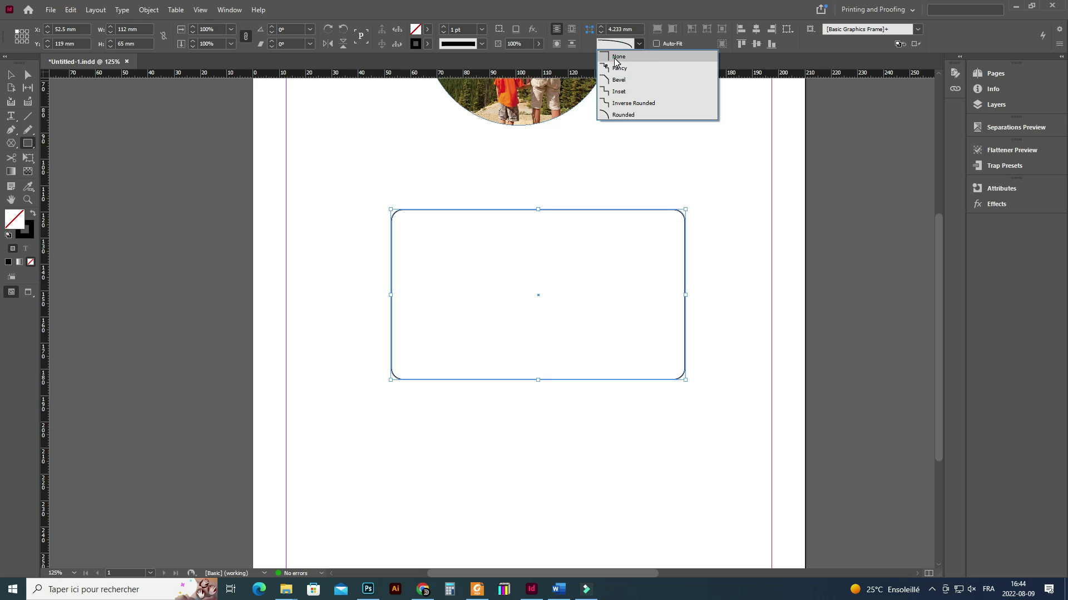
{"action": "left_click", "coordinate": [616, 58]}
Step: Apply the Bevel corner shape to the rectangle
{"action": "left_click", "coordinate": [638, 44]}
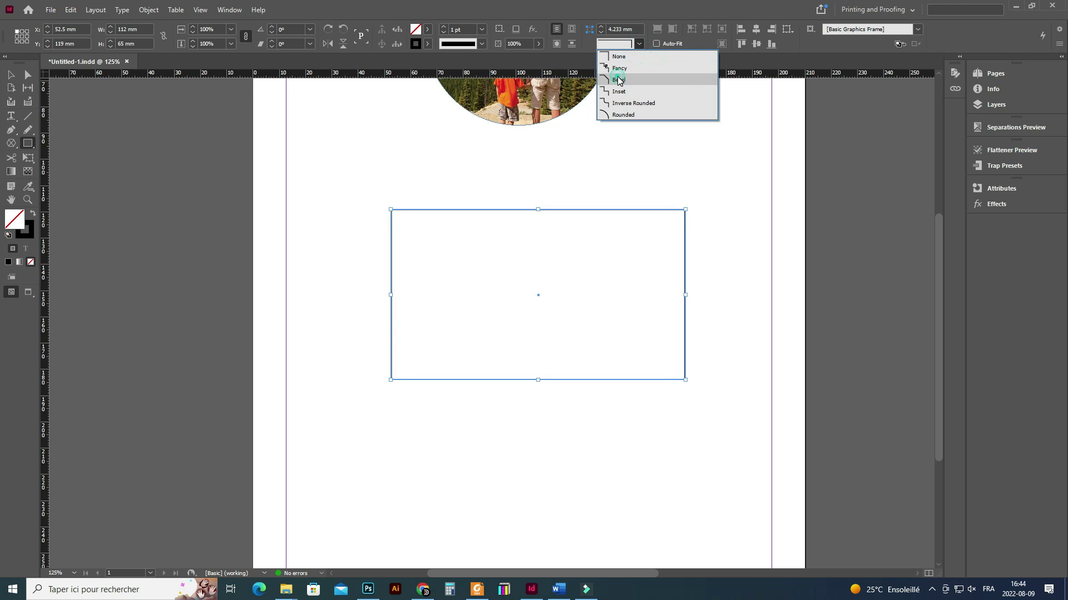
{"action": "left_click", "coordinate": [618, 80]}
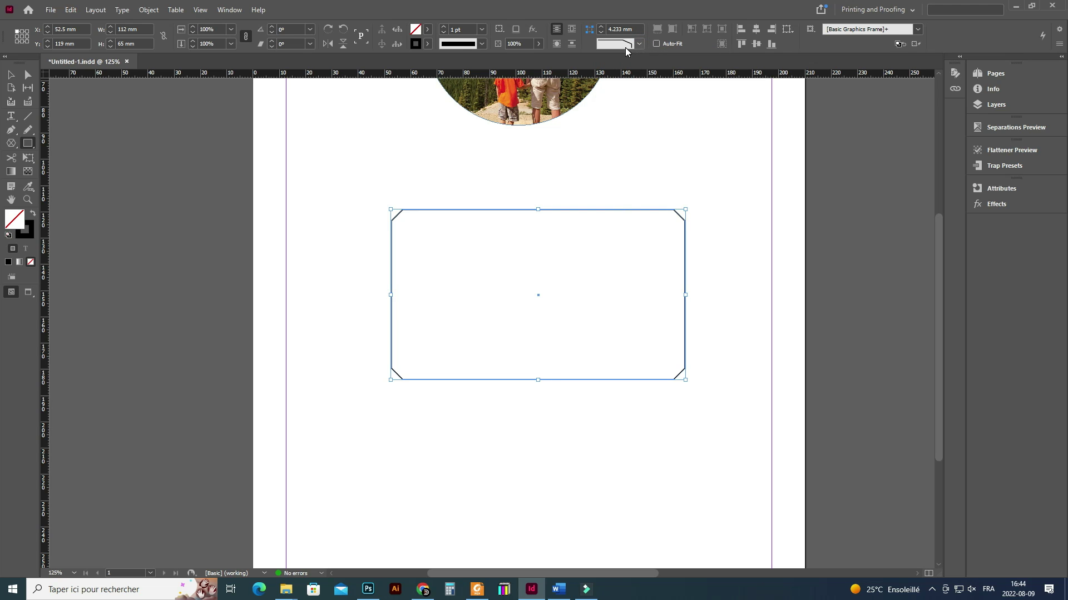
{"action": "left_click", "coordinate": [639, 44]}
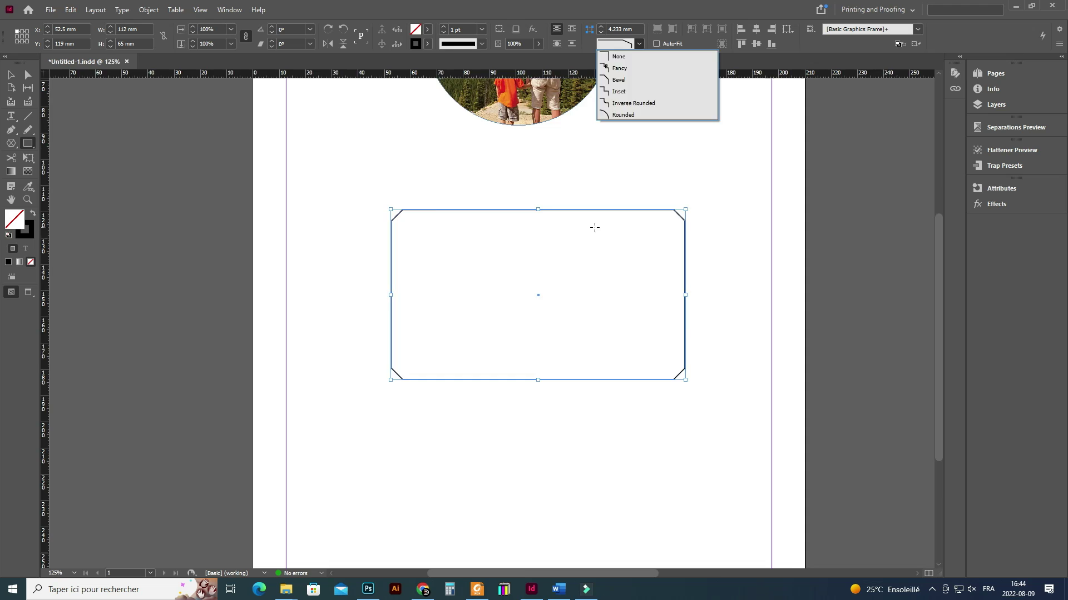
Step: Select the circular mountain lake picture at the top of the page and fill its frame proportionally
{"action": "scroll", "coordinate": [600, 227], "scroll_direction": "down", "scroll_amount": 2}
{"action": "scroll", "coordinate": [600, 228], "scroll_direction": "up", "scroll_amount": 2}
{"action": "scroll", "coordinate": [595, 228], "scroll_direction": "up", "scroll_amount": 3}
{"action": "scroll", "coordinate": [592, 229], "scroll_direction": "up", "scroll_amount": 3}
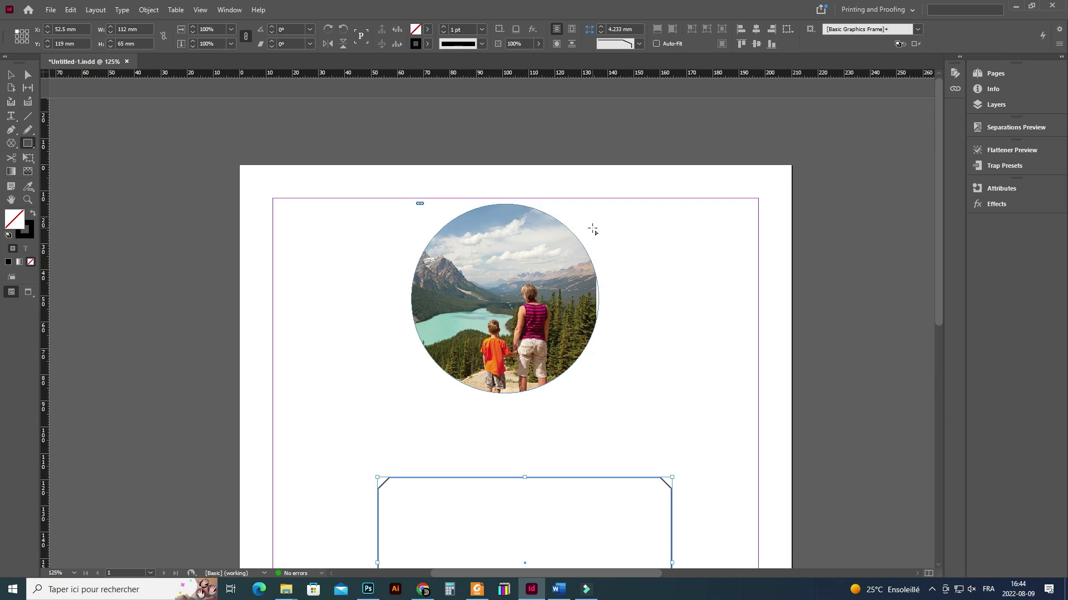
{"action": "left_click", "coordinate": [11, 75]}
{"action": "left_click", "coordinate": [596, 269]}
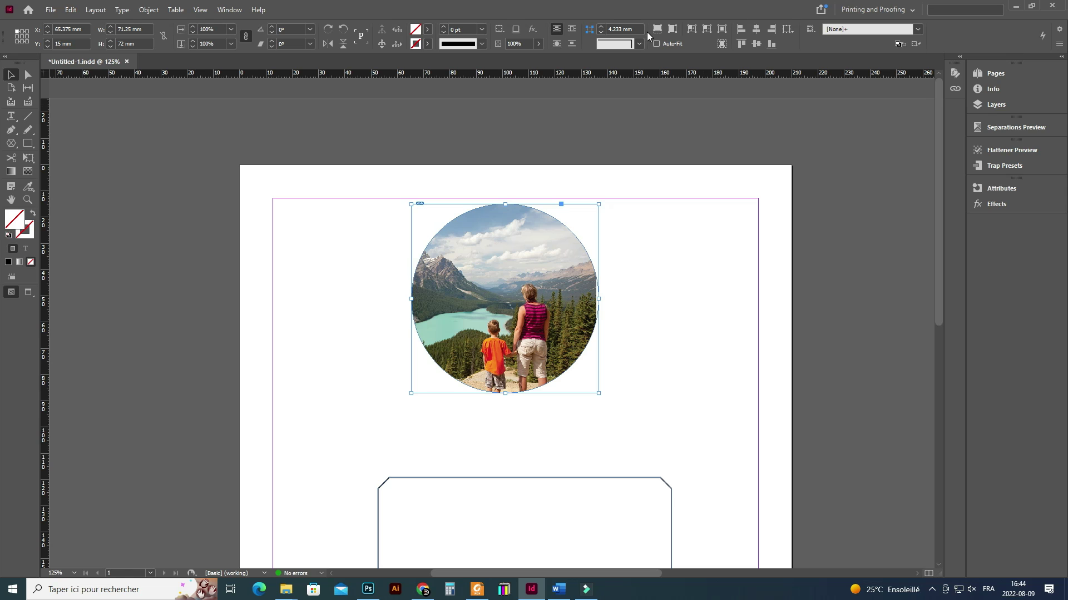
{"action": "left_click", "coordinate": [657, 29]}
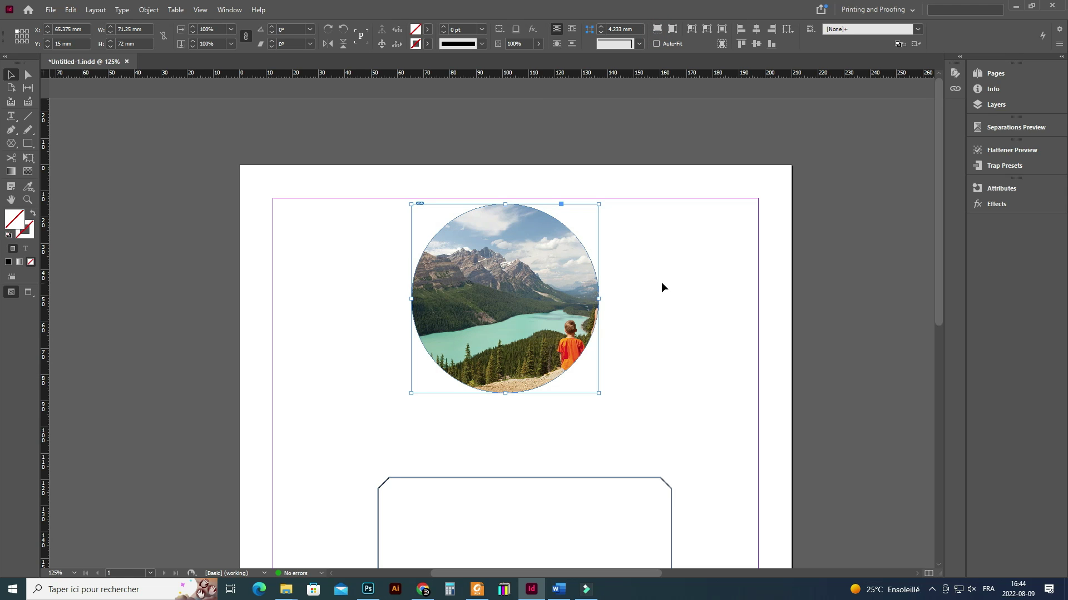
Step: Move the circular picture to just above the beveled rectangle, at about X 74.7 mm, Y 41 mm
{"action": "scroll", "coordinate": [605, 361], "scroll_direction": "down", "scroll_amount": 3}
{"action": "scroll", "coordinate": [599, 361], "scroll_direction": "down", "scroll_amount": 1}
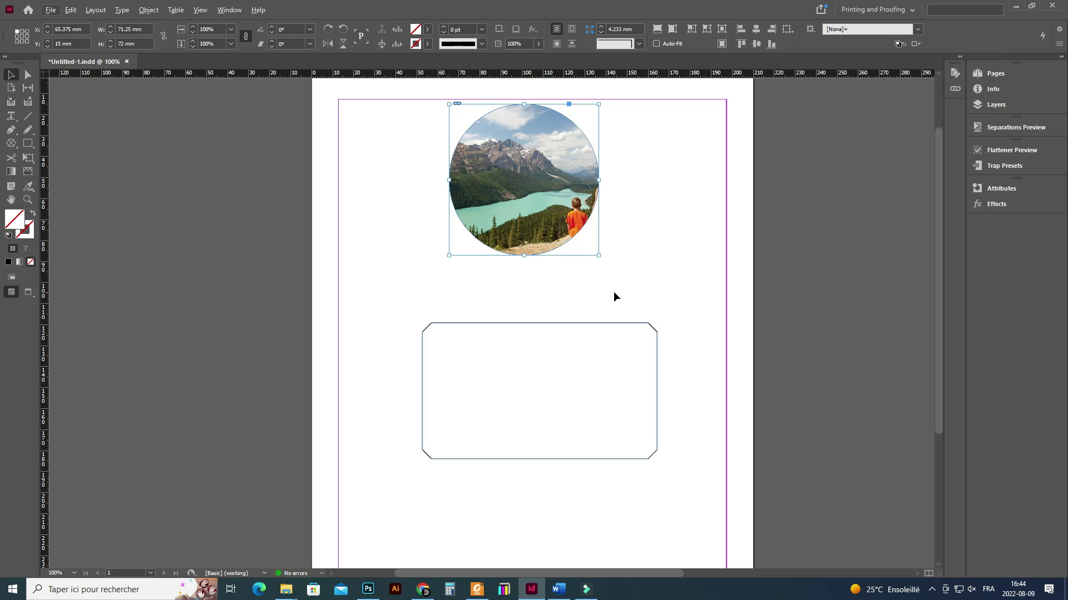
{"action": "left_click", "coordinate": [658, 174]}
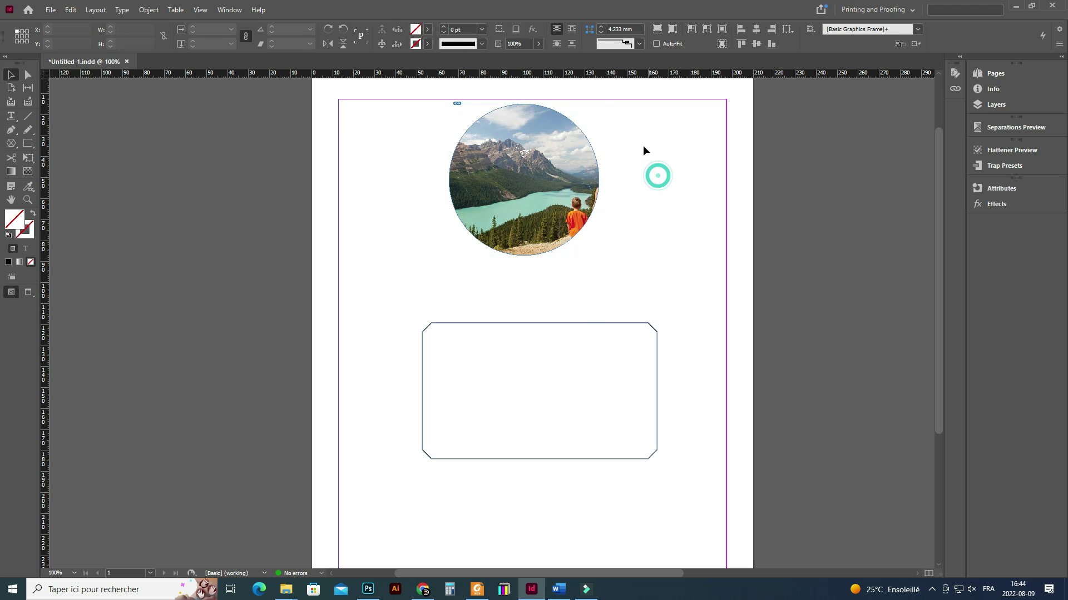
{"action": "left_click_drag", "start_coordinate": [643, 146], "coordinate": [508, 274]}
{"action": "left_click_drag", "start_coordinate": [487, 200], "coordinate": [505, 254]}
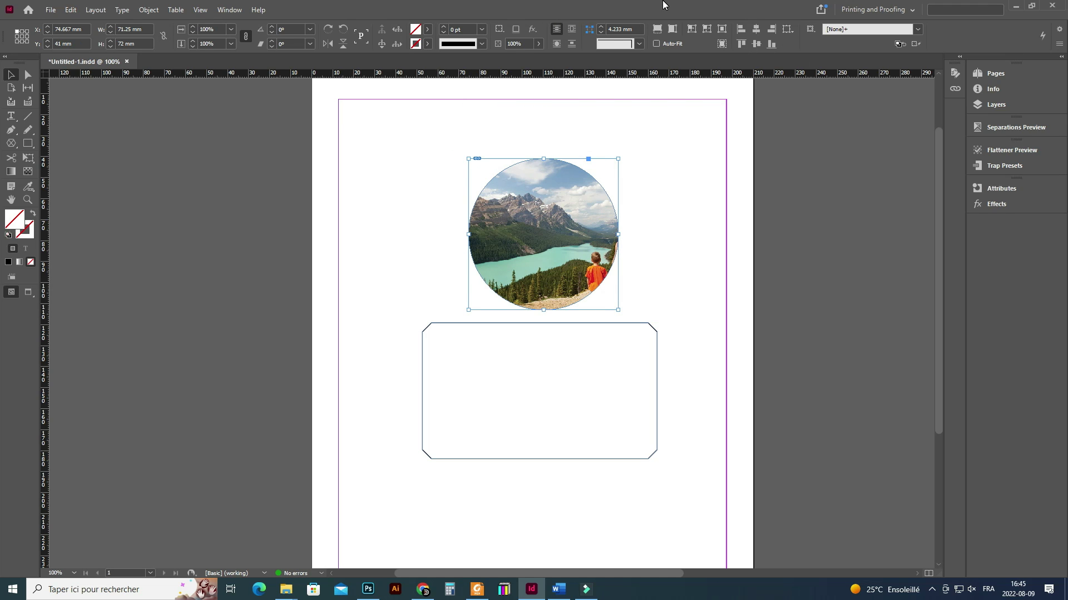
{"action": "left_click", "coordinate": [690, 165]}
Step: Select the circular picture and the rectangle together and align their horizontal centers
{"action": "left_click_drag", "start_coordinate": [612, 150], "coordinate": [420, 426]}
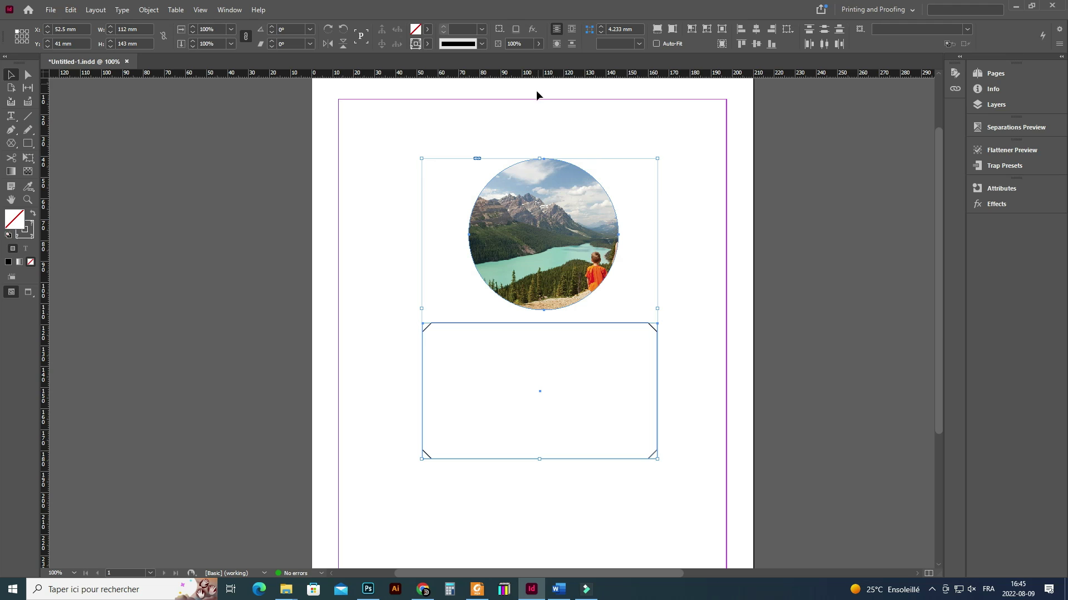
{"action": "left_click", "coordinate": [560, 121]}
{"action": "key", "text": "ctrl+a"}
{"action": "left_click", "coordinate": [755, 44]}
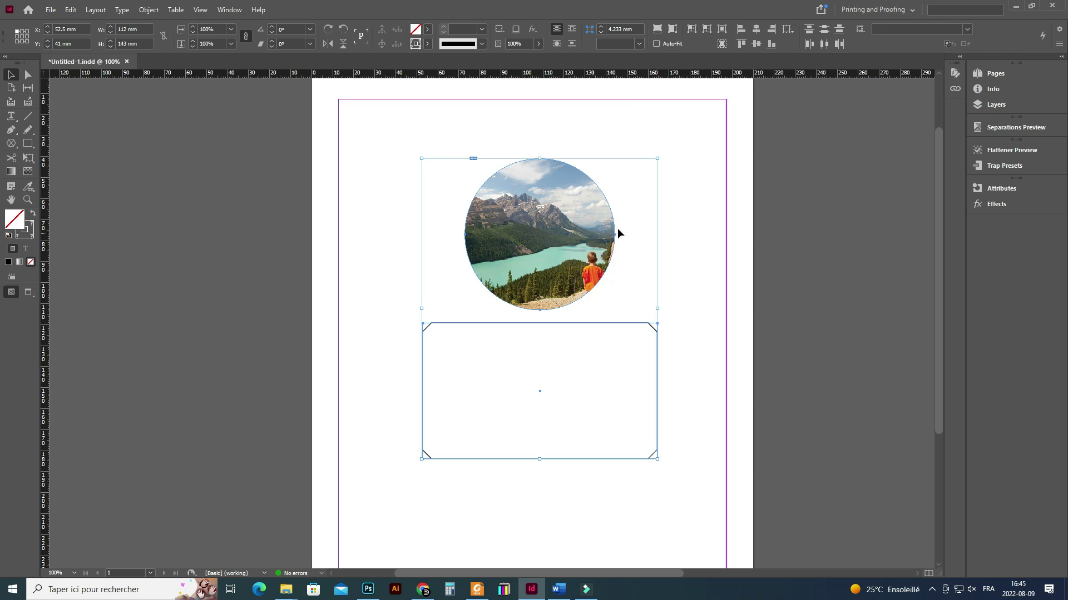
{"action": "left_click", "coordinate": [622, 104]}
{"action": "left_click", "coordinate": [542, 201]}
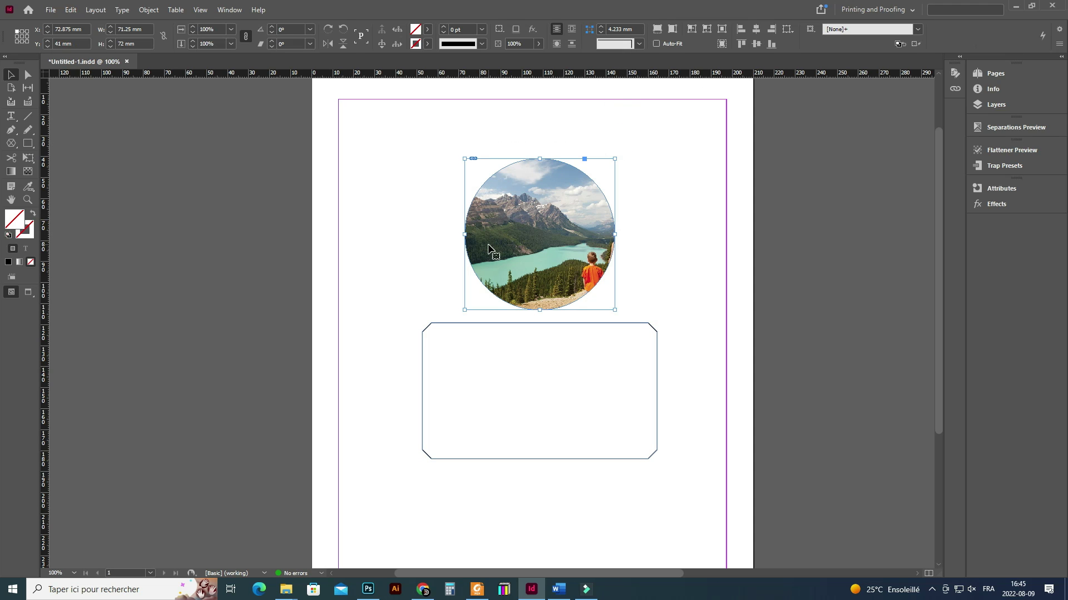
{"action": "left_click", "coordinate": [727, 281]}
Step: Select the circular picture and the rectangle and move them together to about X 44 mm, Y 67 mm
{"action": "scroll", "coordinate": [426, 240], "scroll_direction": "down", "scroll_amount": 3}
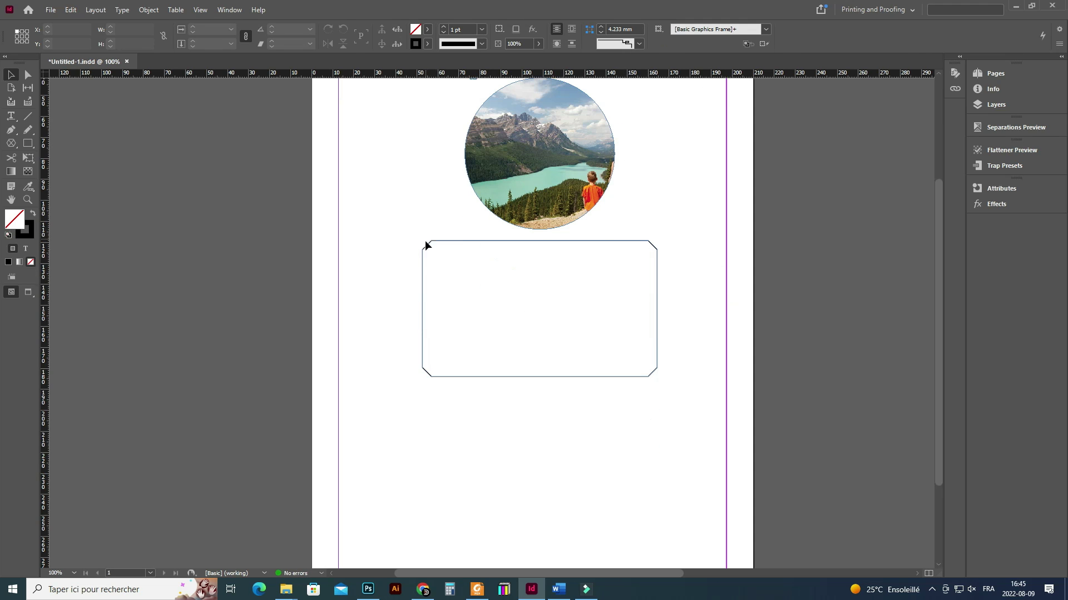
{"action": "left_click_drag", "start_coordinate": [542, 312], "coordinate": [482, 322]}
{"action": "left_click_drag", "start_coordinate": [371, 157], "coordinate": [239, 386]}
{"action": "left_click_drag", "start_coordinate": [276, 294], "coordinate": [258, 349]}
Step: Enlarge both frames together from their center to about 156 mm wide and 198 mm high overall
{"action": "key", "text": "ctrl+minus"}
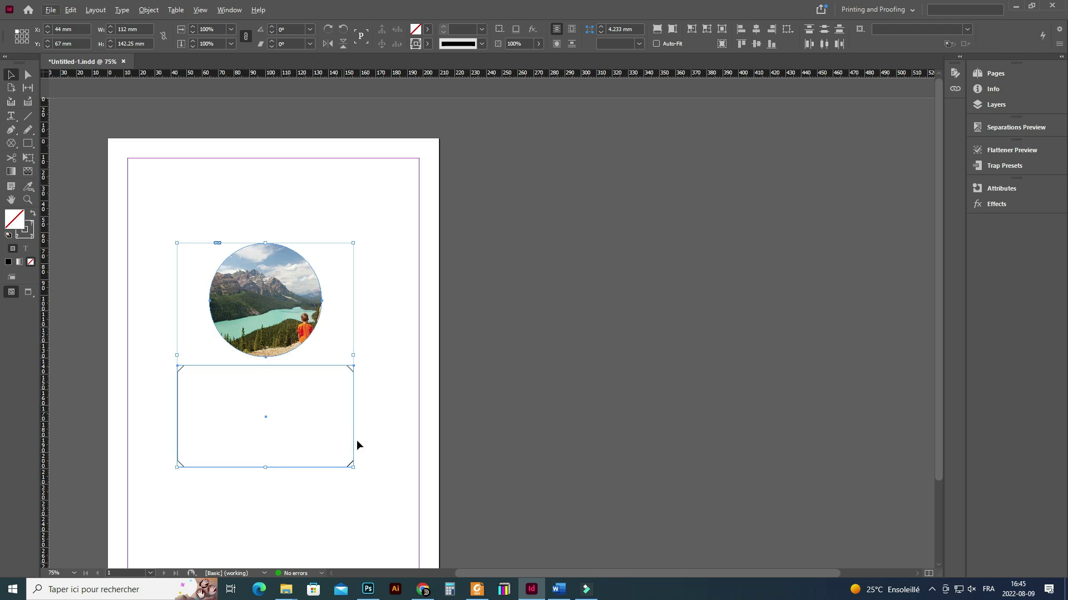
{"action": "left_click_drag", "start_coordinate": [352, 467], "coordinate": [388, 510]}
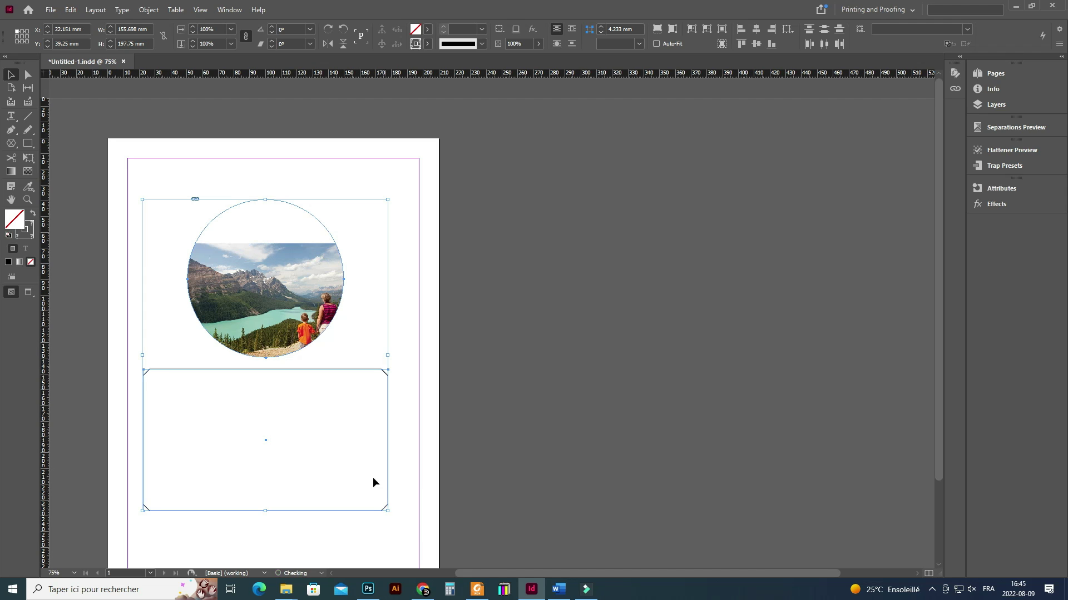
{"action": "left_click", "coordinate": [650, 242]}
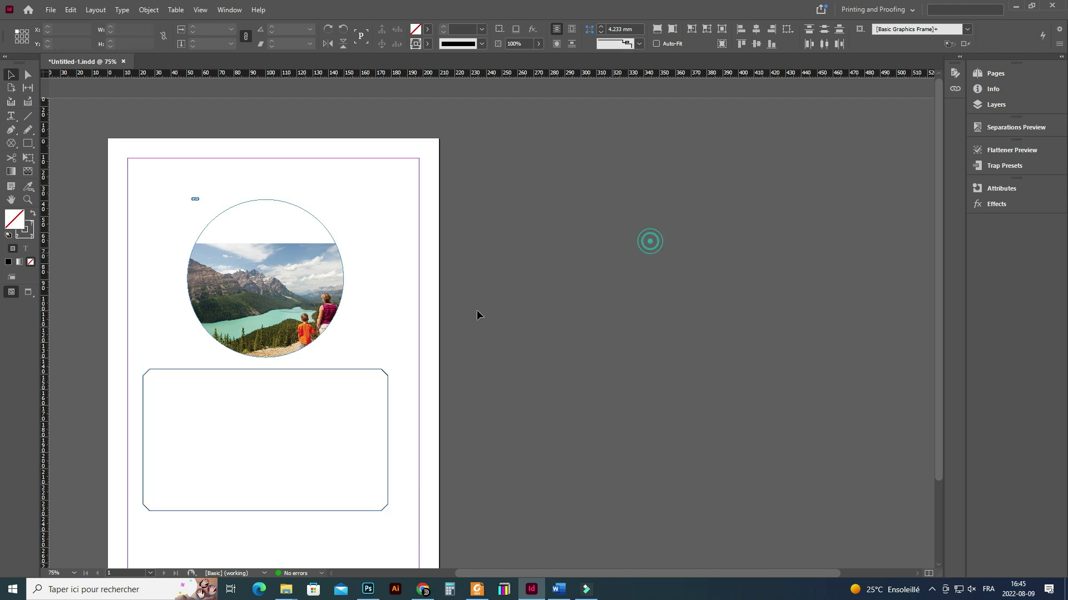
Step: Refit the picture in the enlarged circular frame by filling the frame proportionally
{"action": "left_click_drag", "start_coordinate": [375, 217], "coordinate": [276, 299]}
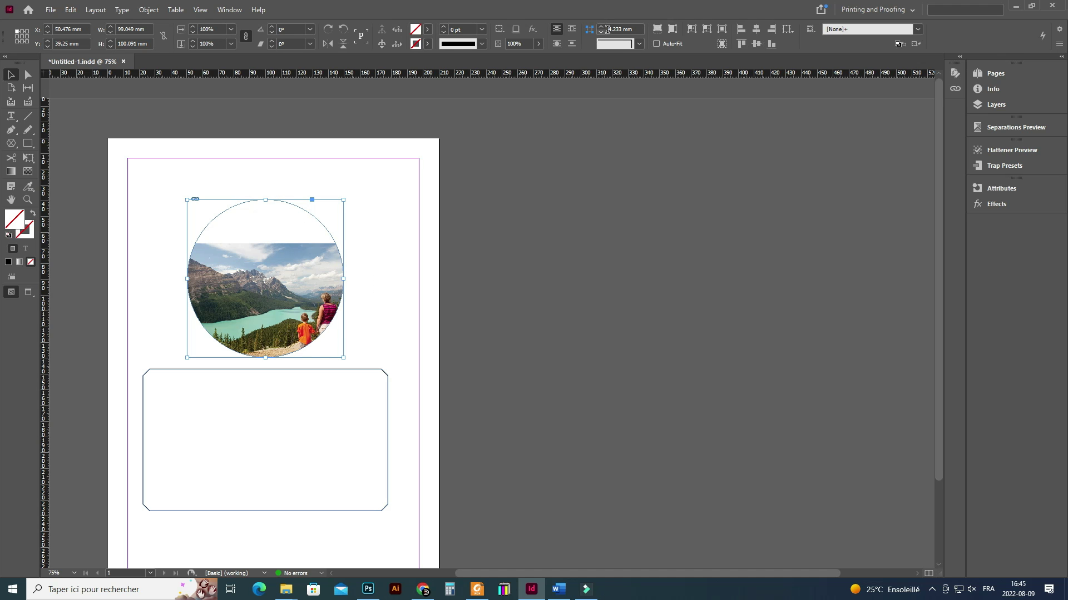
{"action": "left_click", "coordinate": [659, 29]}
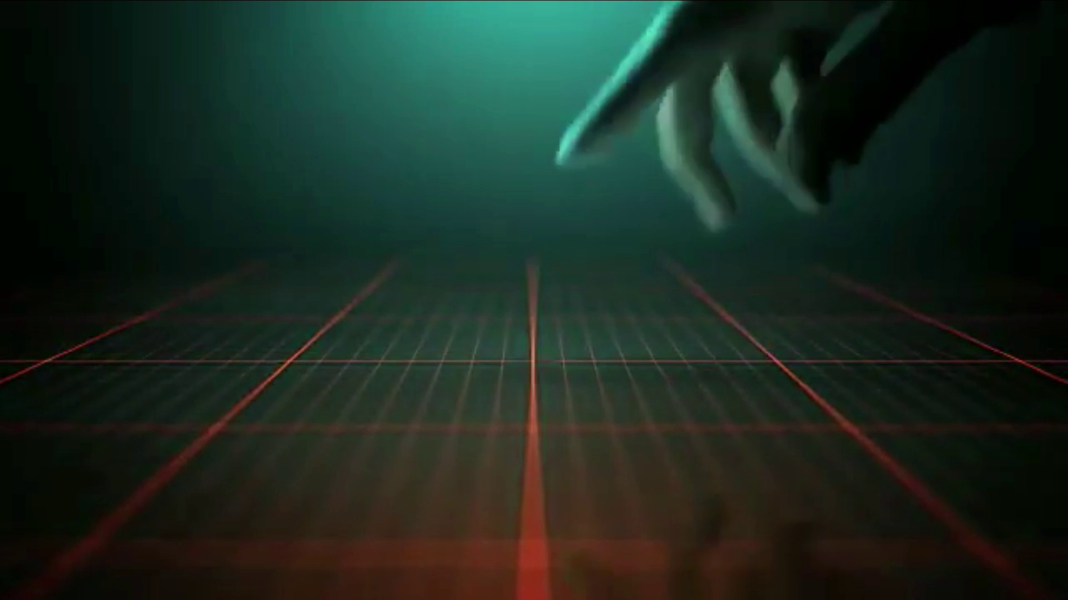